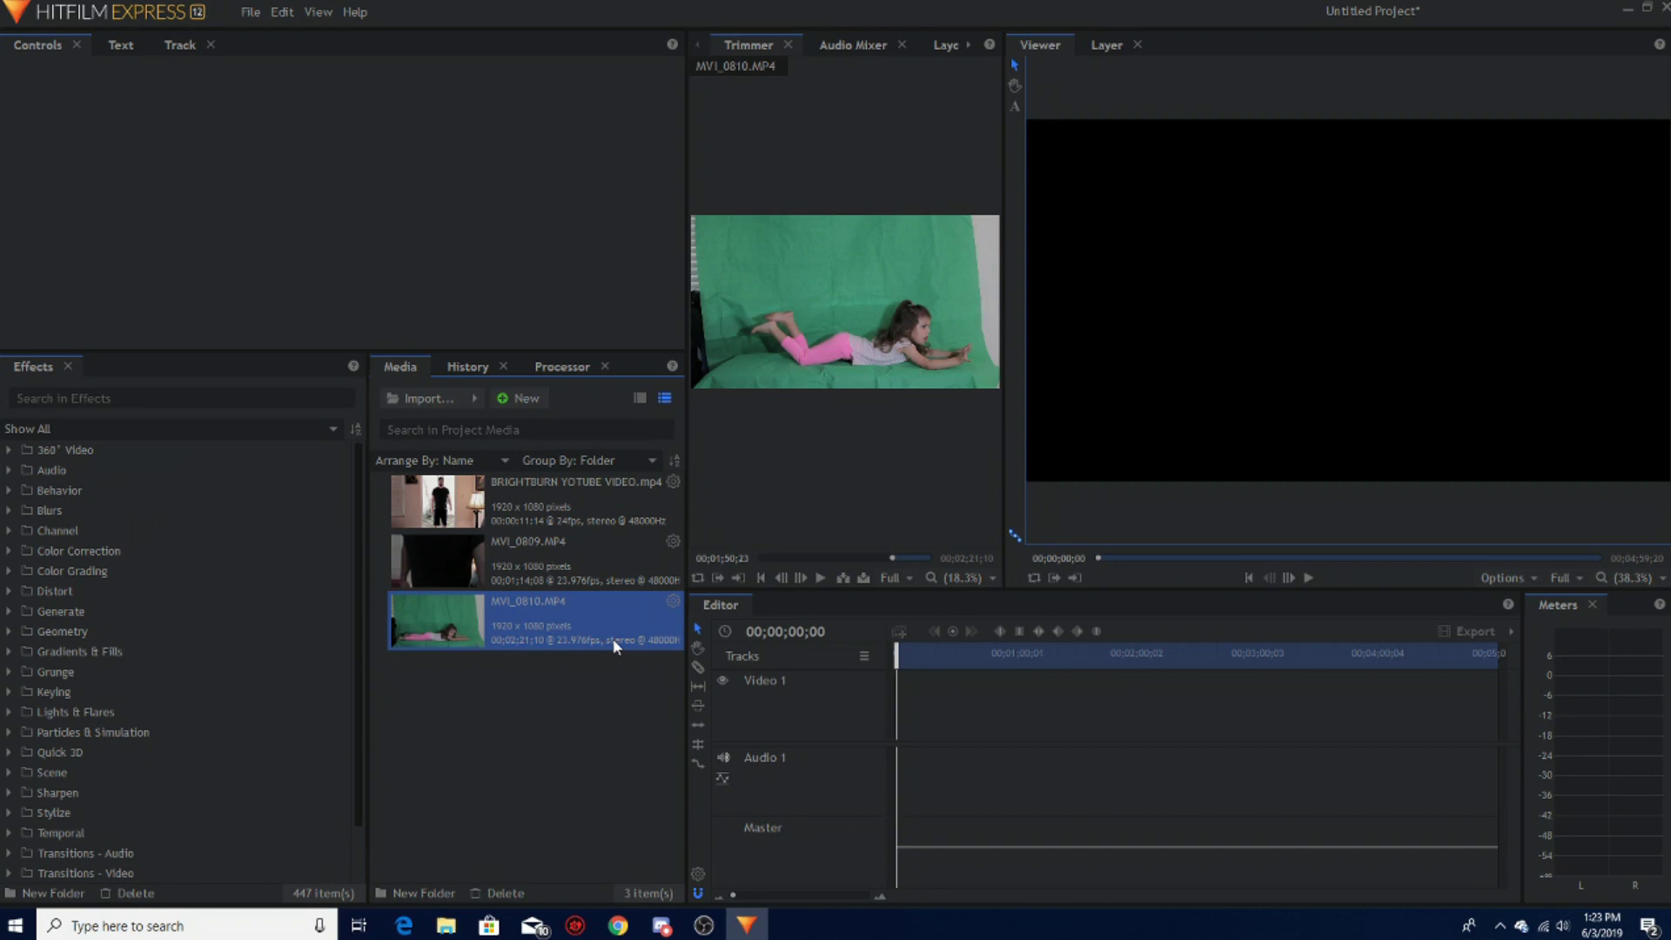
Step: Preview MVI_0809.MP4 in the Trimmer, scrubbing through the footage to locate the empty-doorway background section
click(583, 540)
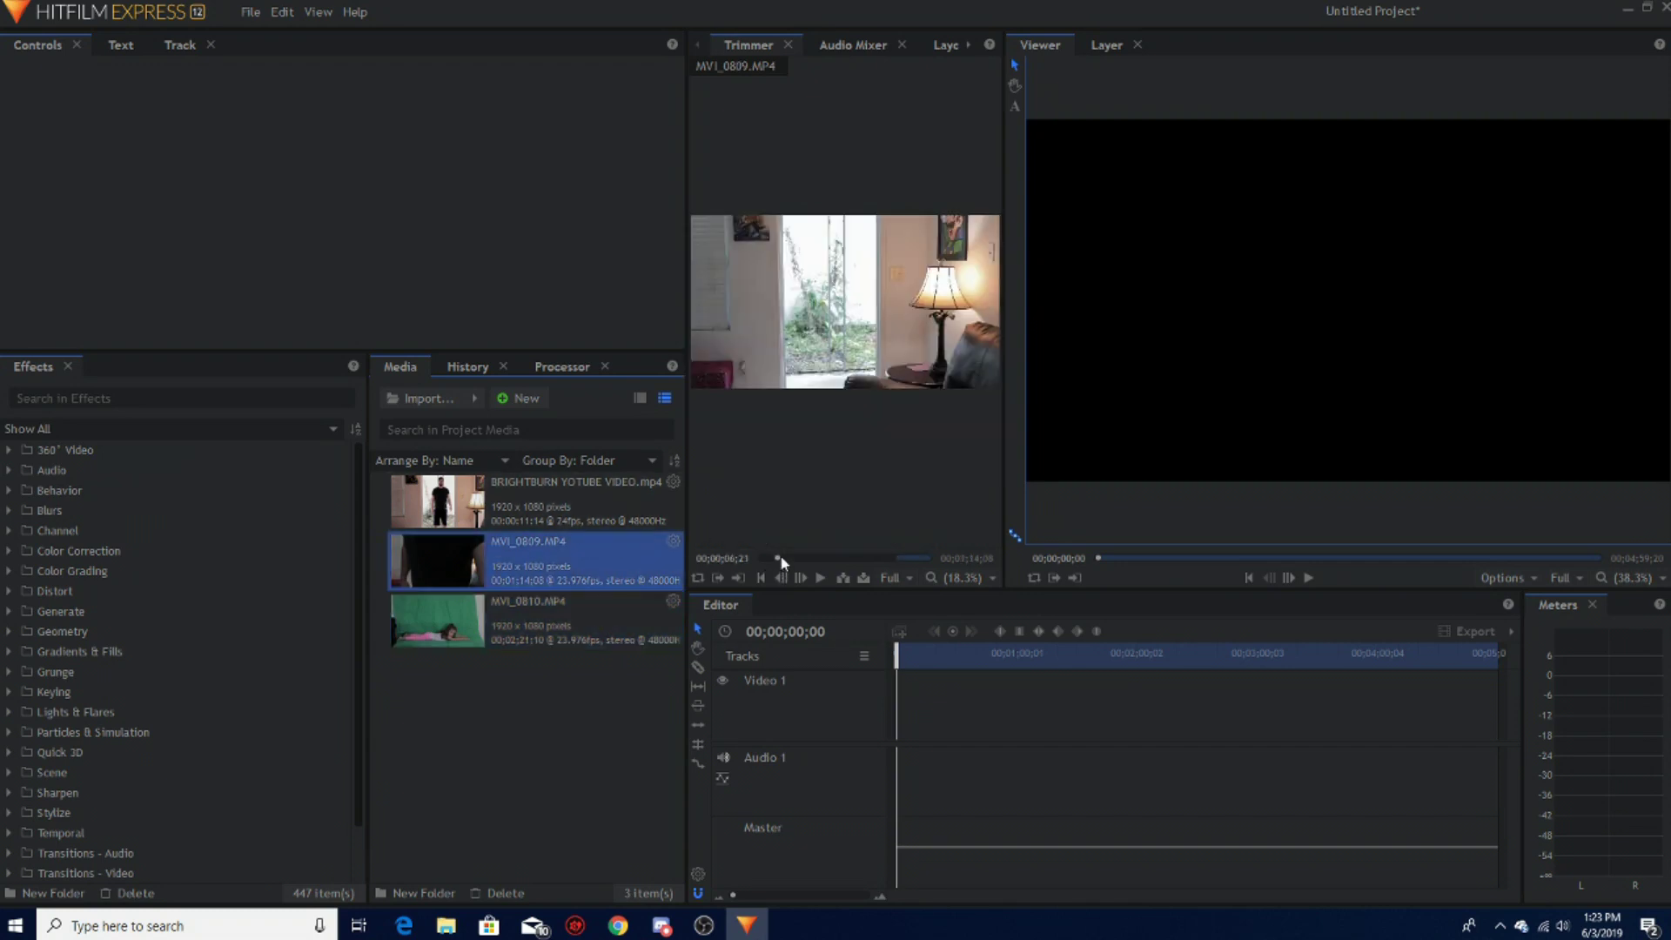
drag(785, 553, 854, 576)
mouse_move(861, 511)
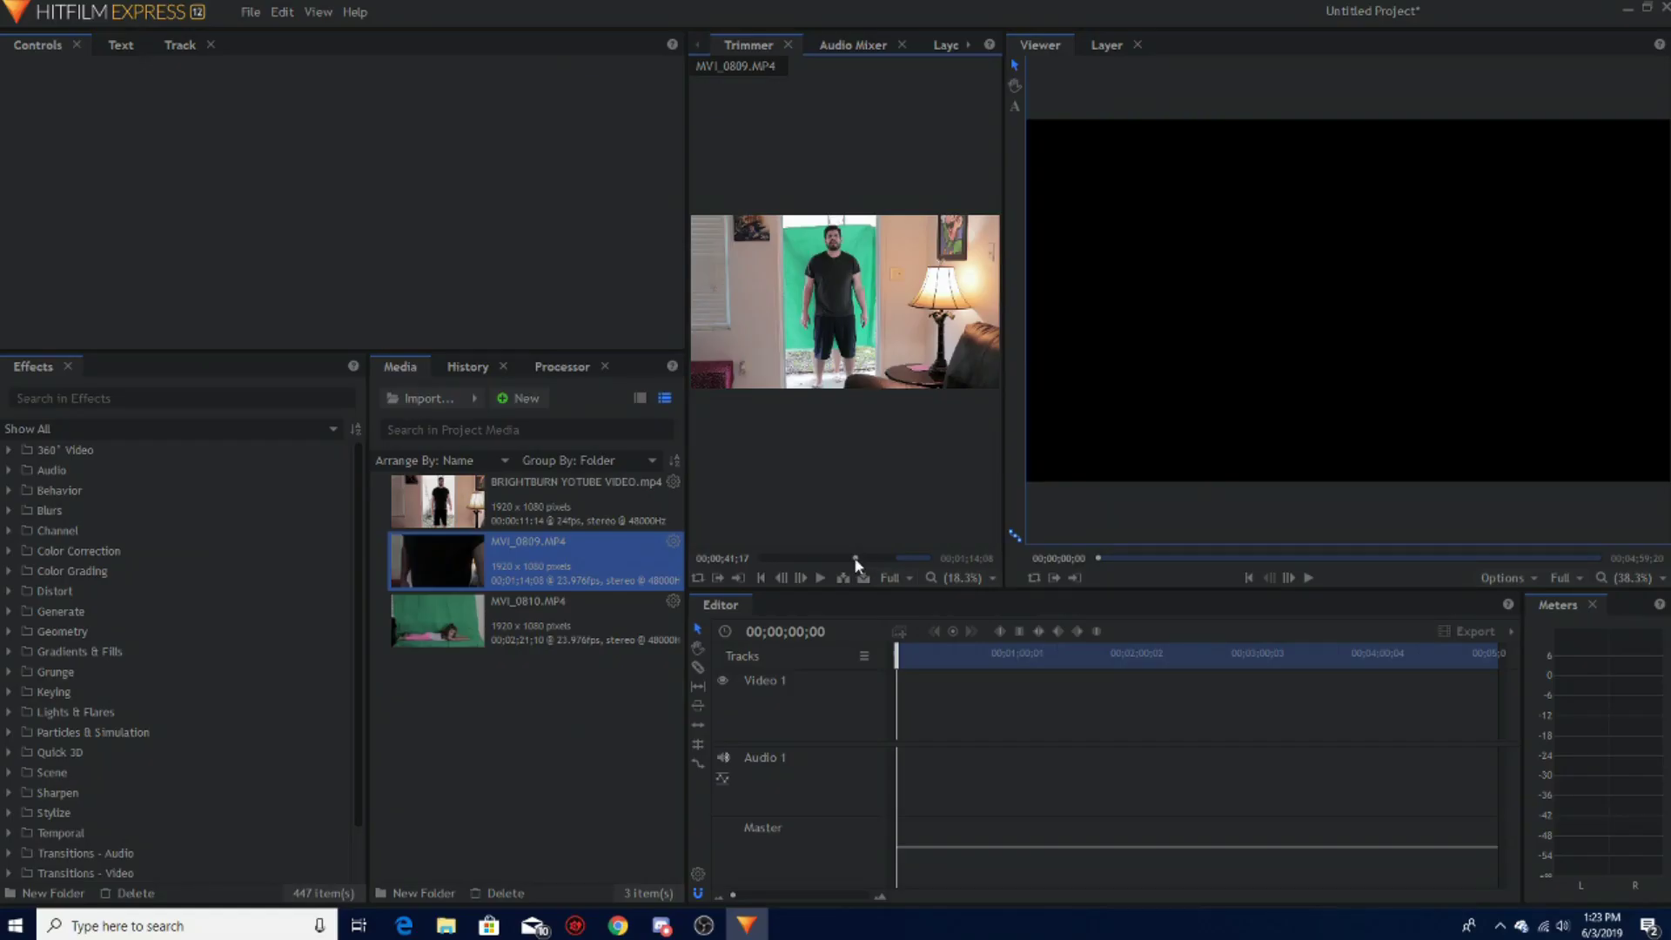
drag(855, 558, 806, 558)
click(819, 578)
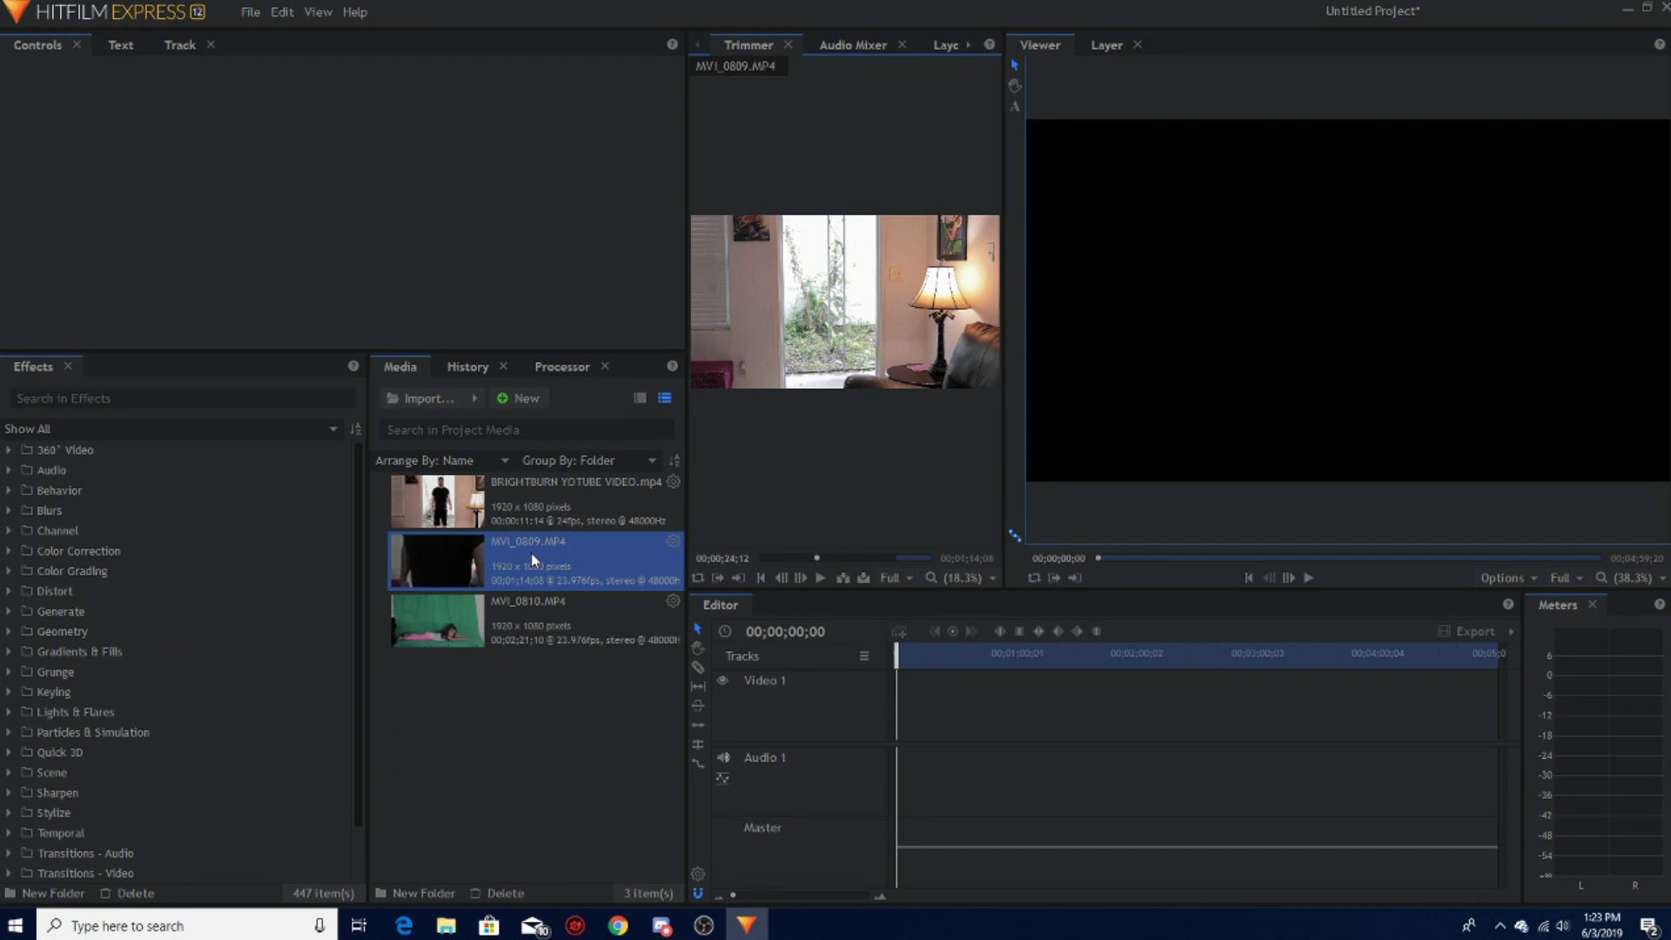
Step: Create a composite shot named "main video" using the 1080p Full HD @ 23.976 fps template
click(529, 405)
click(539, 416)
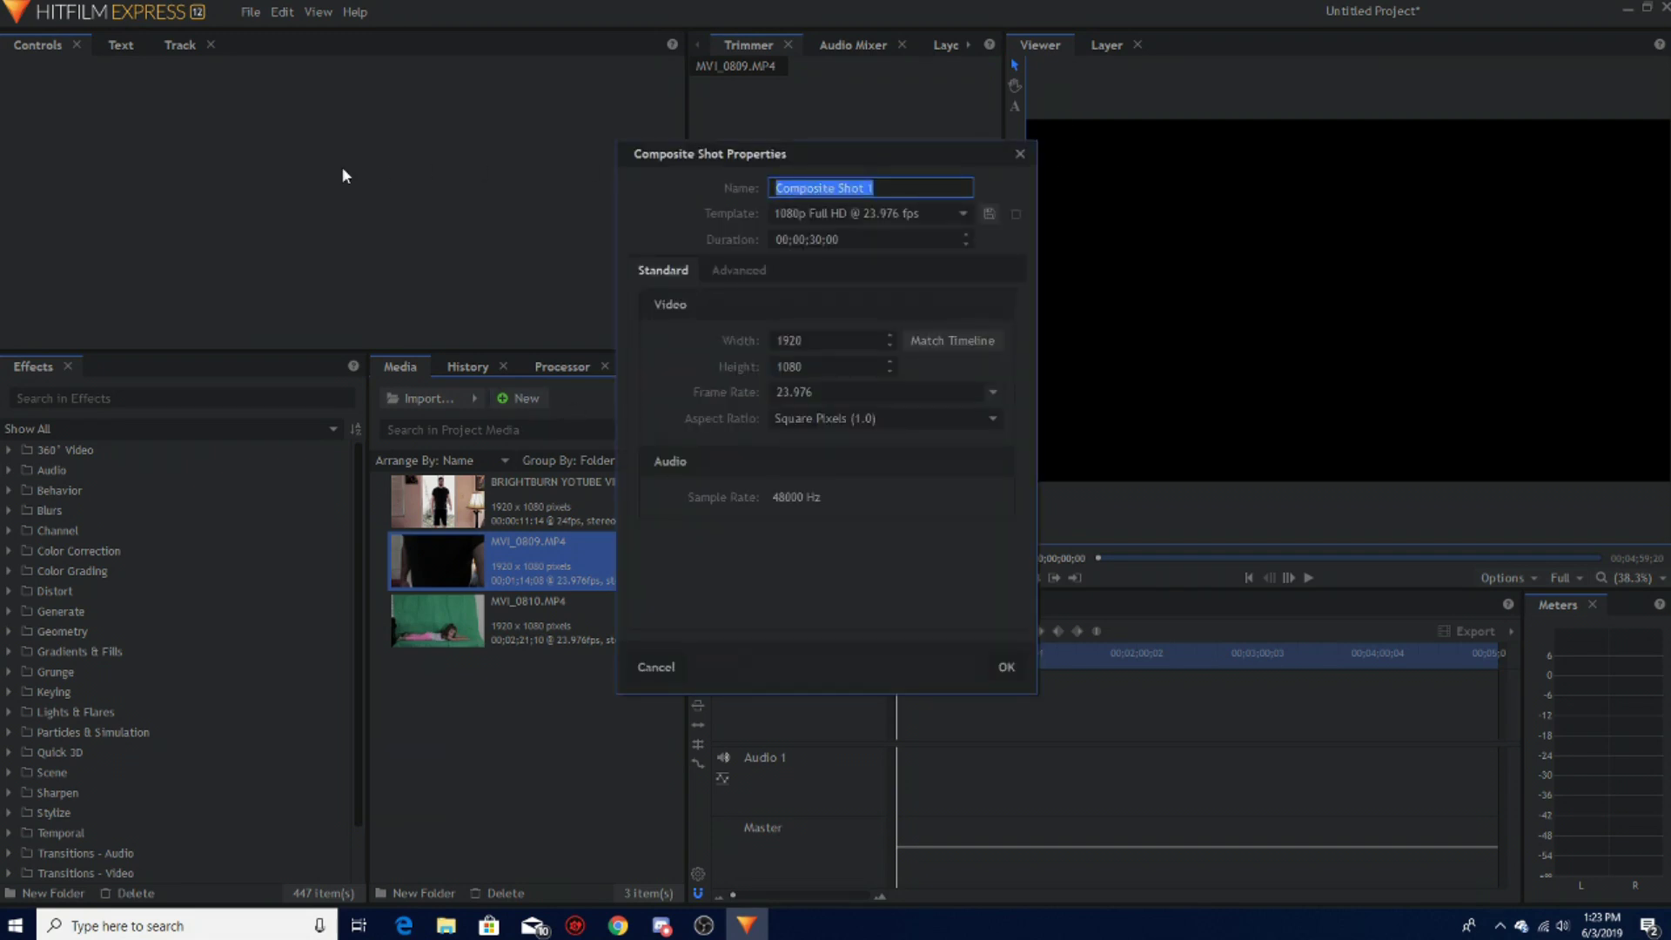
text(main video)
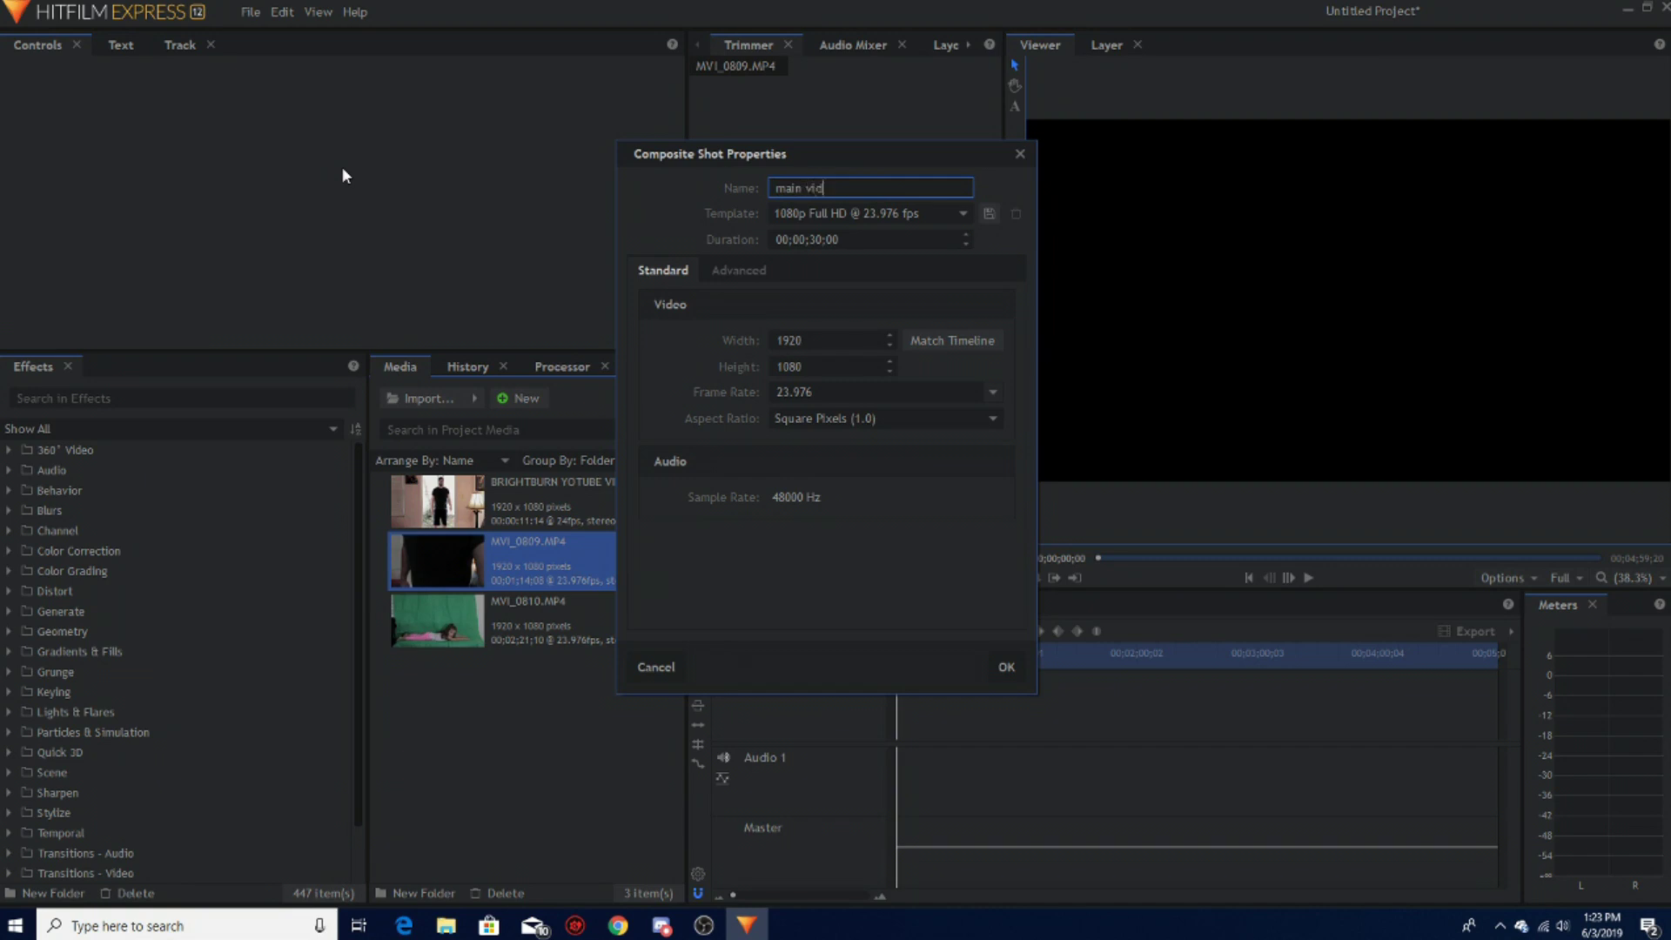
click(1011, 674)
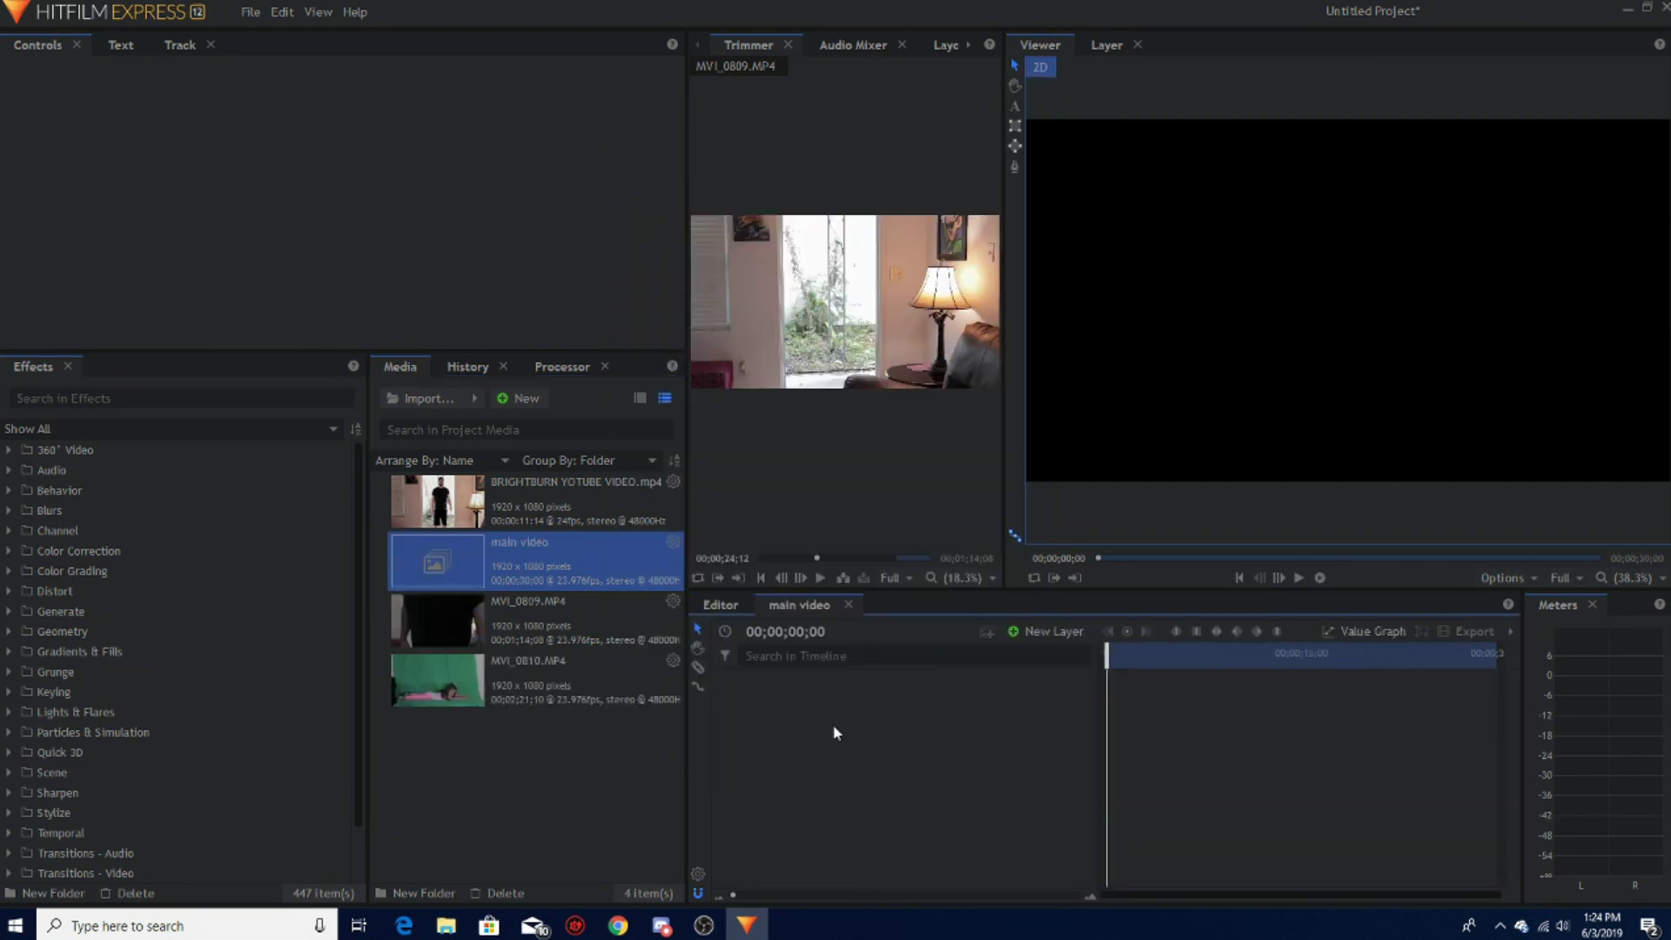
Step: Trim the empty-doorway section of MVI_0809.MP4 to end at 00;00;27;12 and add it to the main video composite shot
mouse_move(788, 315)
drag(816, 561, 821, 561)
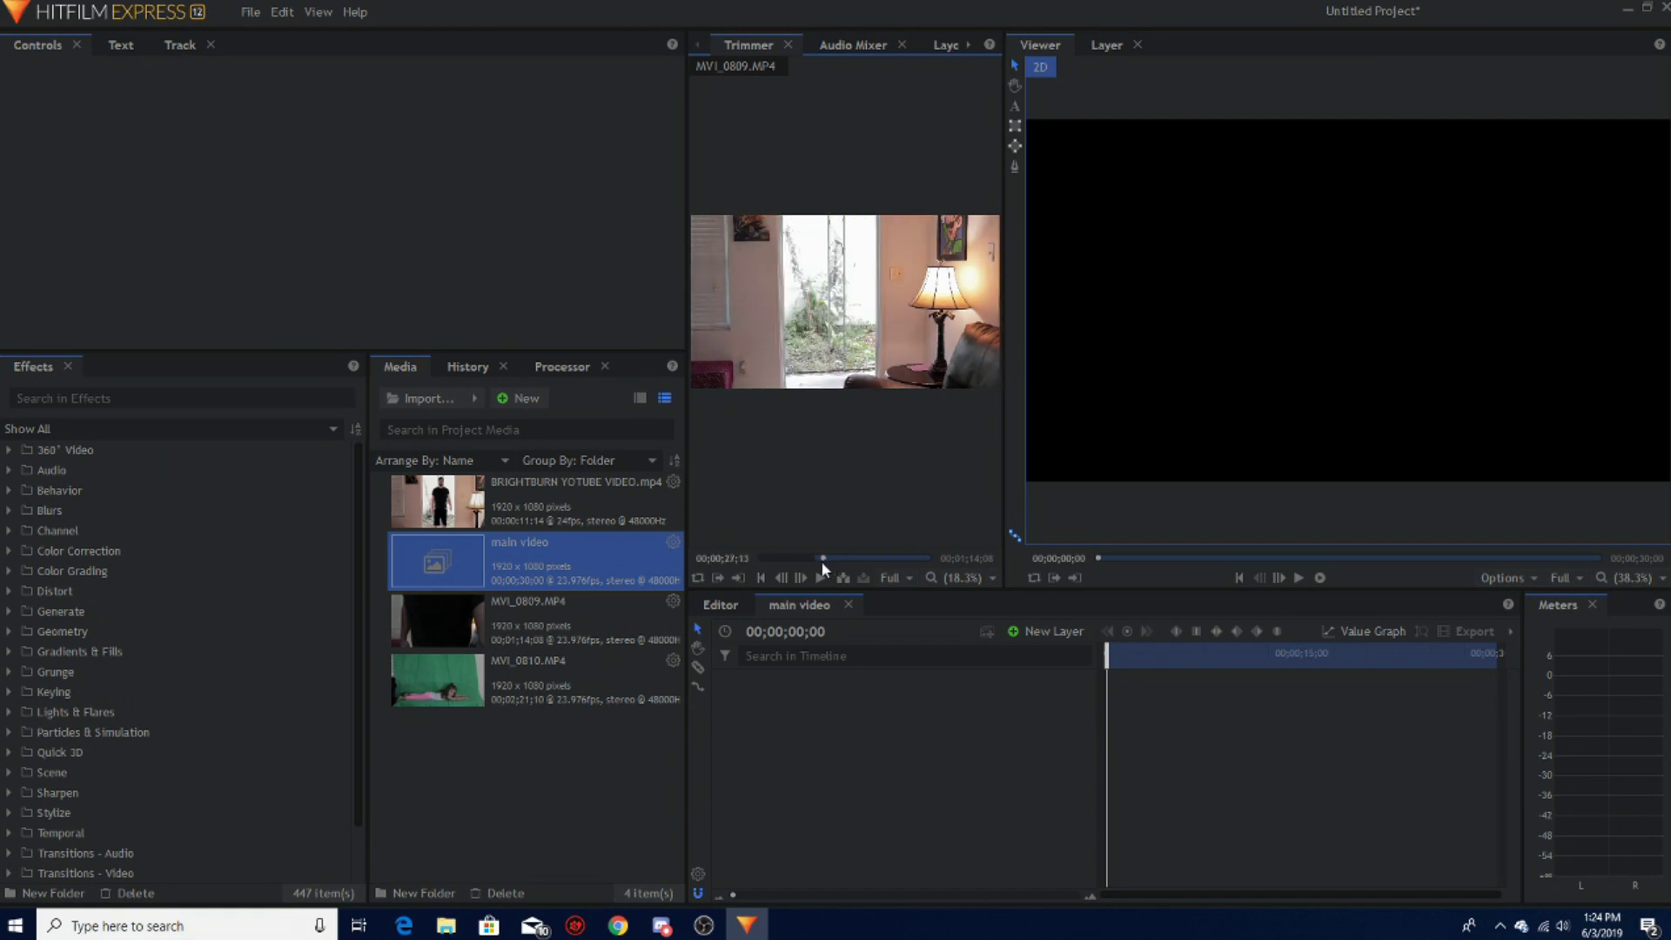
mouse_move(856, 332)
drag(855, 331, 864, 723)
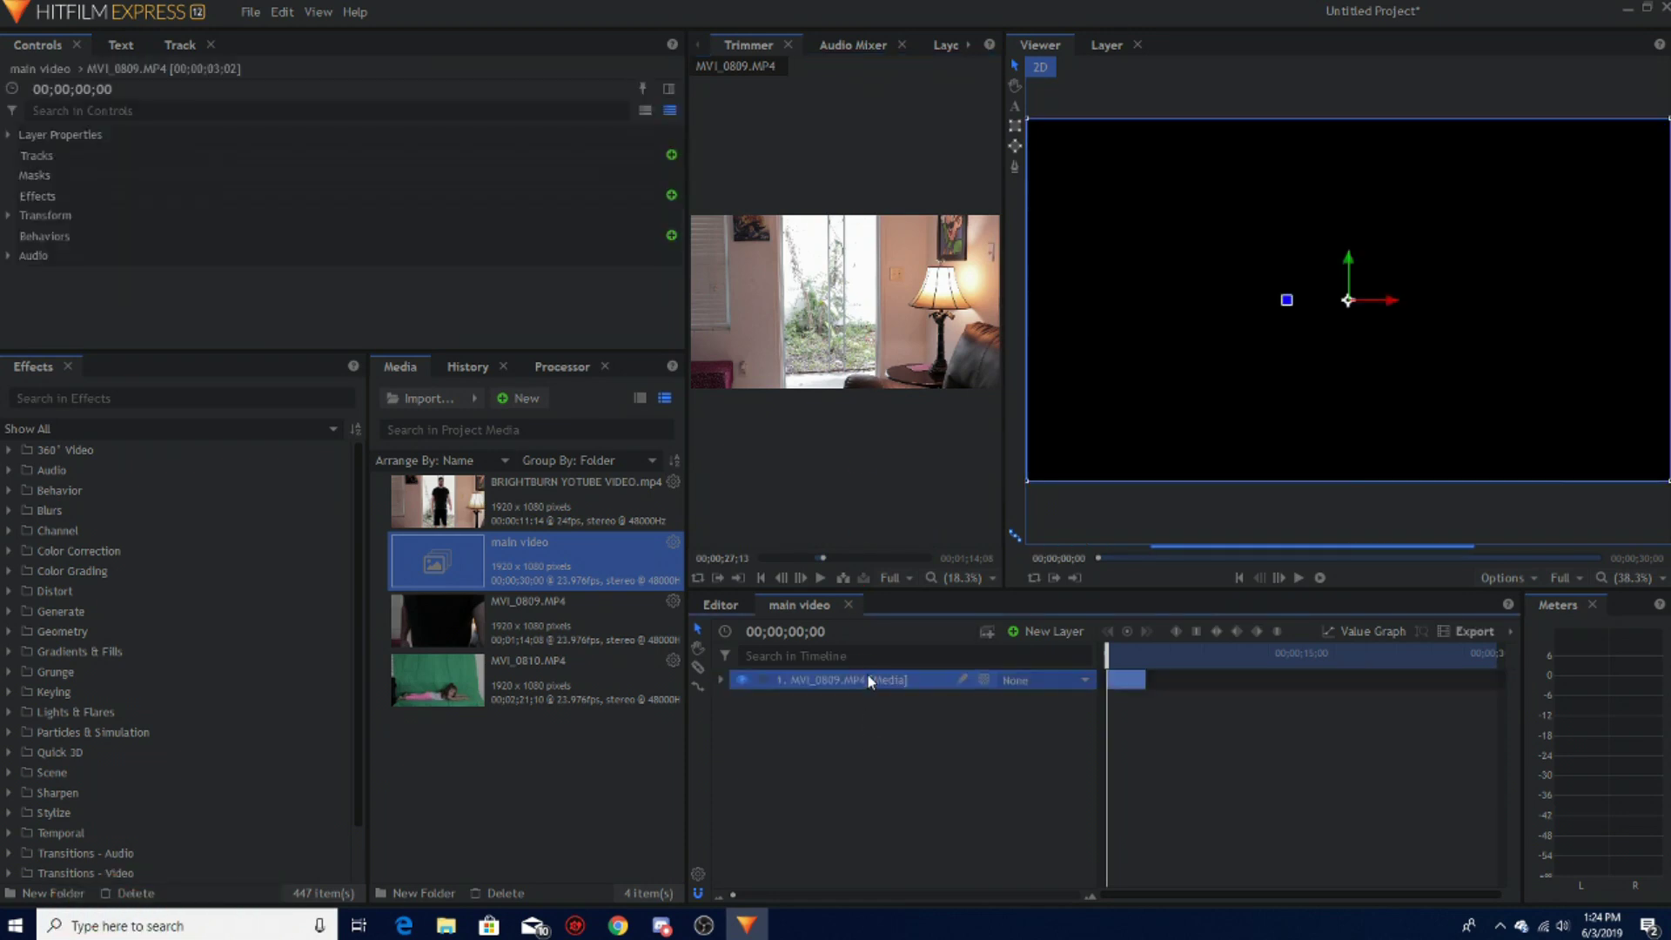
Step: Rename the doorway layer "main background shot" and give it the Saffron label color
right_click(869, 675)
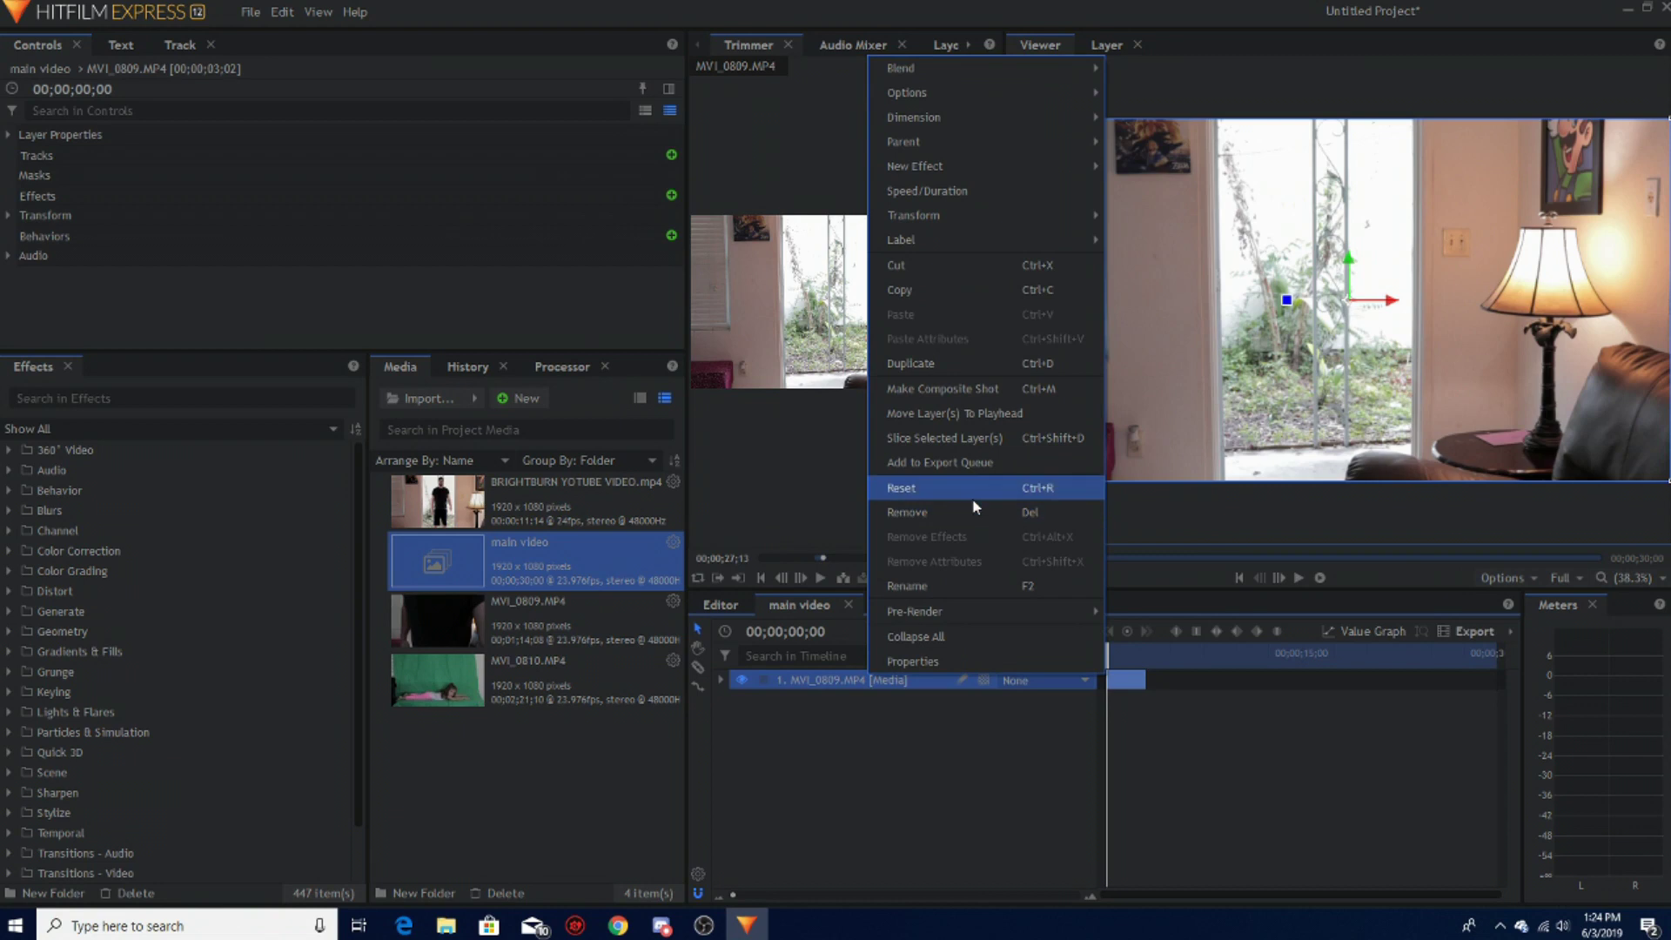
click(971, 591)
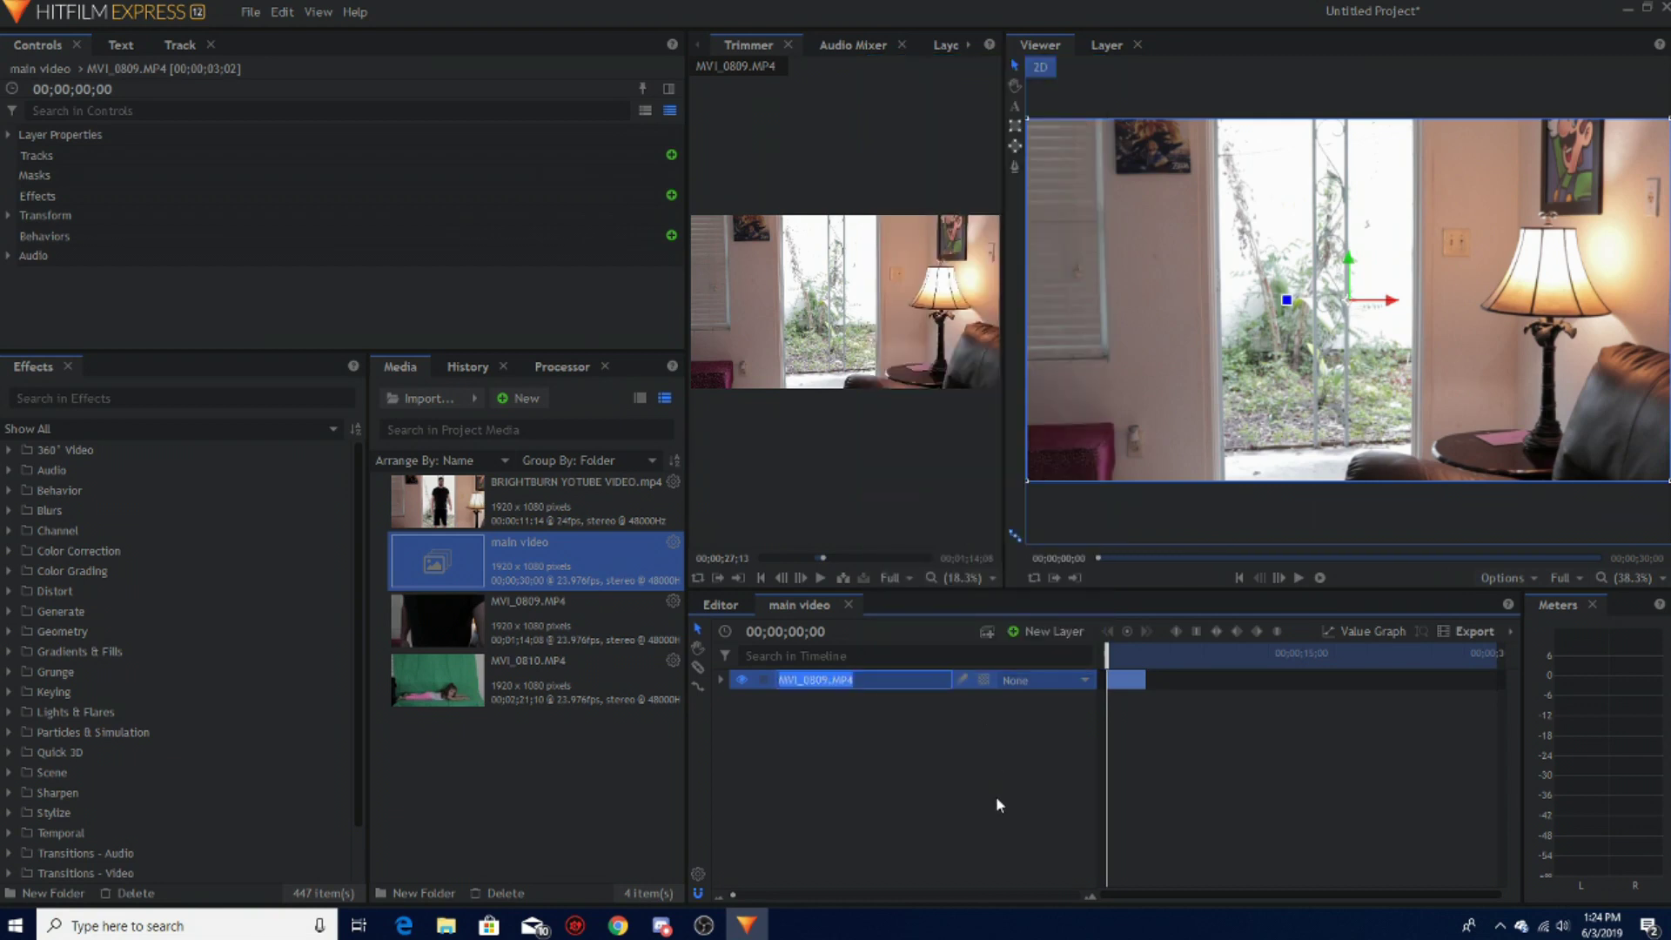
text(main background shot)
key(Return)
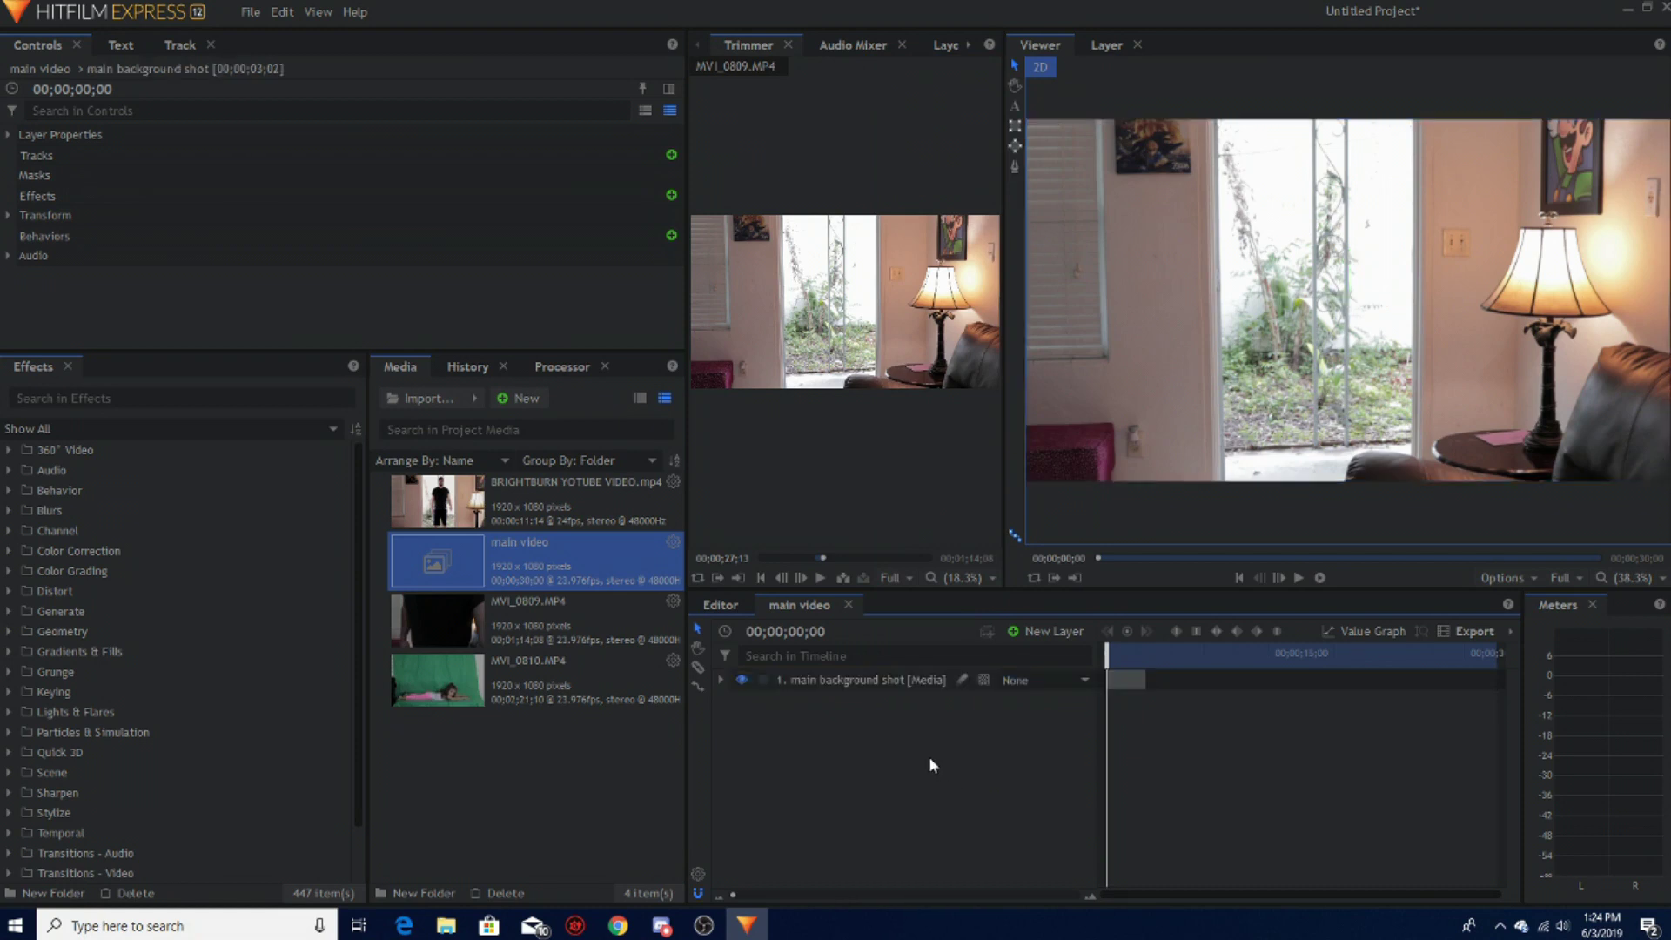
click(762, 681)
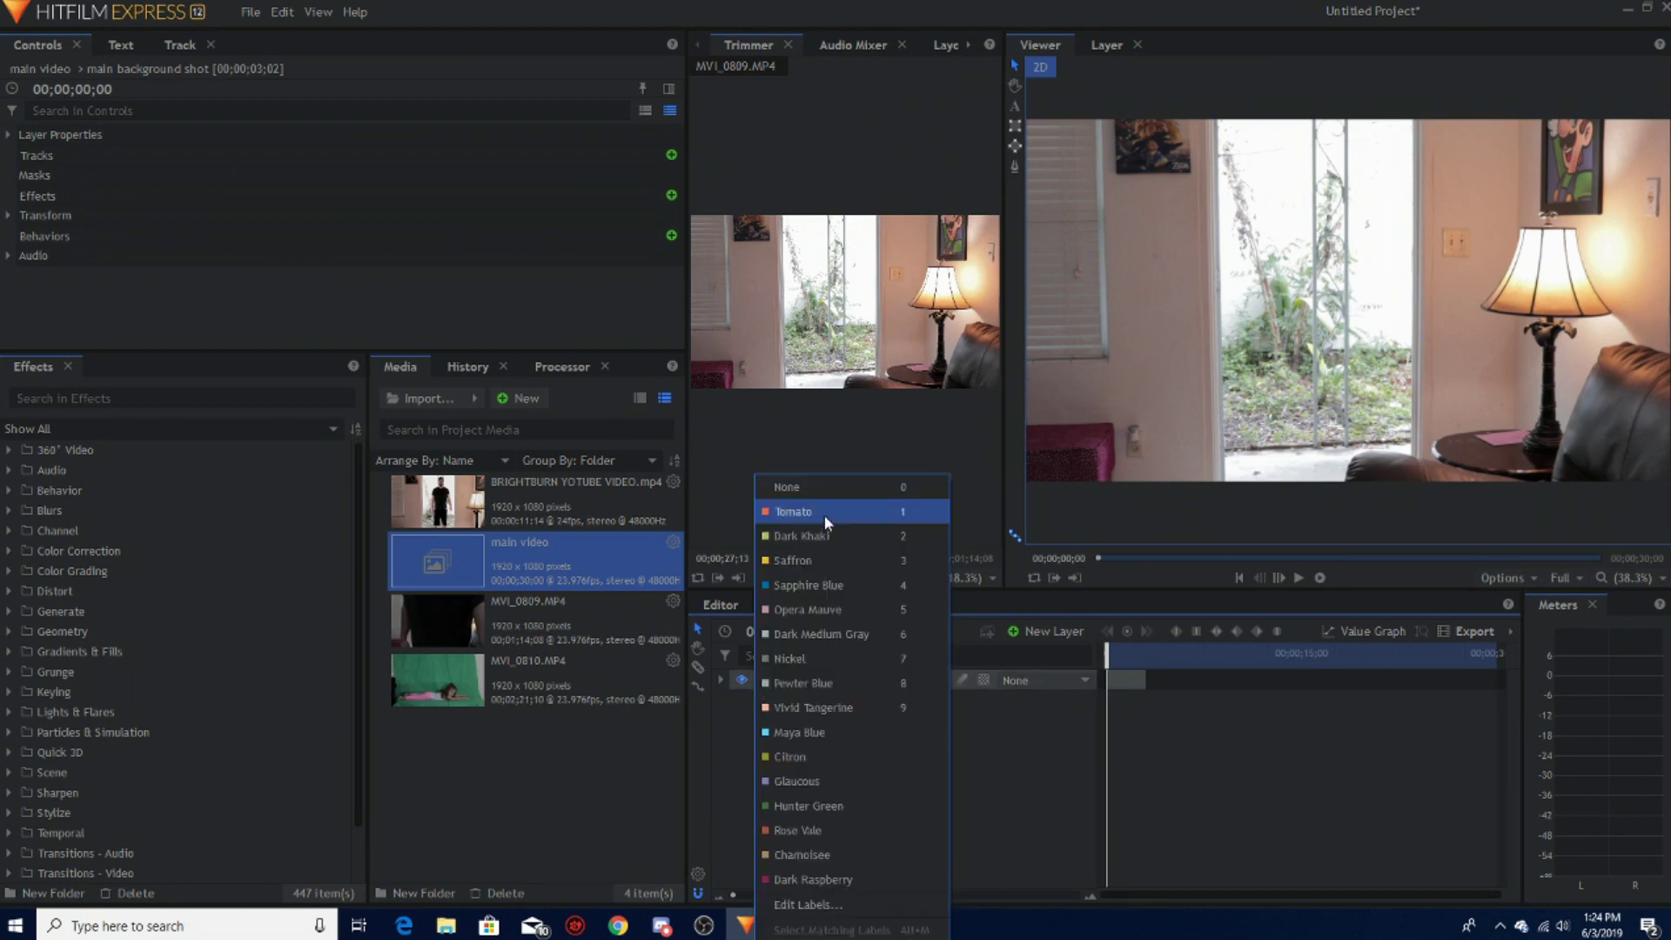
click(823, 564)
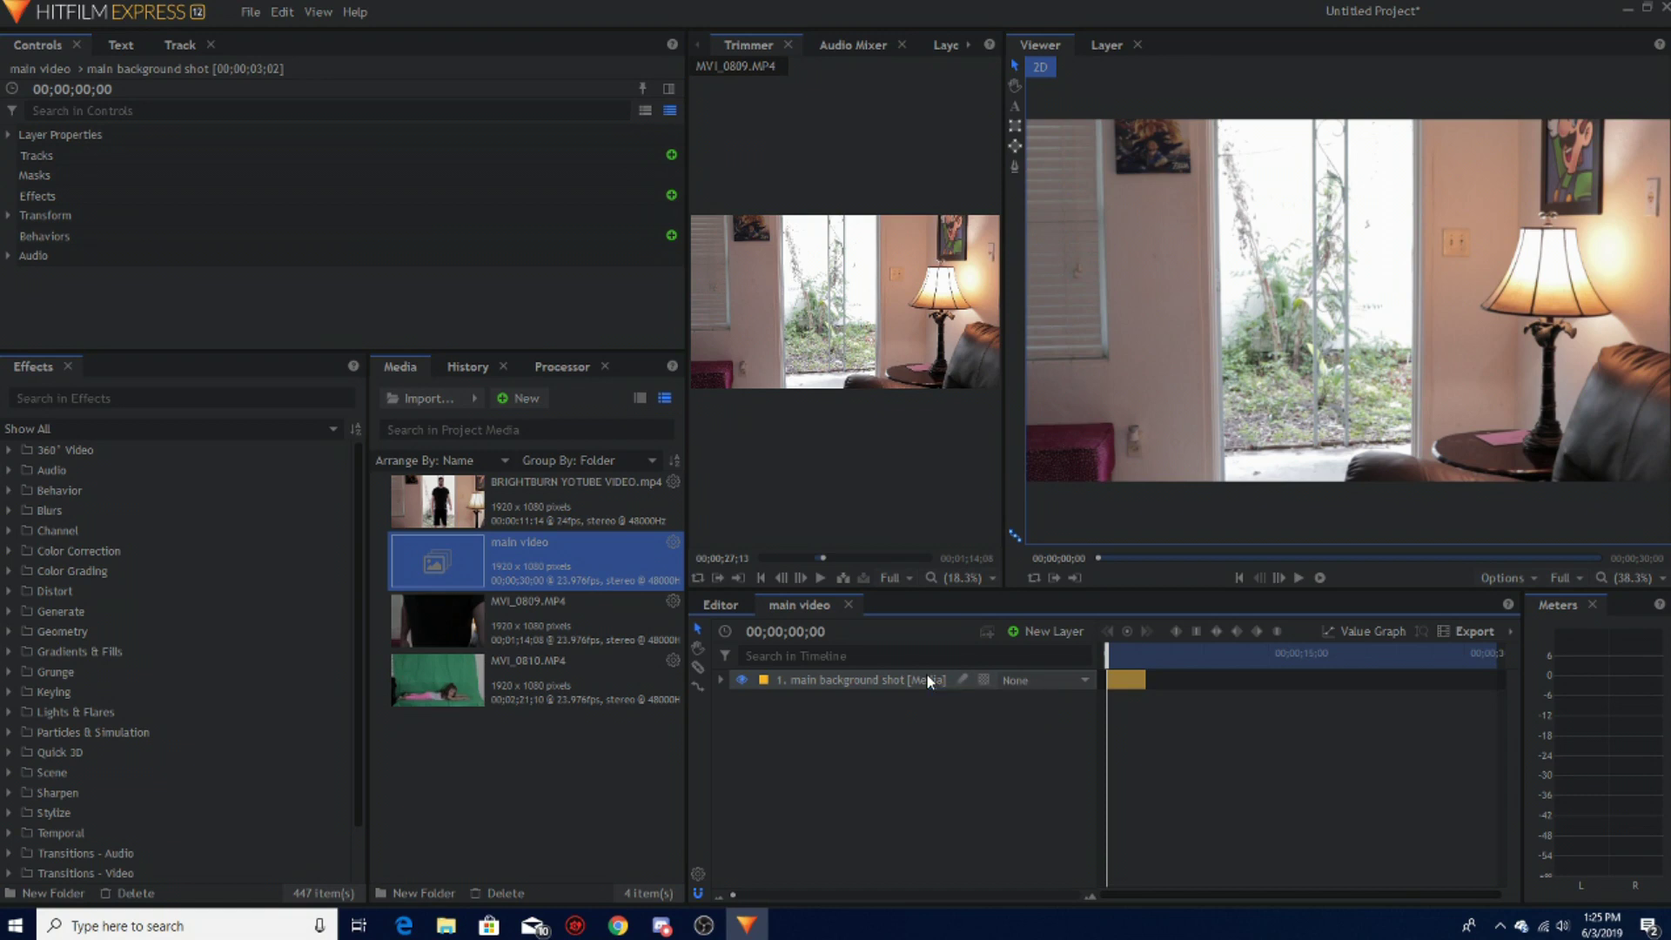
Step: Set the in point of MVI_0809.MP4 in the Trimmer where the man stands in the doorway without the green screen
click(574, 644)
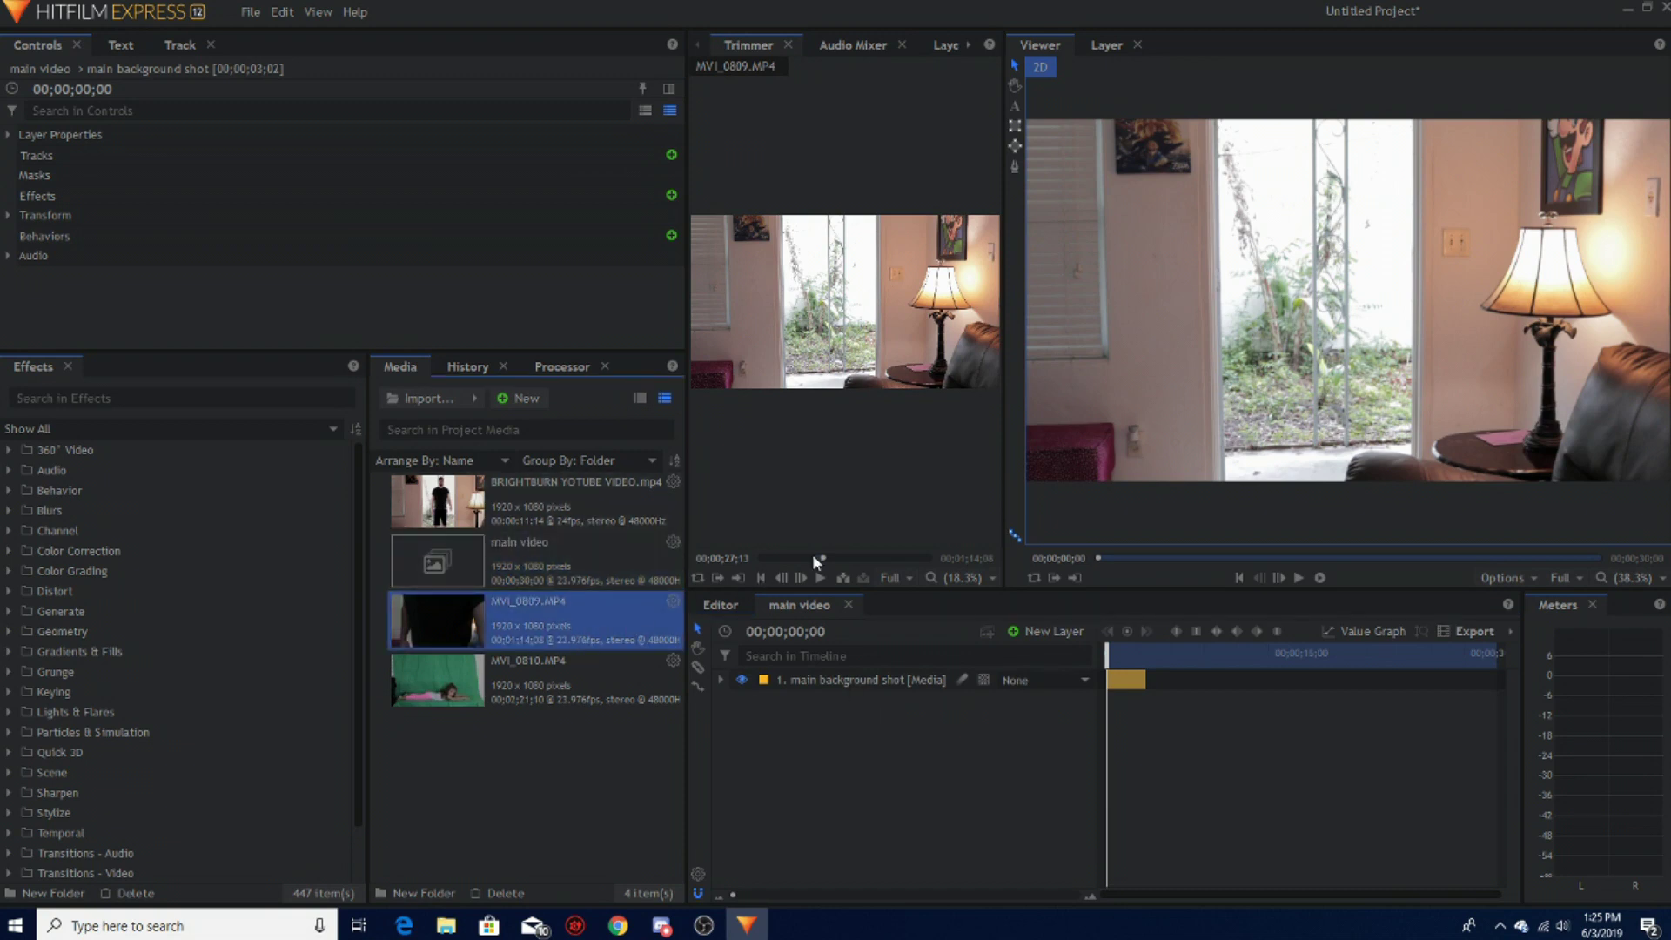
drag(837, 557, 896, 567)
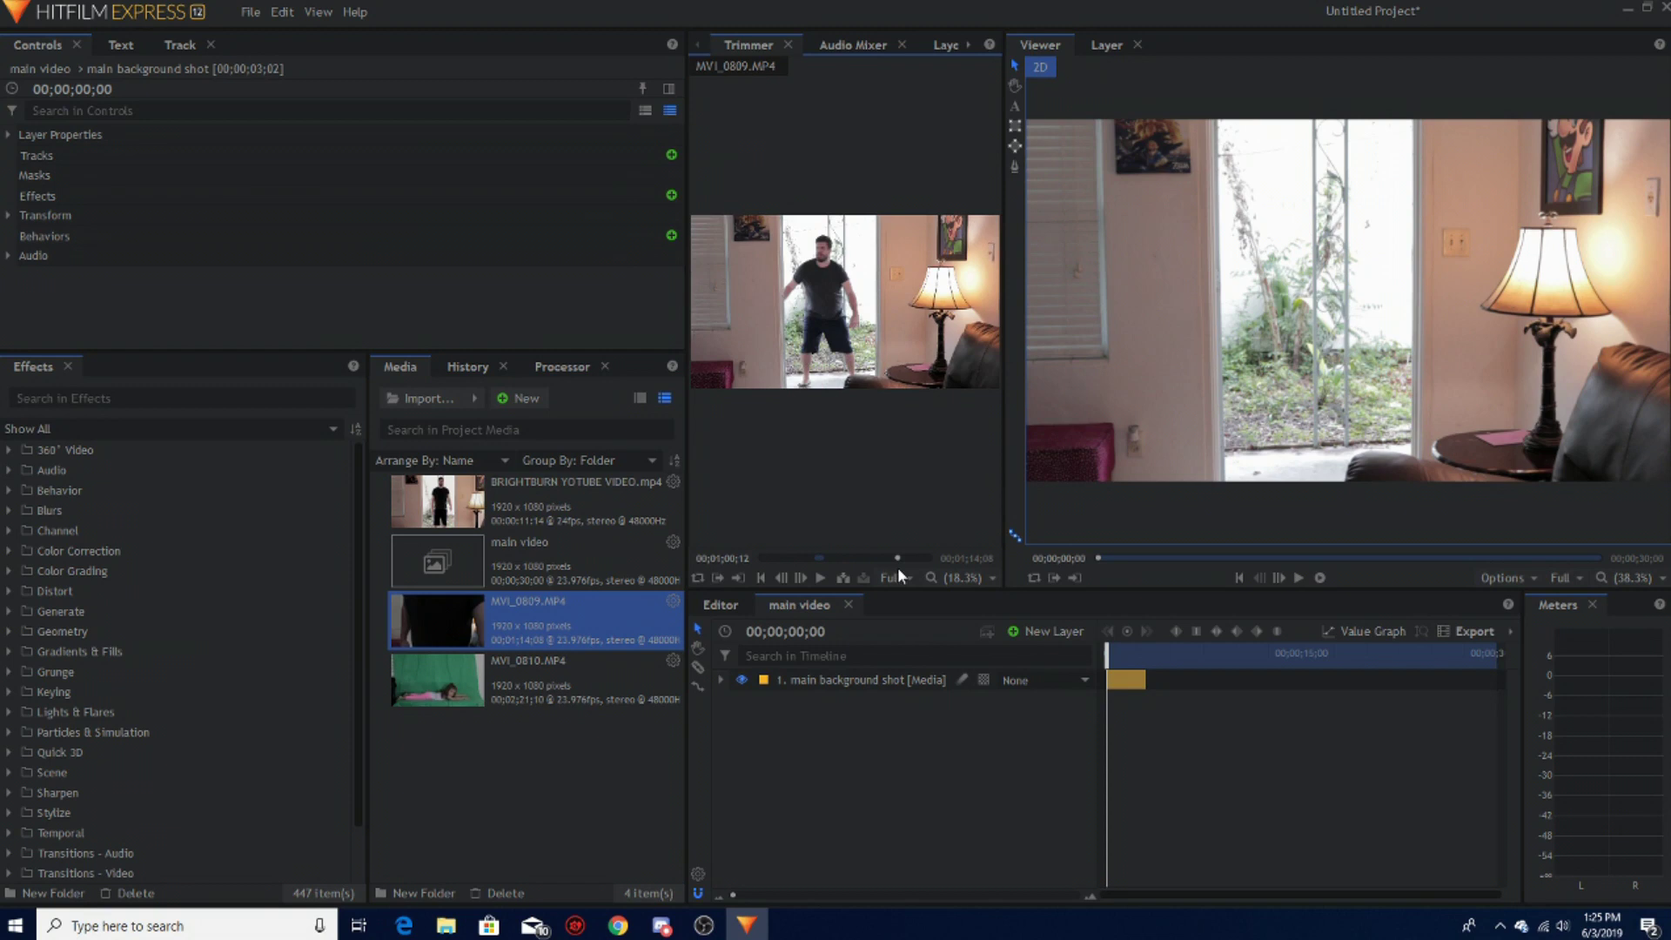
click(820, 579)
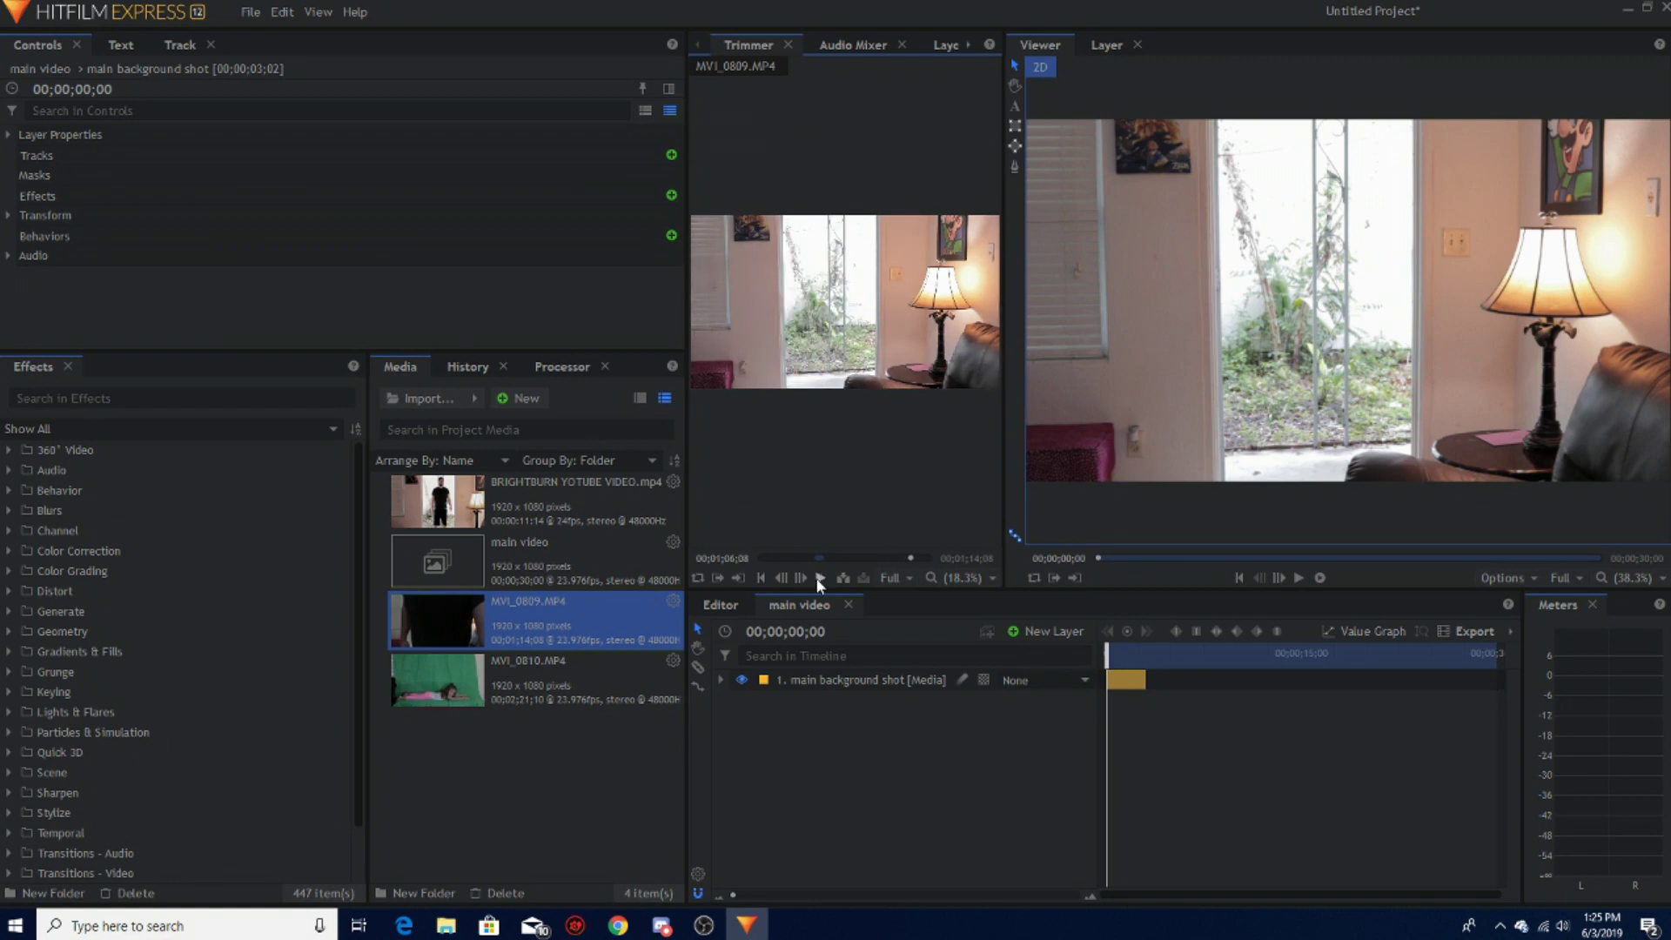
click(818, 578)
click(781, 577)
click(780, 577)
click(780, 577)
click(780, 577)
click(780, 577)
click(780, 577)
click(780, 576)
click(780, 577)
click(780, 577)
click(781, 577)
click(781, 577)
click(781, 577)
click(780, 577)
click(780, 577)
click(780, 577)
click(780, 577)
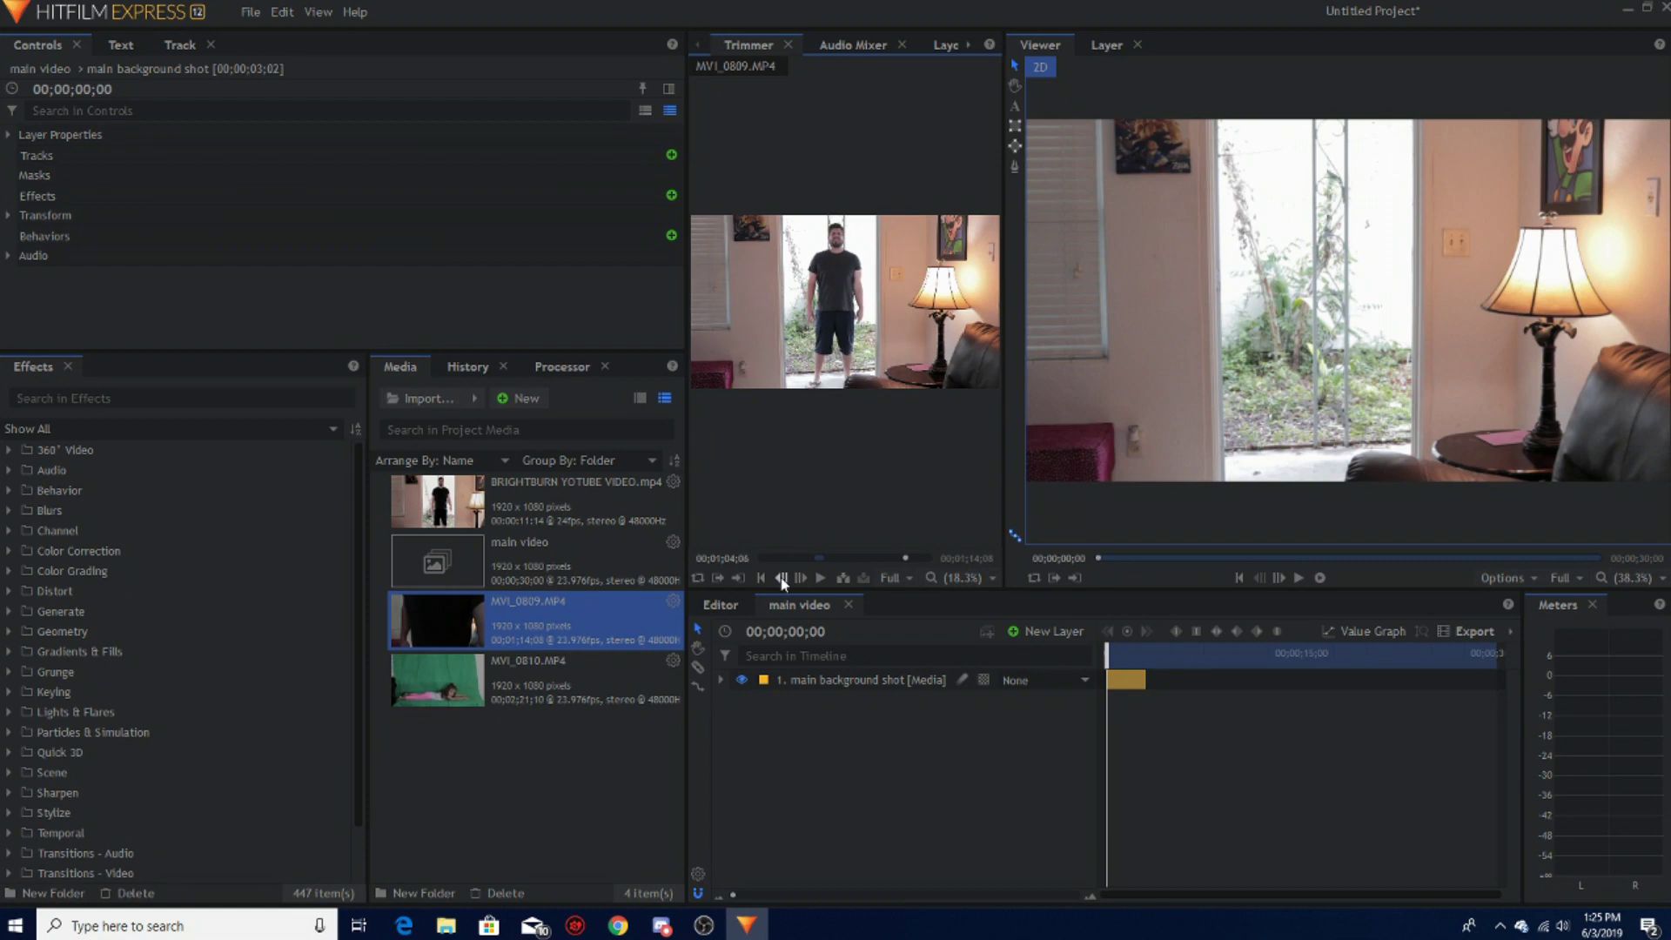
click(781, 577)
click(781, 577)
click(781, 577)
Step: Set the man's clip to end at 00;01;04;21 and add its video above the main background shot layer
click(800, 577)
click(799, 577)
click(800, 577)
click(800, 577)
click(800, 577)
click(800, 577)
click(800, 577)
click(800, 577)
click(800, 577)
click(800, 577)
click(800, 577)
click(800, 577)
click(800, 577)
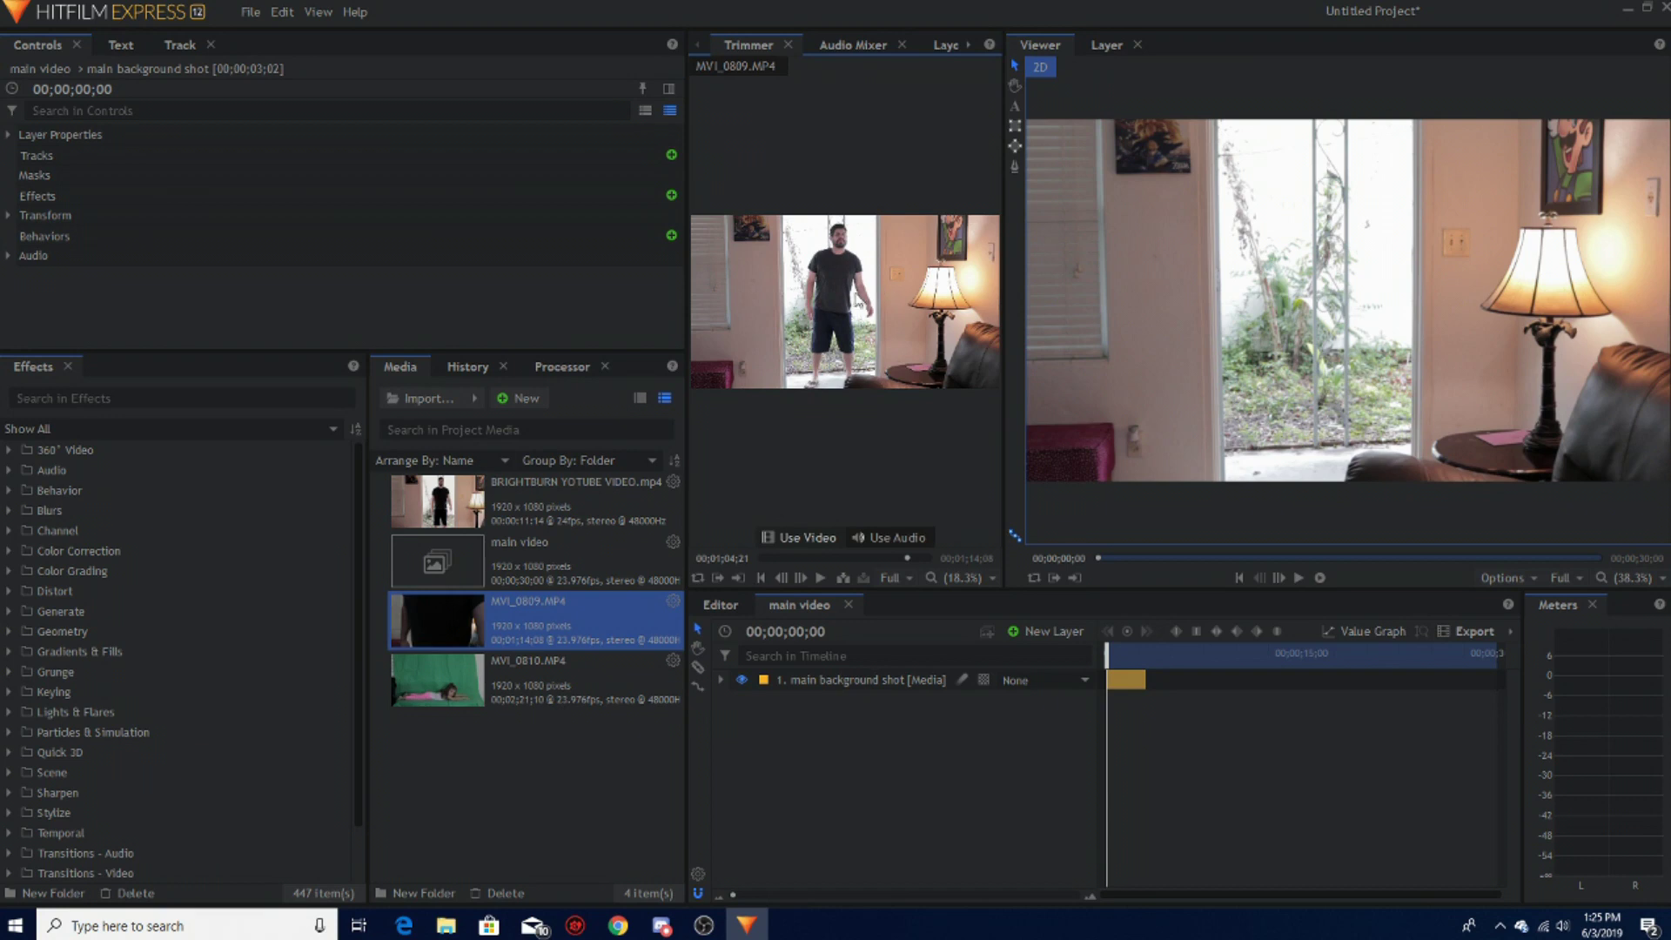
mouse_move(831, 217)
drag(860, 307, 938, 676)
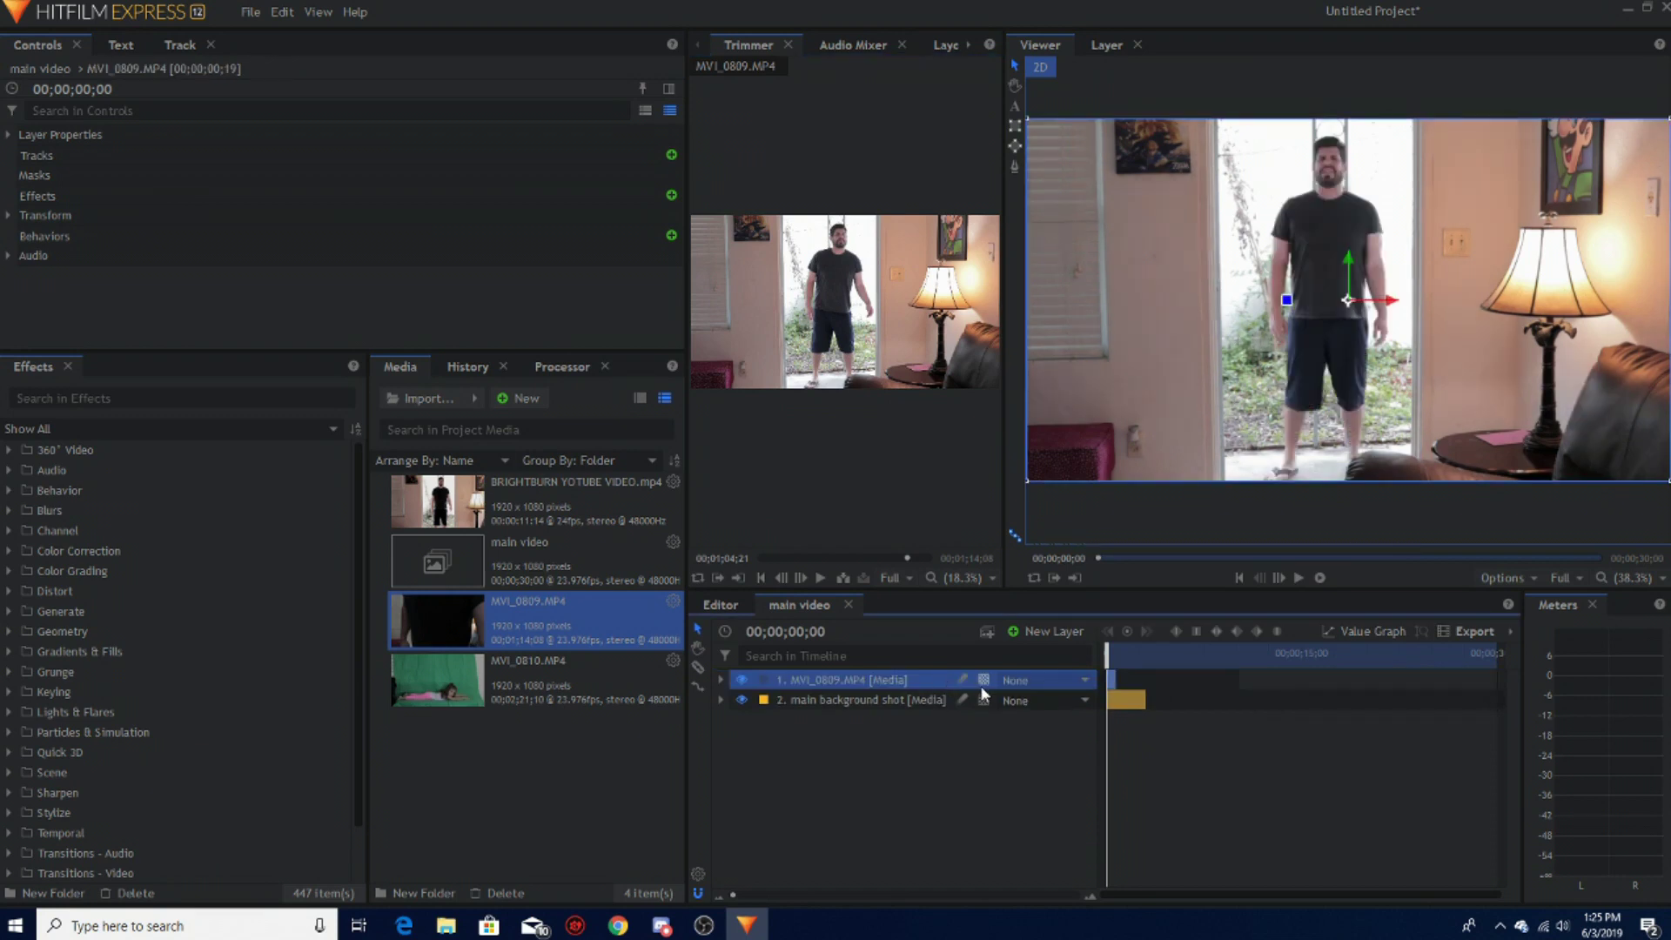
Step: Rename the new top layer "main maui"
right_click(942, 679)
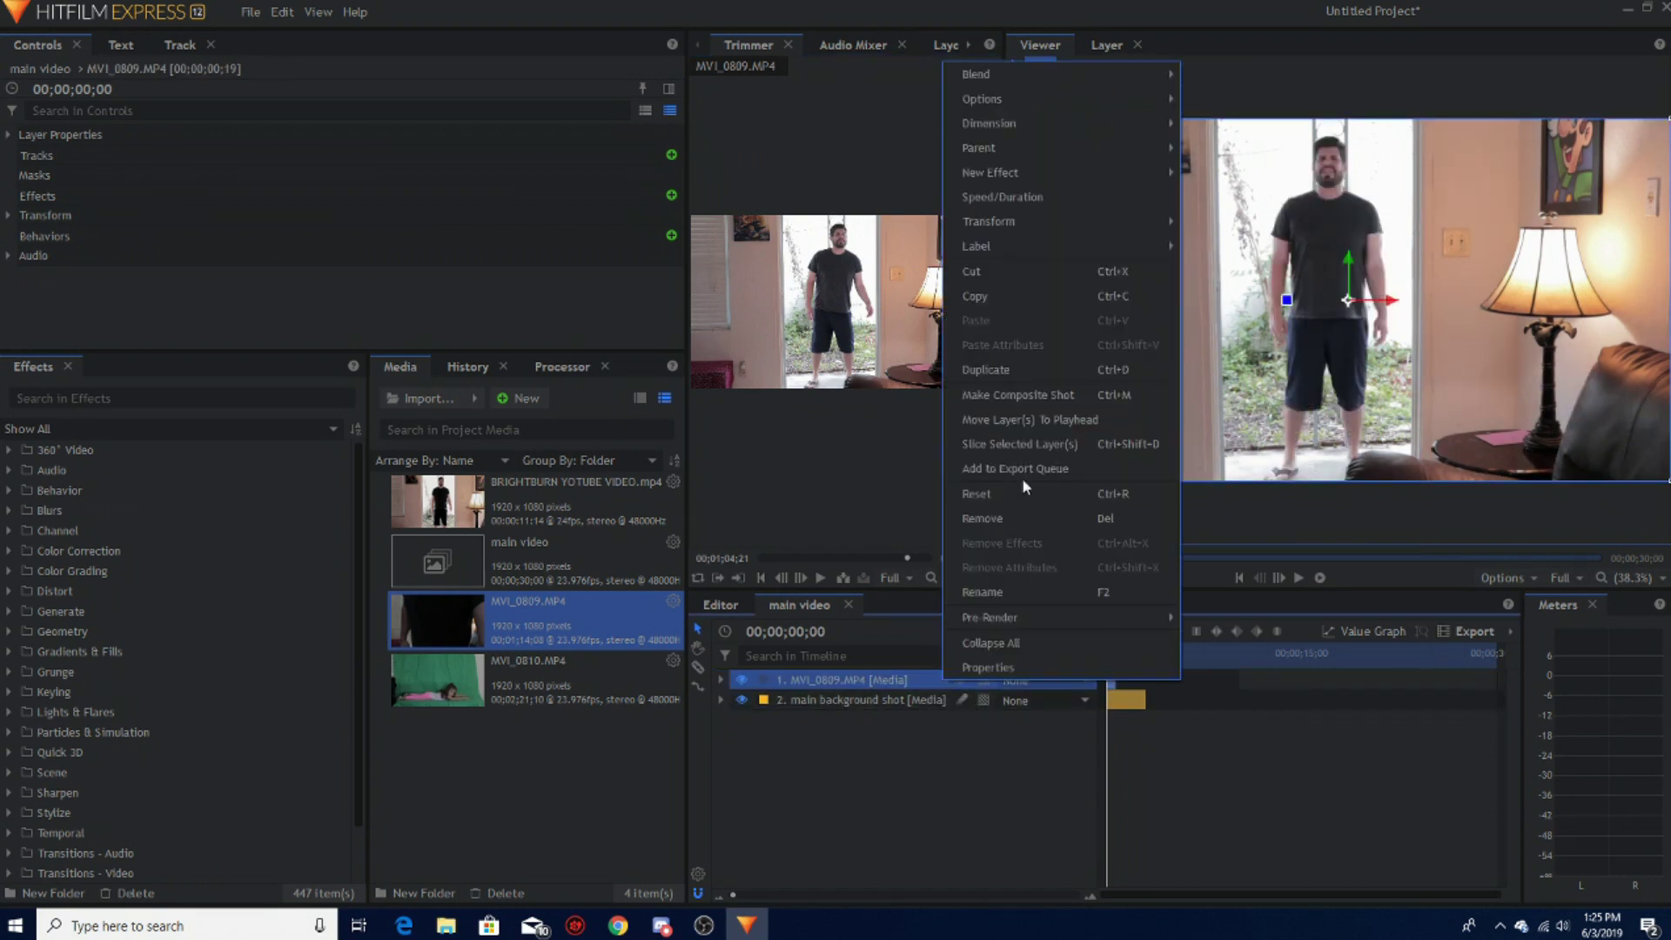
click(1041, 594)
text(main maui)
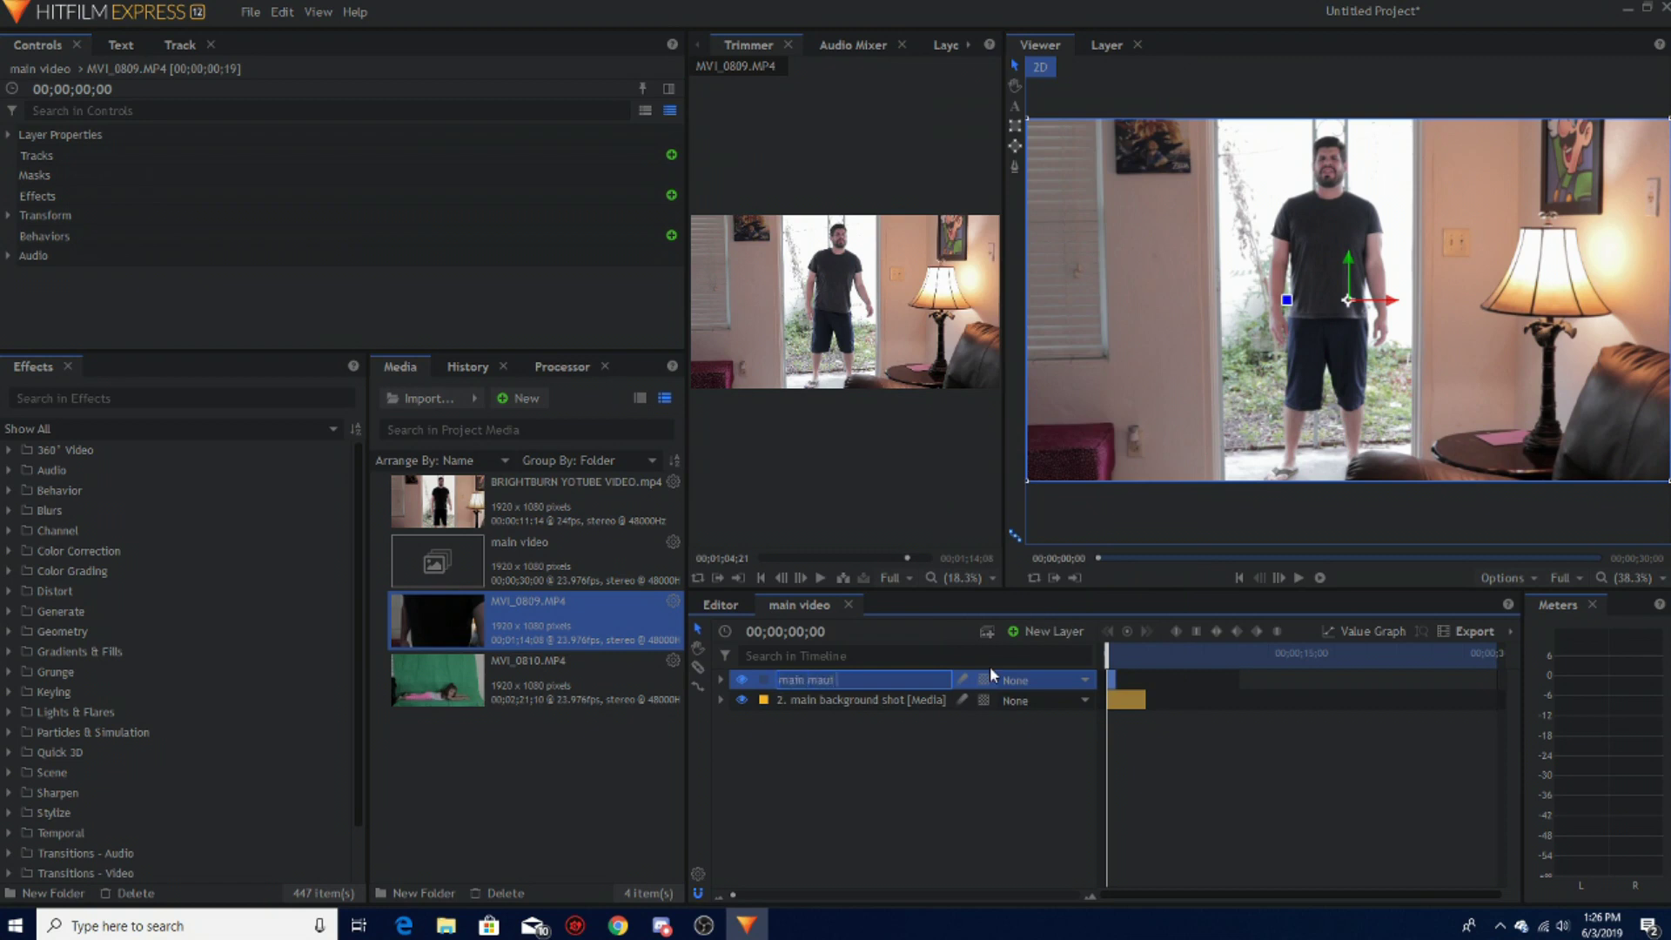
click(985, 844)
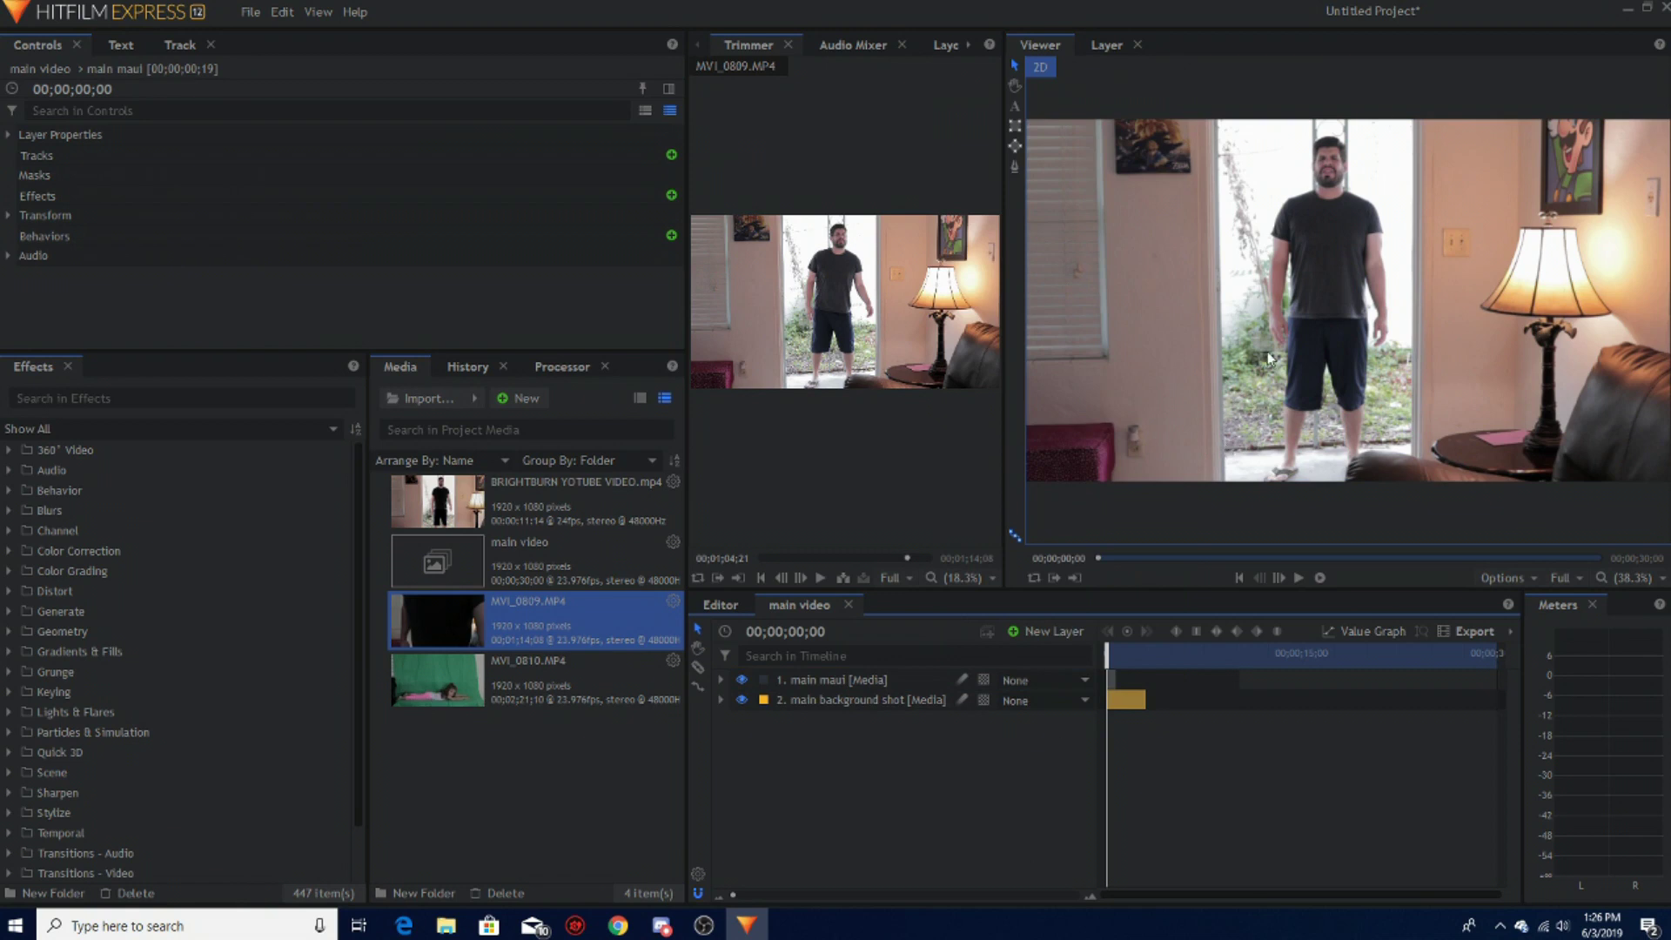
Step: Position the playhead on the last frame of the main maui layer, at 00;00;00;18
click(1018, 166)
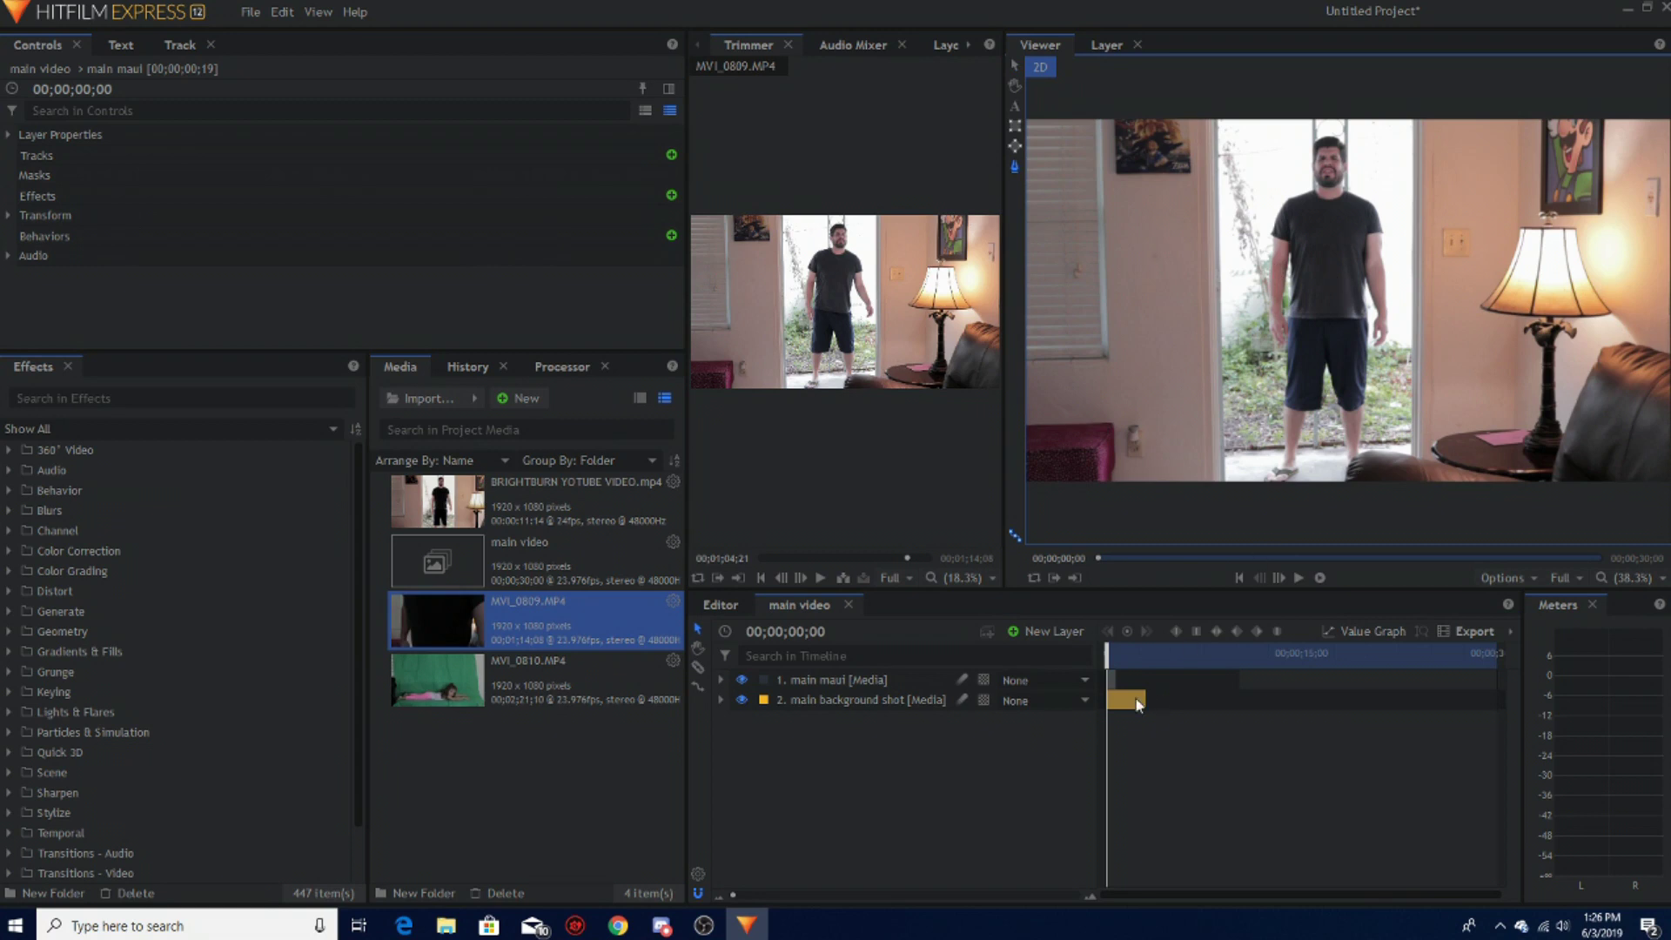
click(1103, 651)
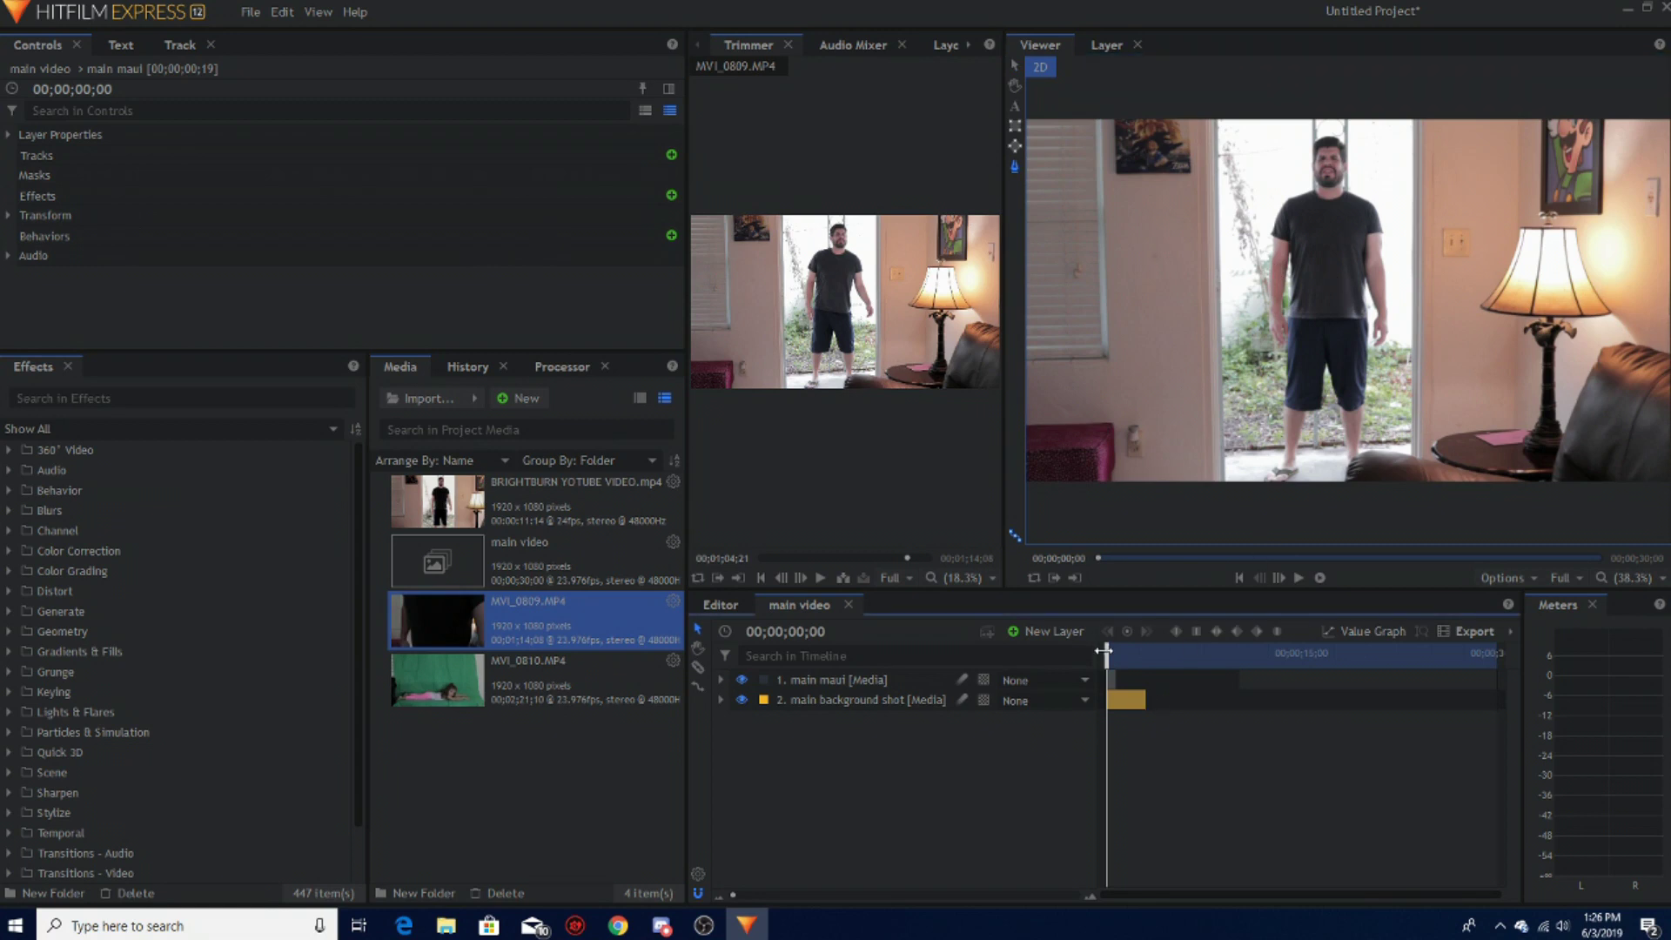
drag(1103, 651, 1112, 666)
click(1284, 582)
click(1284, 581)
click(1285, 581)
click(1285, 582)
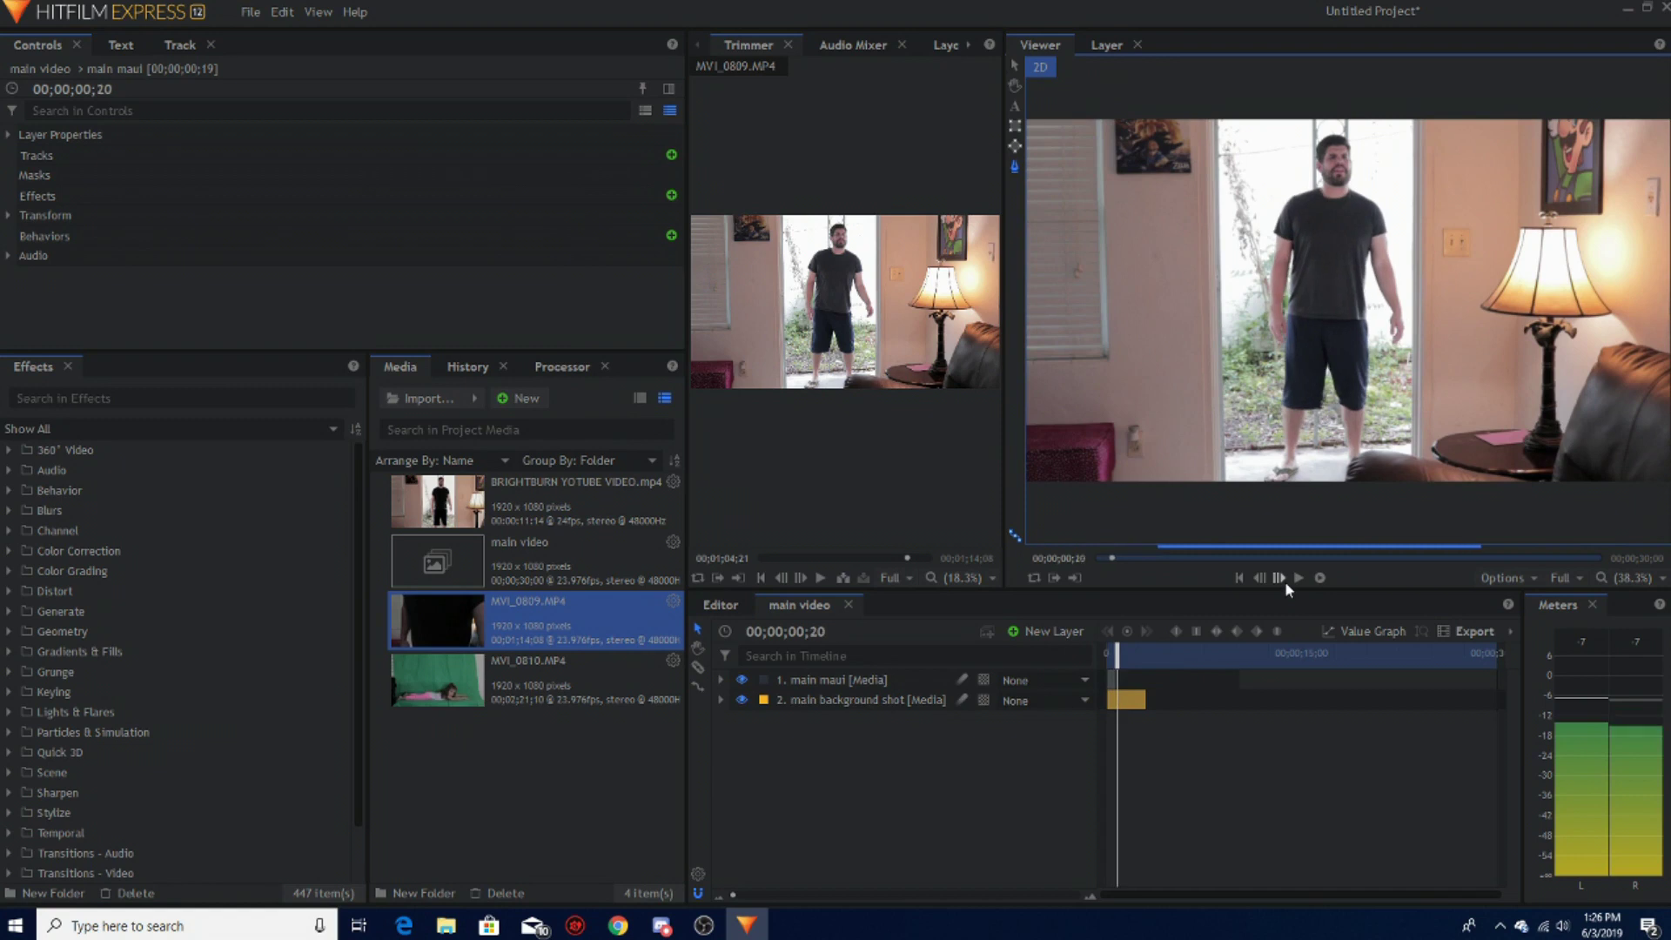
click(1285, 581)
click(1284, 581)
click(1266, 578)
click(1266, 578)
click(1266, 578)
click(1267, 578)
click(1266, 578)
click(1266, 577)
click(1266, 578)
click(1266, 578)
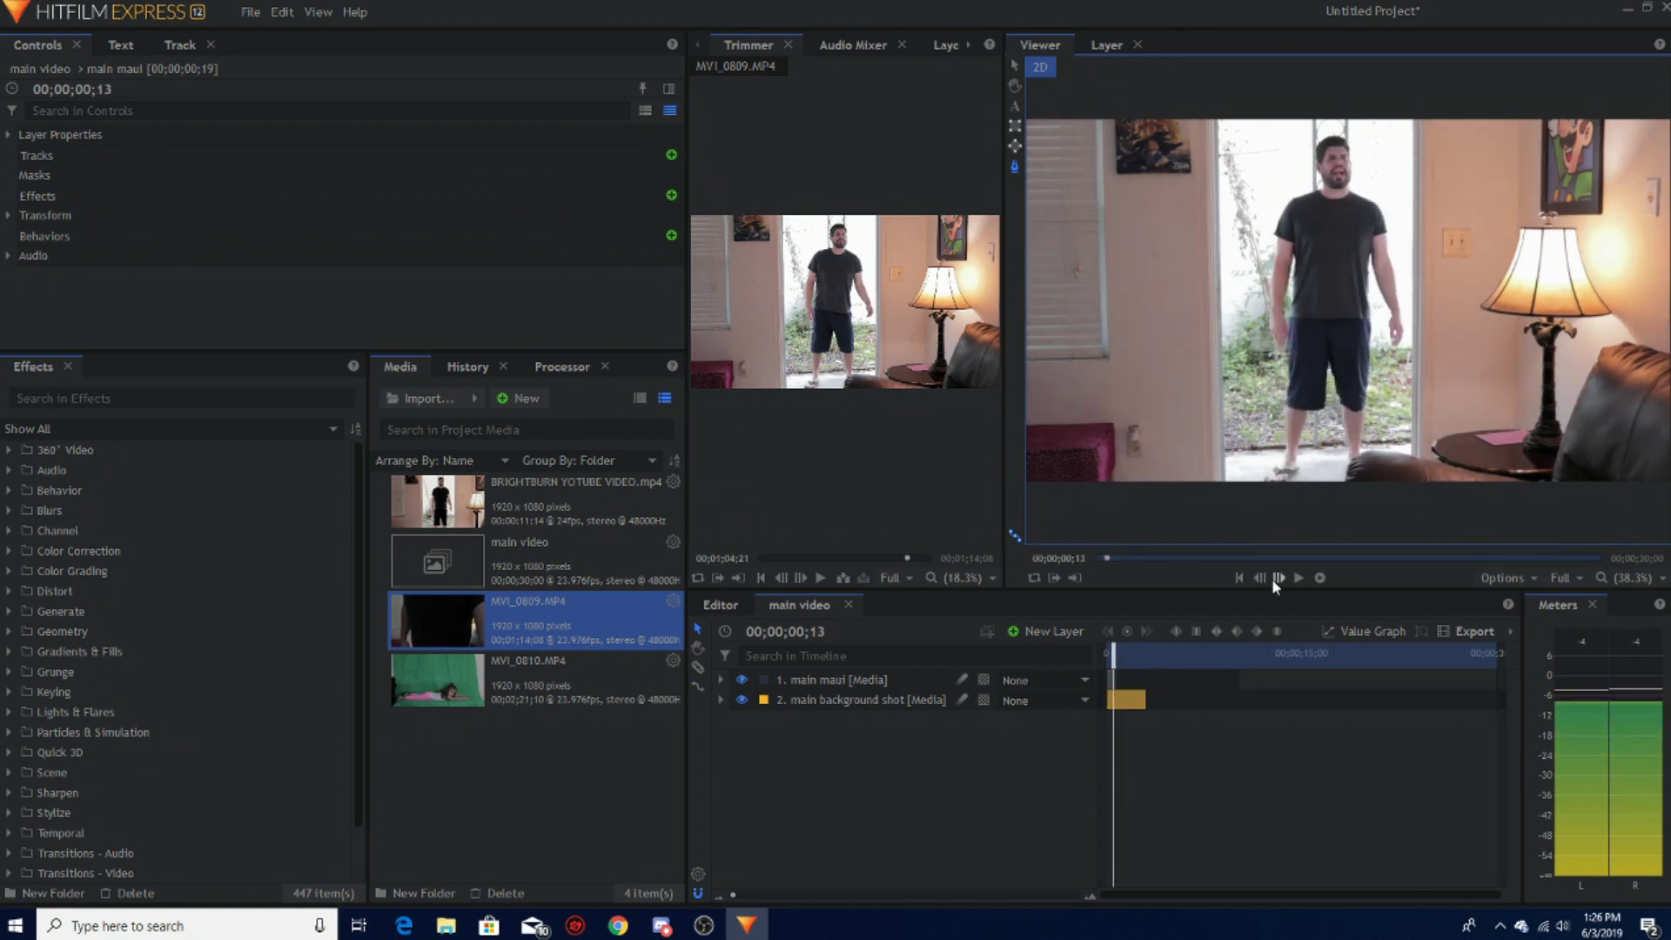
click(1277, 579)
click(1277, 578)
click(1277, 579)
click(1278, 578)
click(1277, 578)
click(1277, 579)
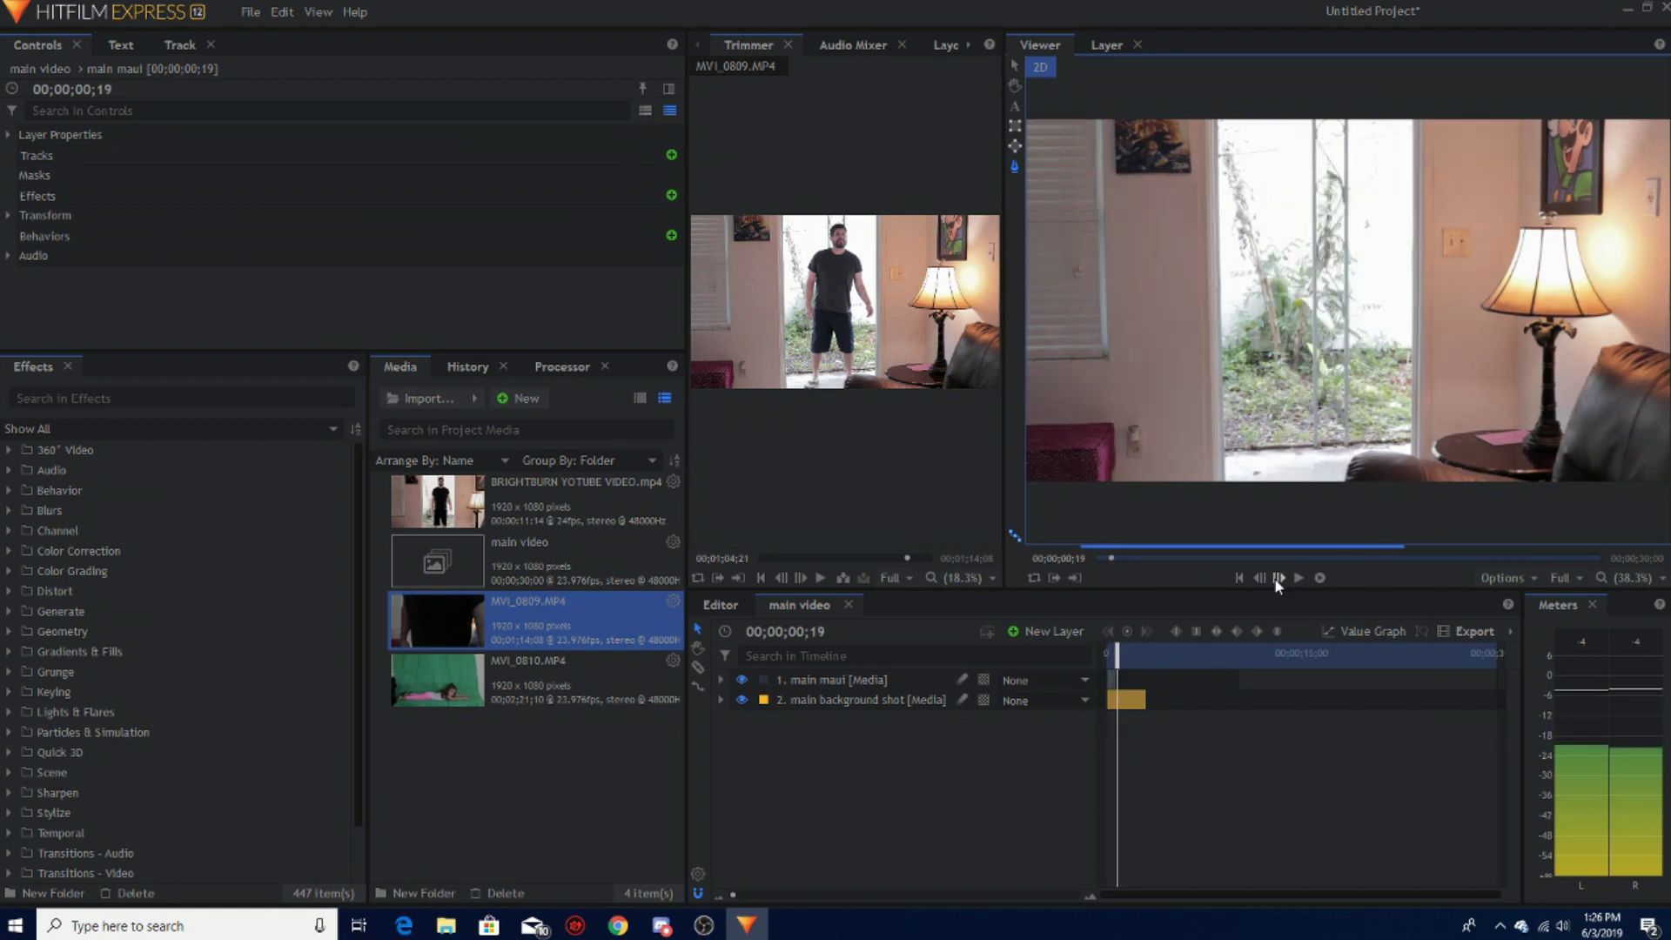
click(1266, 578)
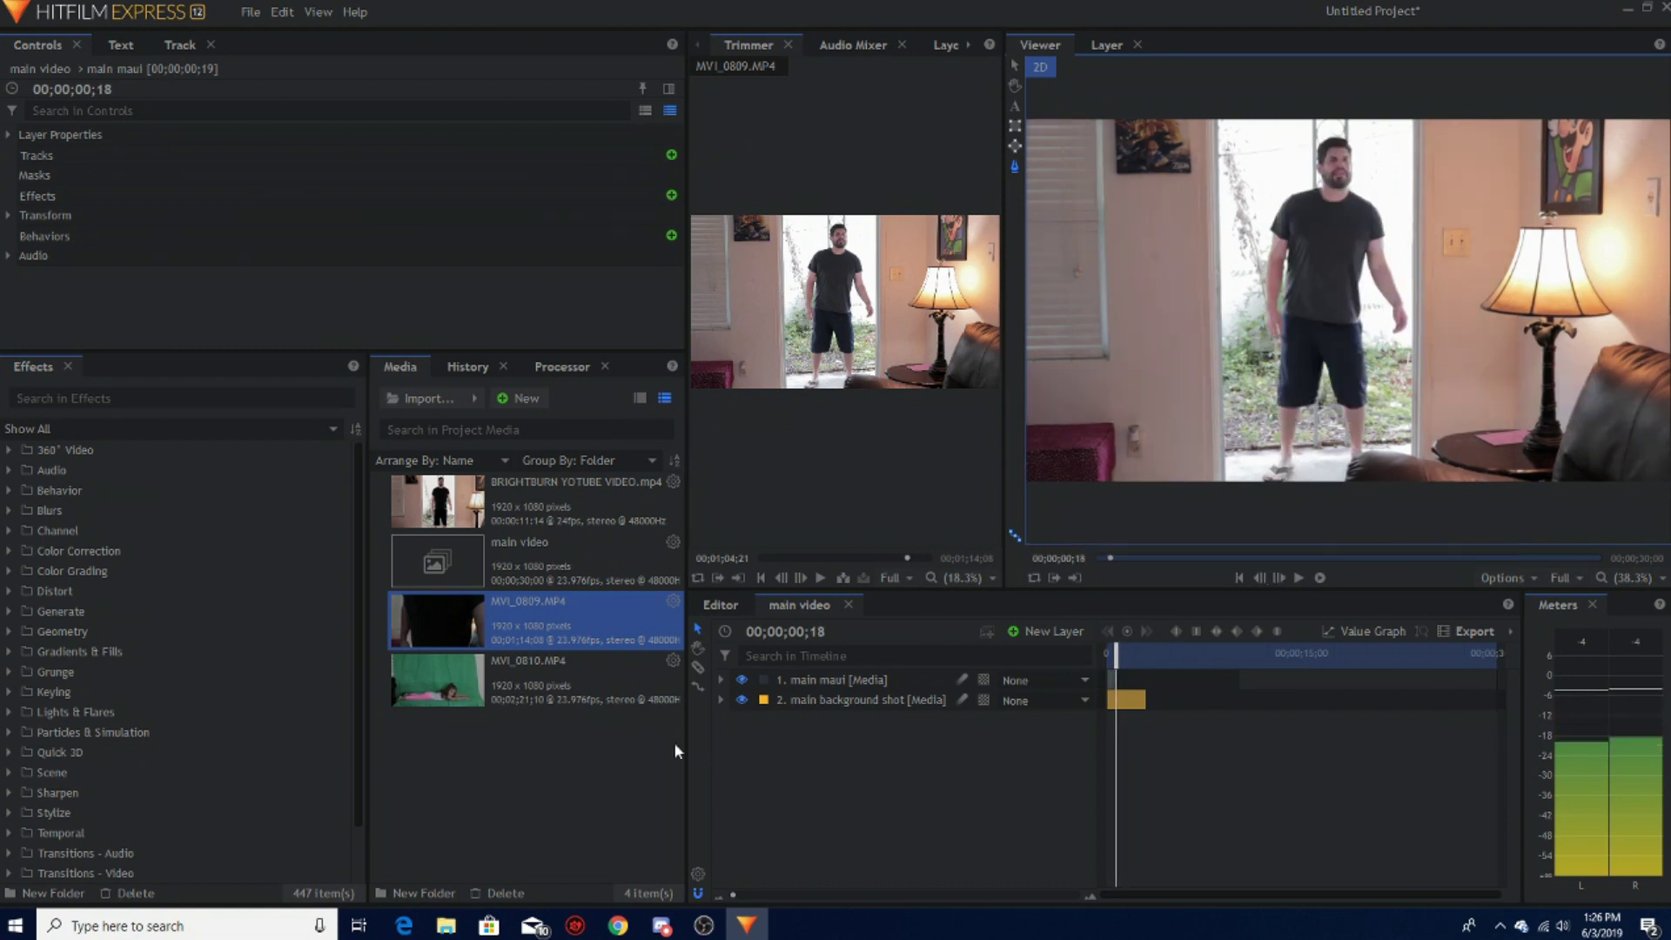
Step: Slice the main maui layer at 00;00;00;18 so its last frame becomes a separate layer
drag(733, 893, 927, 897)
click(698, 666)
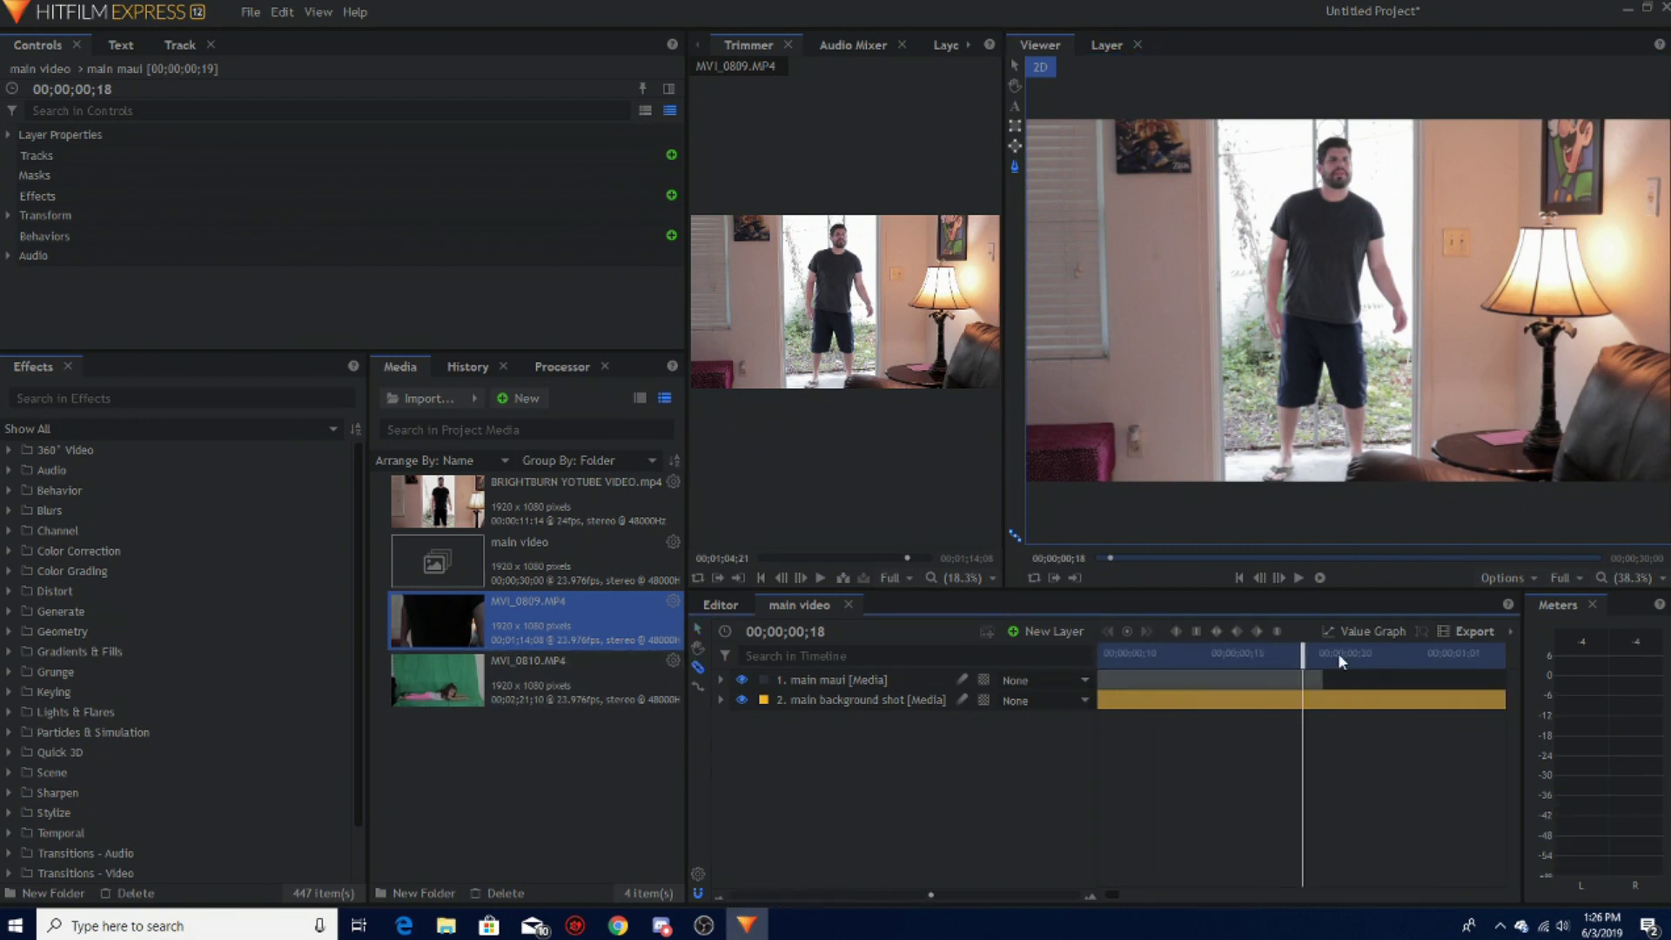
click(1301, 679)
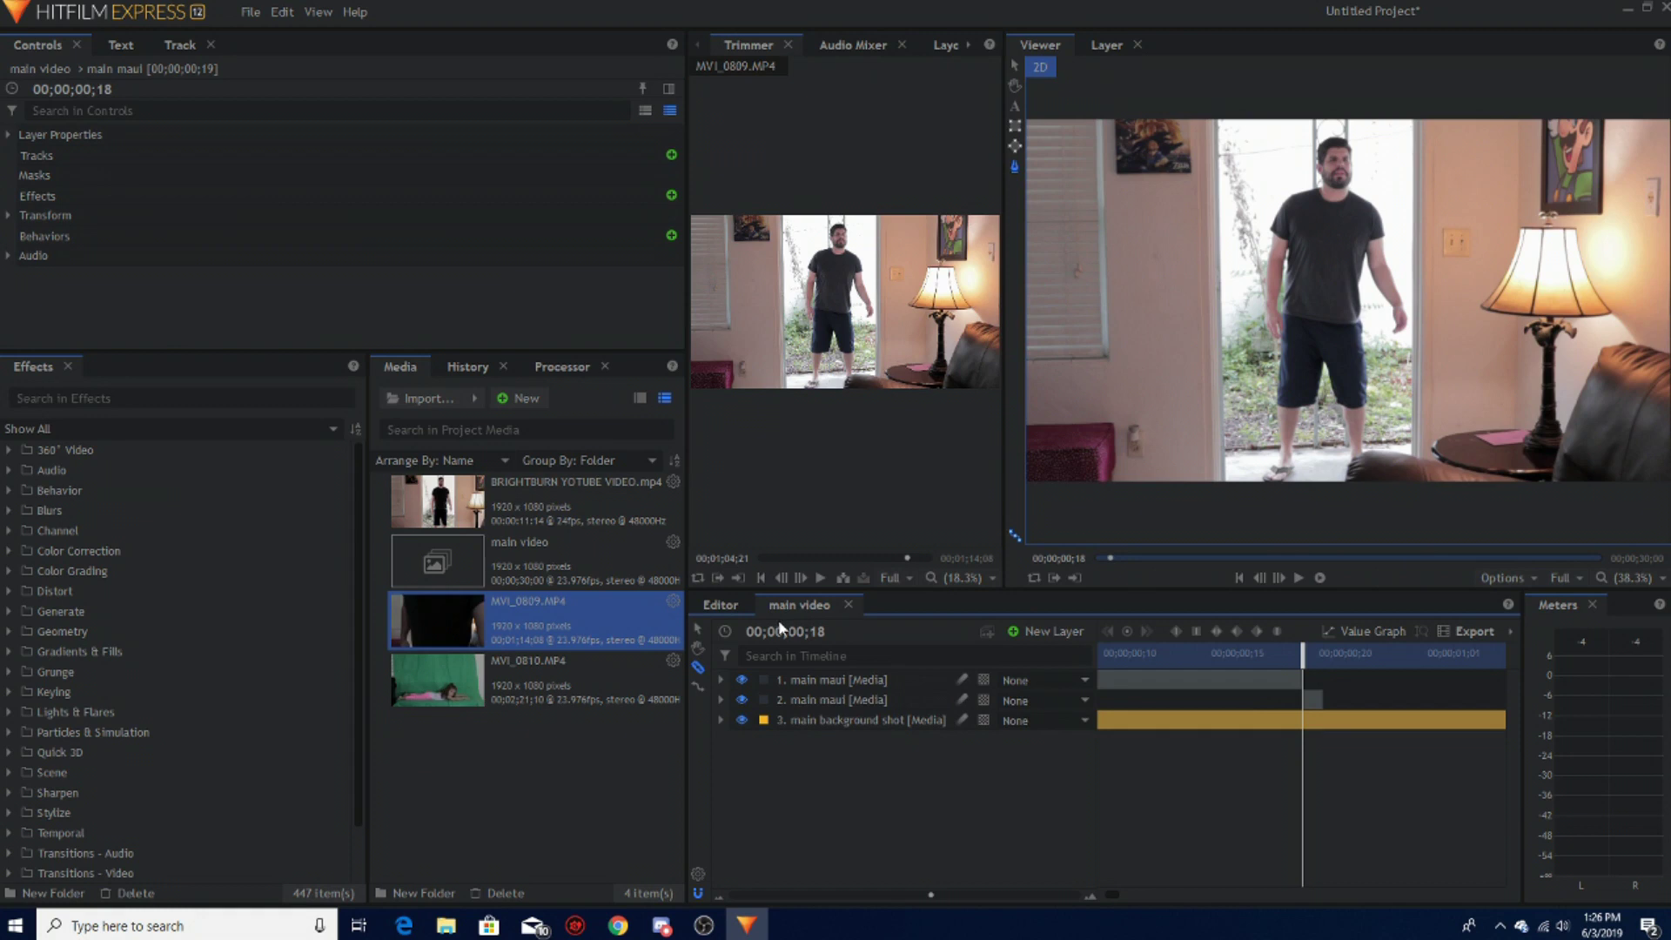
click(699, 628)
Step: Find the Speed effect and apply it to the one-frame main maui layer
click(98, 395)
text(speed)
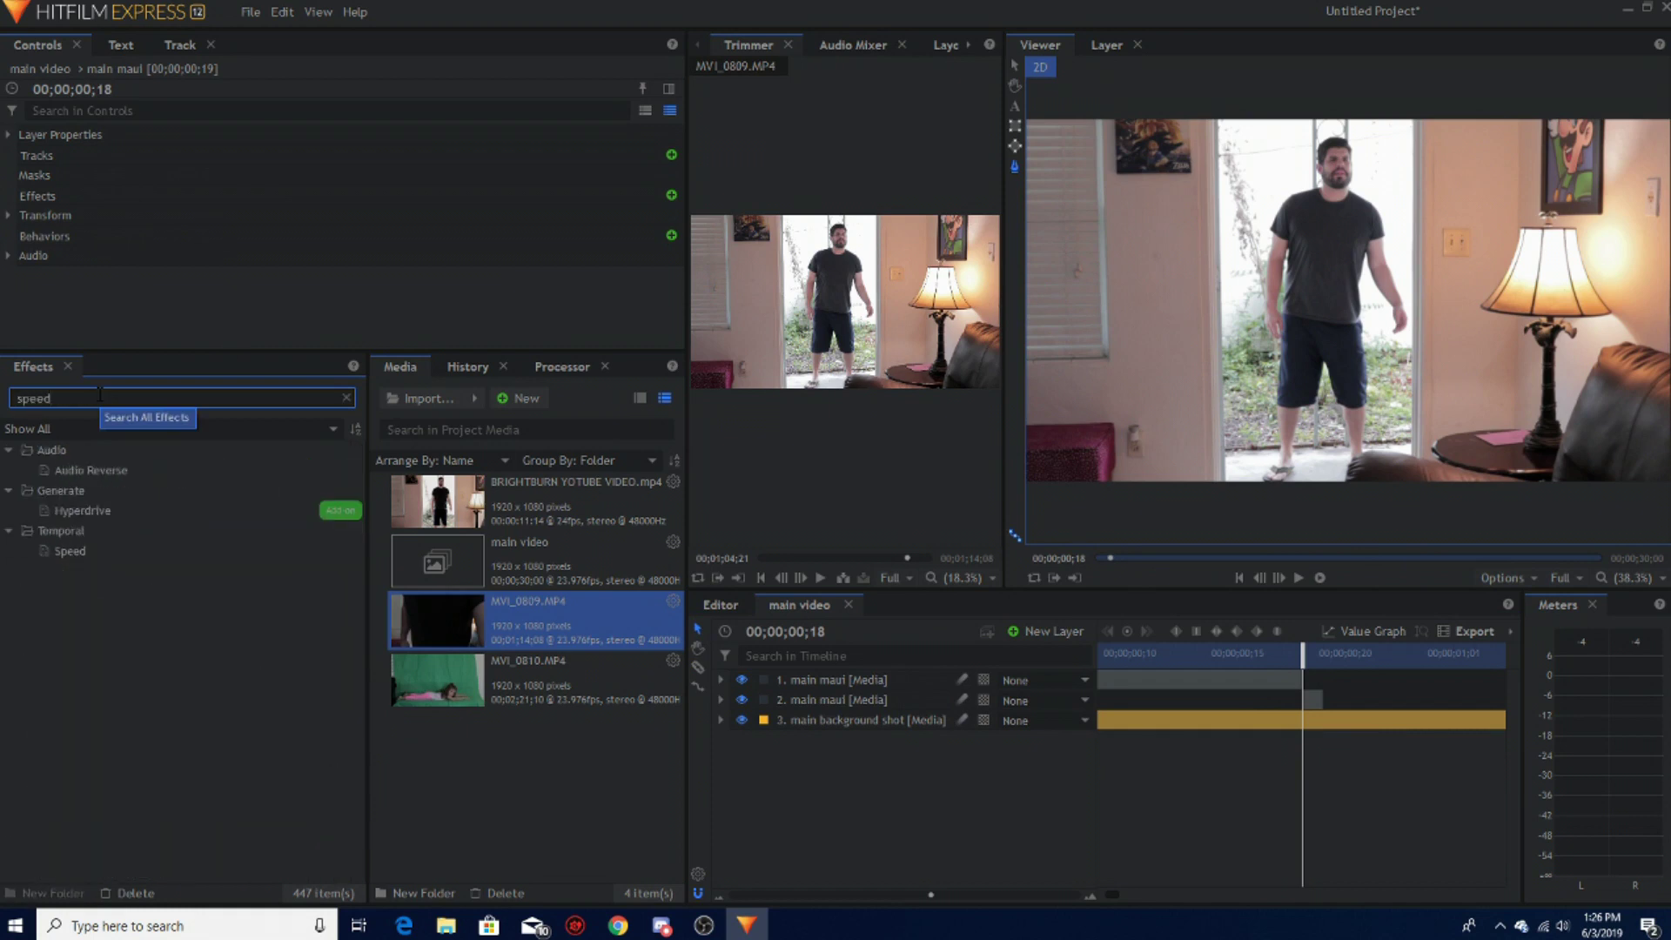
drag(68, 551, 866, 701)
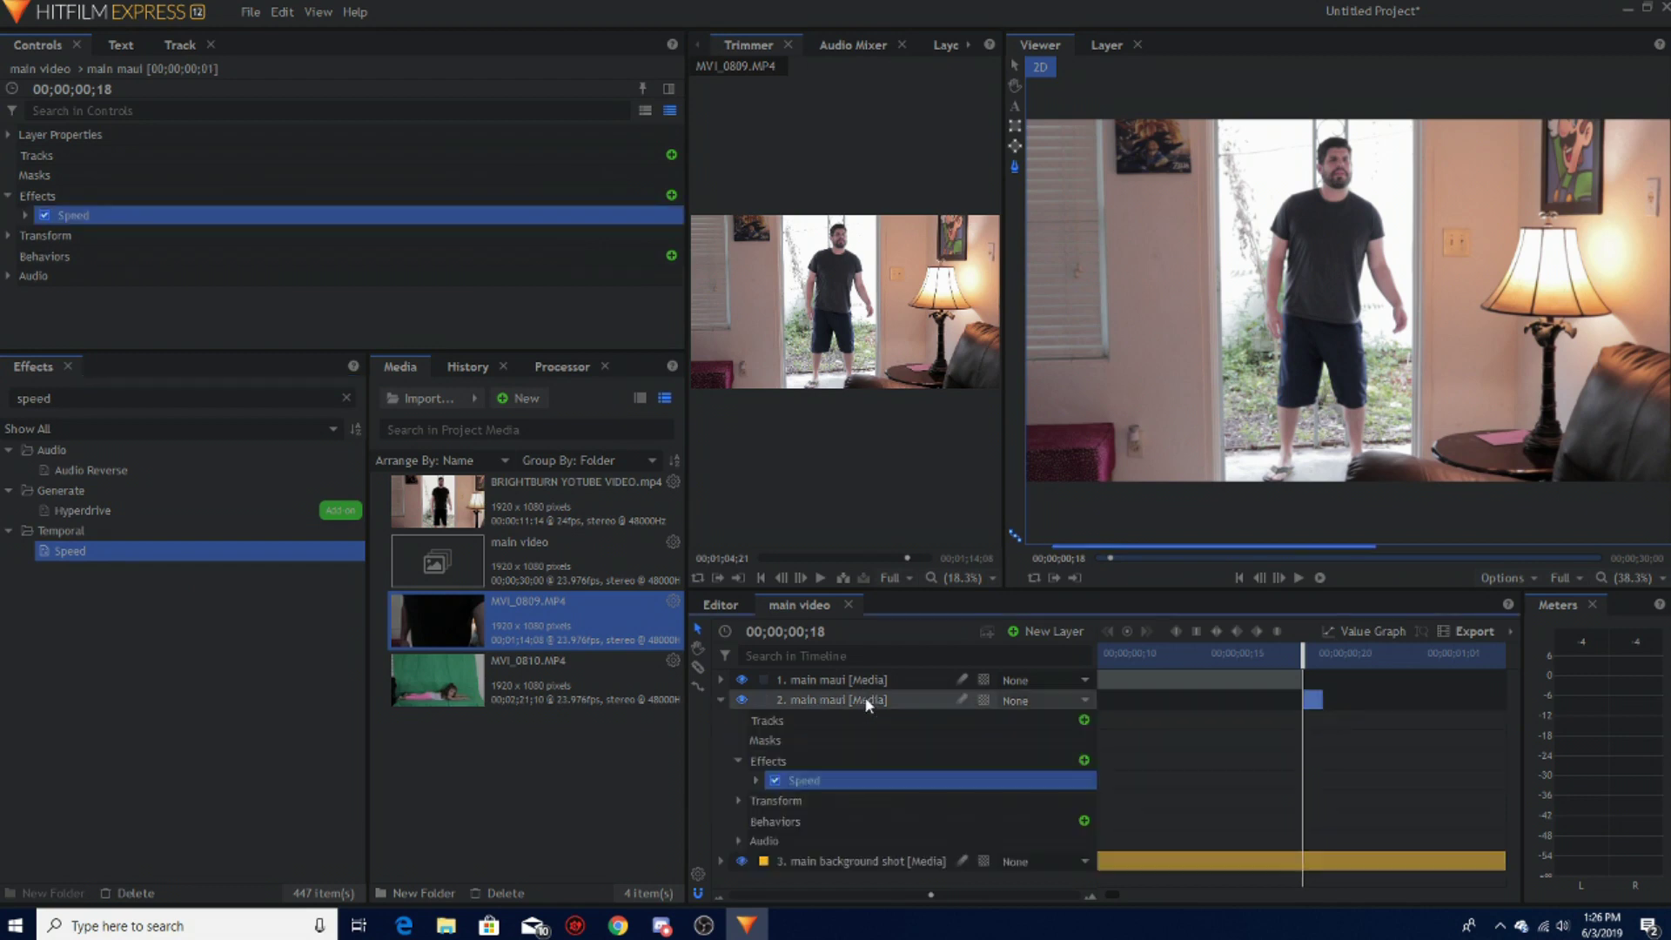
Step: Rename the one-frame layer with the Speed effect "masked maui"
right_click(866, 700)
click(946, 619)
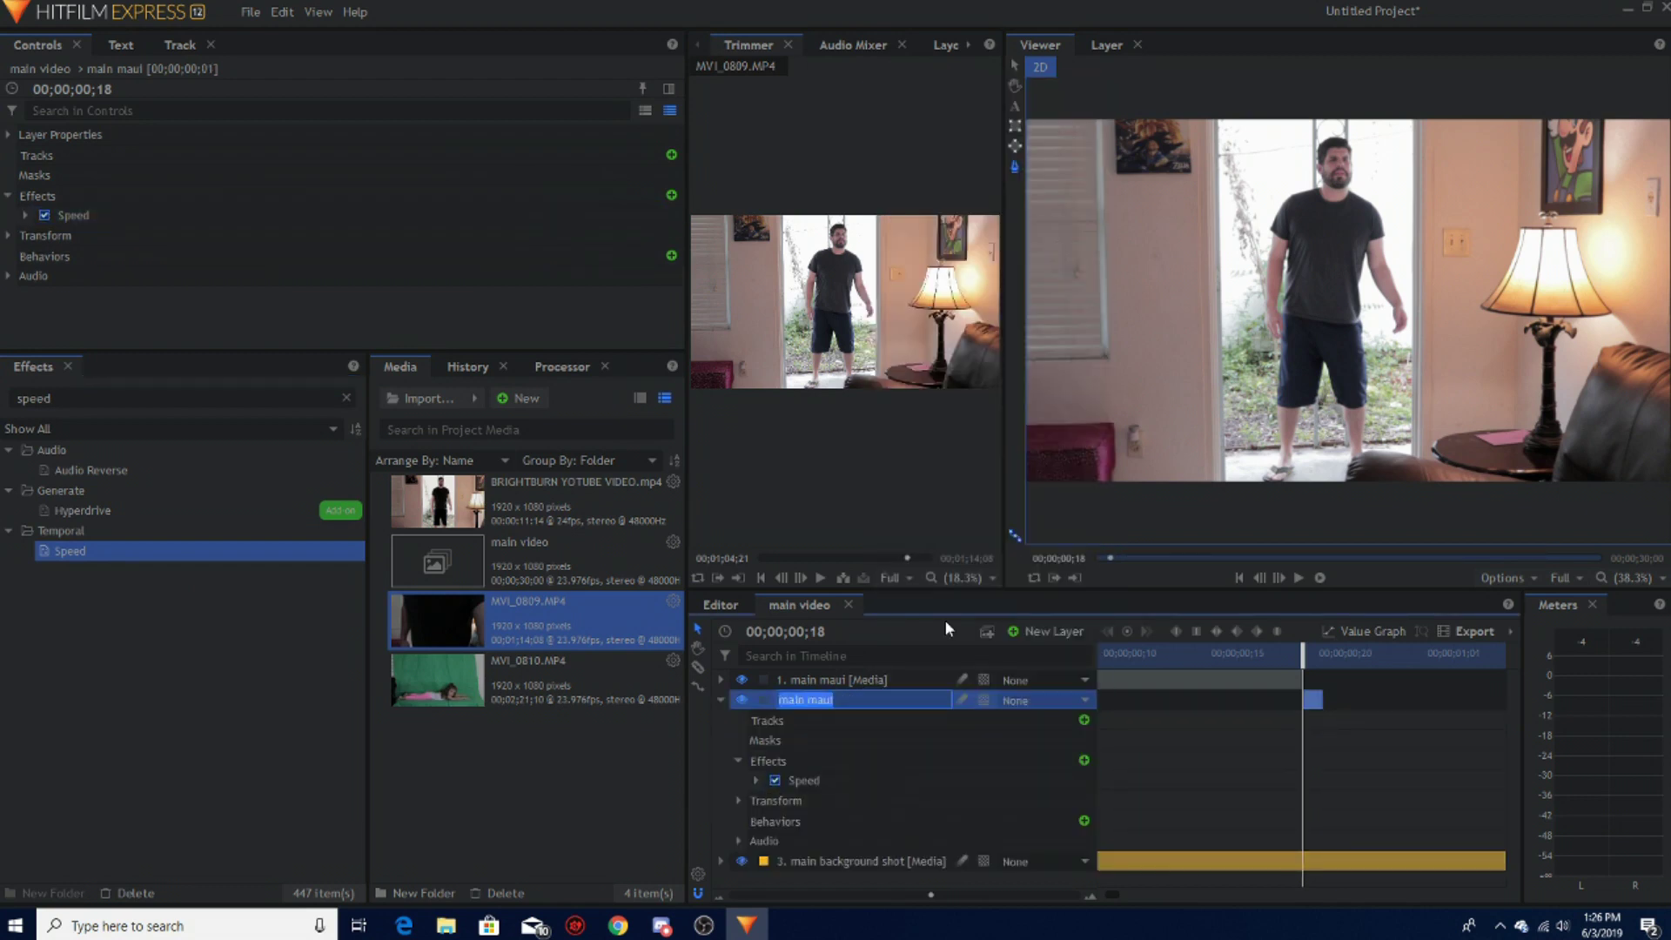
text(masked mau)
click(289, 734)
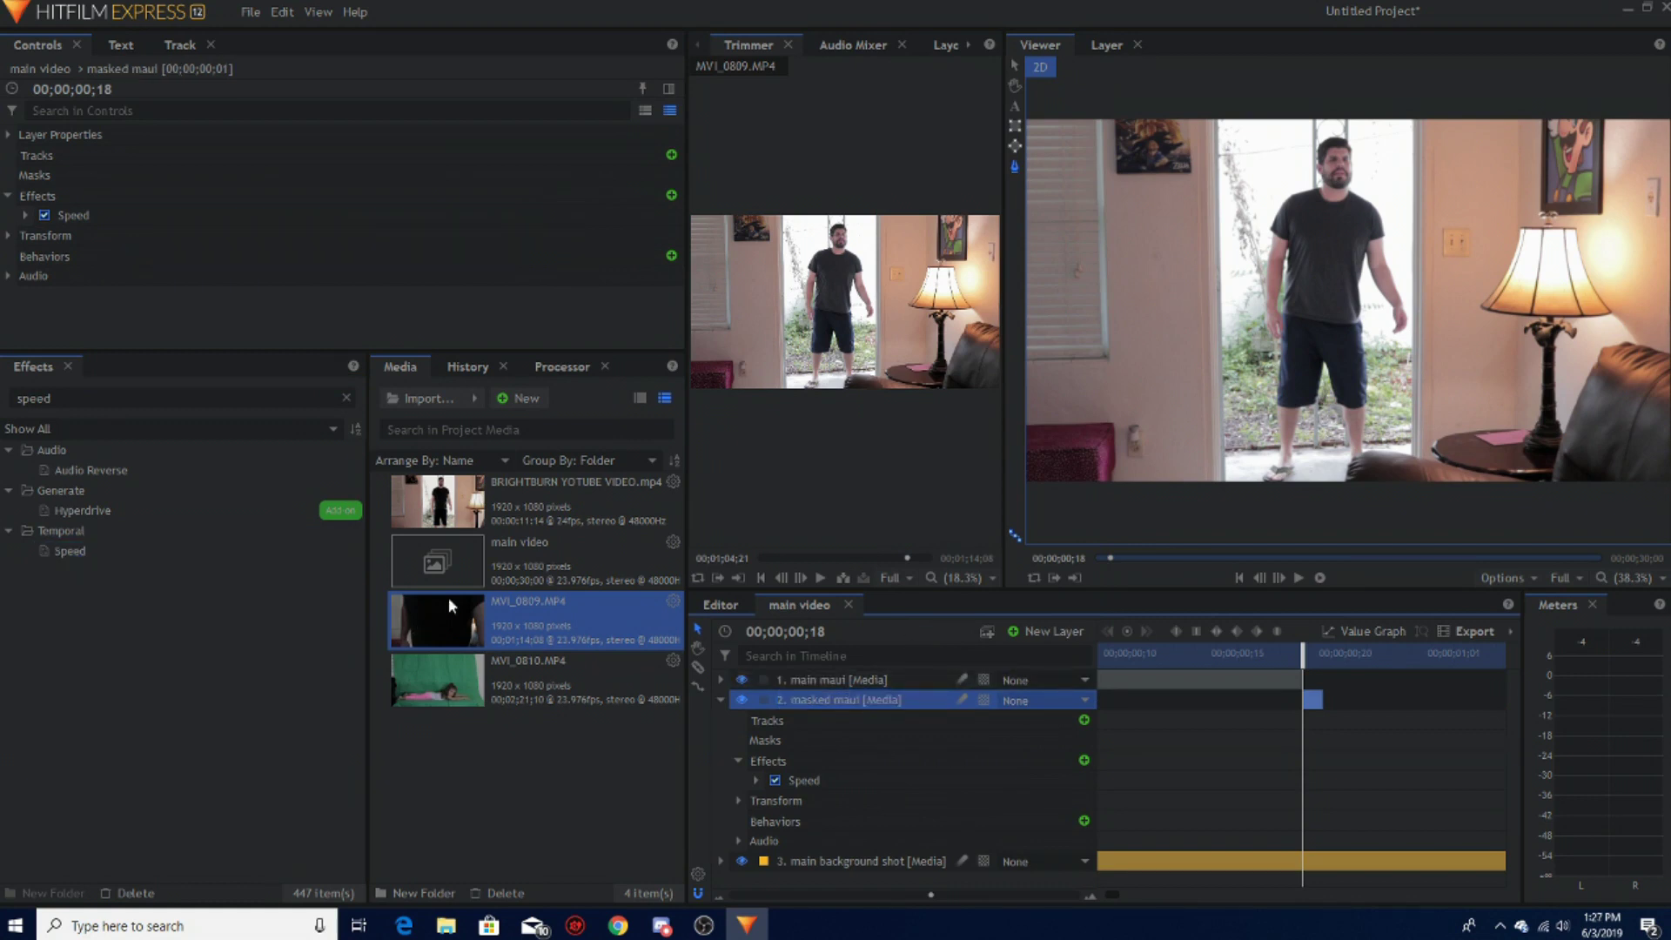
Step: Set the Speed effect on the masked maui layer to 0
click(24, 215)
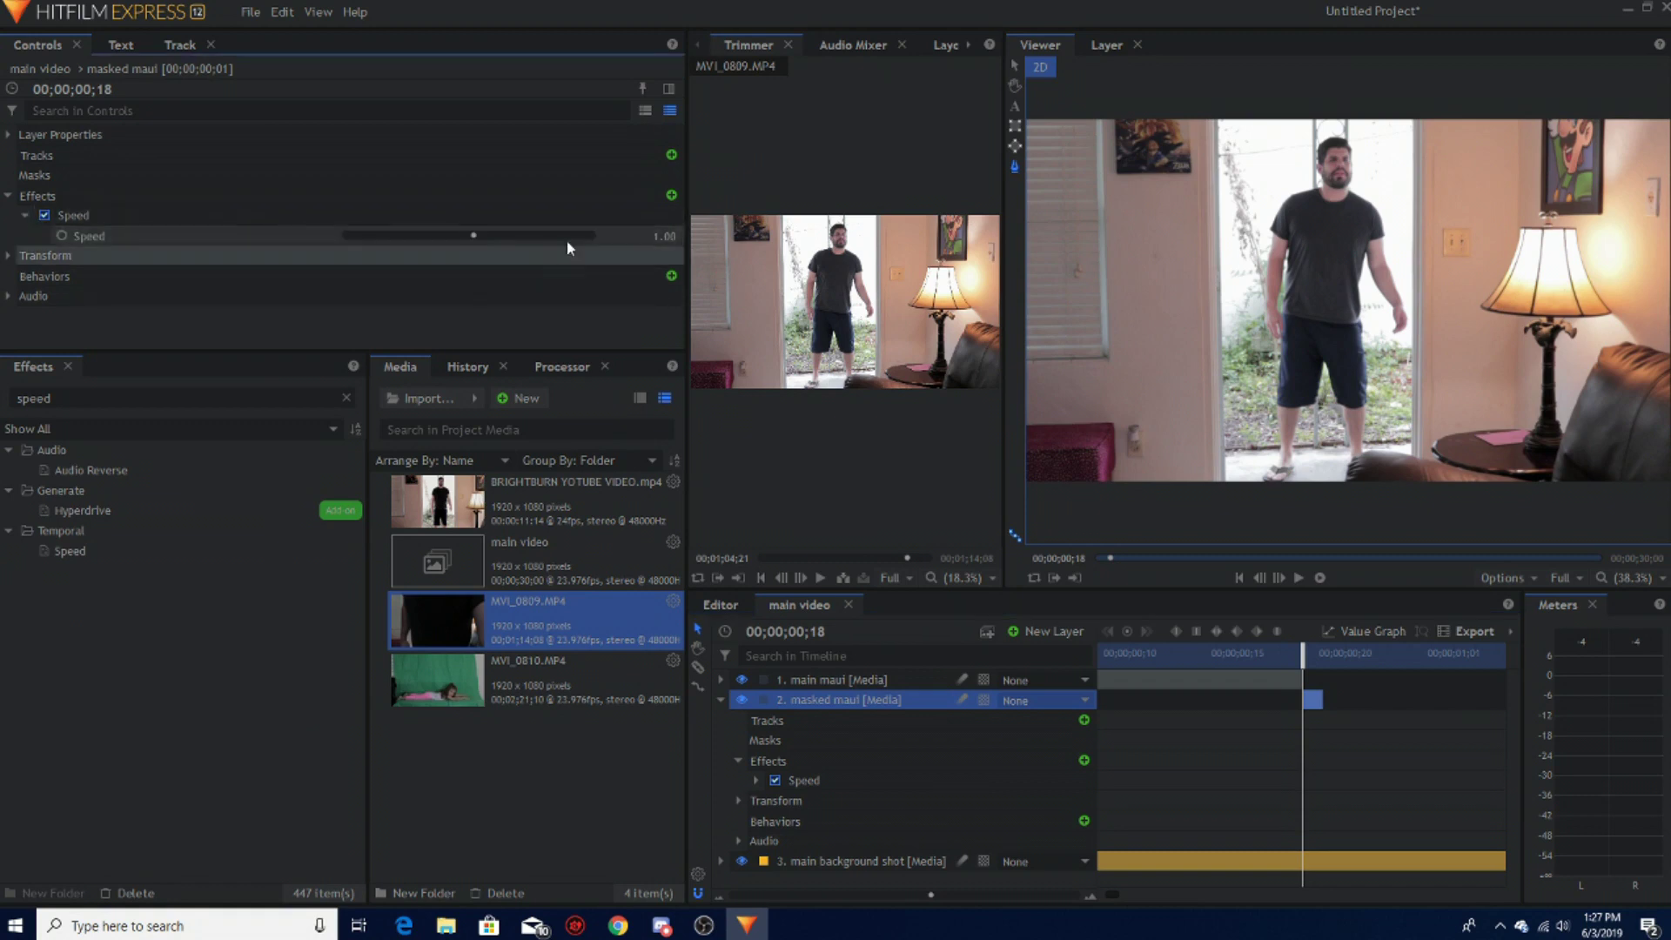
click(651, 234)
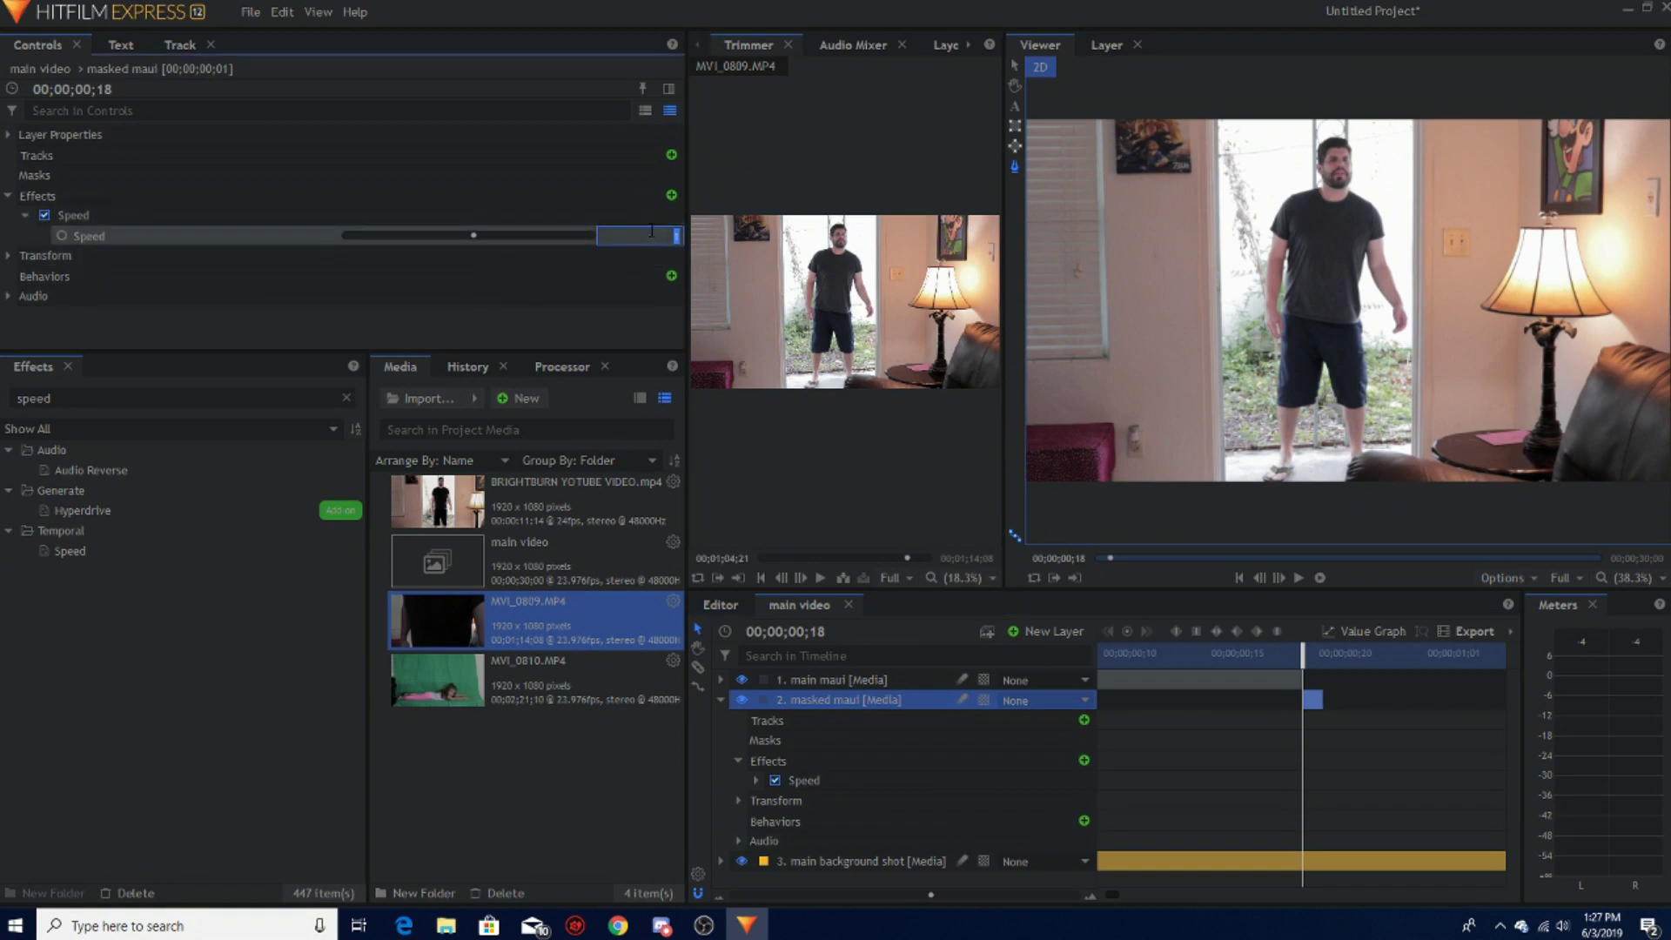
click(145, 779)
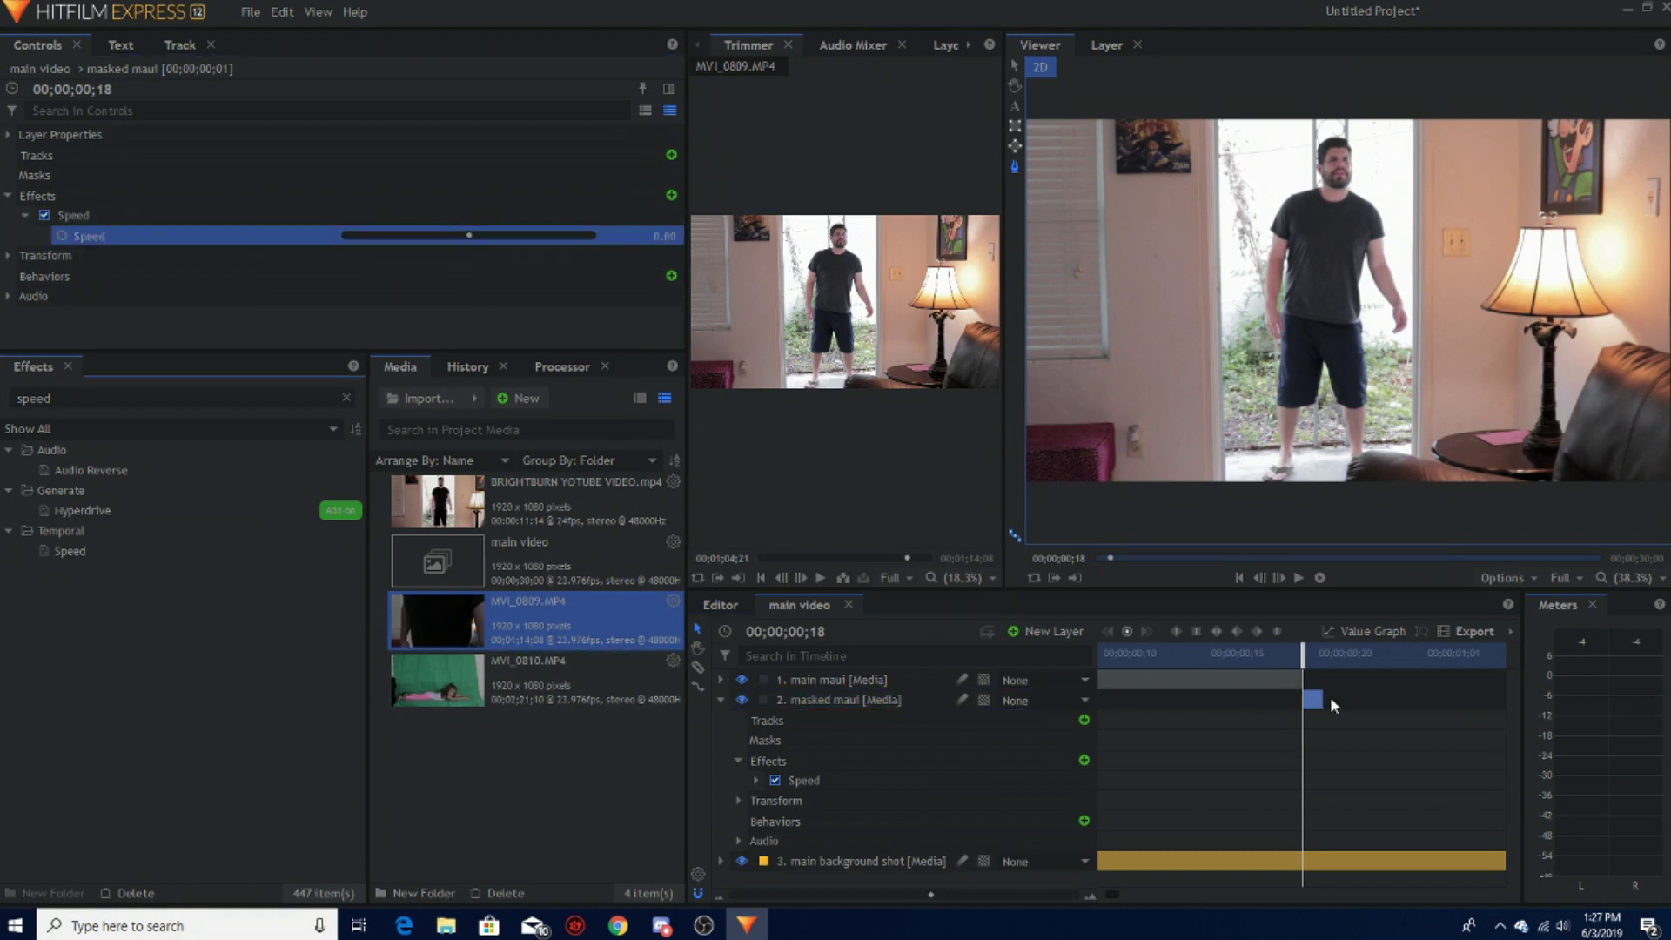
Step: Extend the end of the masked maui layer to about nine frames and return the playhead to its first frame, 00;00;00;18
mouse_move(1326, 699)
mouse_down()
mouse_move(1523, 696)
mouse_move(1383, 692)
mouse_move(1419, 674)
mouse_move(1262, 661)
mouse_move(1349, 664)
mouse_move(1310, 665)
mouse_move(1304, 715)
mouse_up()
right_click(1302, 708)
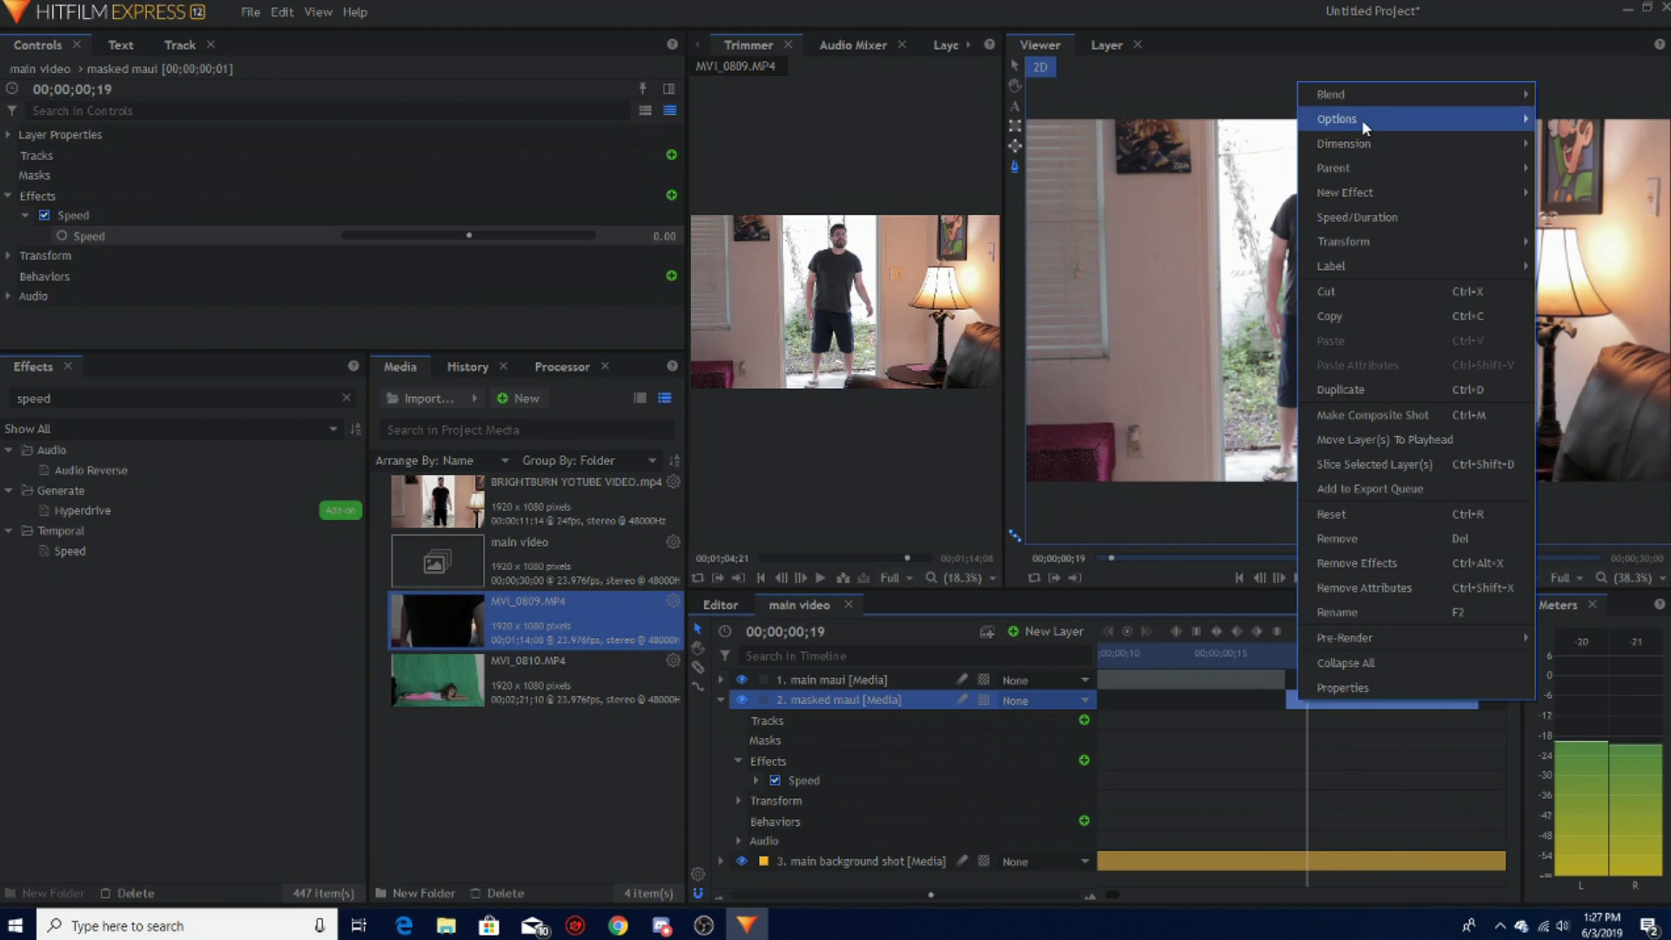
mouse_move(1361, 119)
click(1585, 139)
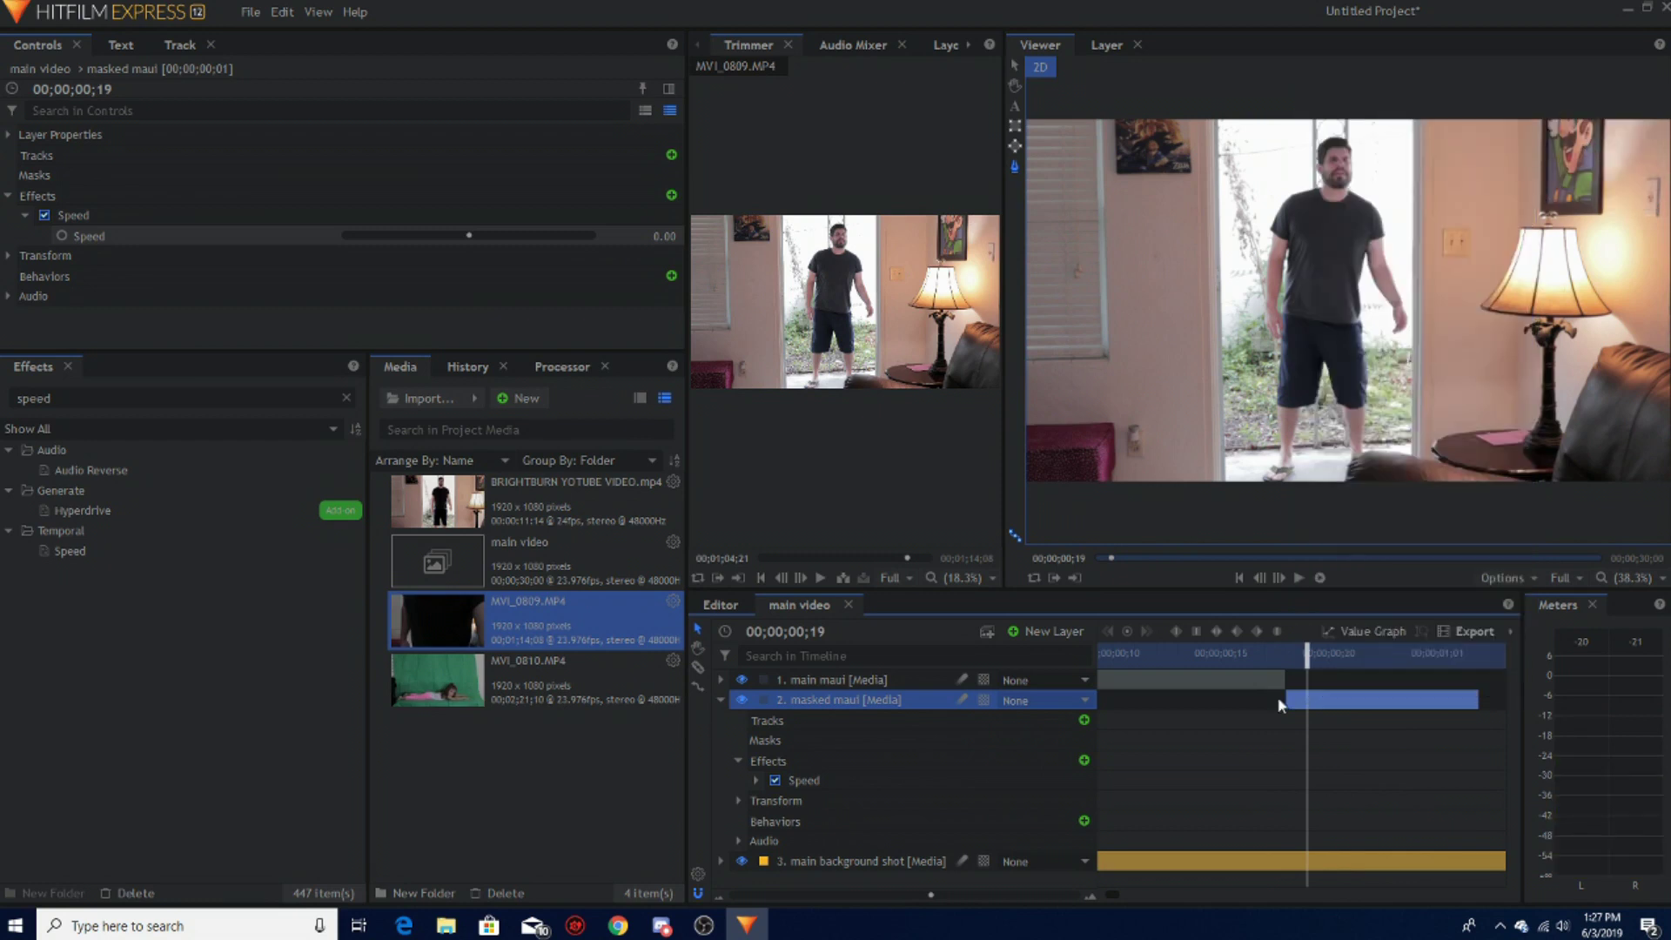
click(1290, 653)
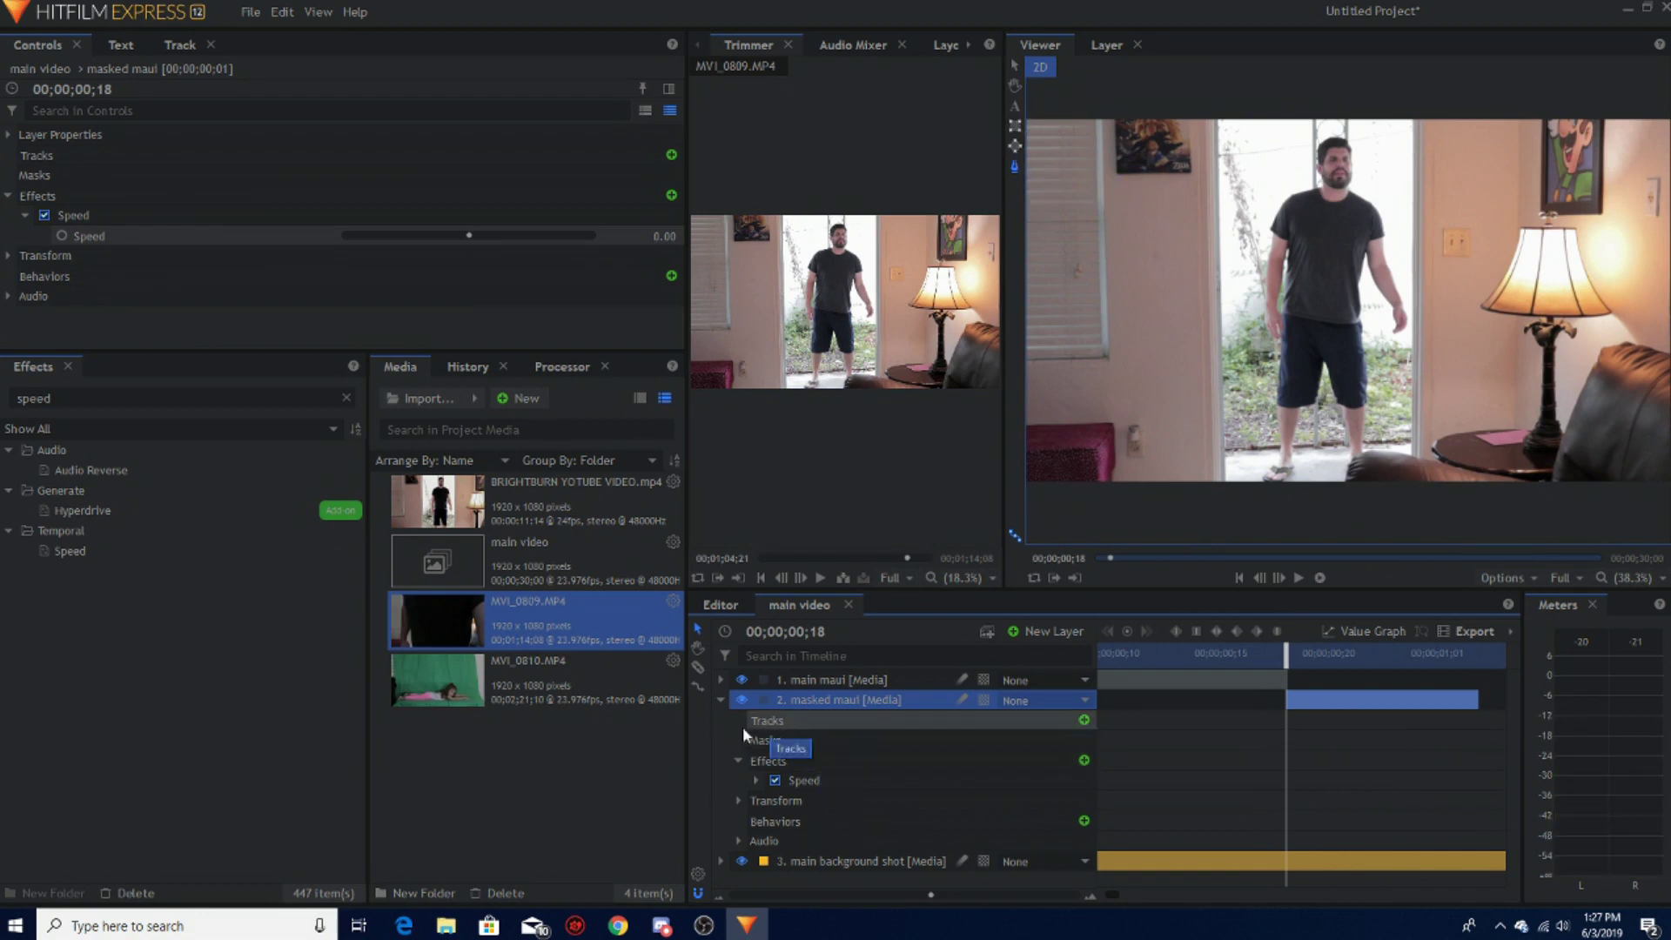
Step: Draw a freehand mask closely around the man's outline on the masked maui layer, following his shorts, legs and the couch edge
click(722, 698)
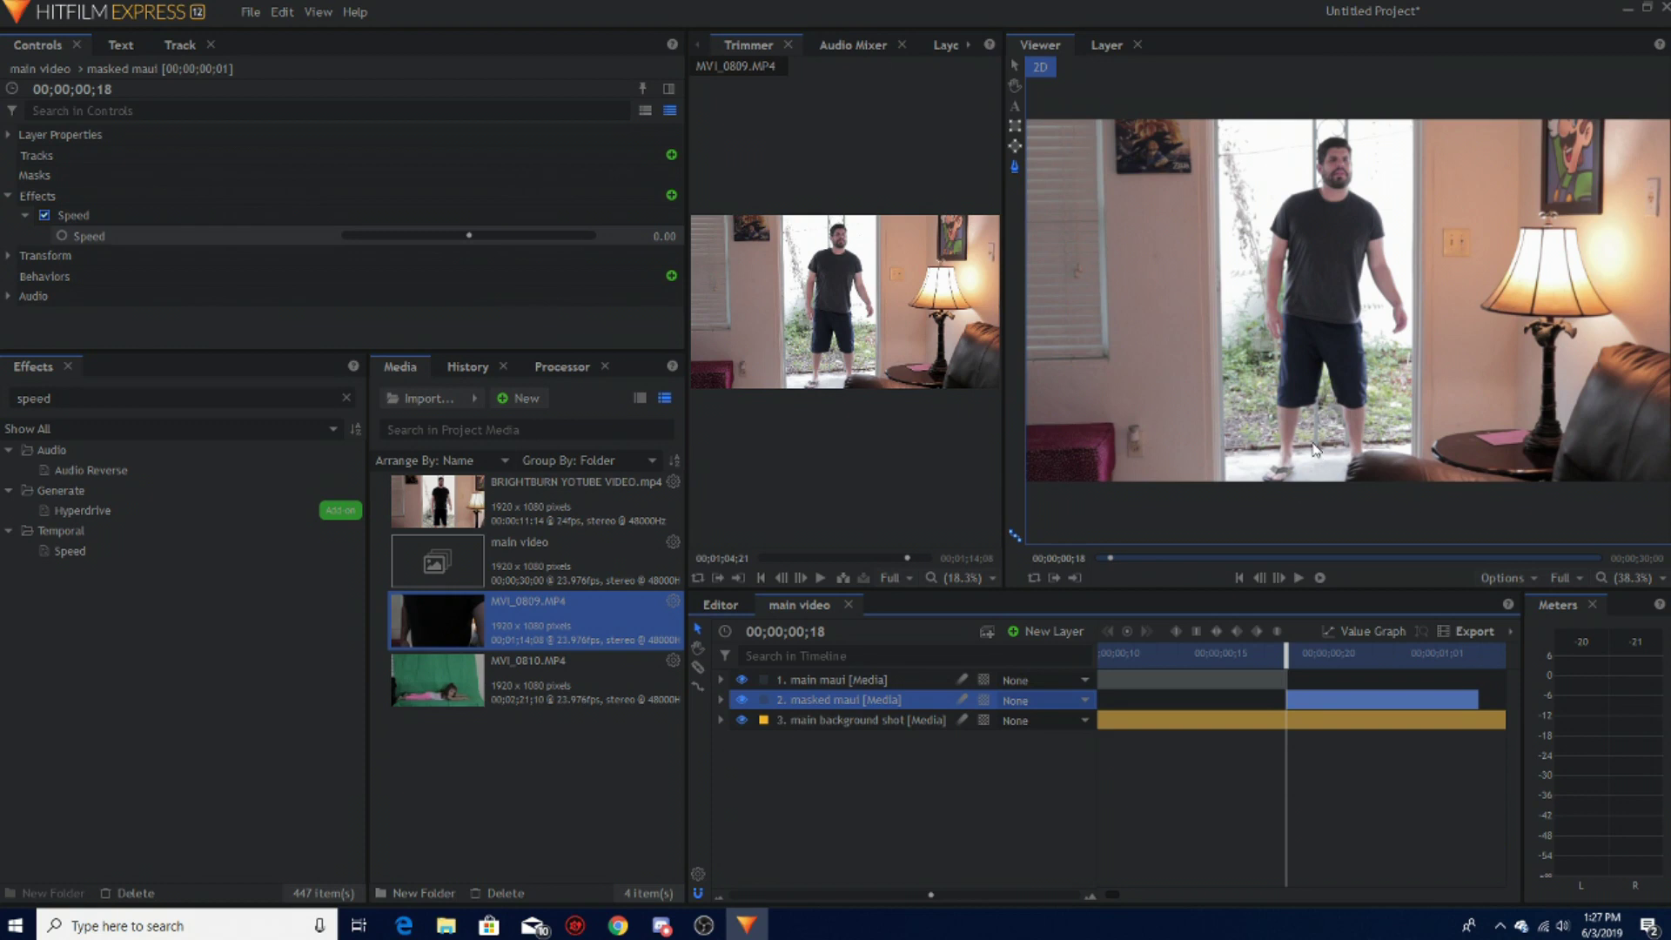
scroll(1273, 435, up, 3)
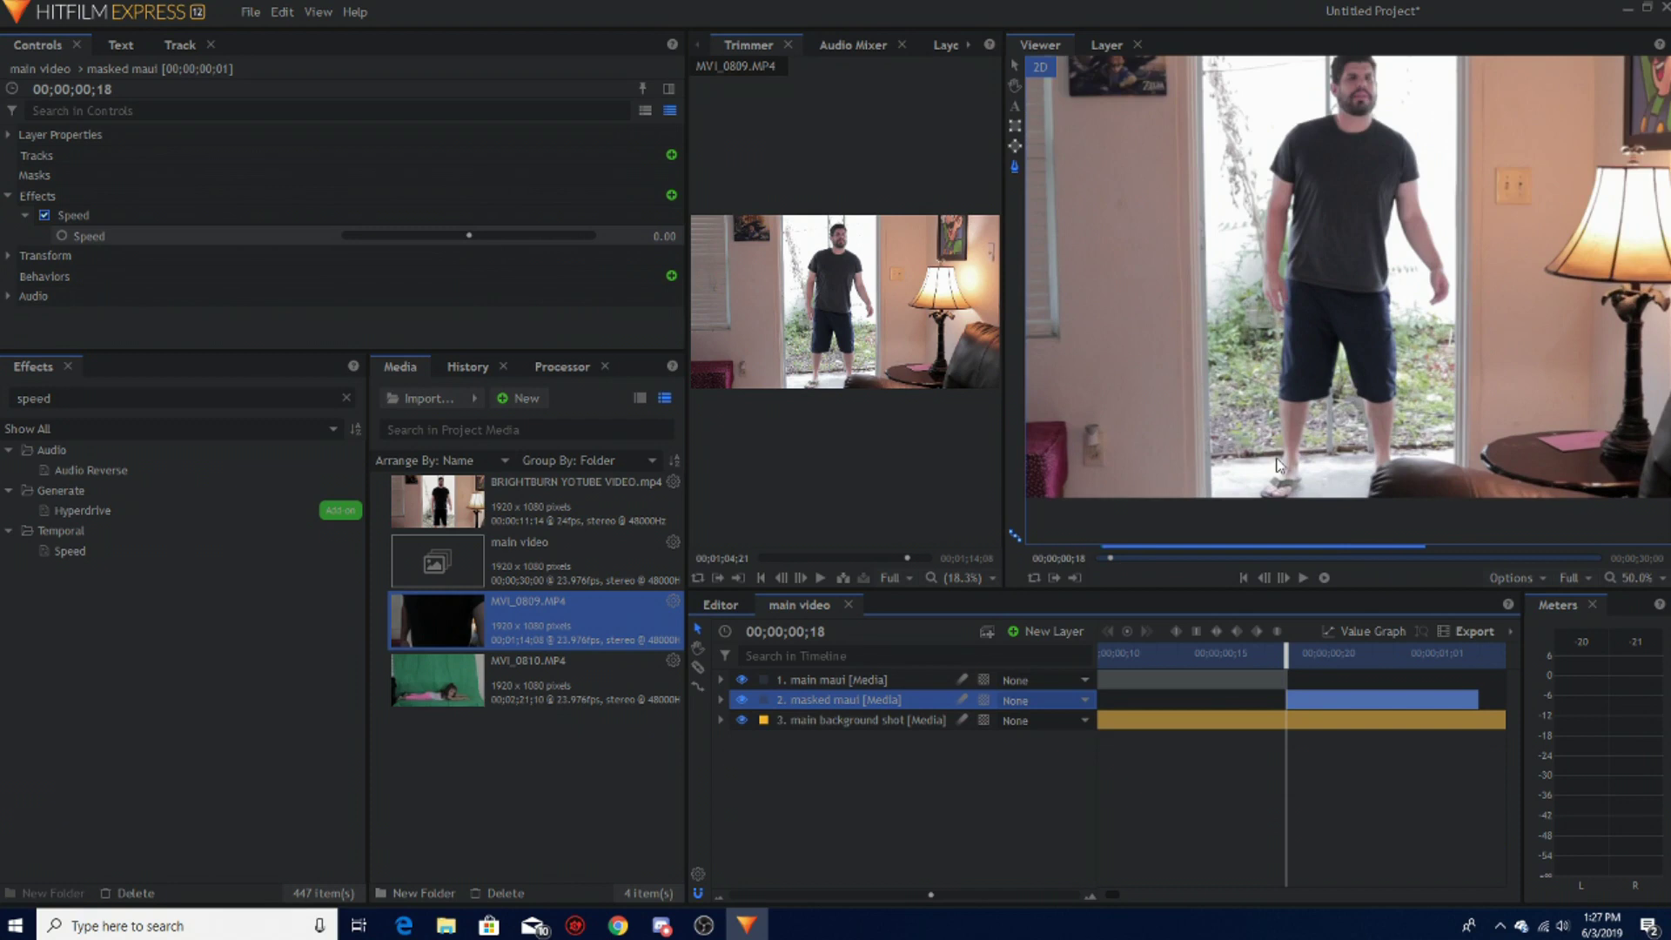
drag(1318, 396, 1314, 409)
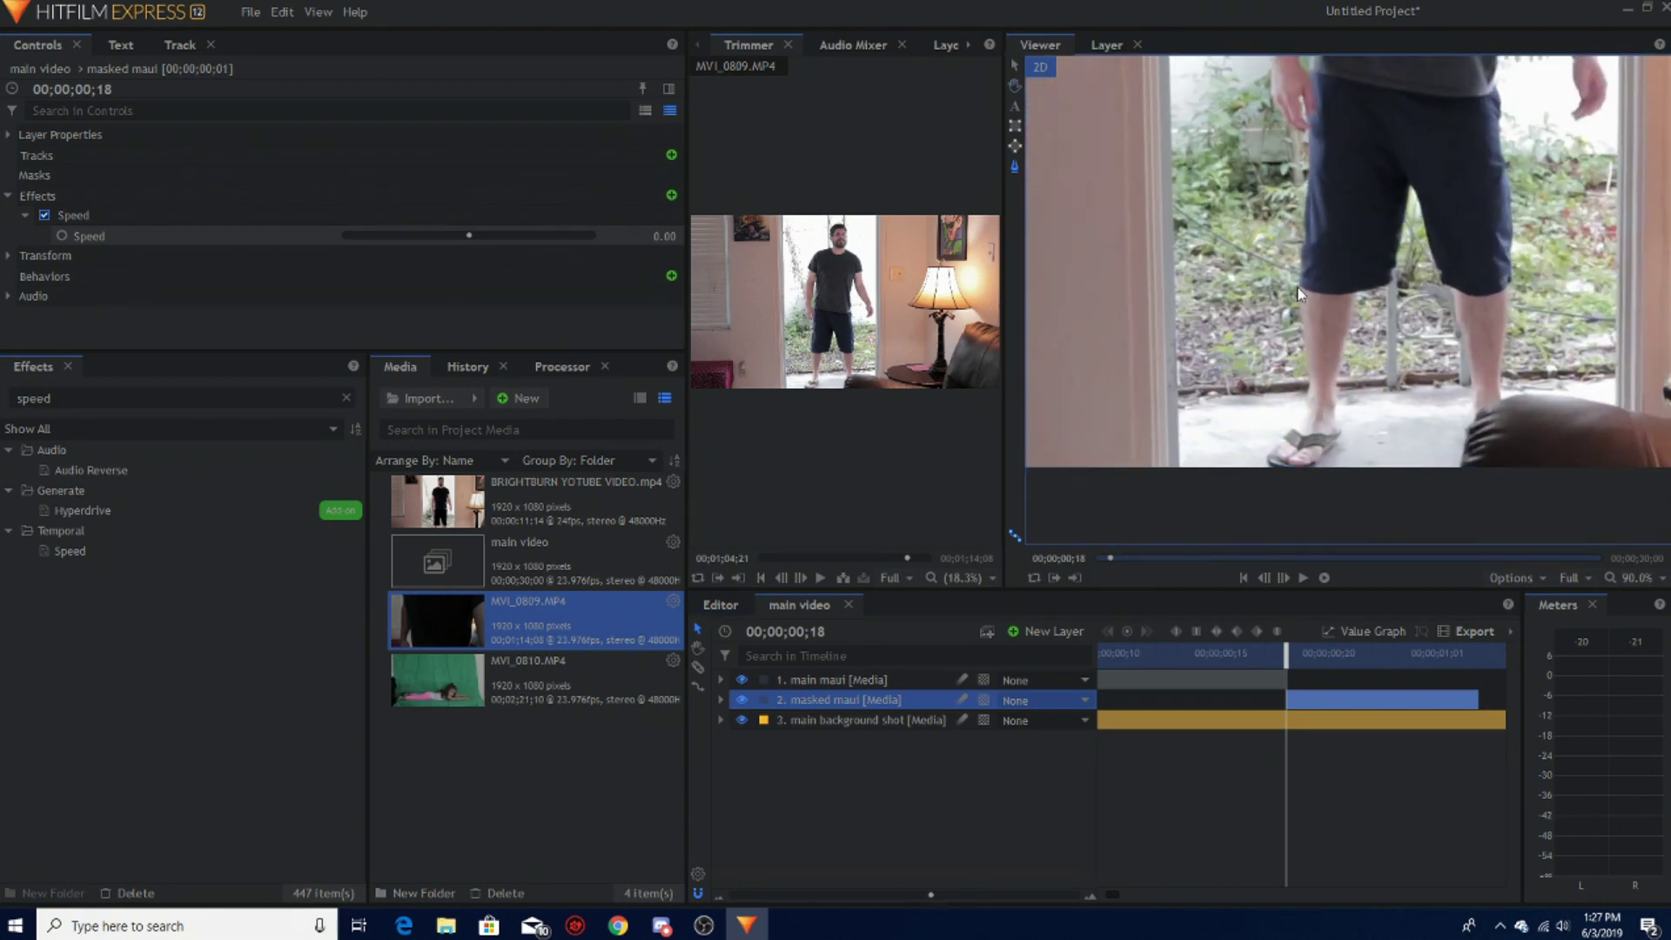
click(1013, 166)
click(1298, 288)
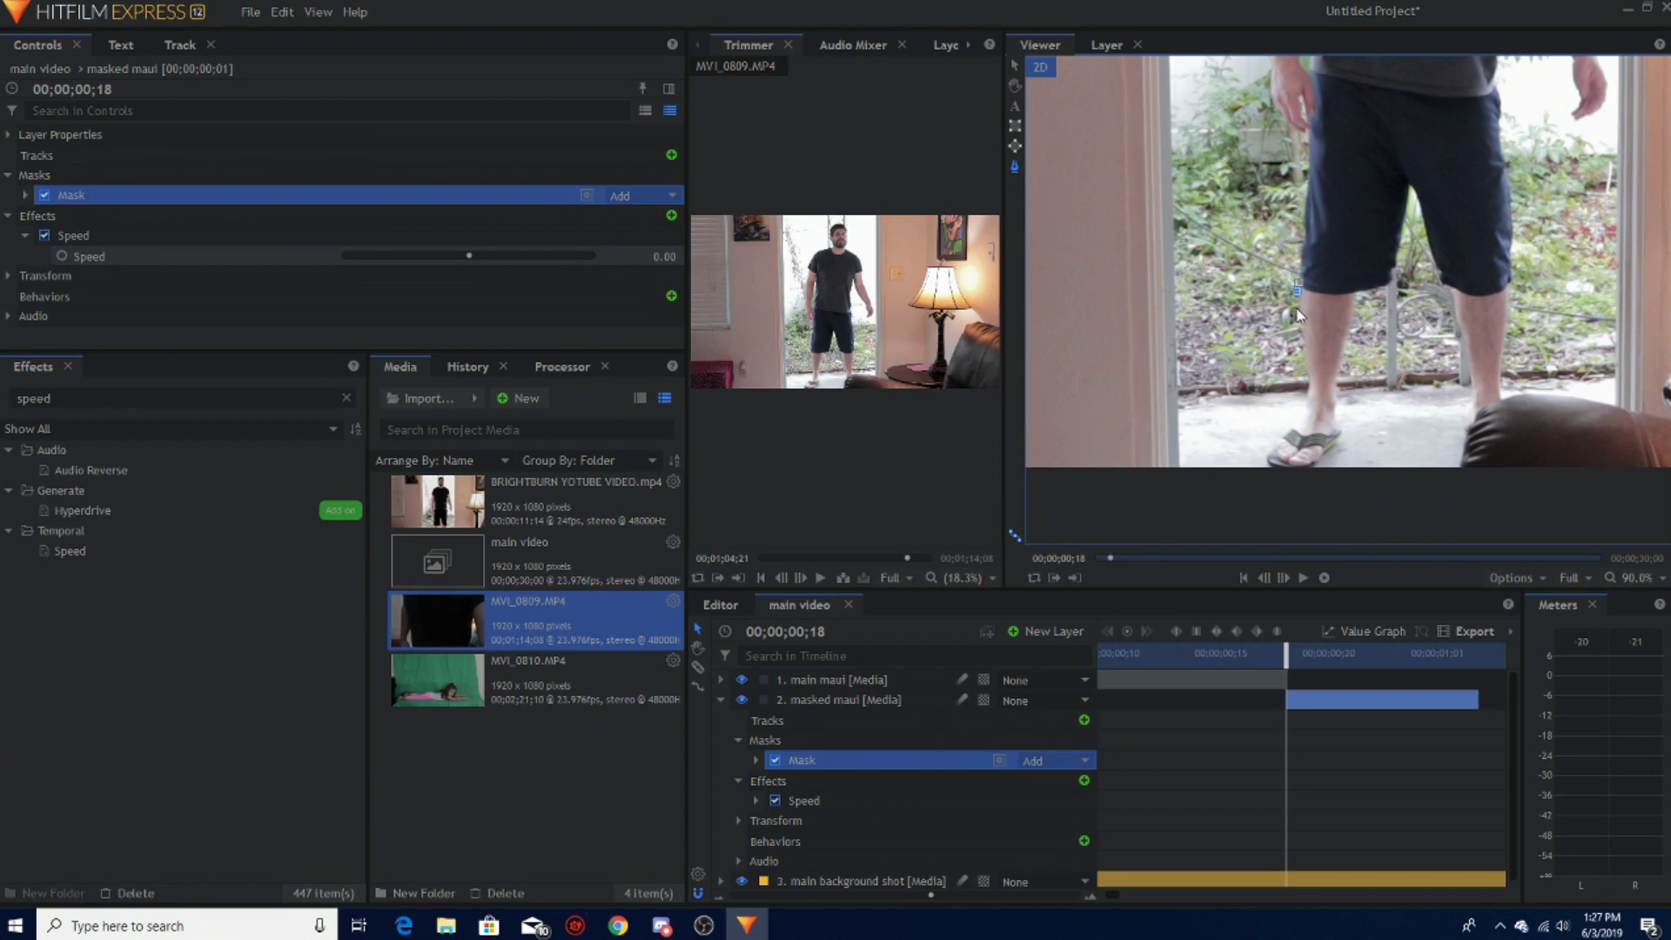
scroll(1298, 315, up, 5)
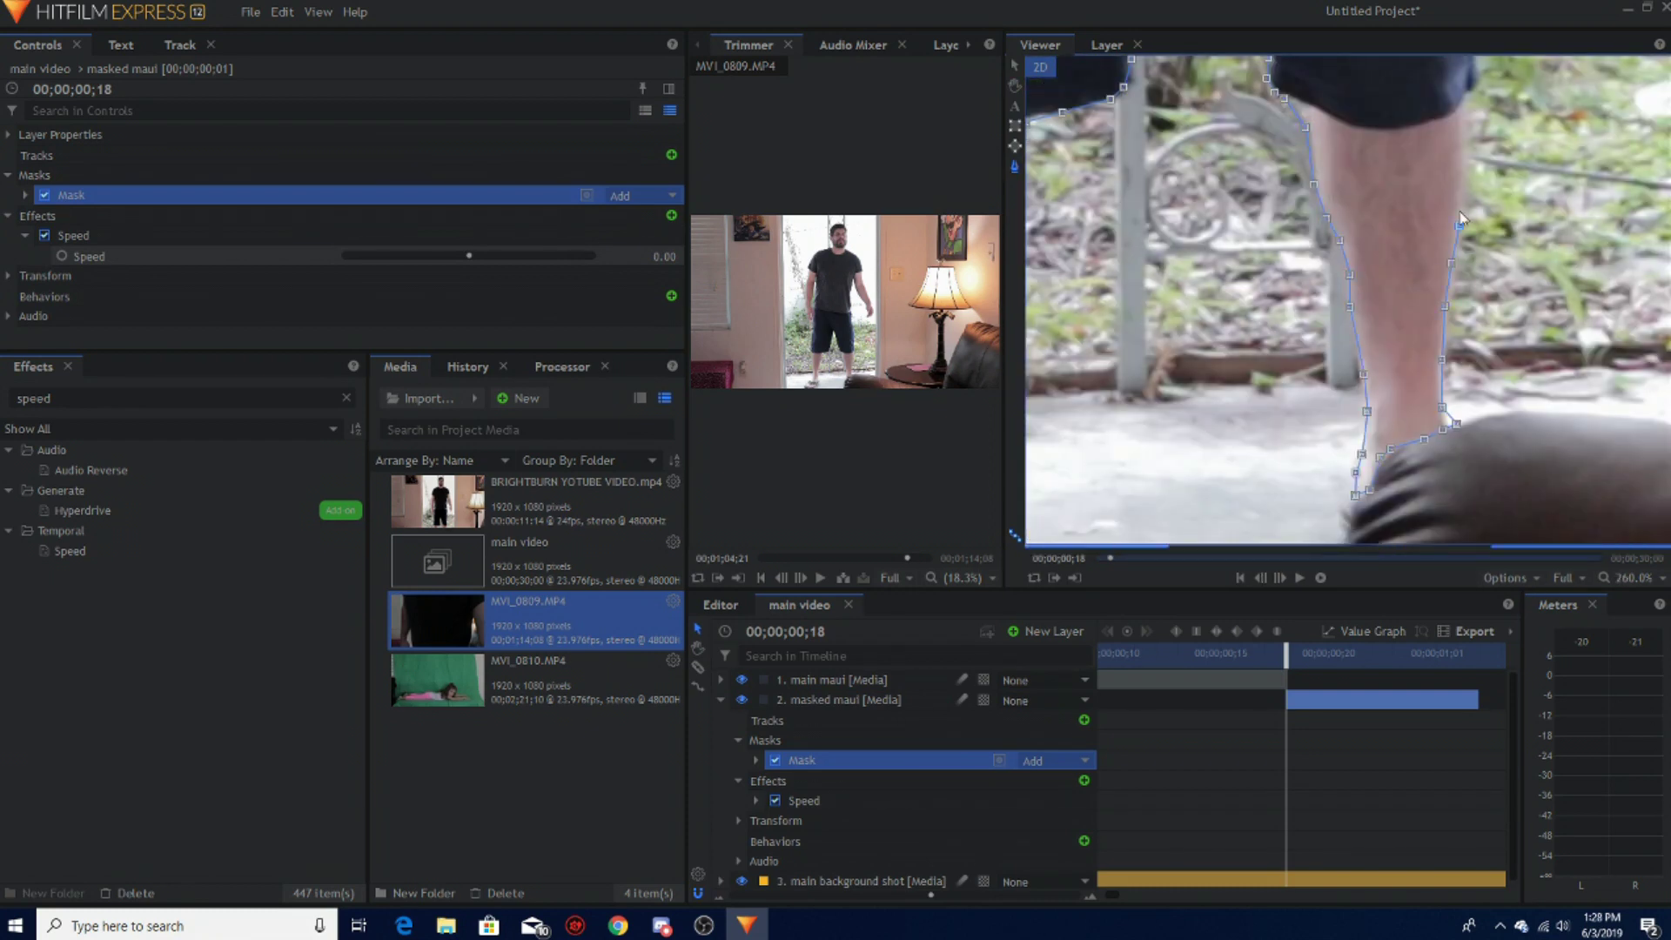
drag(1462, 218, 1442, 346)
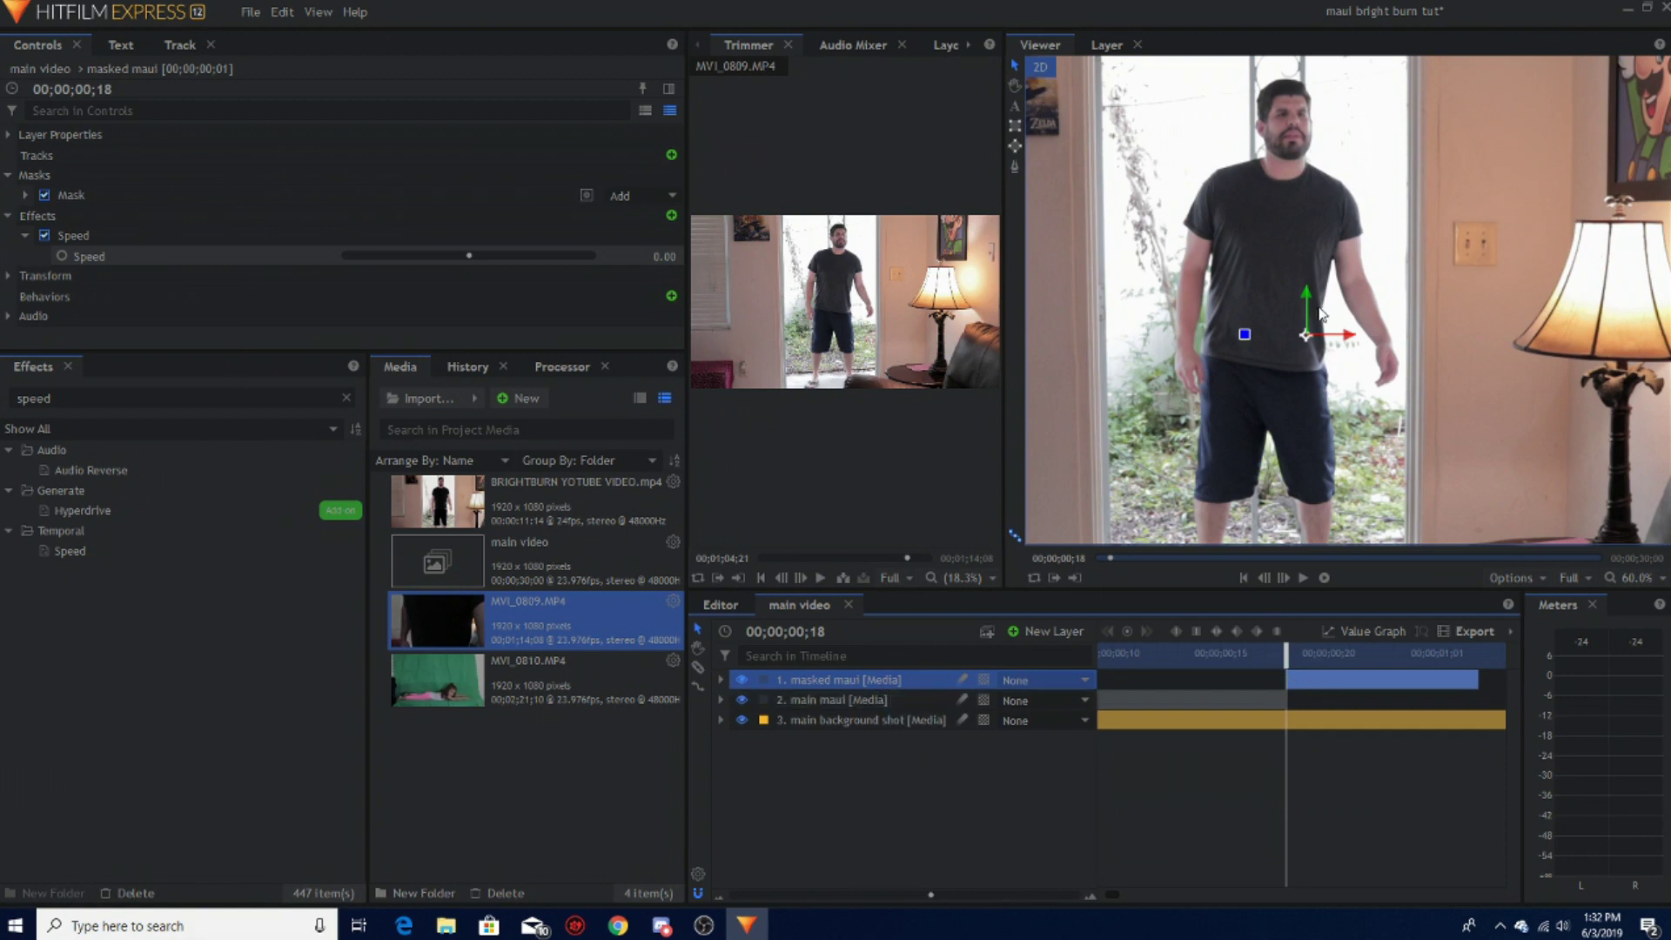
Step: Test the mask by moving the cut-out man across the doorway, and undo the position changes
drag(1308, 329, 1223, 313)
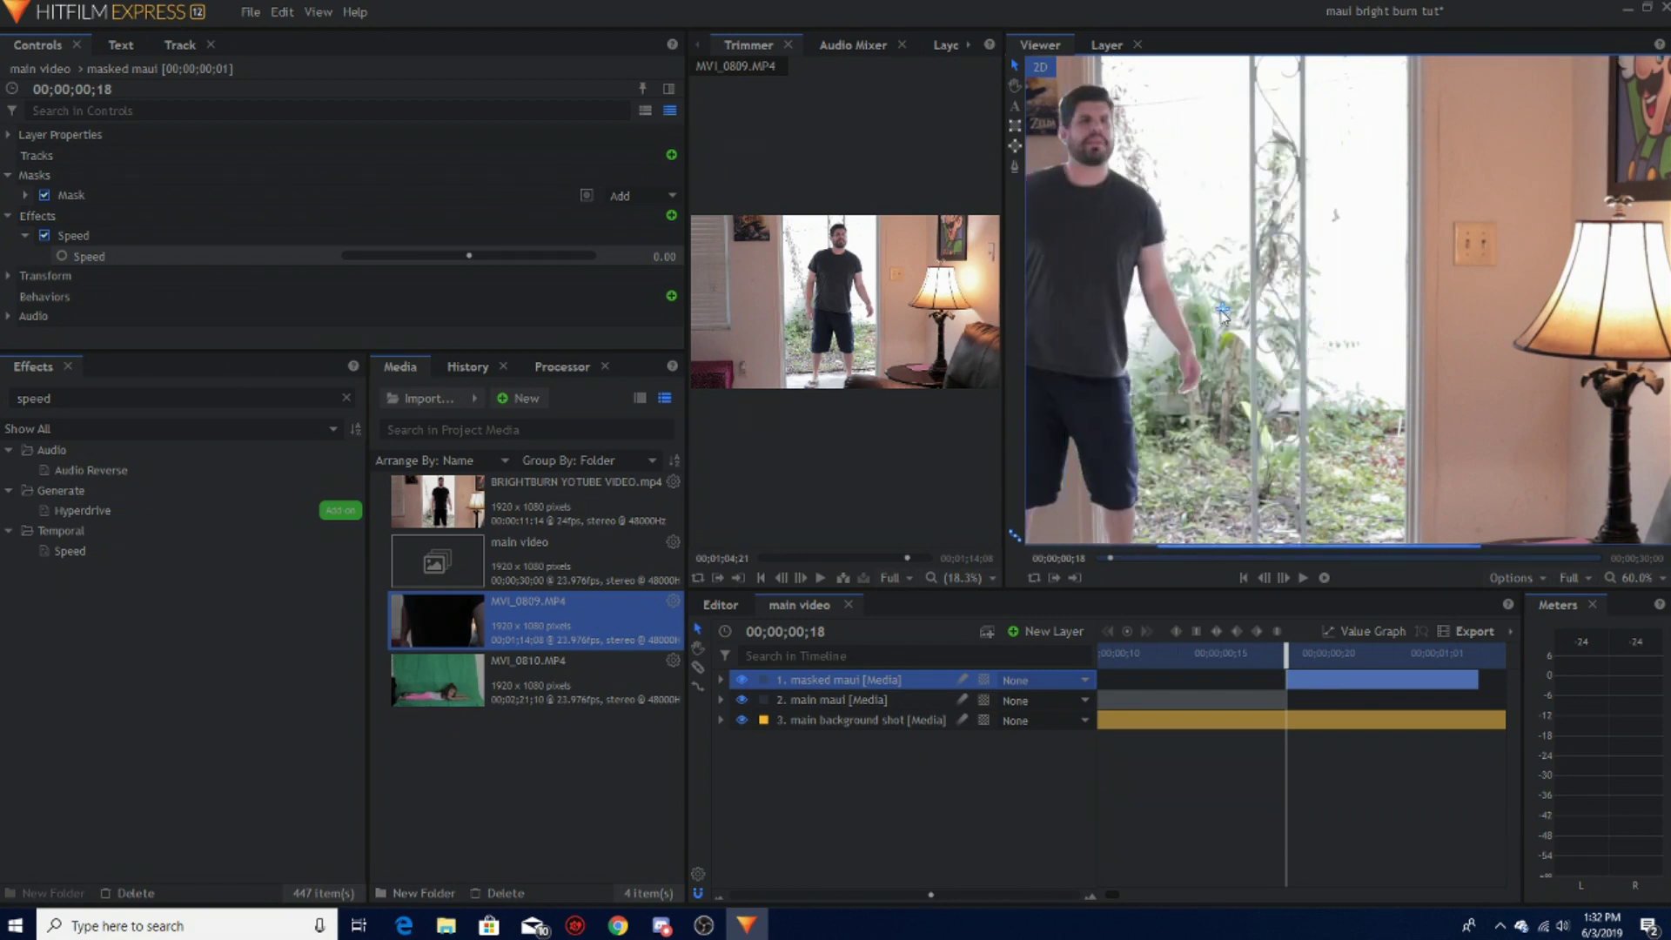
key(ctrl+z)
key(ctrl+z)
key(ctrl+z)
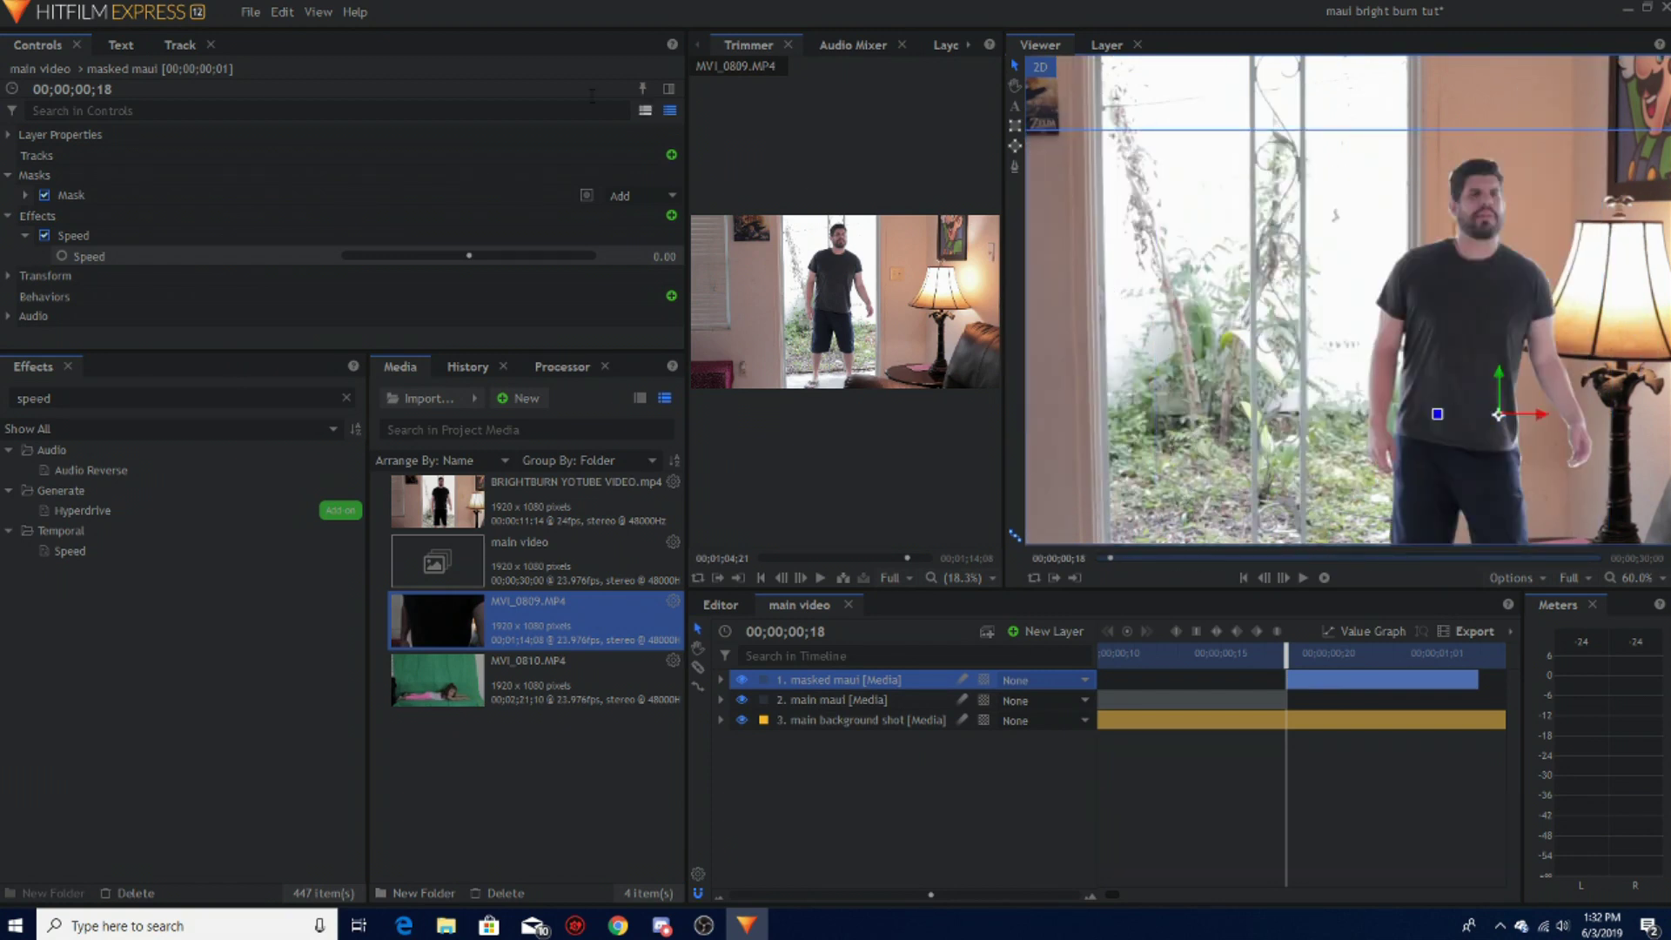
click(282, 12)
click(290, 34)
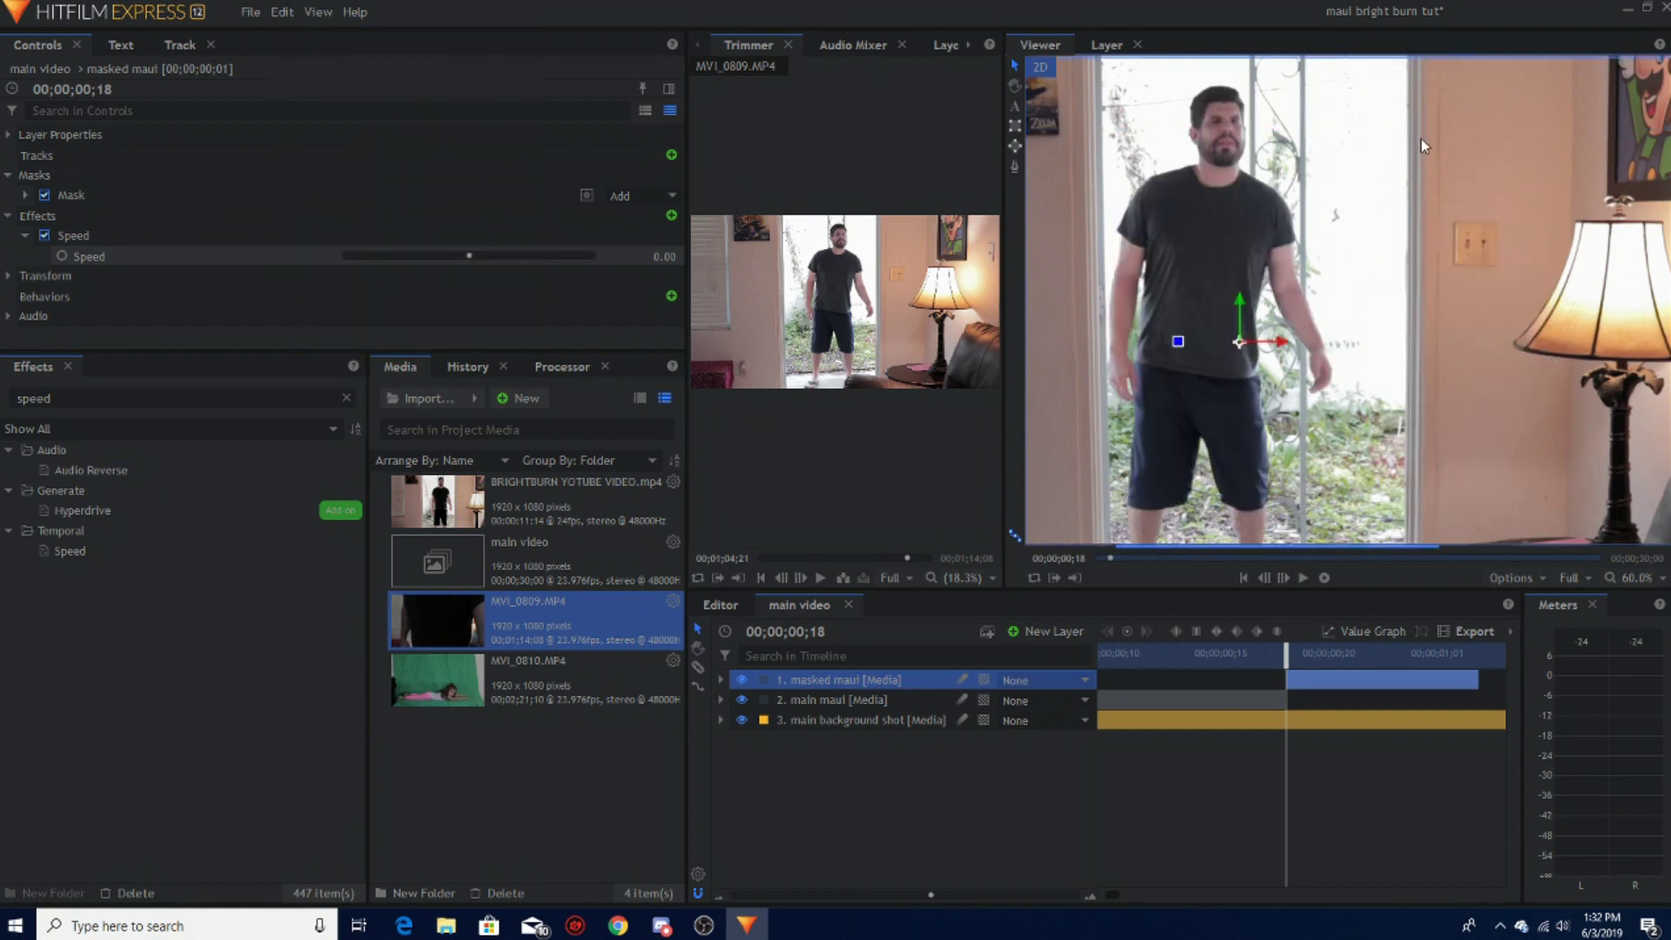
click(282, 13)
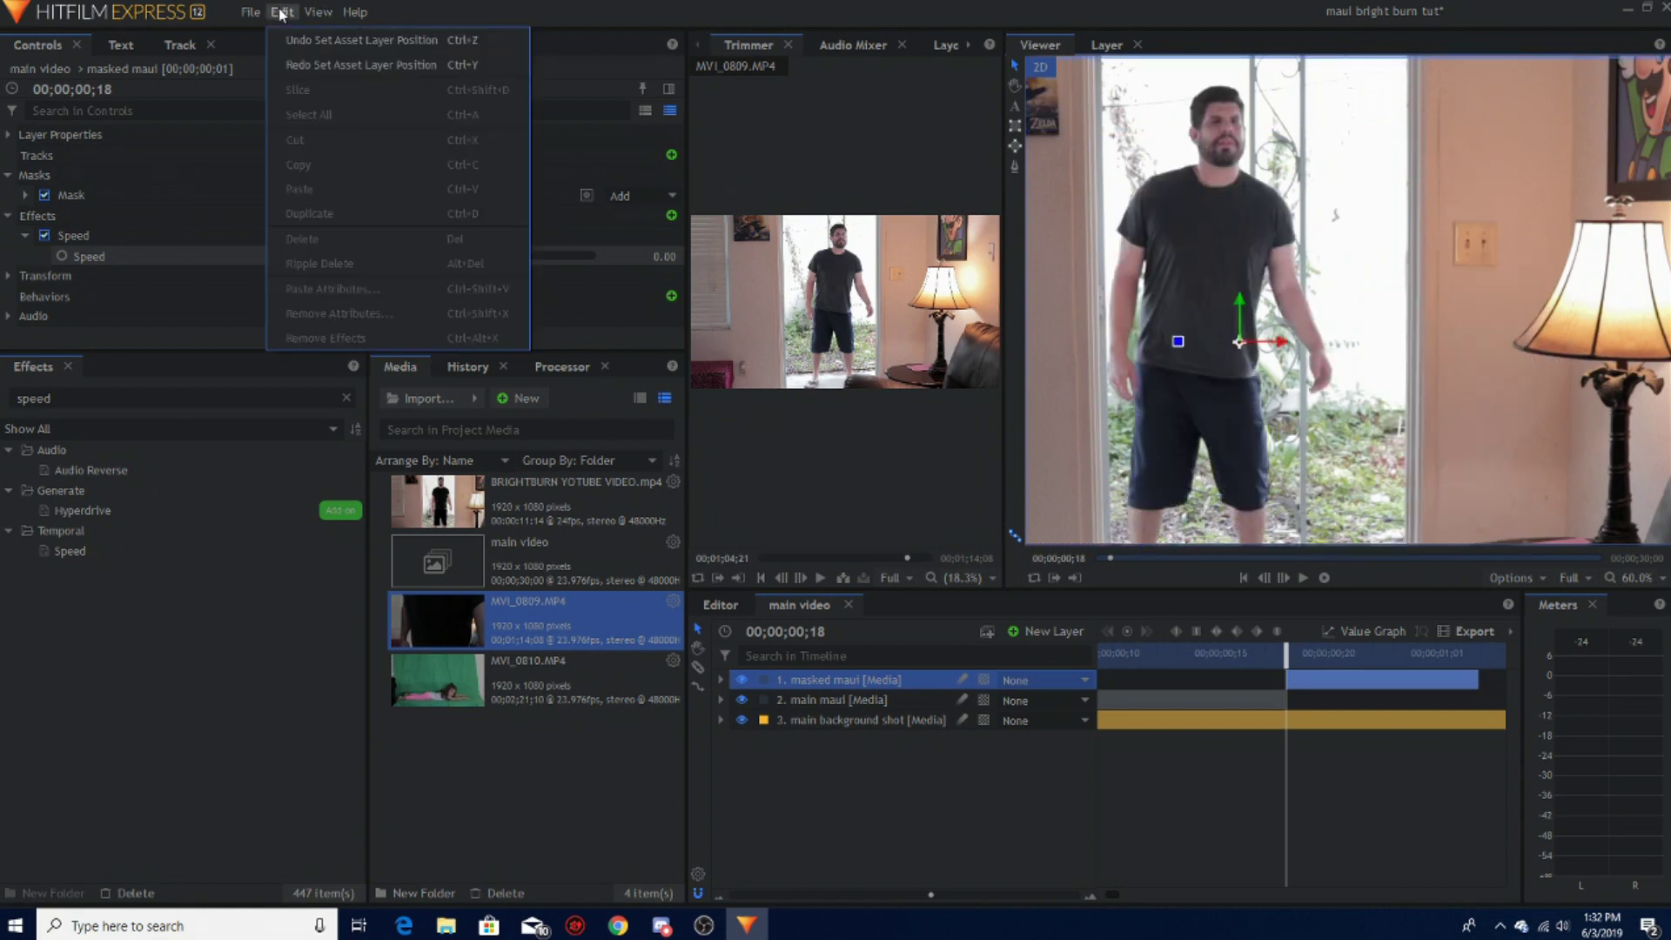
click(282, 35)
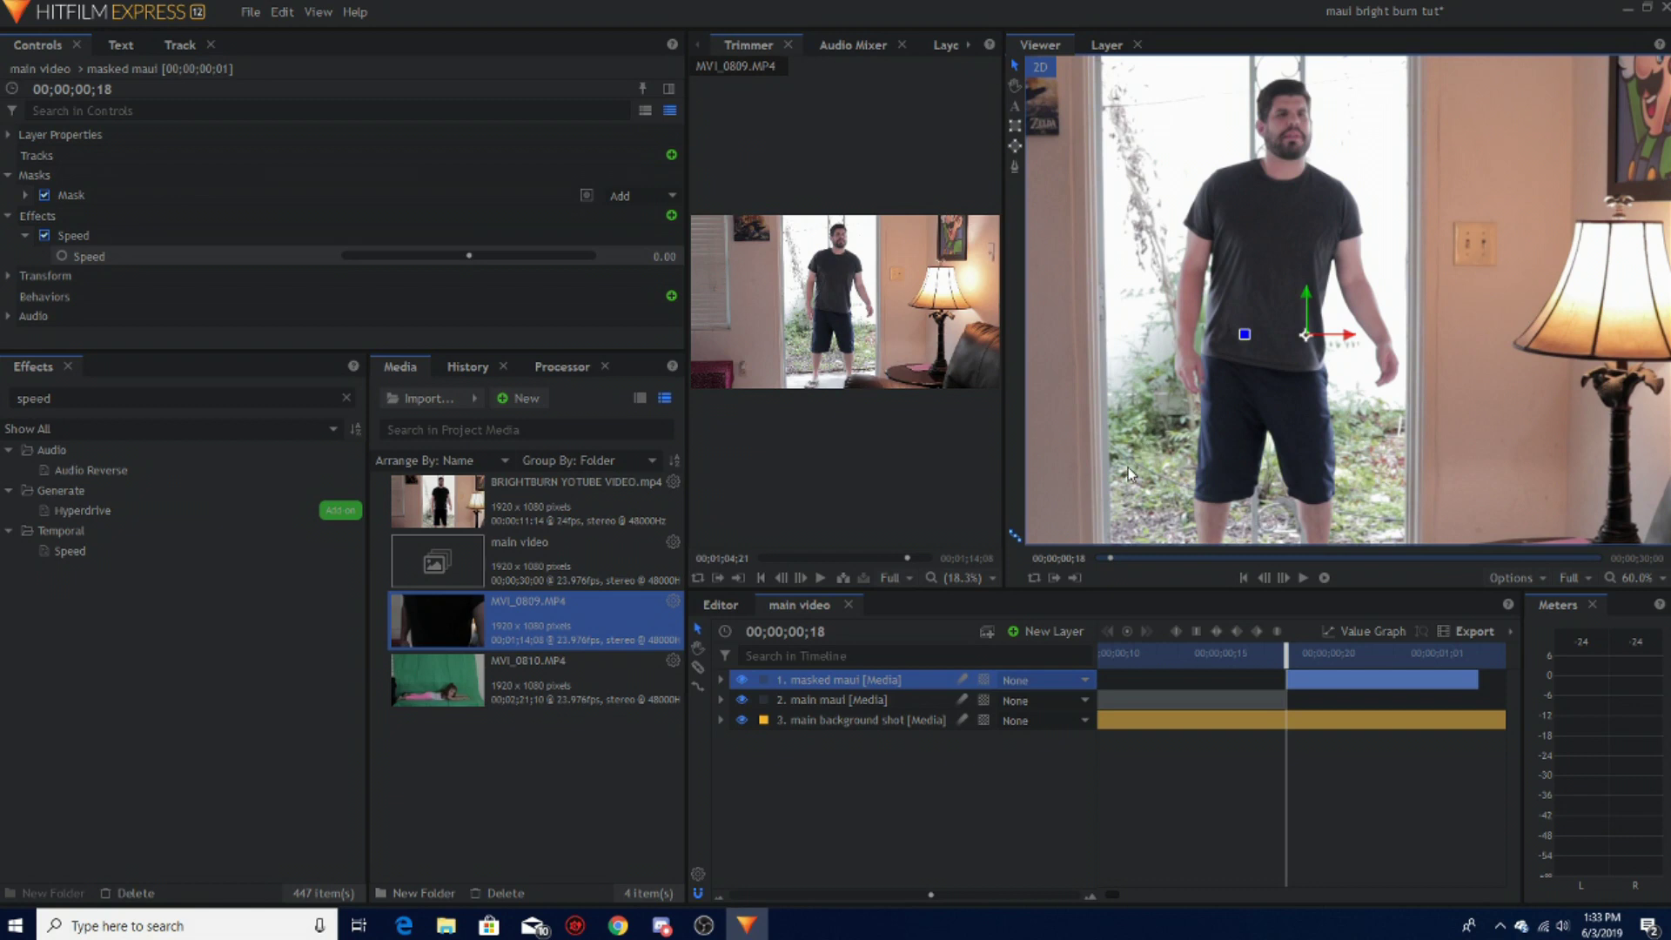
Step: Slide the masked man horizontally over the wall beside the doorway, and undo the move
key(h)
drag(1245, 445, 1393, 429)
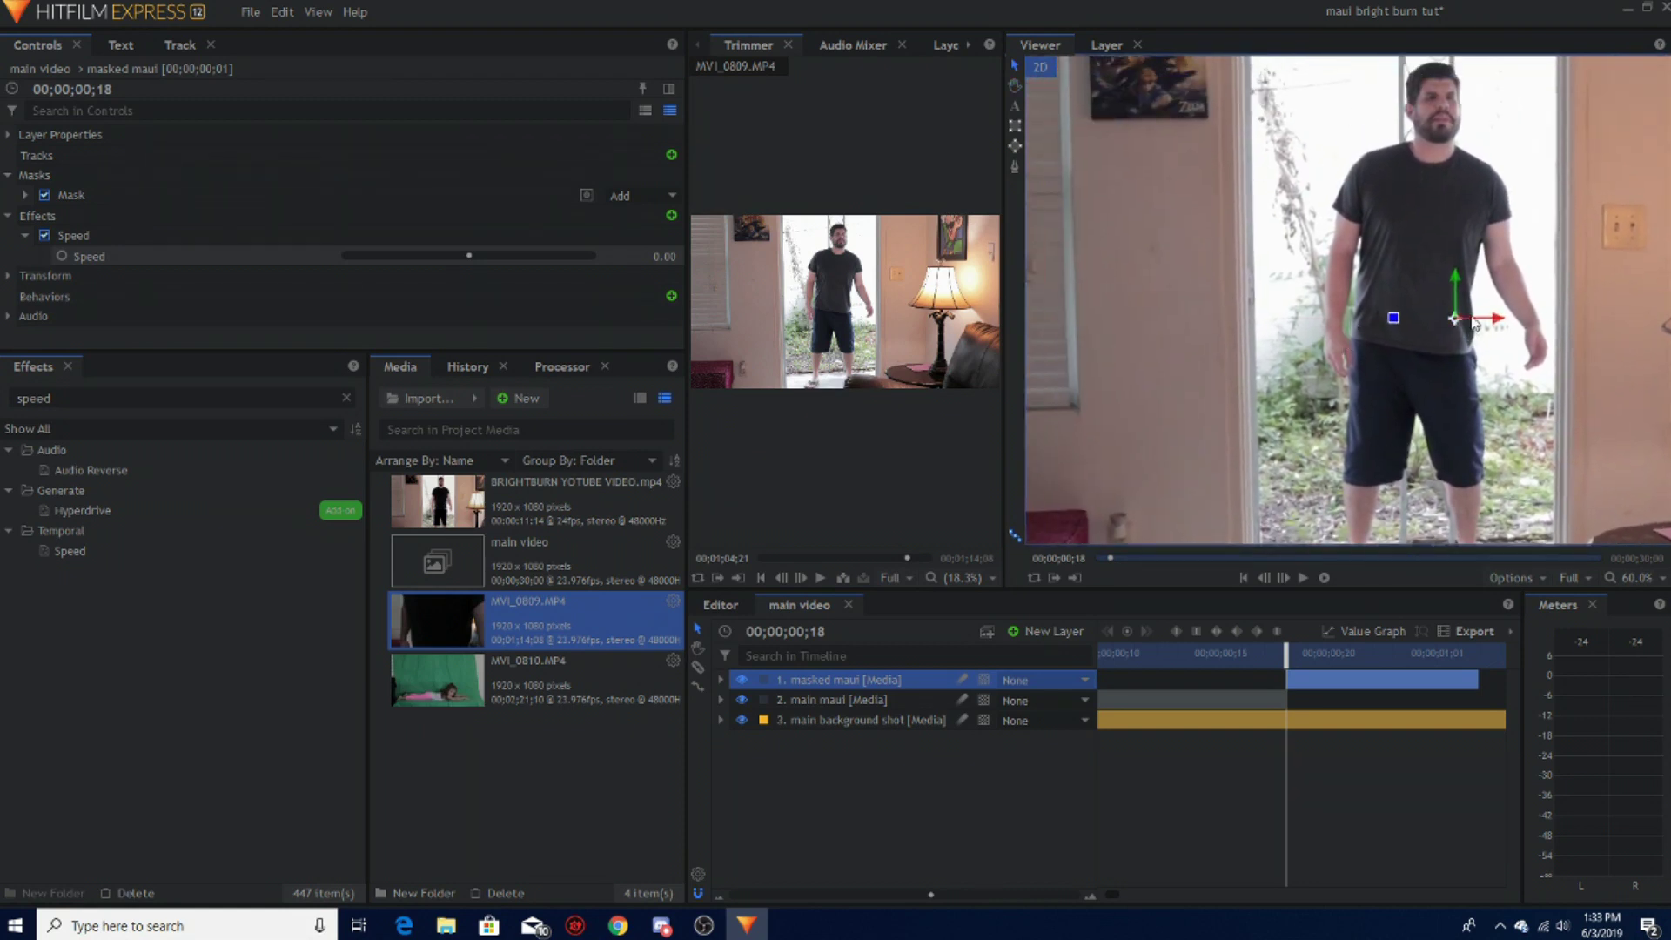
drag(1496, 327, 1196, 316)
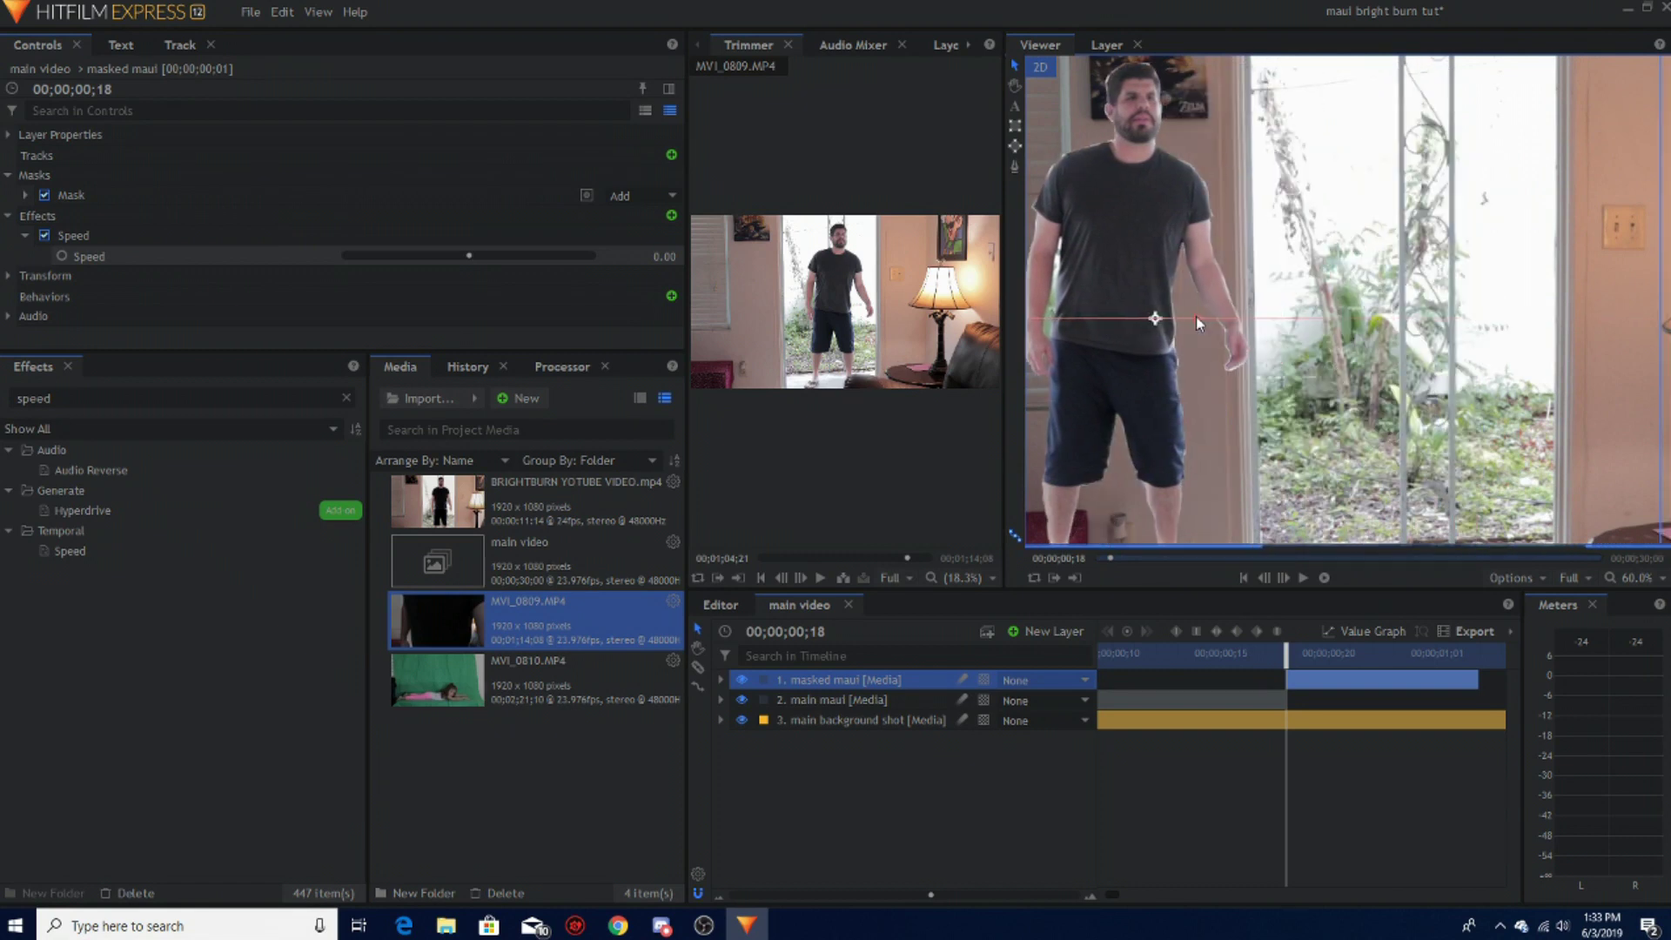
click(284, 13)
click(286, 16)
click(283, 14)
click(287, 40)
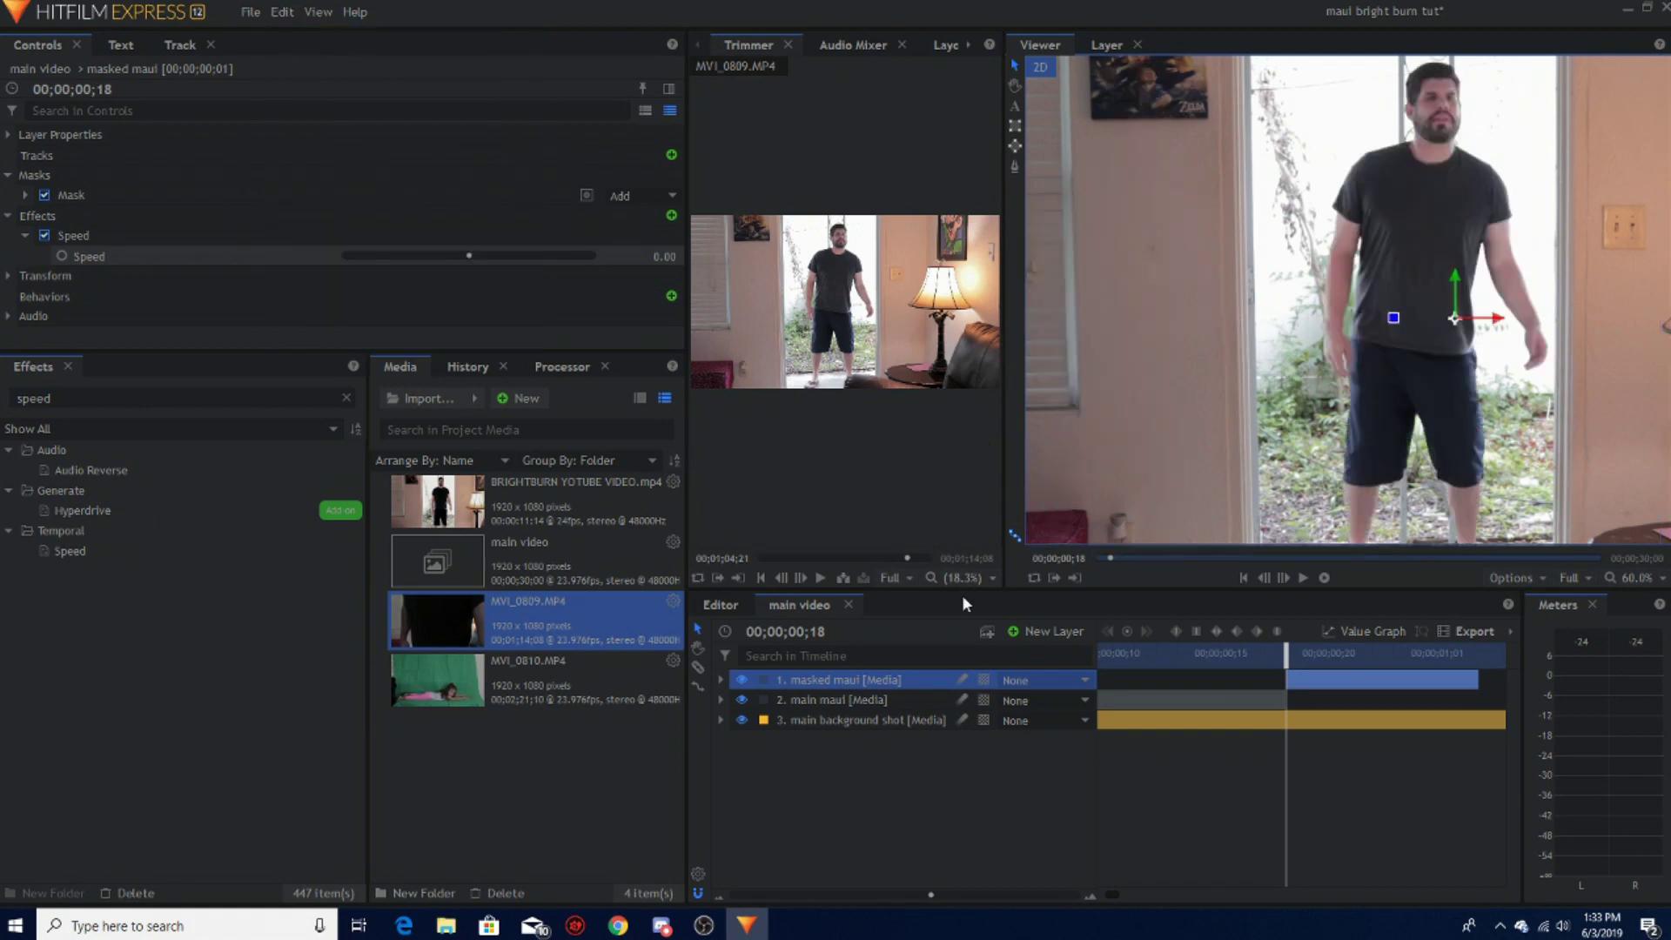
Step: Duplicate the main background shot layer twice
click(928, 726)
right_click(928, 726)
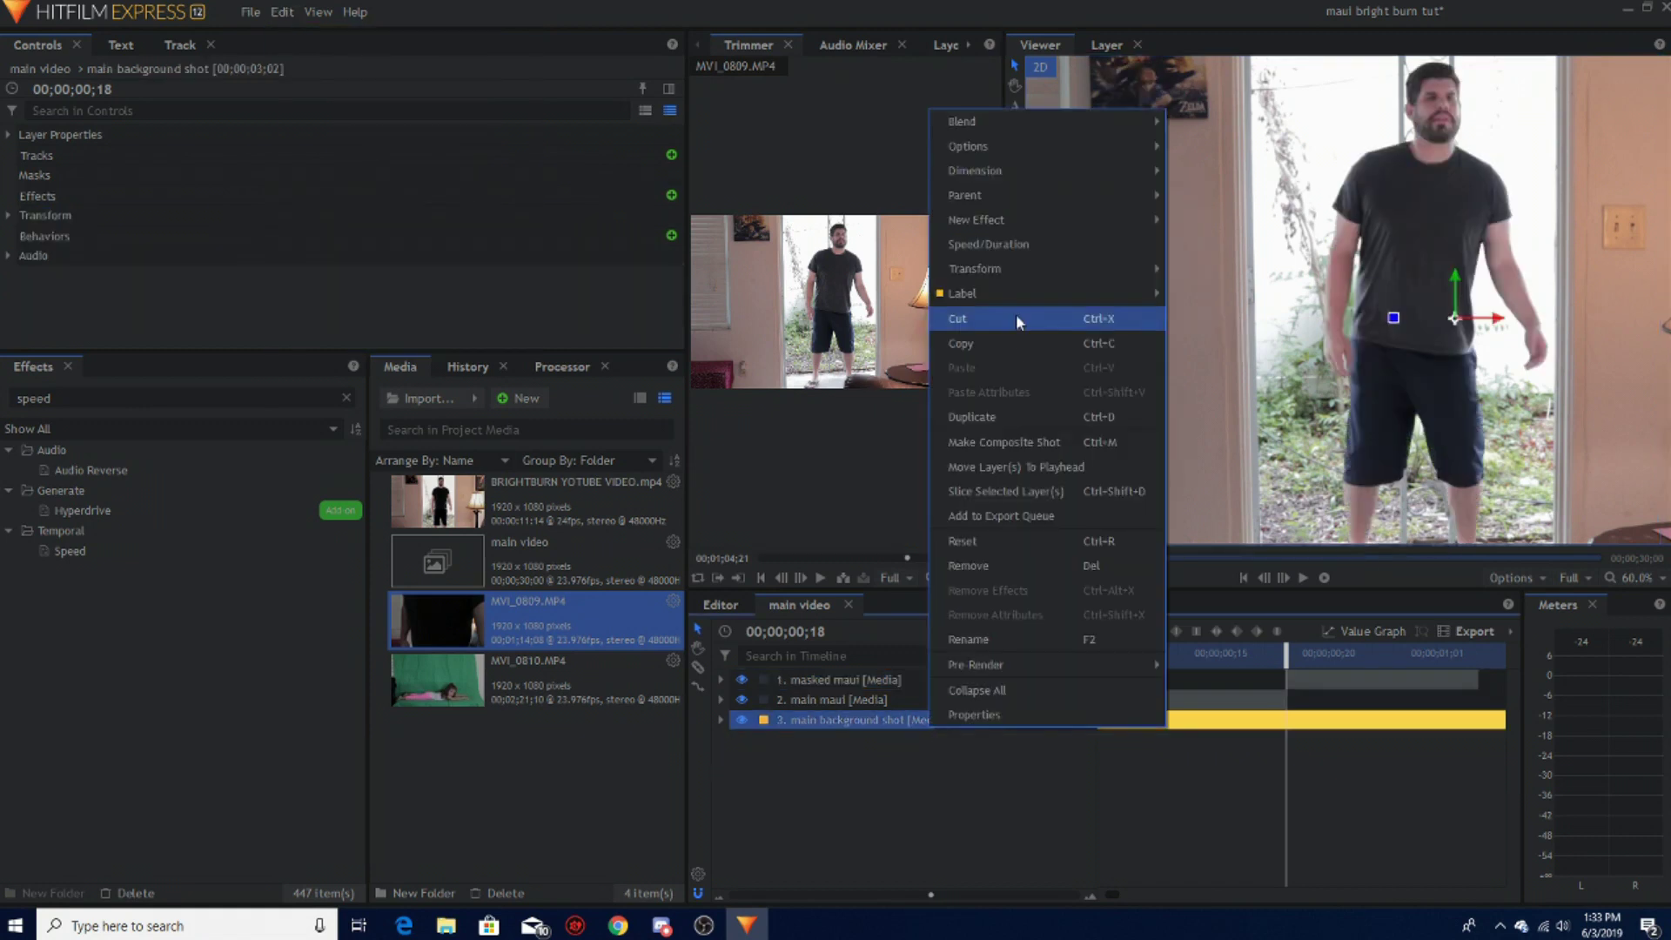
click(1004, 417)
click(881, 743)
right_click(881, 743)
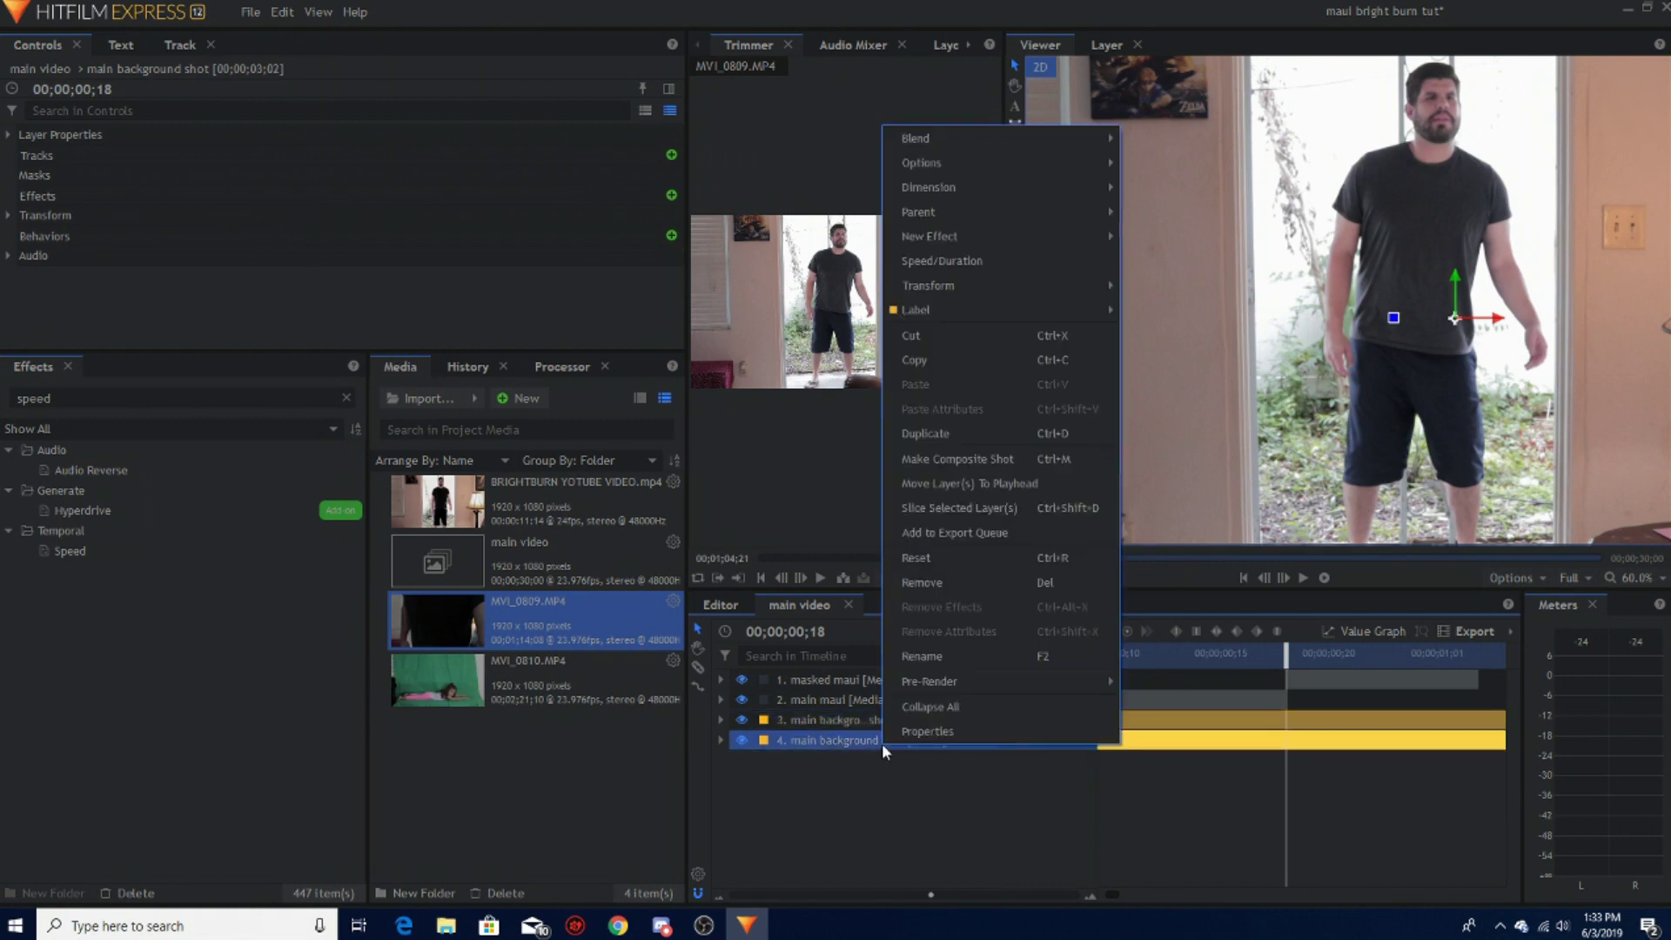
click(931, 427)
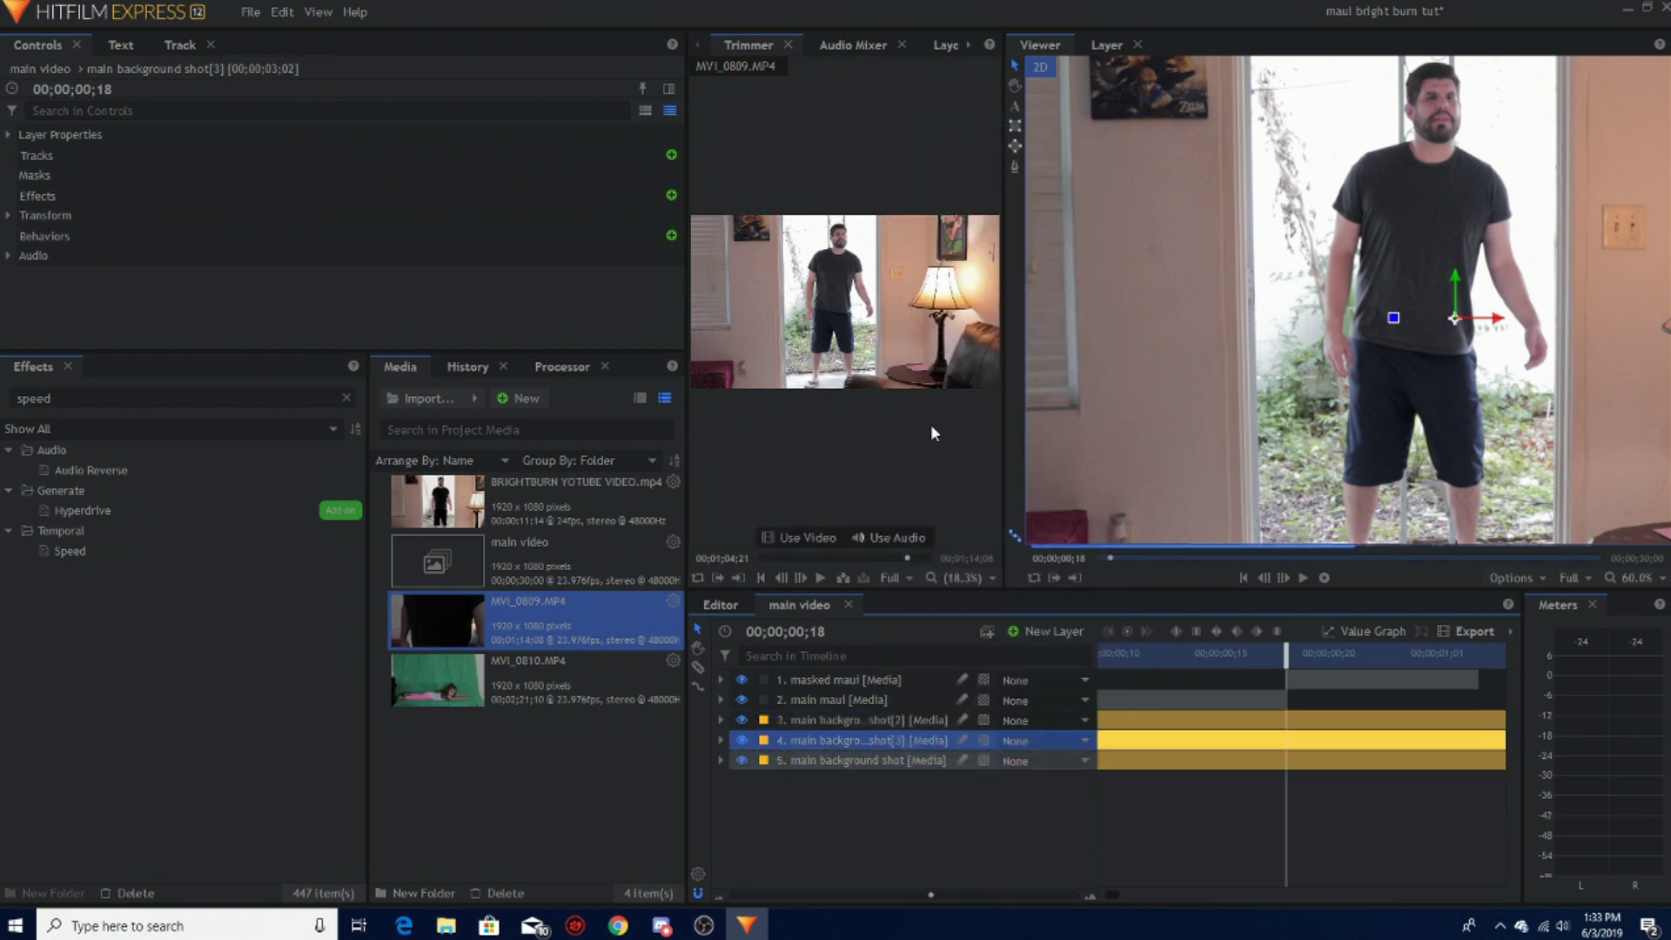
Step: Rename the upper duplicate of the main background shot "right back ground"
click(938, 722)
right_click(939, 722)
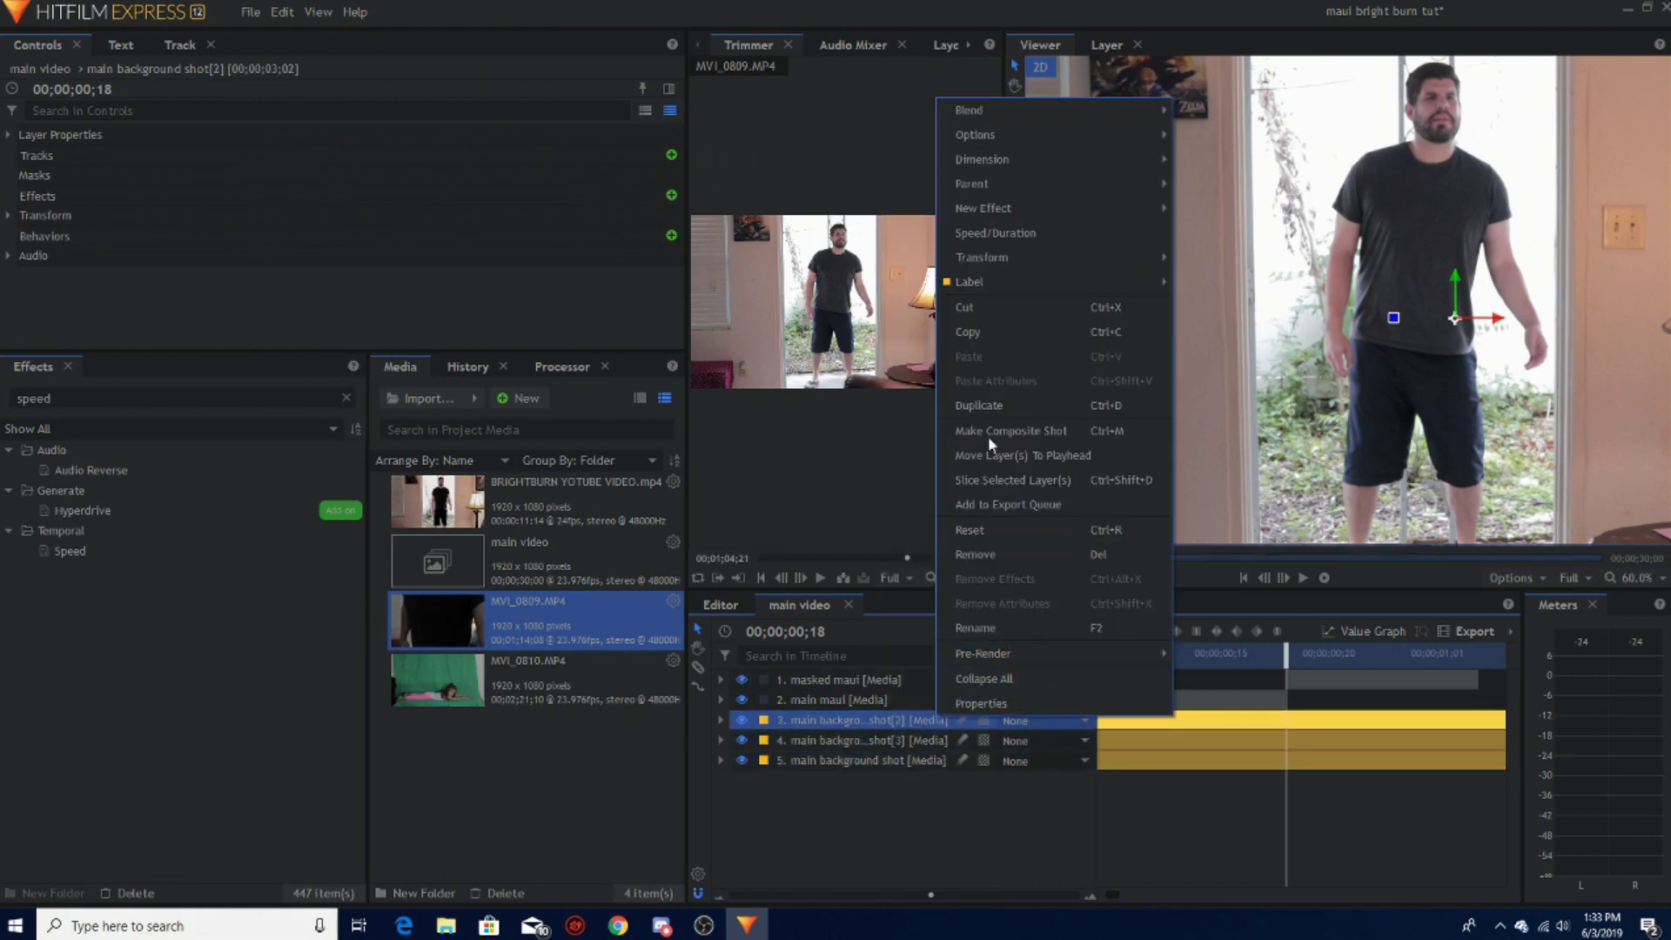
click(1042, 630)
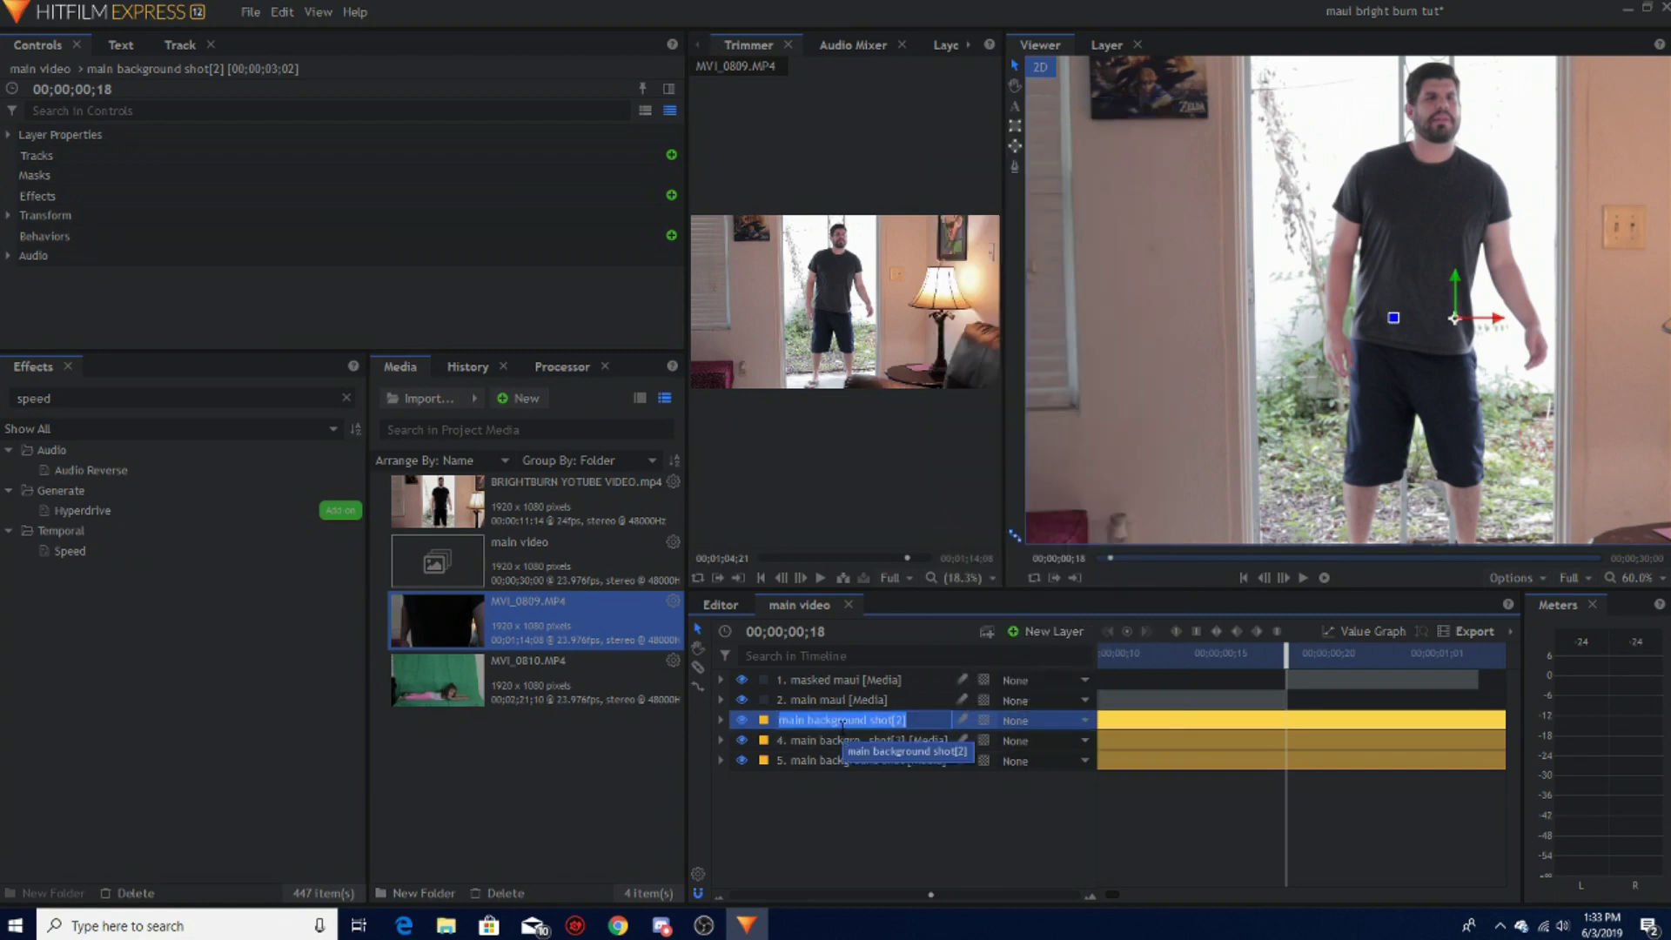
text(right back gr)
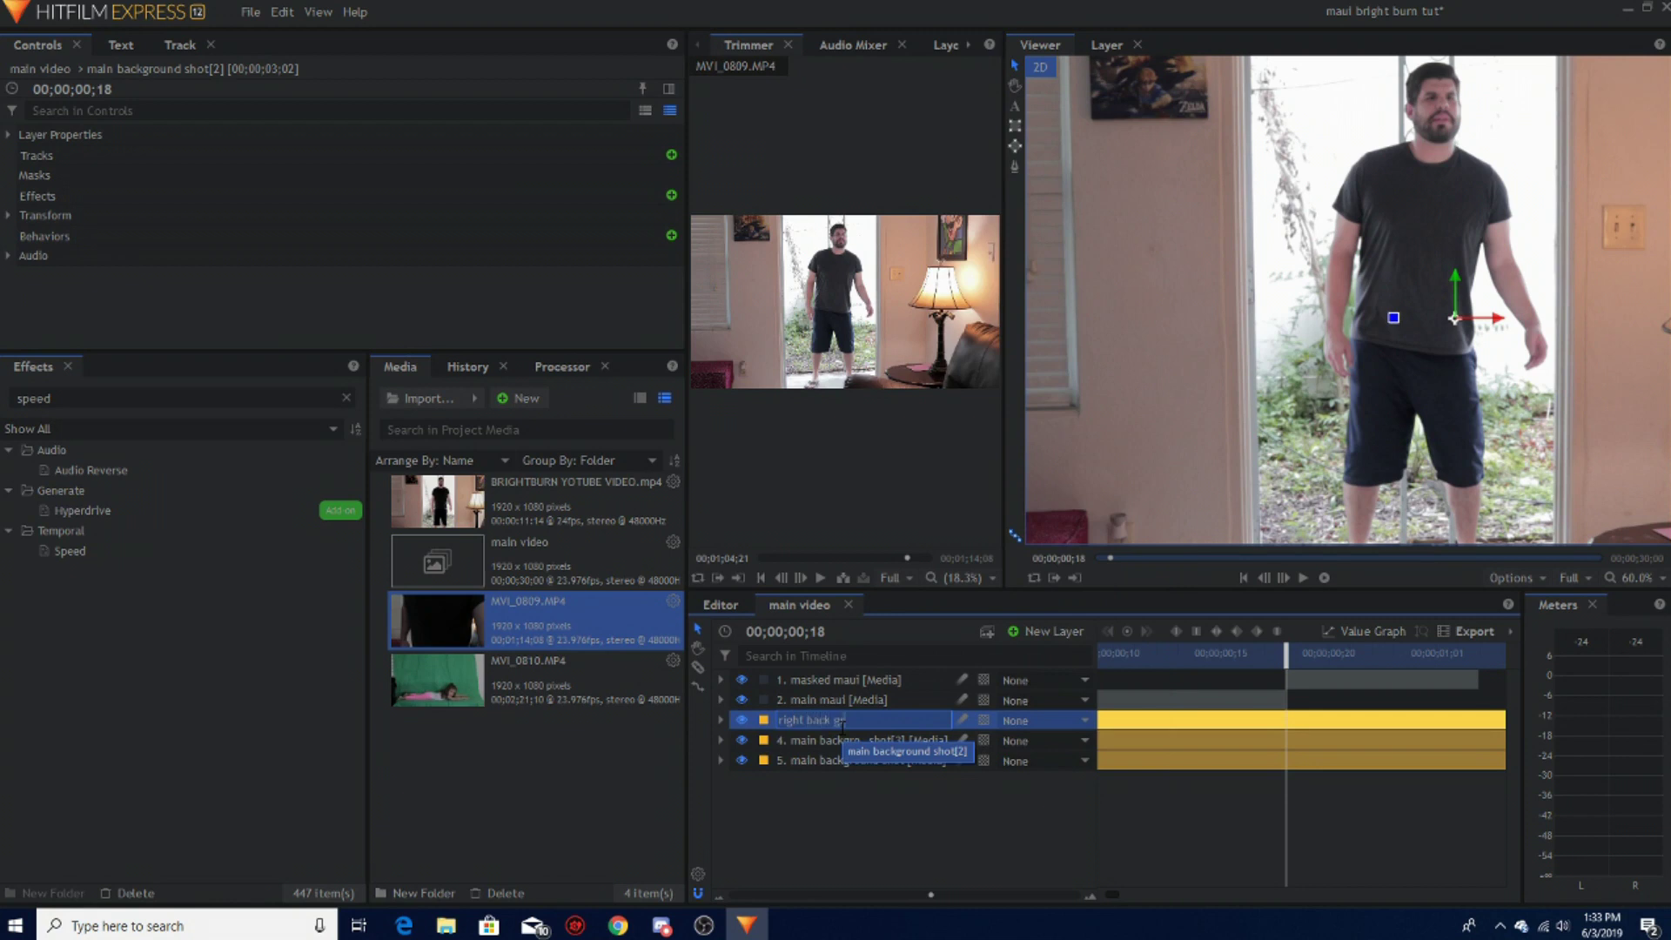
key(Return)
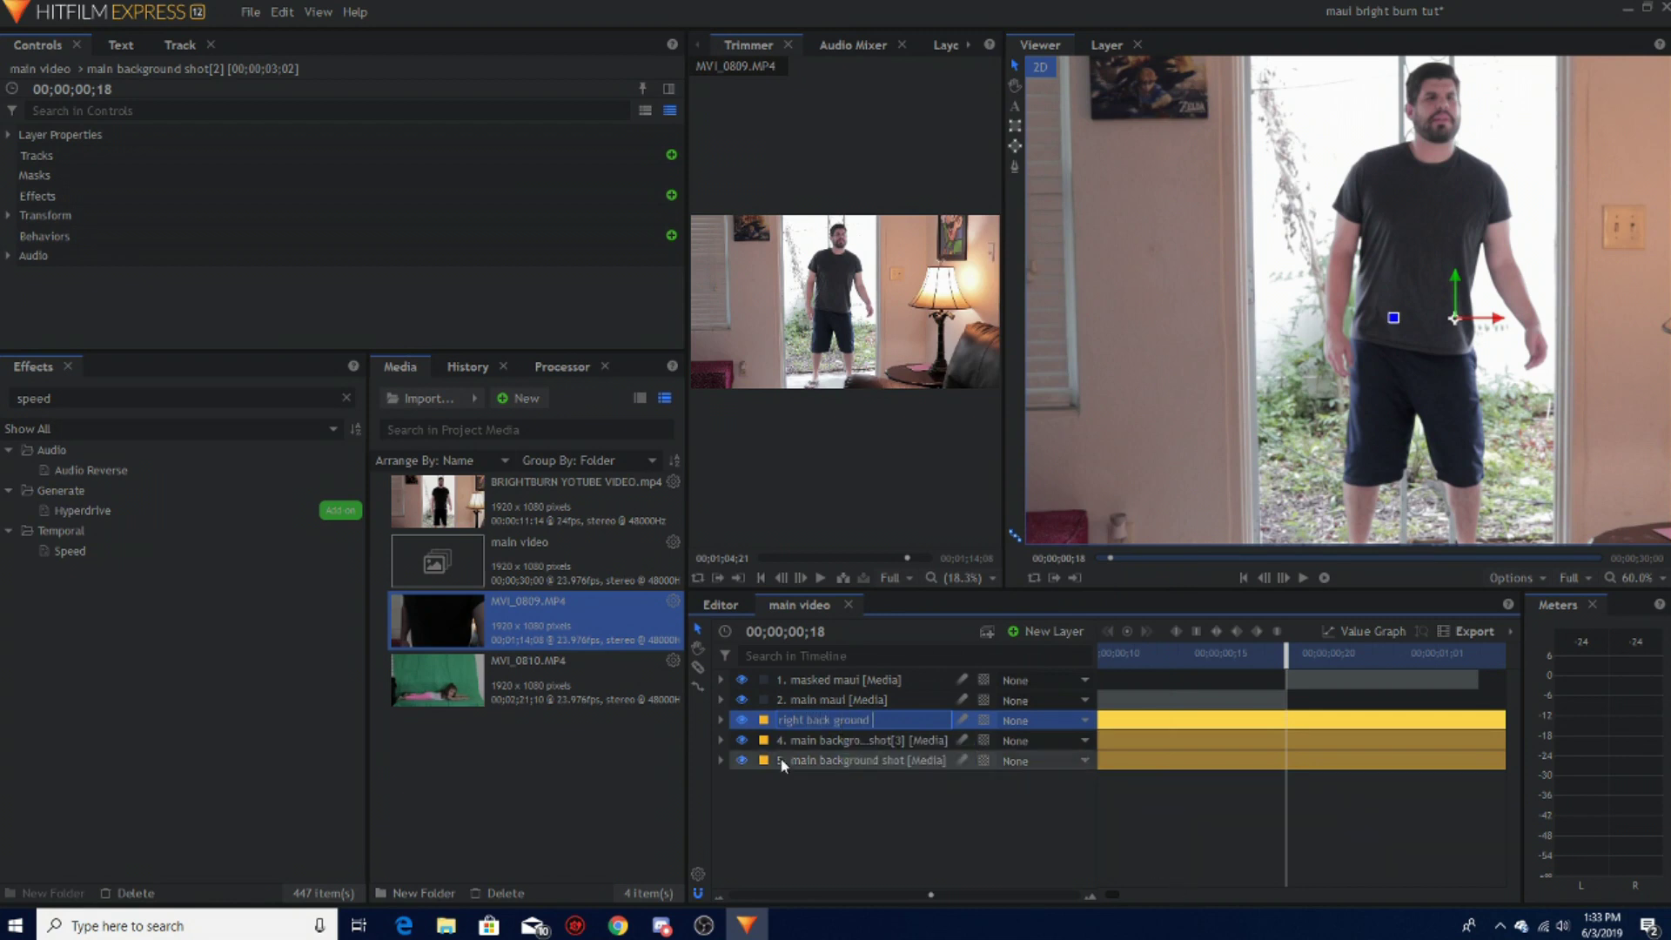
click(783, 742)
right_click(884, 740)
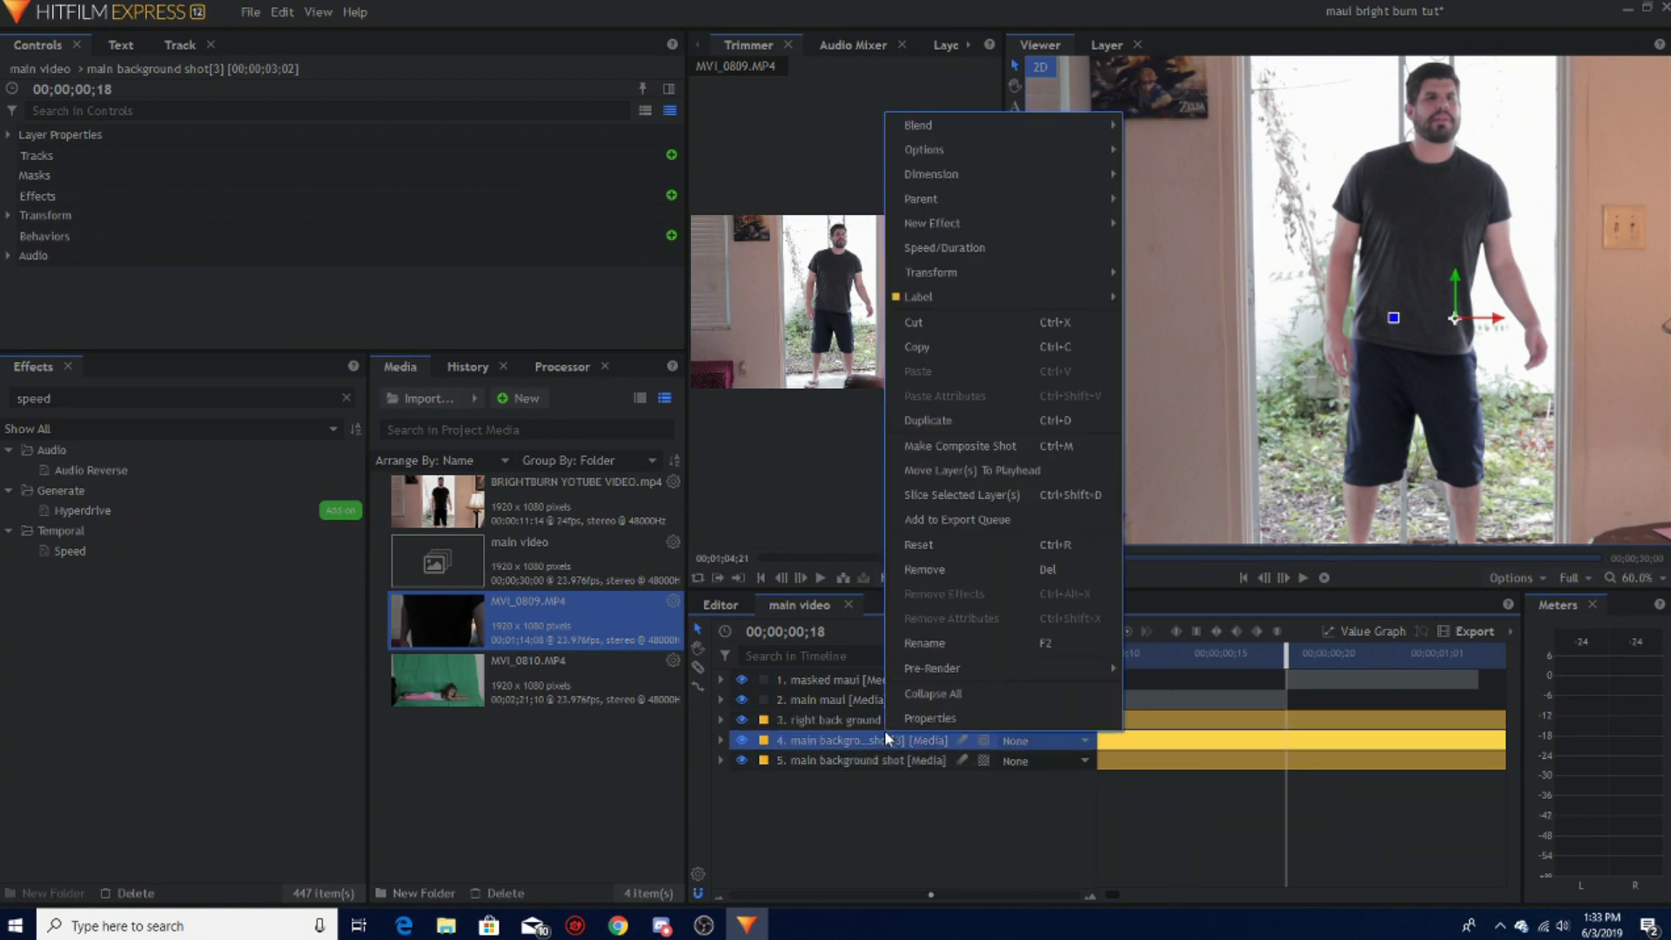
click(979, 568)
click(282, 11)
click(318, 34)
Step: Rename the second duplicate, main background shot[3], "left back ground"
click(865, 742)
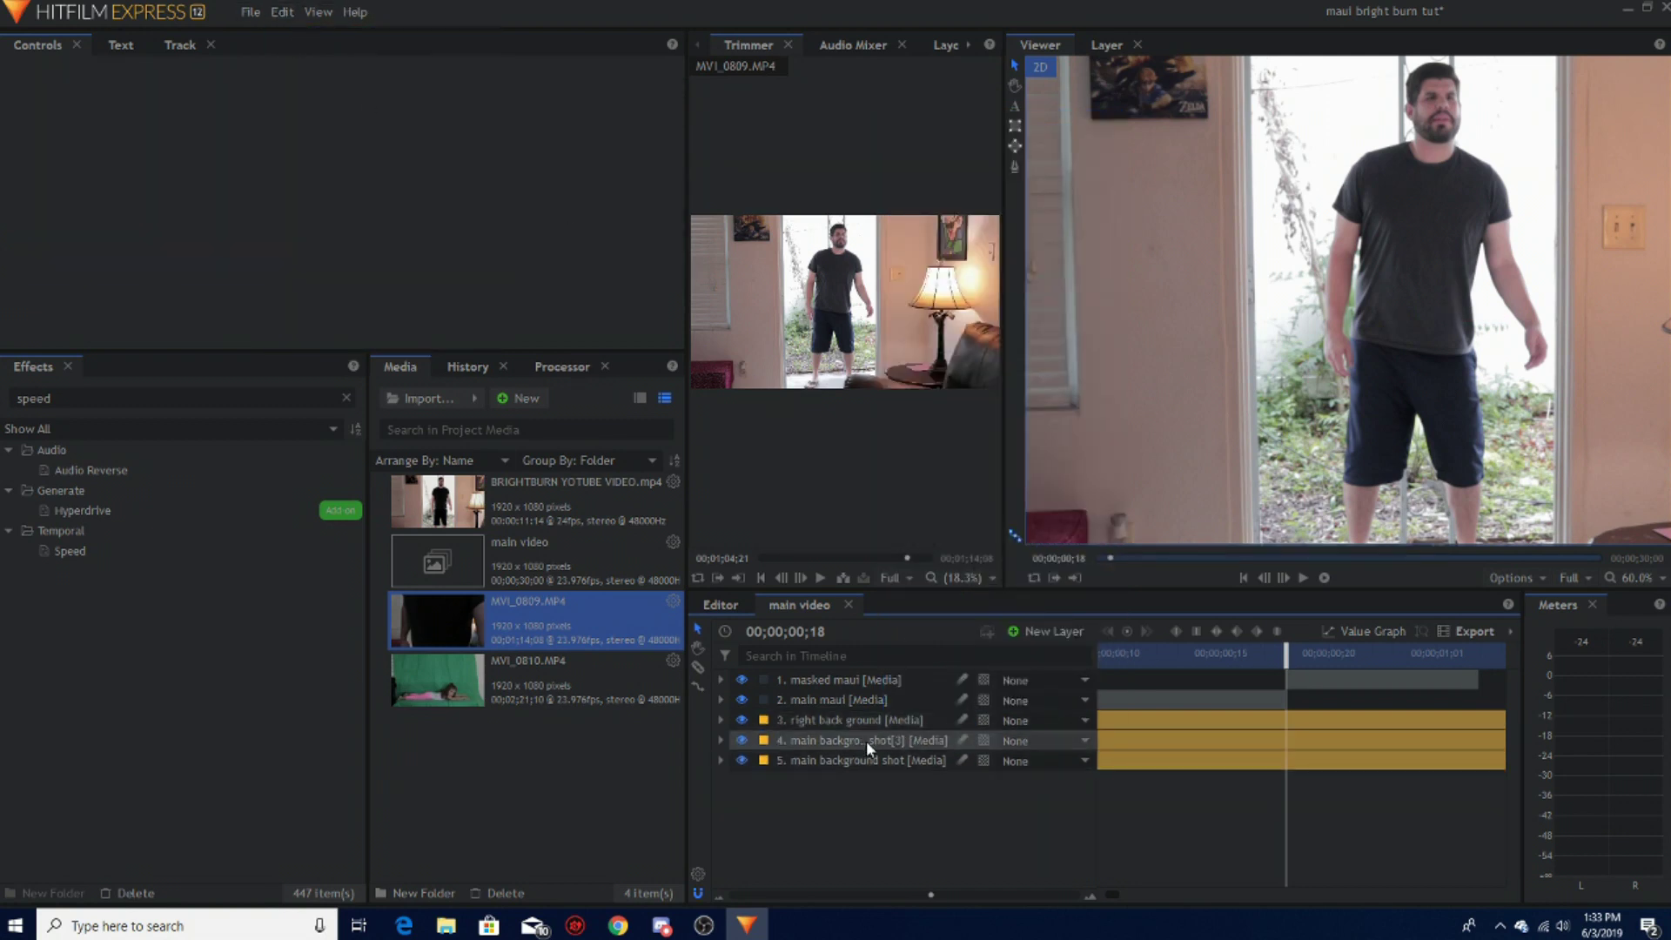
right_click(867, 741)
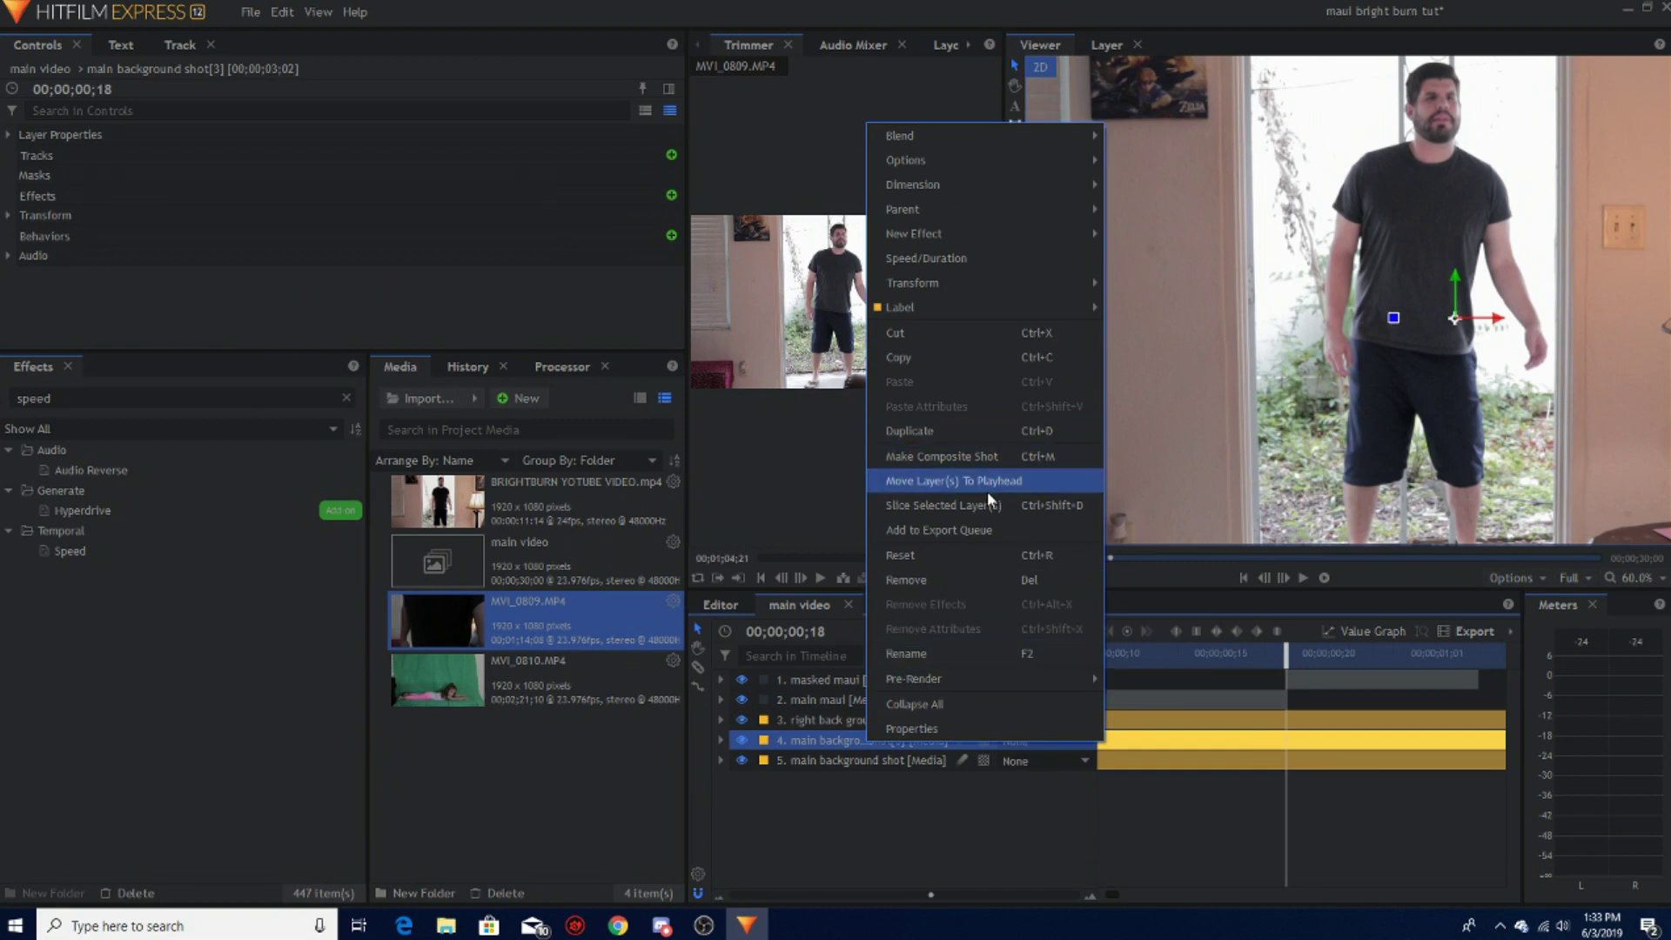
click(974, 653)
key(BackSpace)
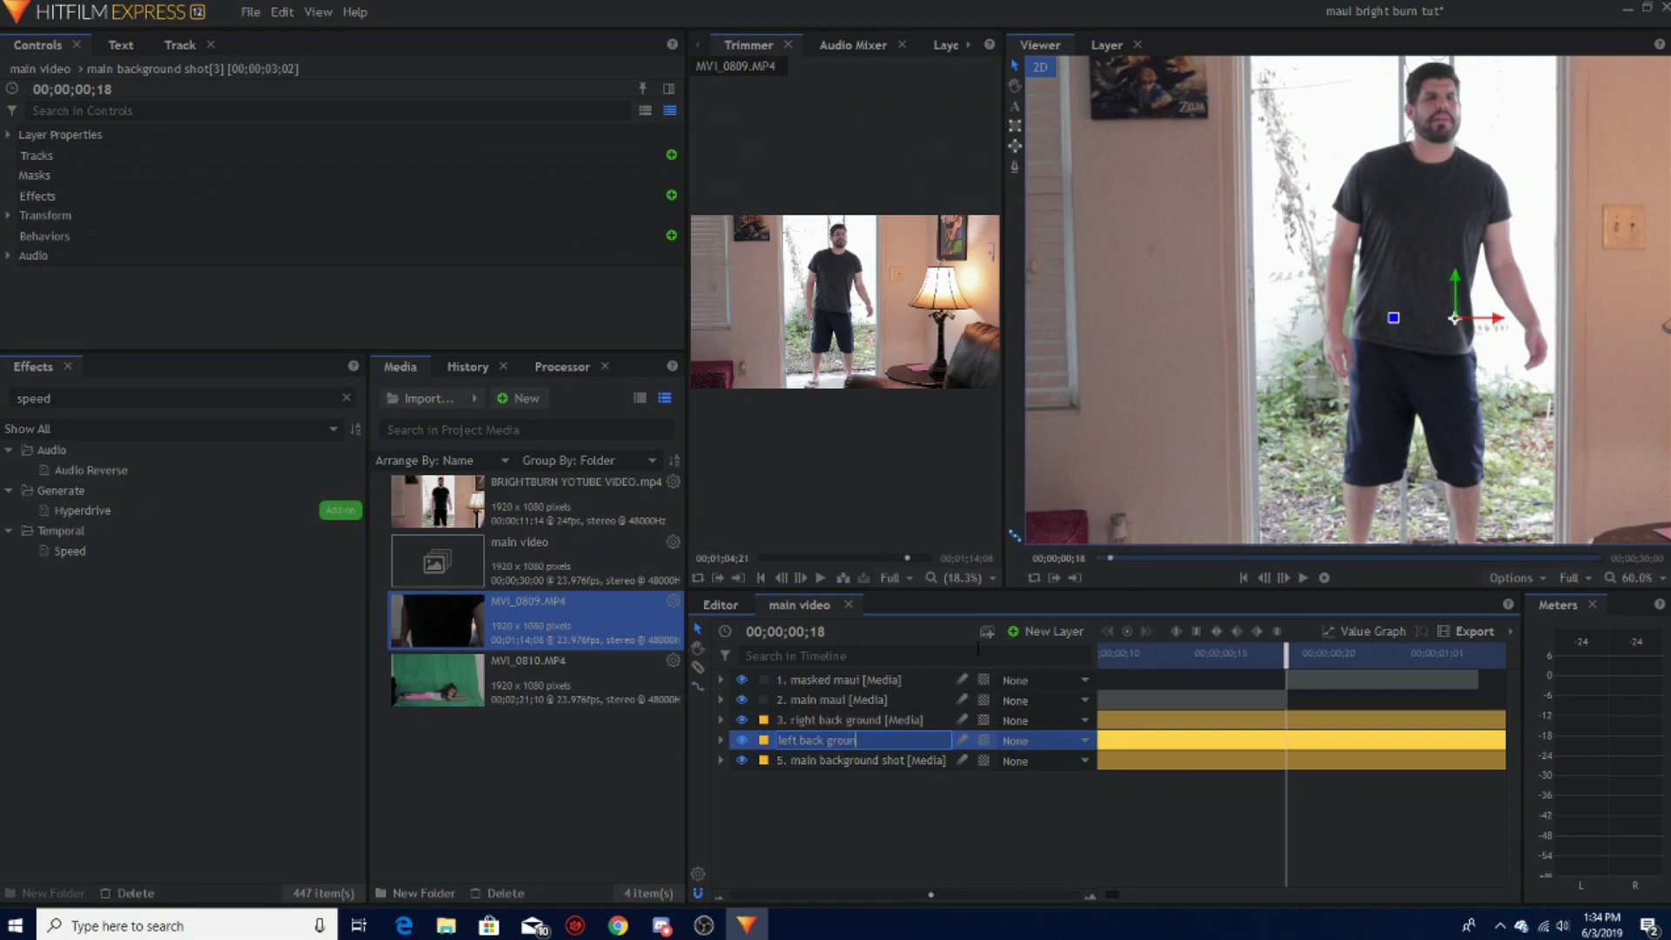
text(left back ground)
click(971, 821)
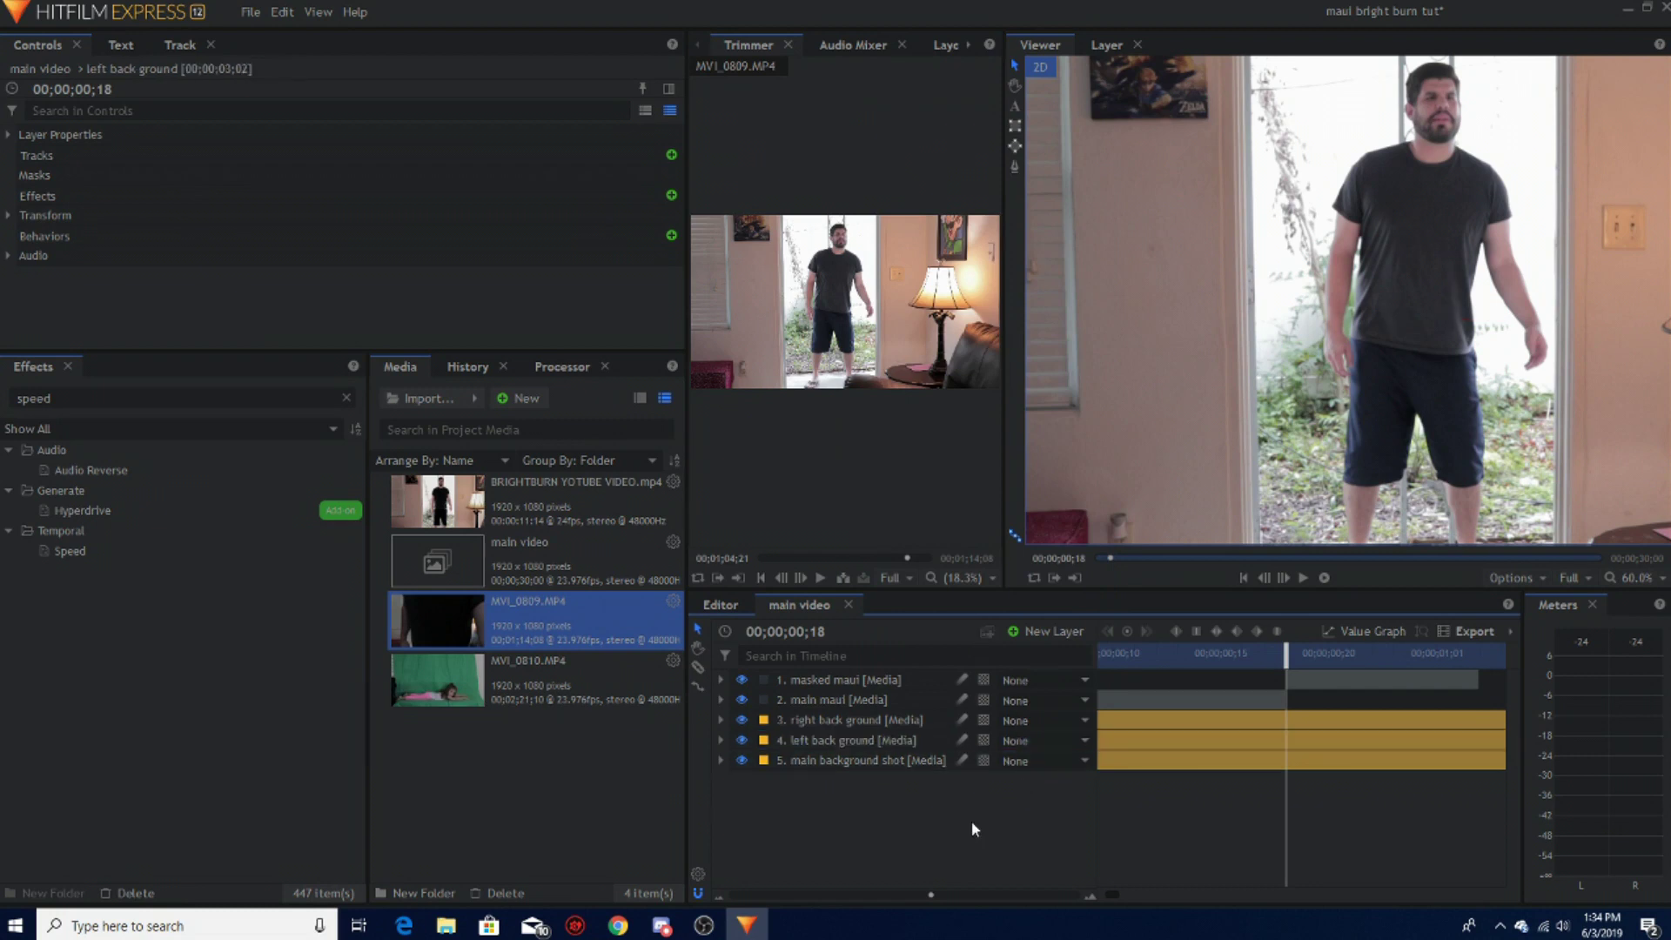
Step: Set the label colour of the right back ground layer to Tomato and the left back ground layer to Sapphire Blue
click(902, 725)
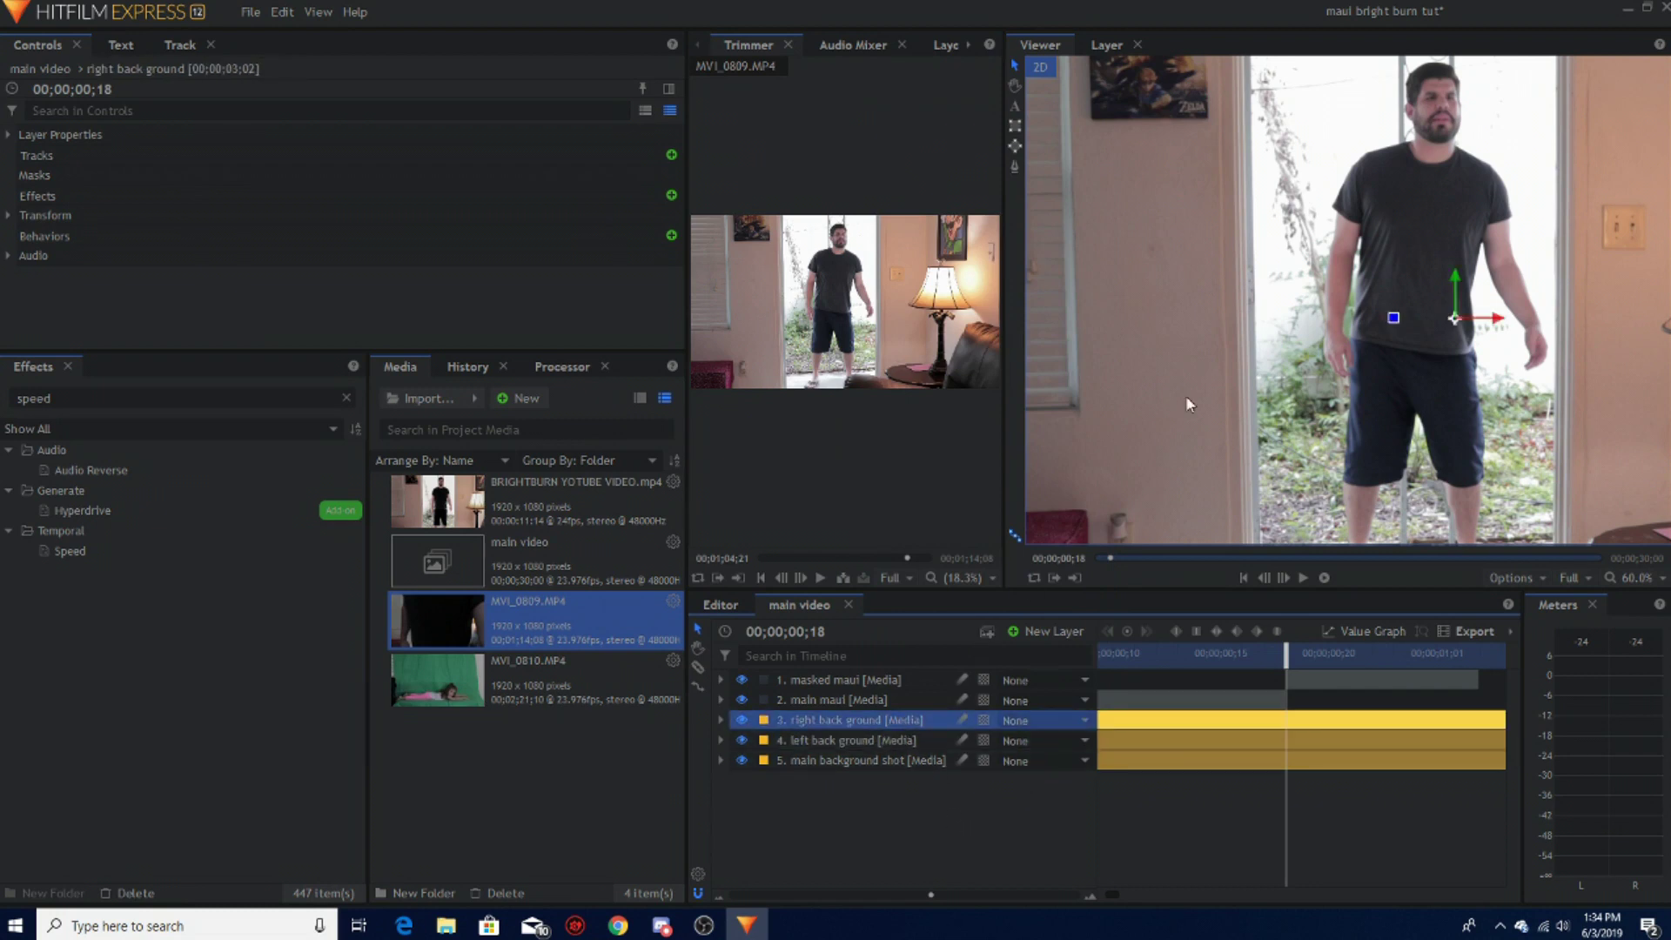
drag(1180, 414, 1334, 452)
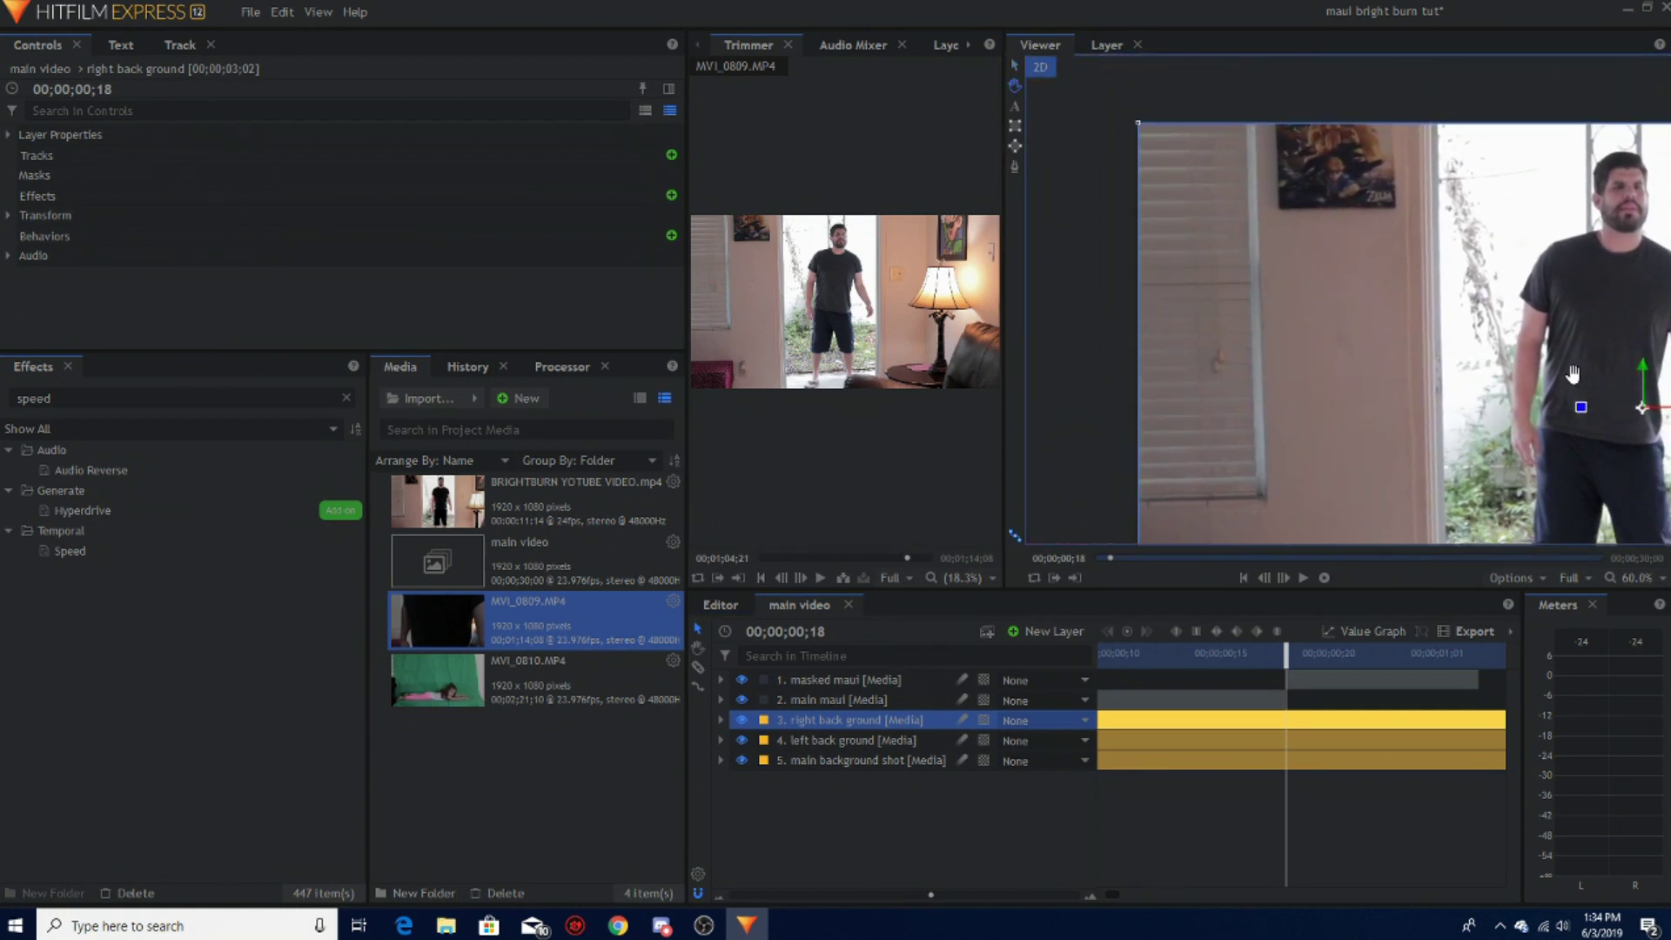
drag(1573, 374, 1149, 315)
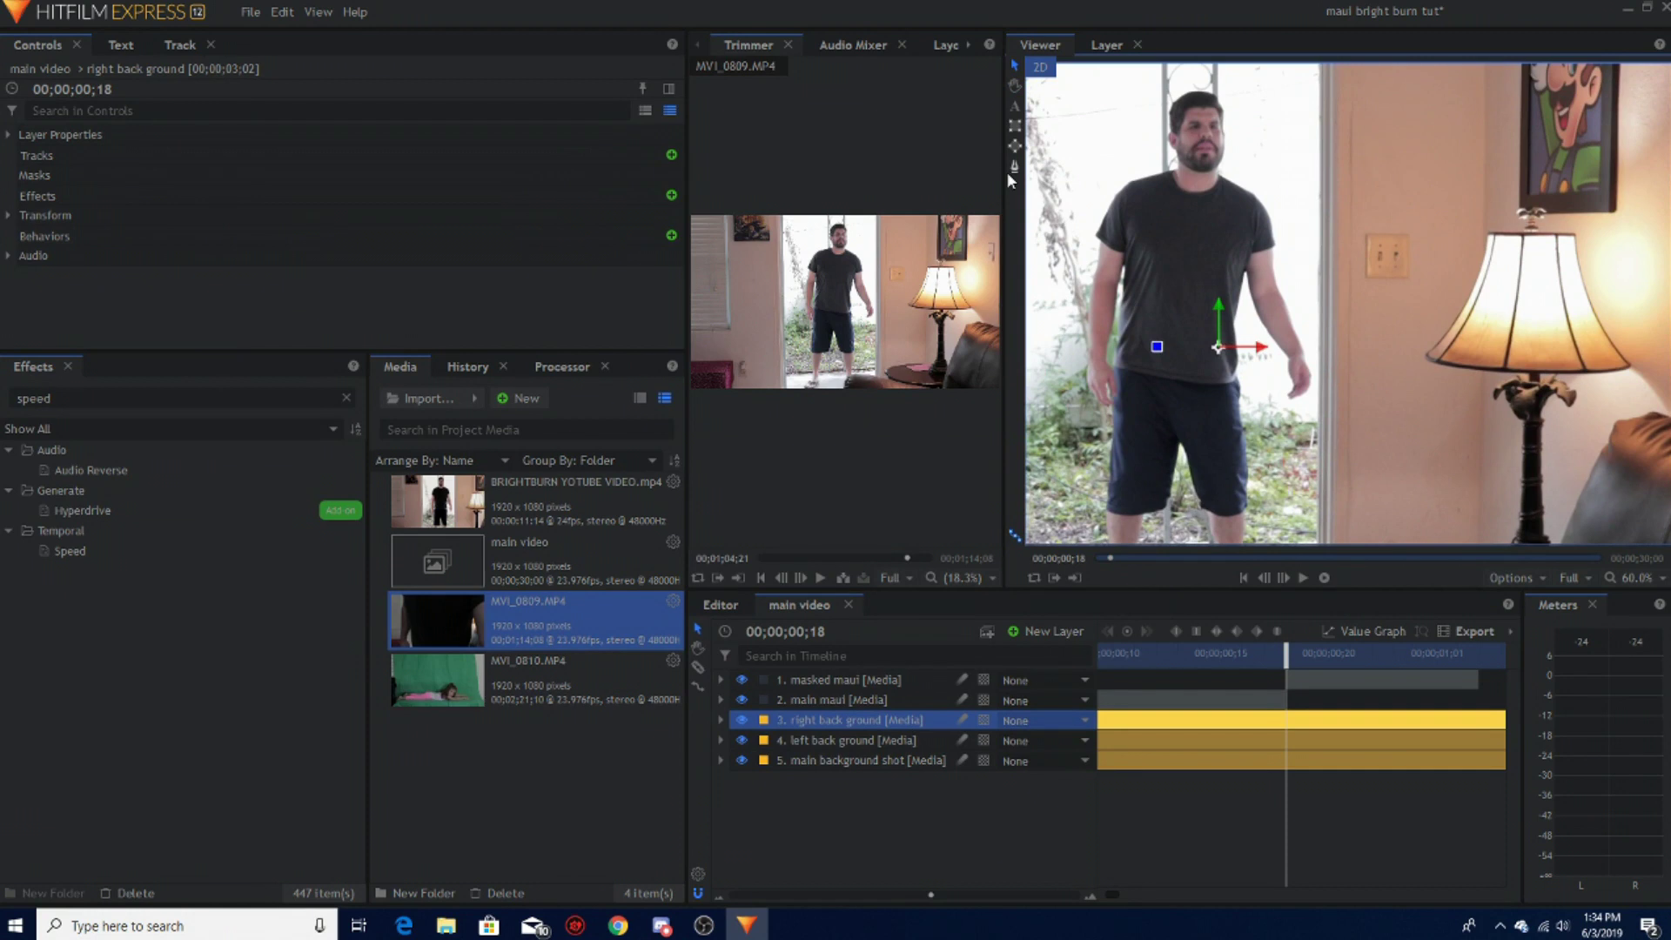
click(765, 719)
click(816, 513)
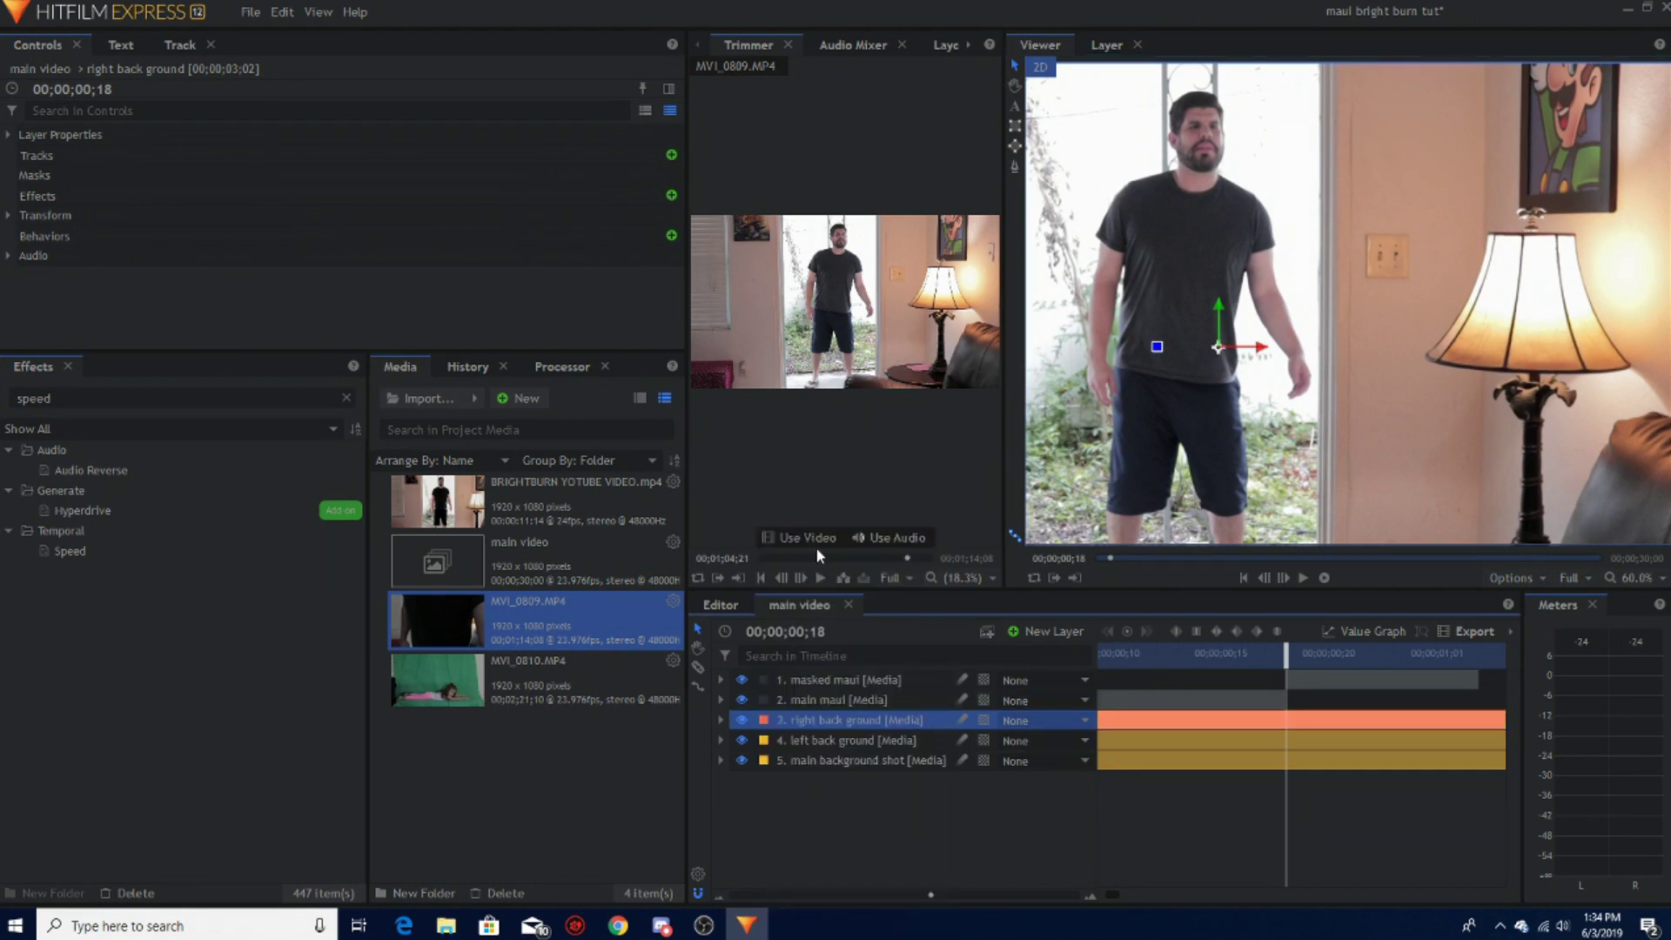
click(767, 737)
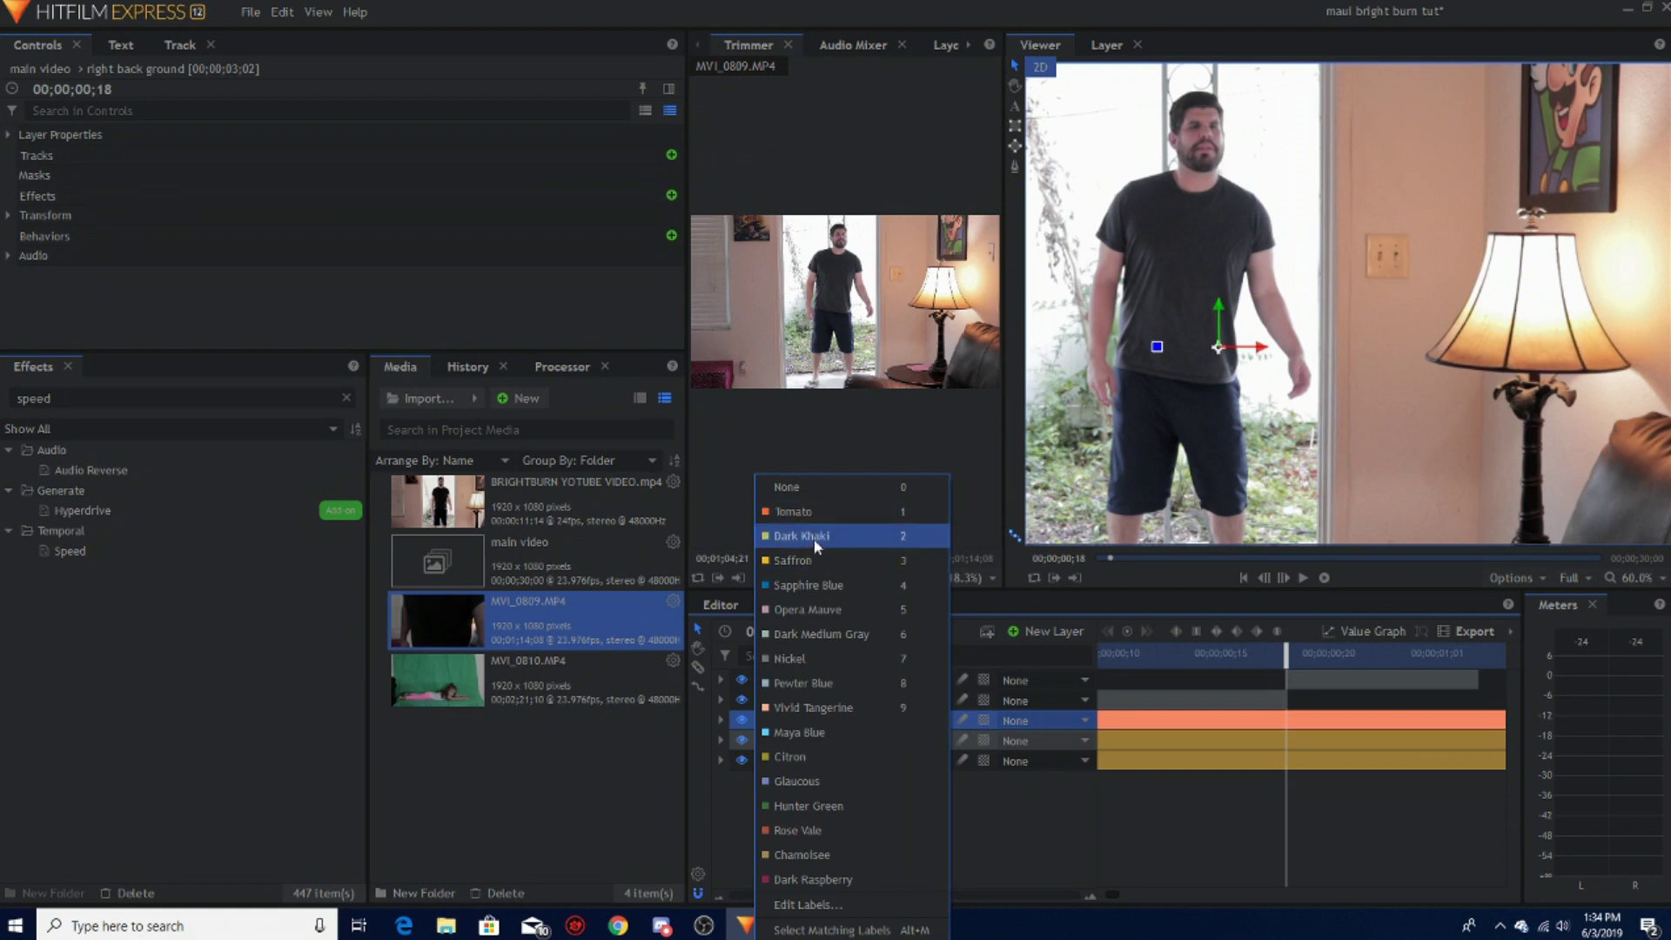
click(813, 583)
Step: Start a freehand mask on the right back ground layer, following the doorway's right edge from the frame top down to the couch
scroll(1093, 165, up, 2)
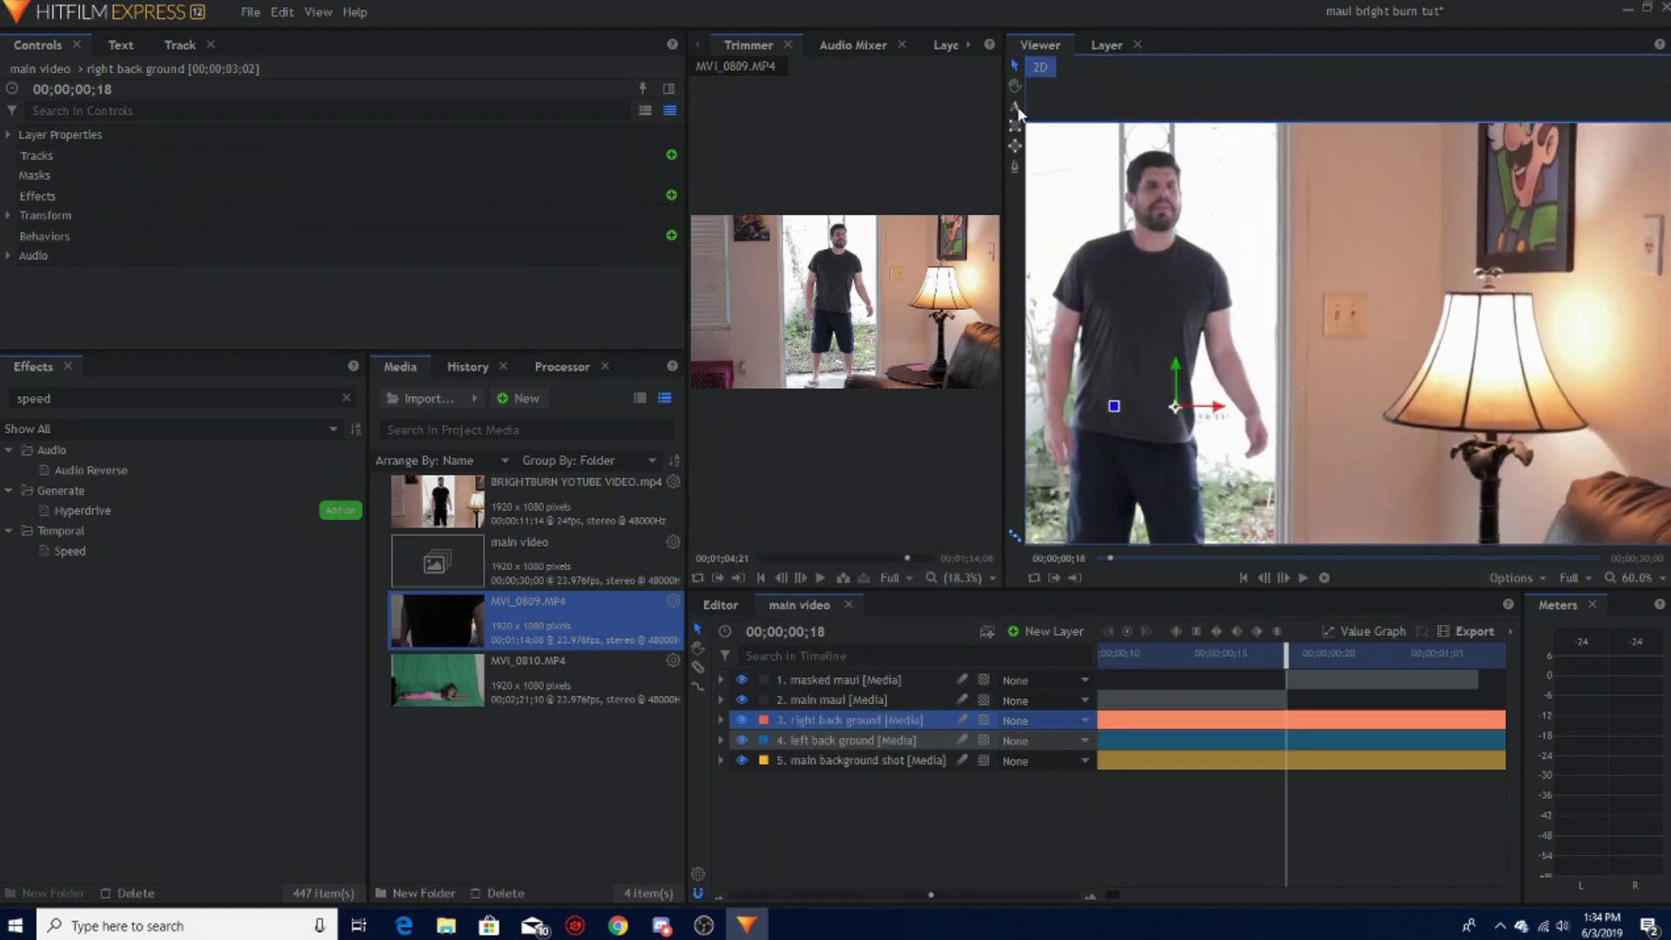
drag(1412, 272, 1455, 217)
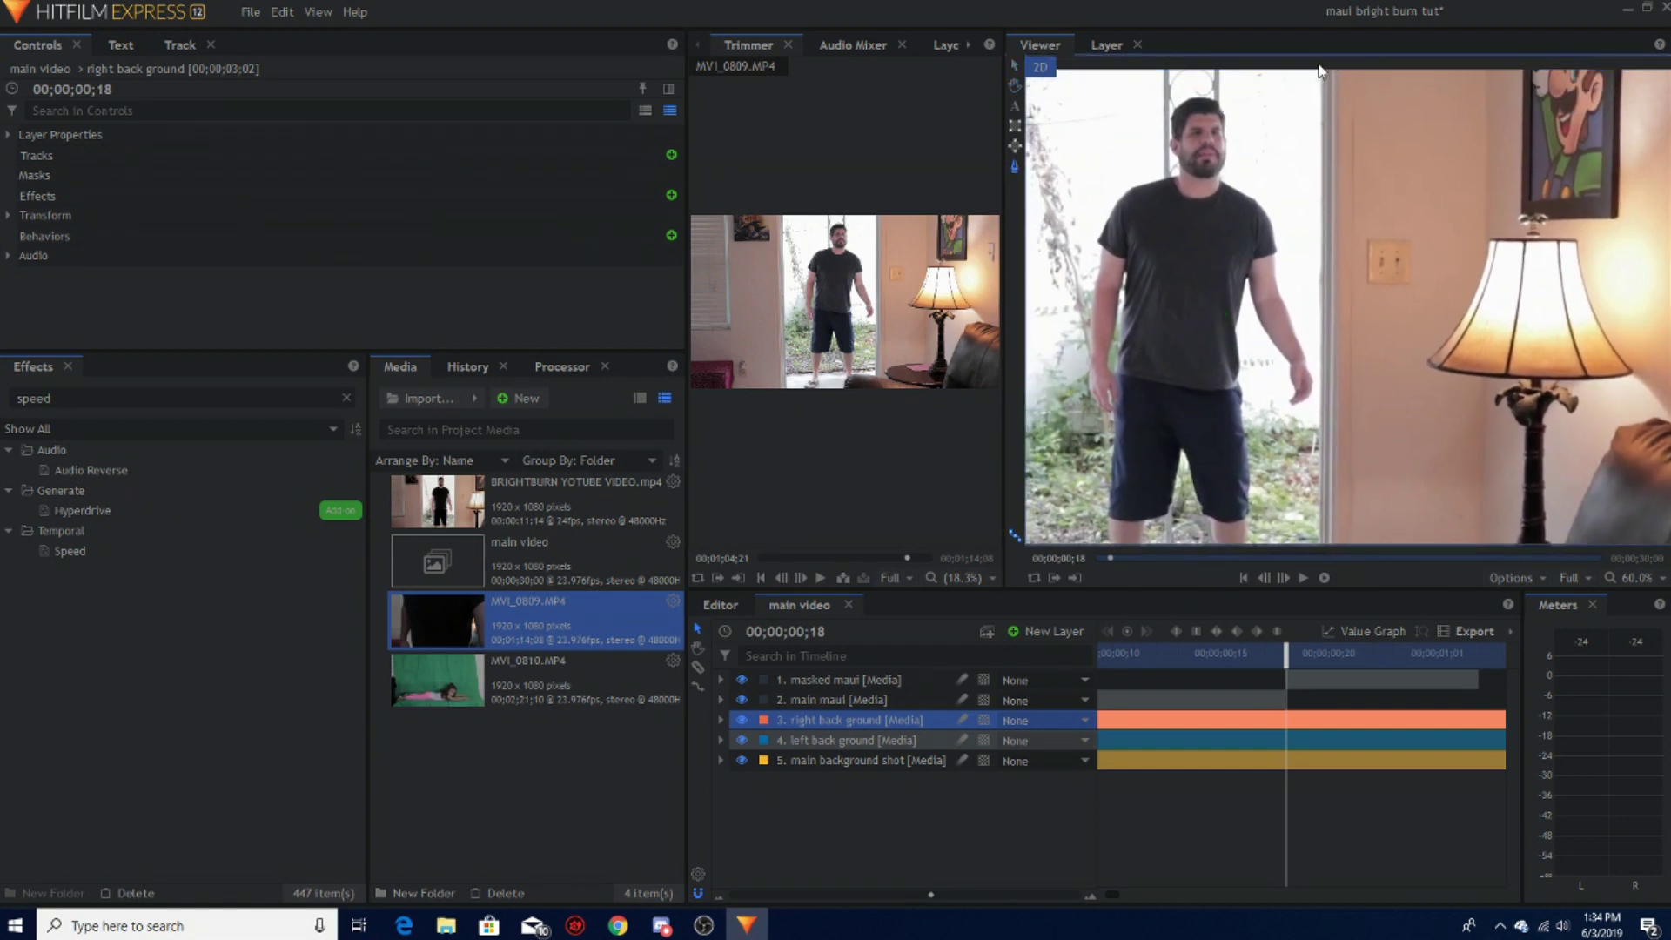
click(1327, 68)
scroll(1335, 122, up, 2)
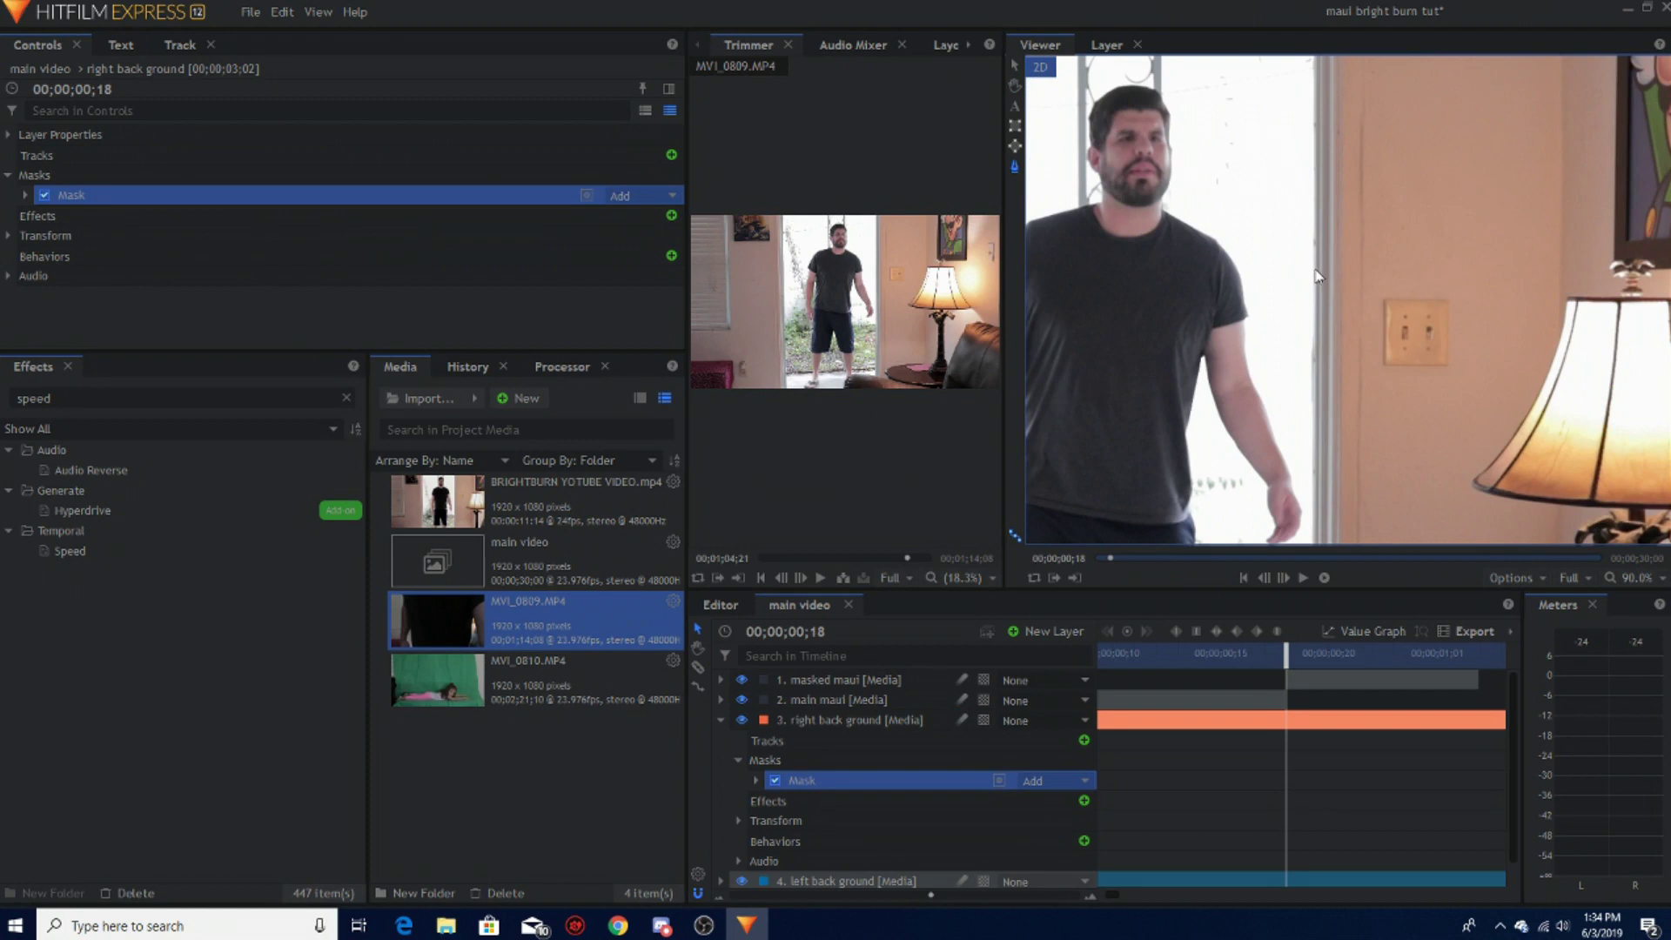
drag(1313, 279, 1265, 30)
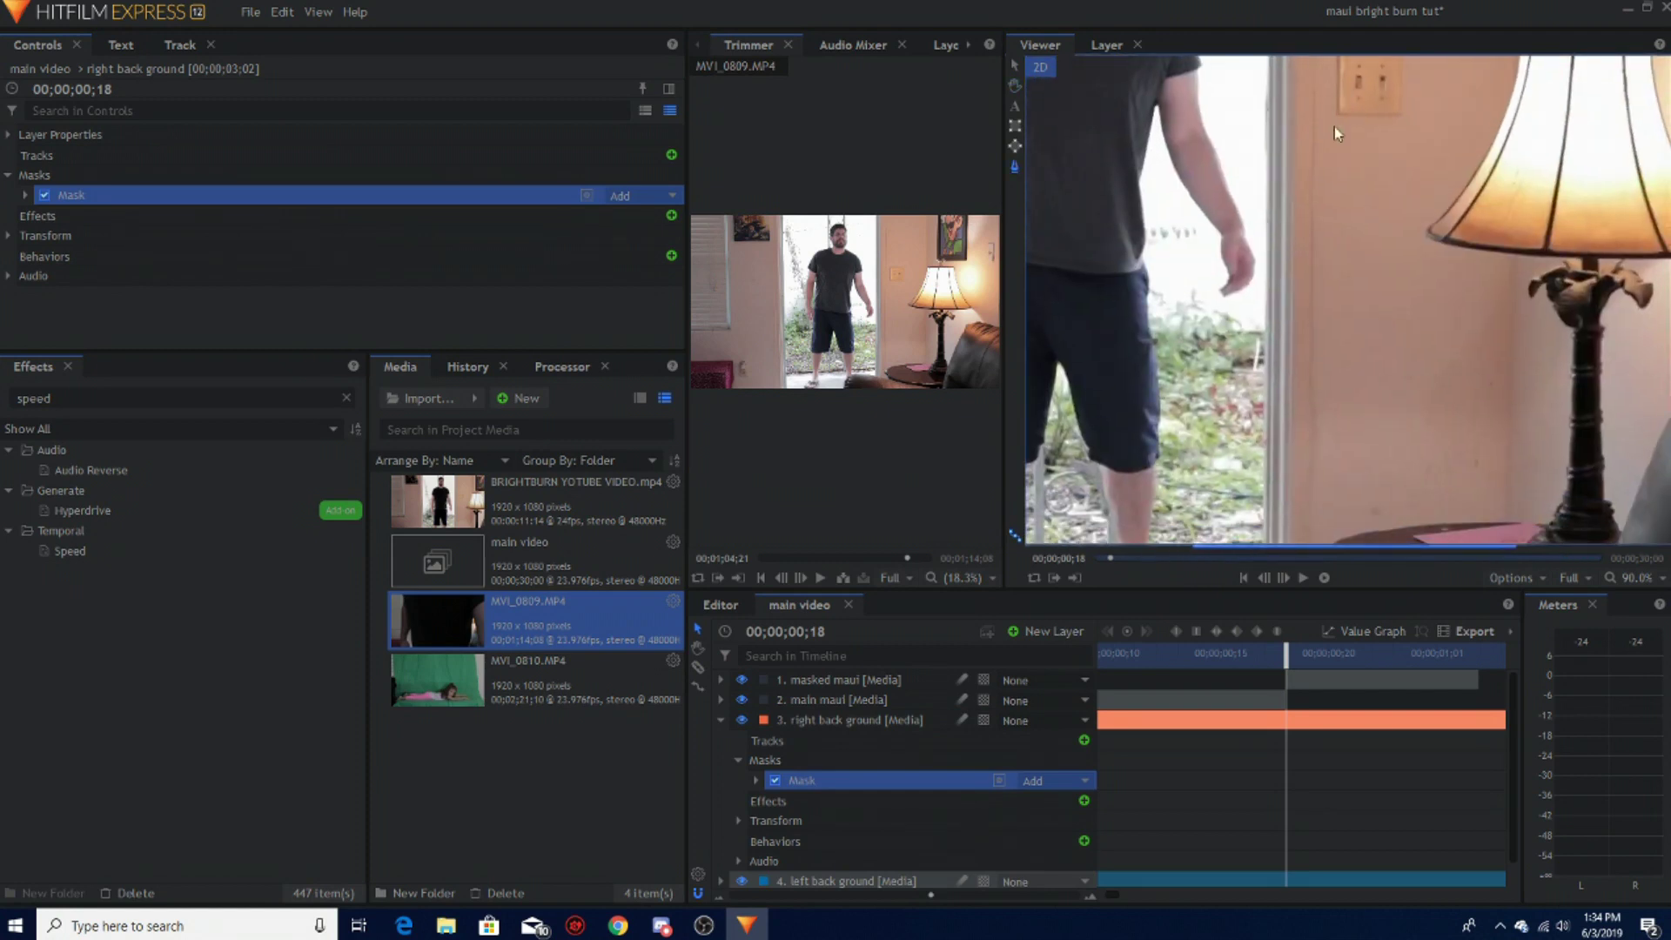
drag(1331, 343, 1317, 268)
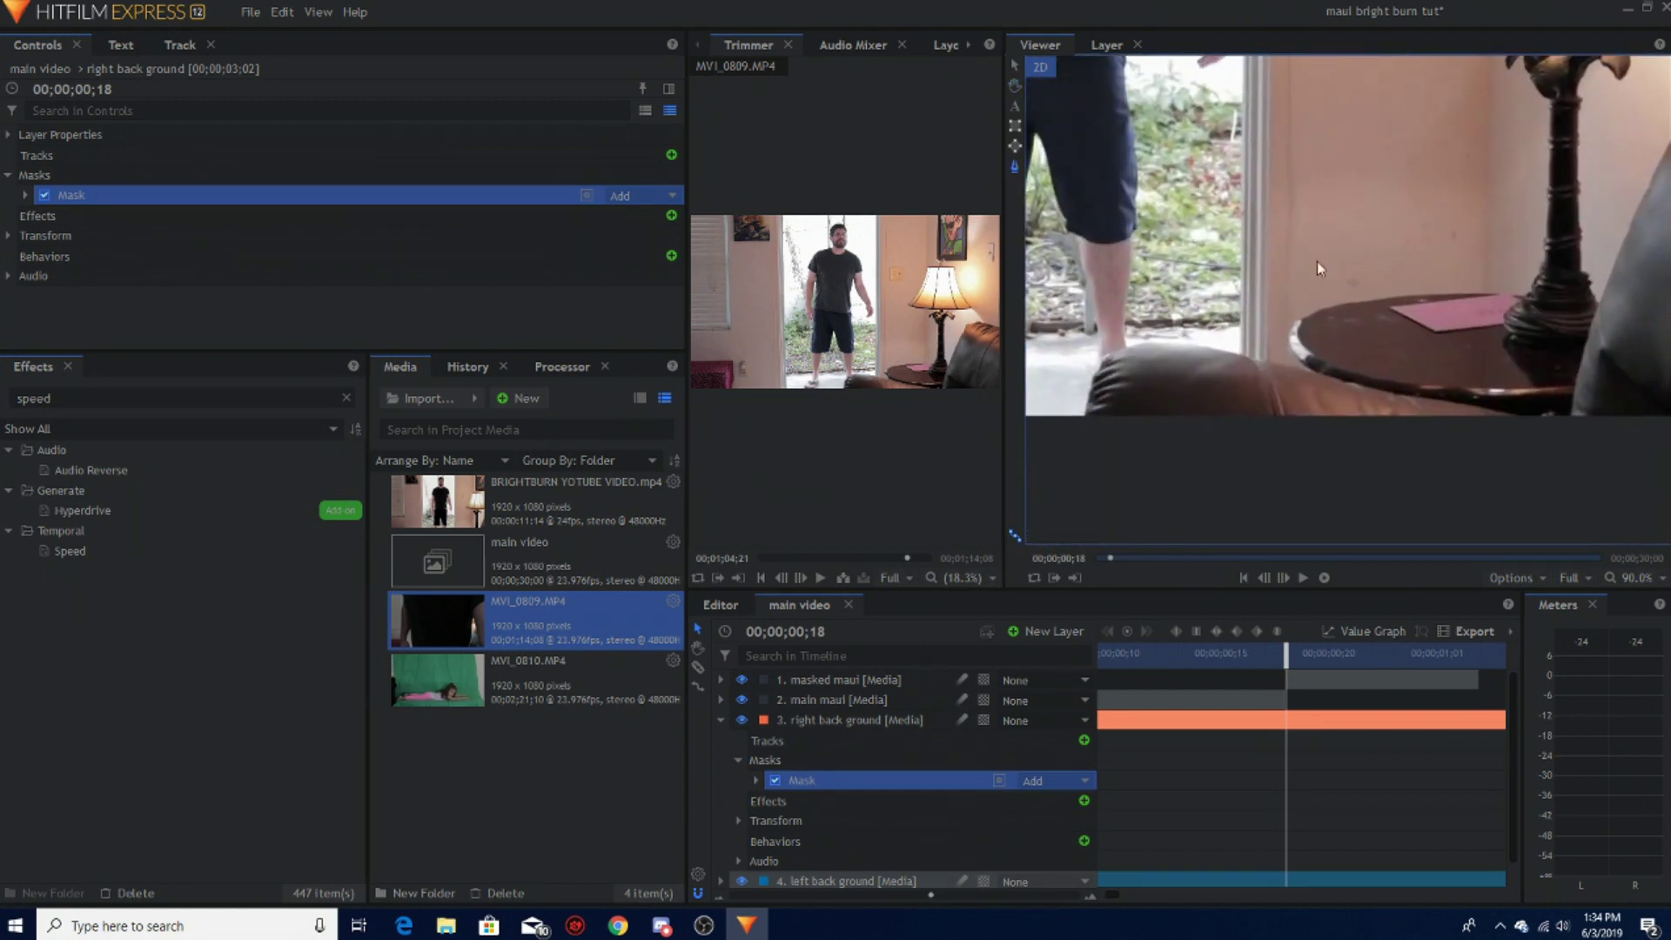
click(1240, 352)
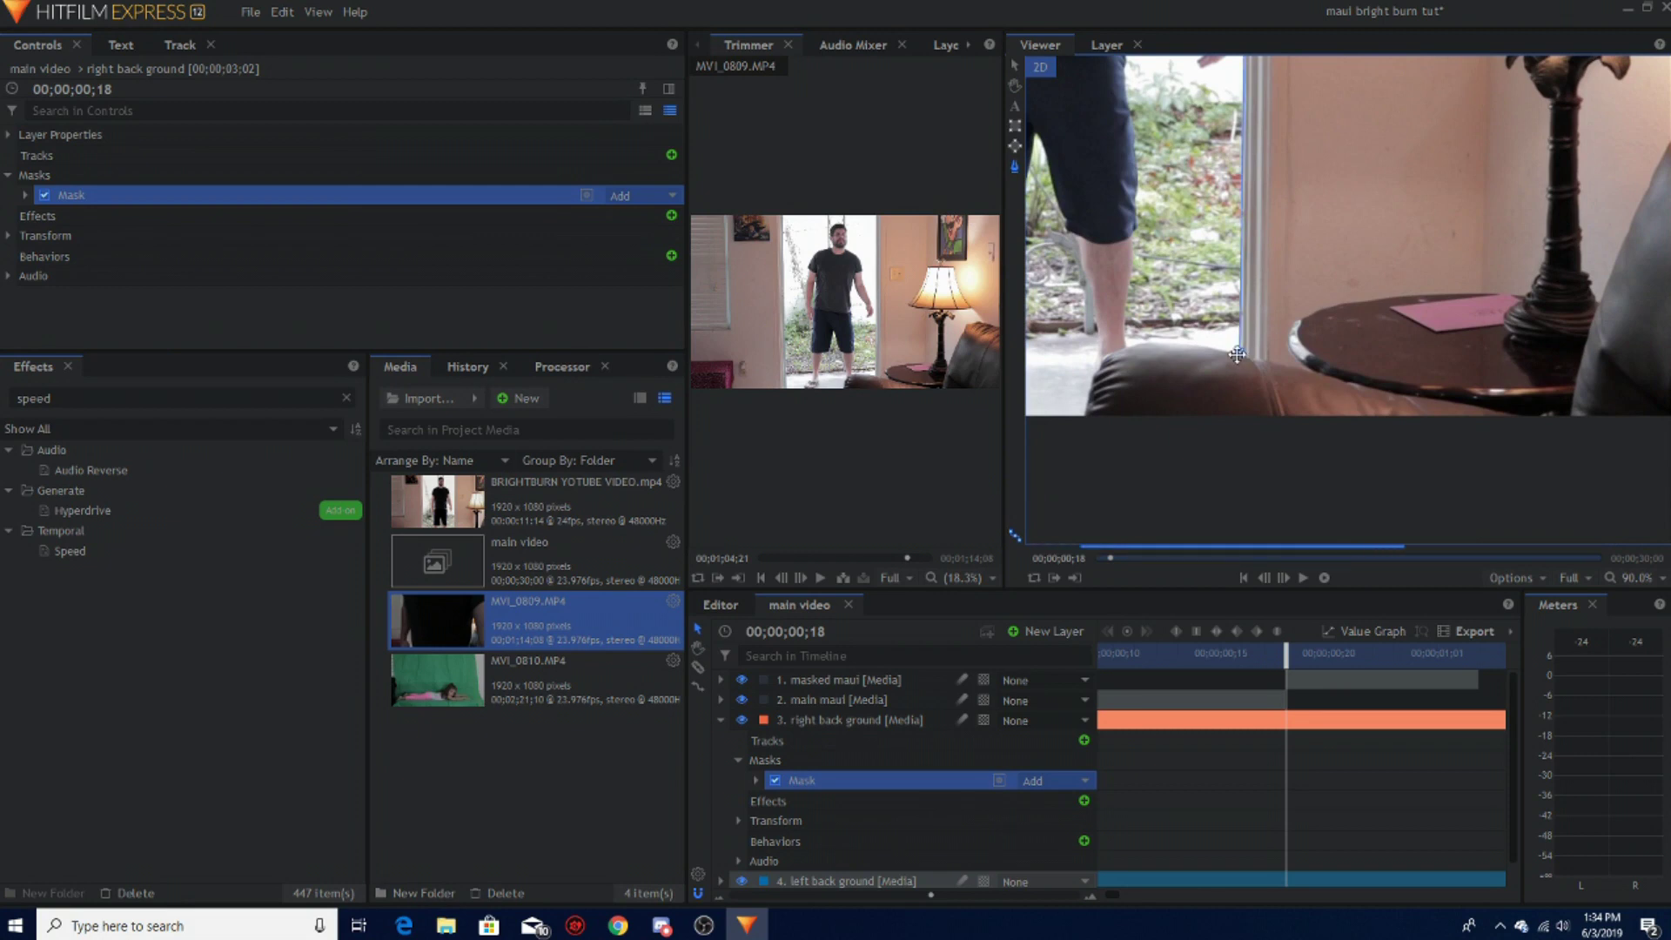
Step: Continue the right back ground mask around the couch armrest and down to the bottom edge of the footage
click(1178, 346)
click(1142, 345)
click(1120, 352)
click(1101, 360)
click(1081, 407)
click(1086, 418)
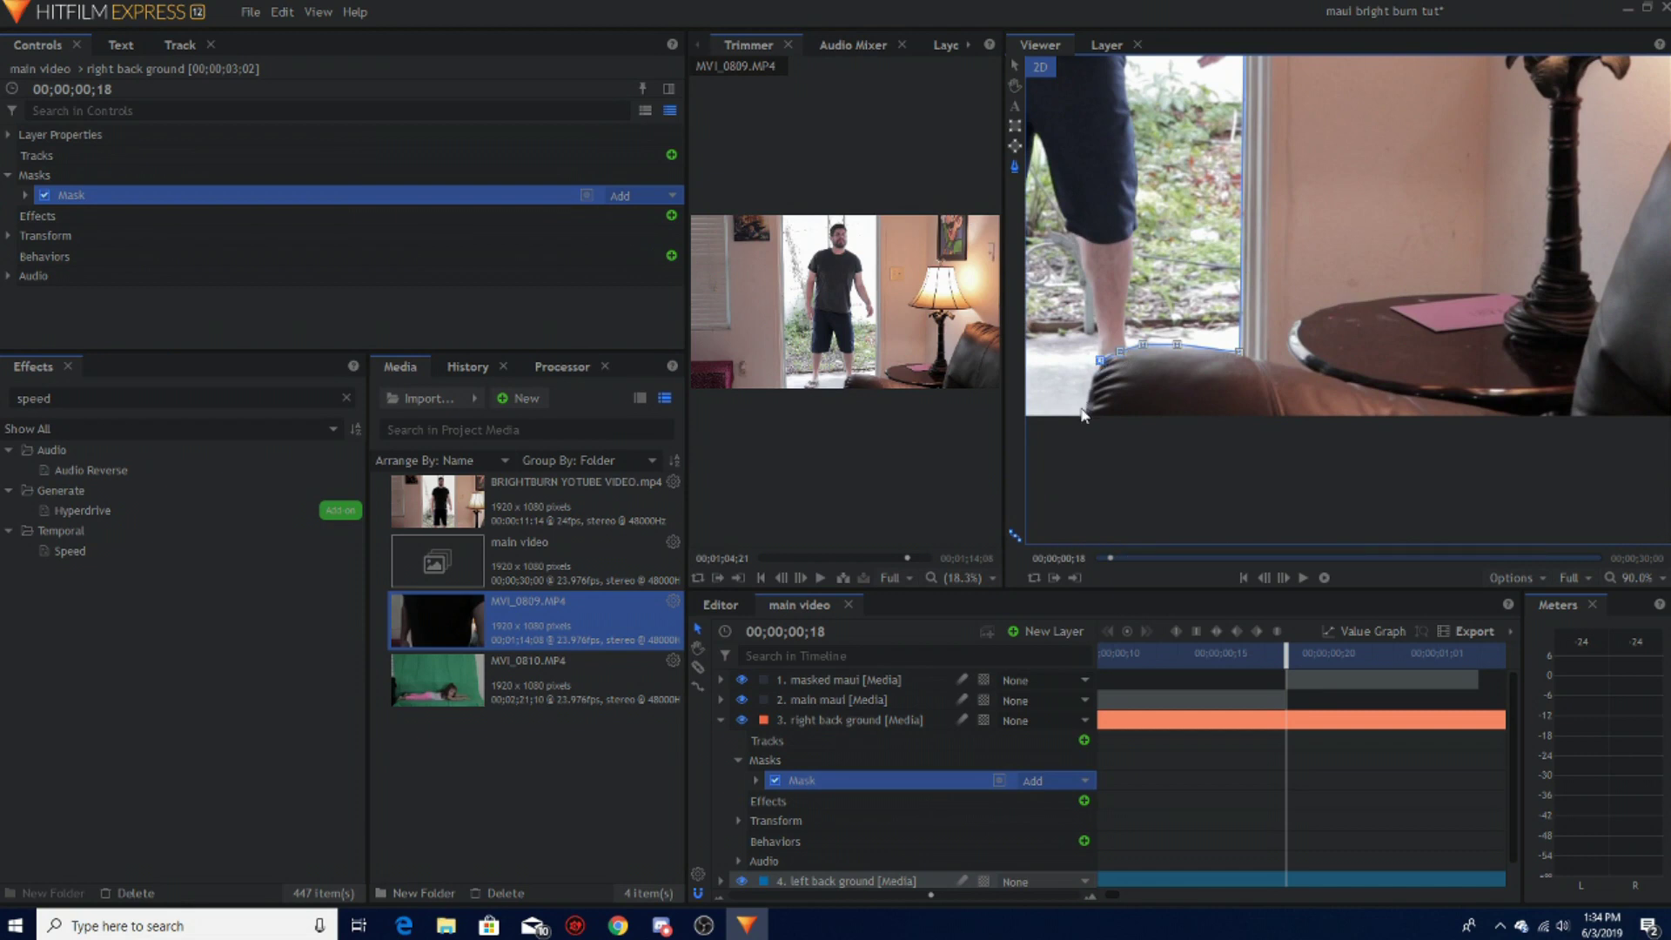
click(1520, 462)
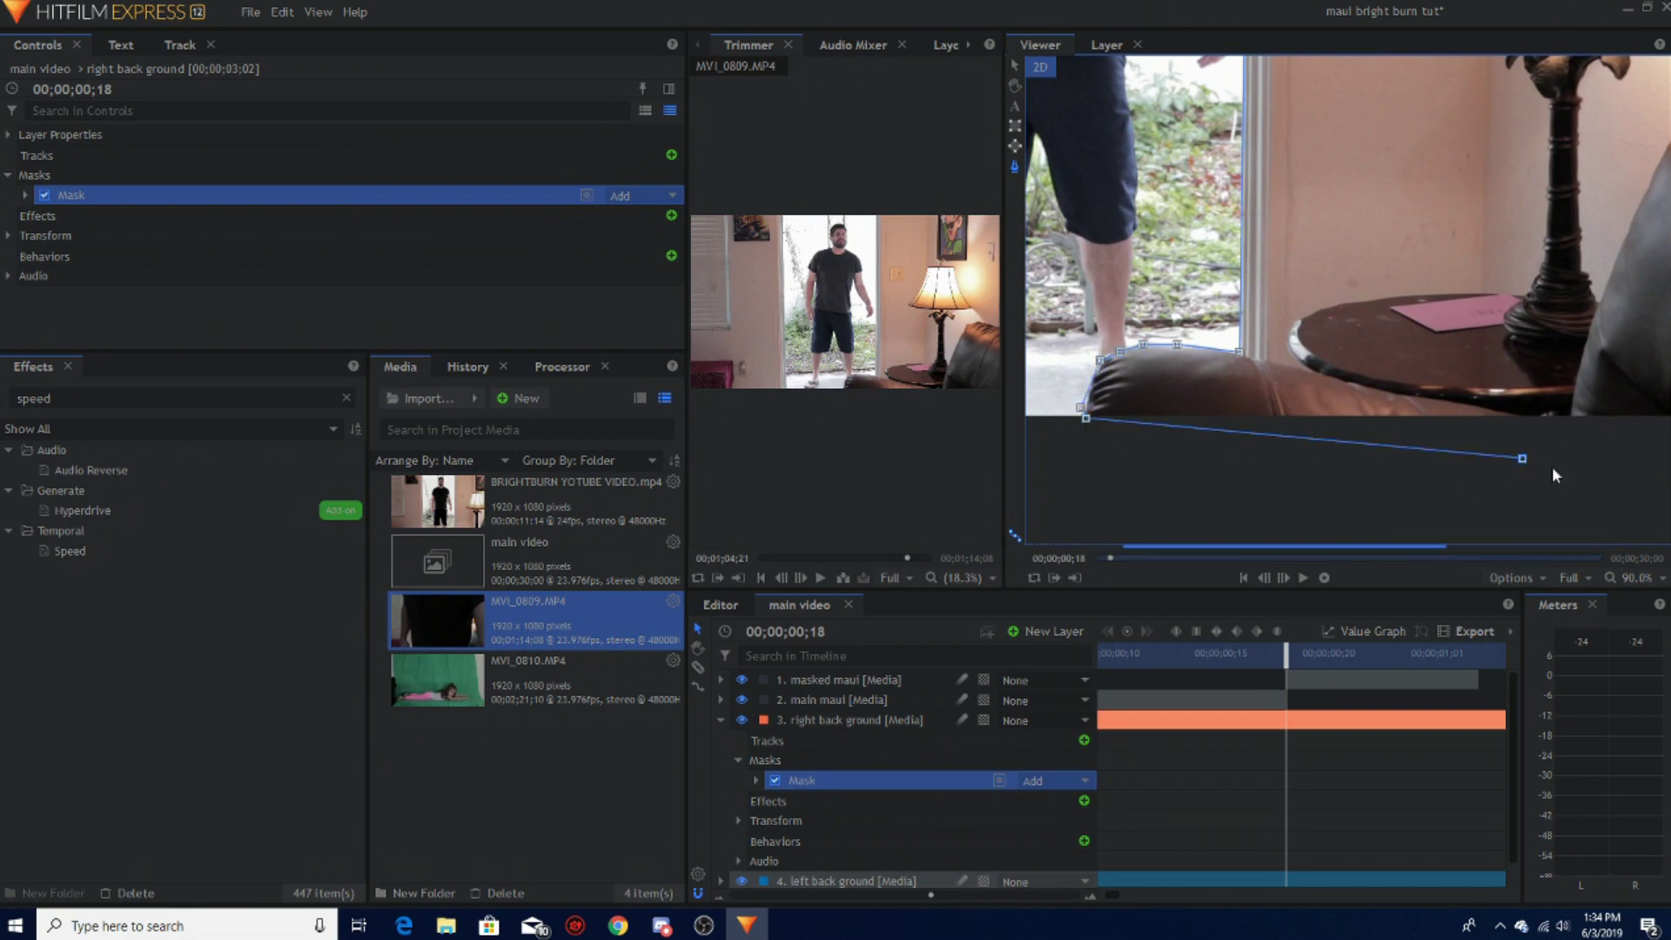
Step: Run the mask around the footage's bottom-right and top-right corners, close it at the starting point, and collapse the layer
drag(1521, 430, 1230, 481)
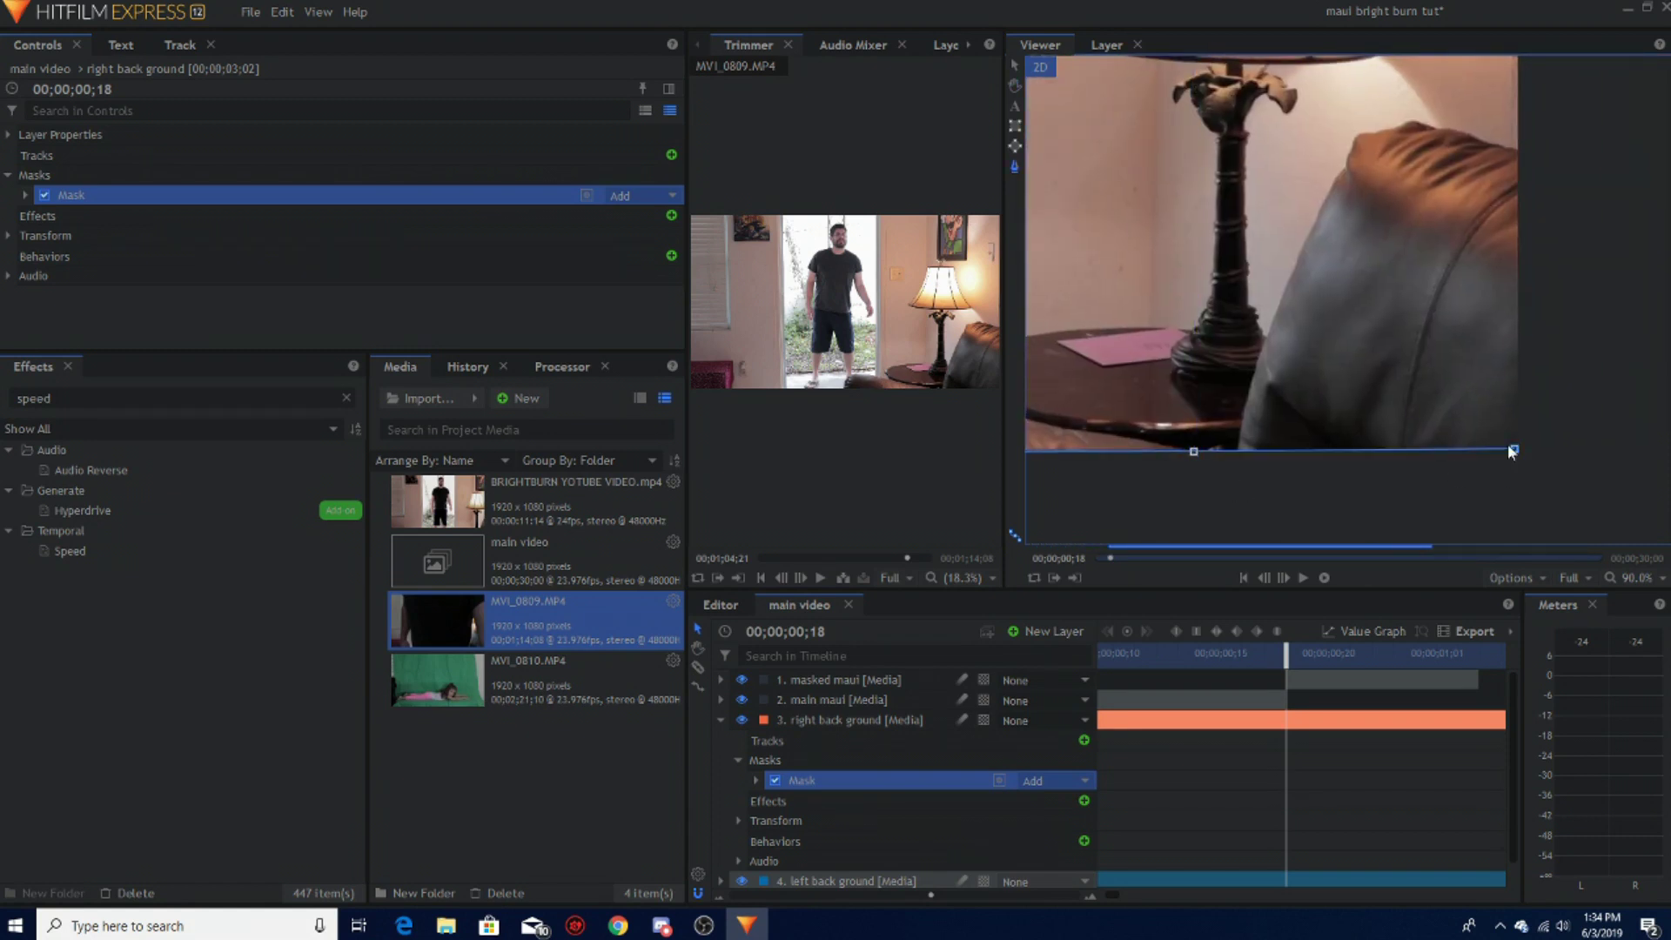
scroll(1507, 444, down, 5)
scroll(1212, 478, up, 3)
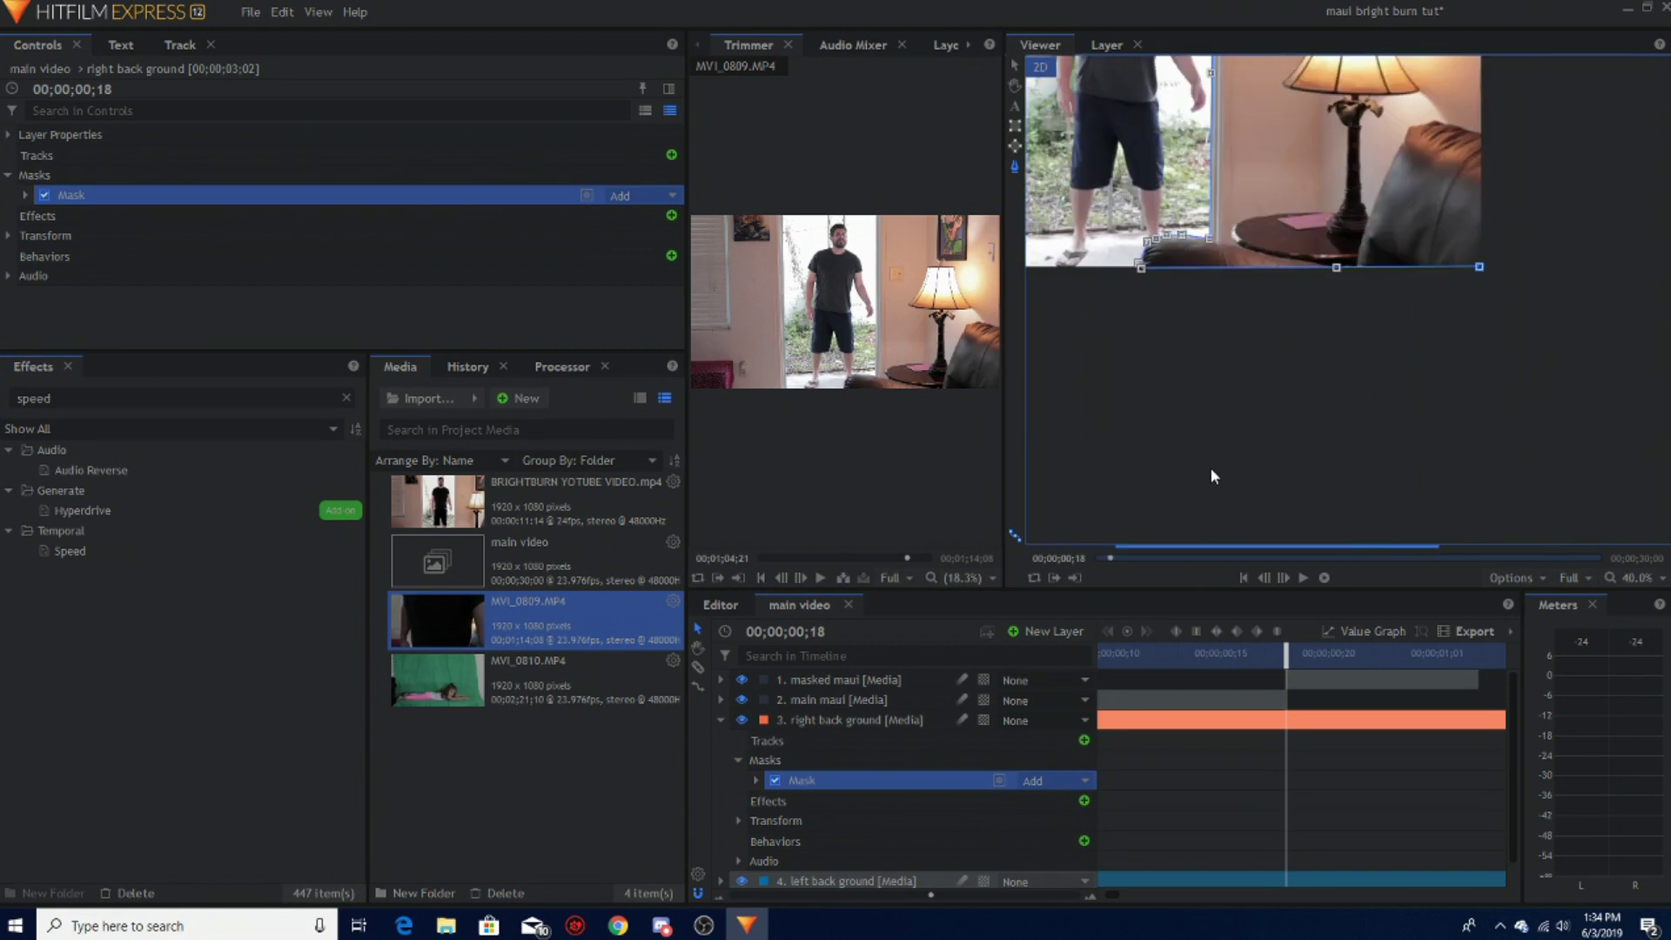
drag(1272, 452, 1081, 549)
key(p)
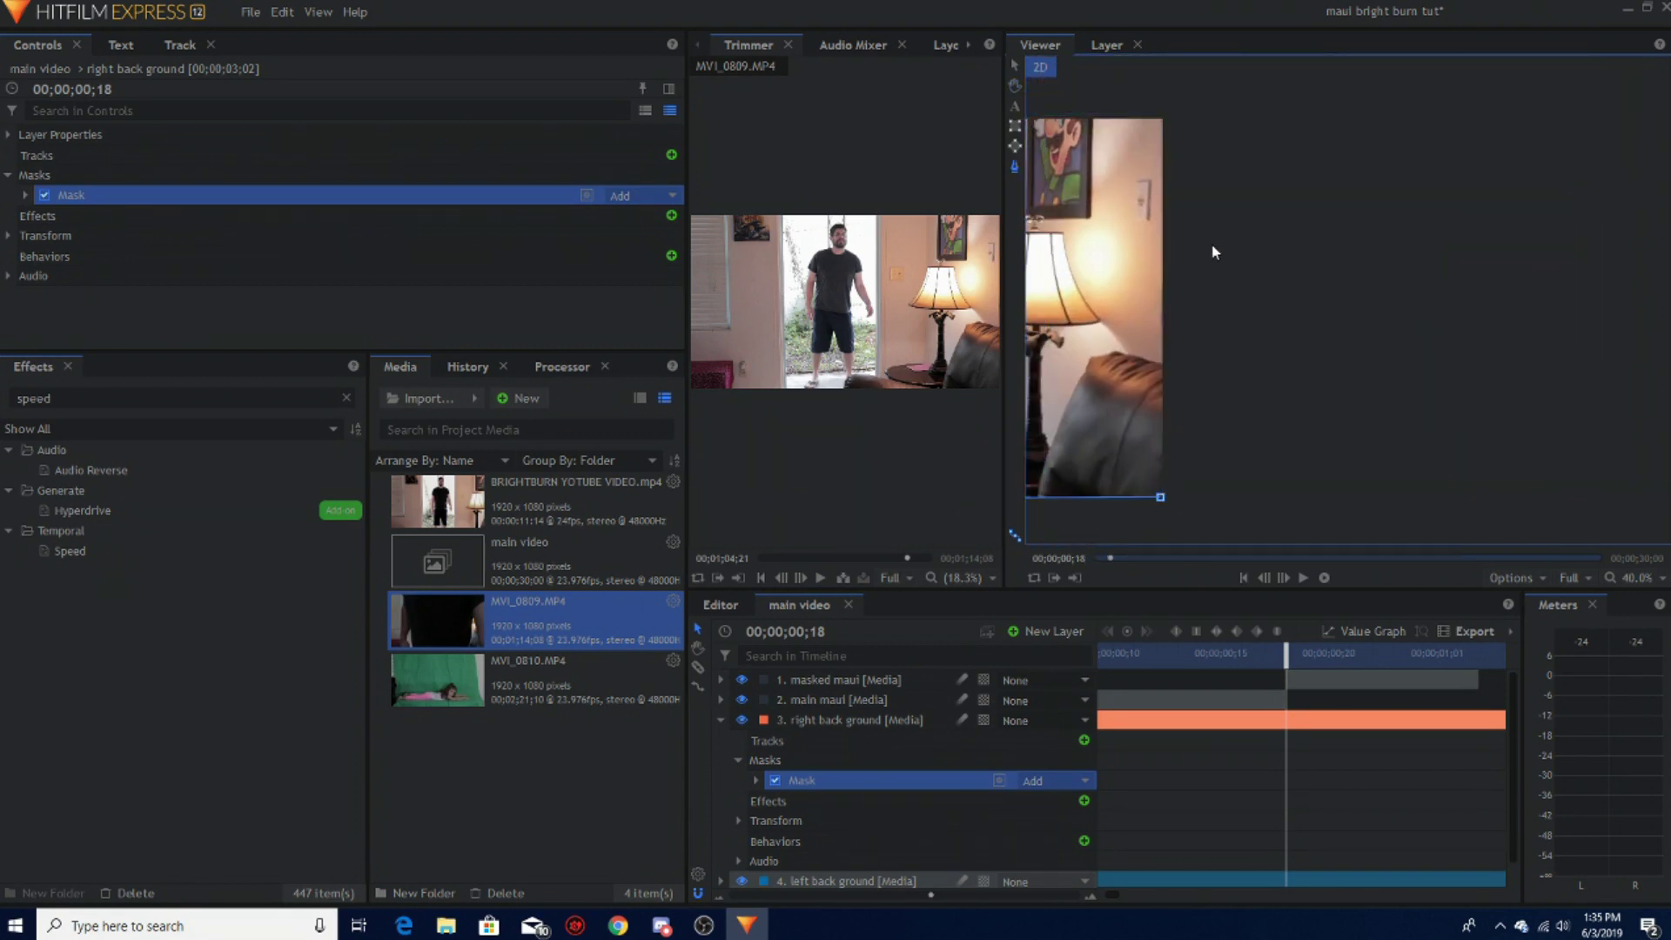
drag(1199, 138, 1411, 199)
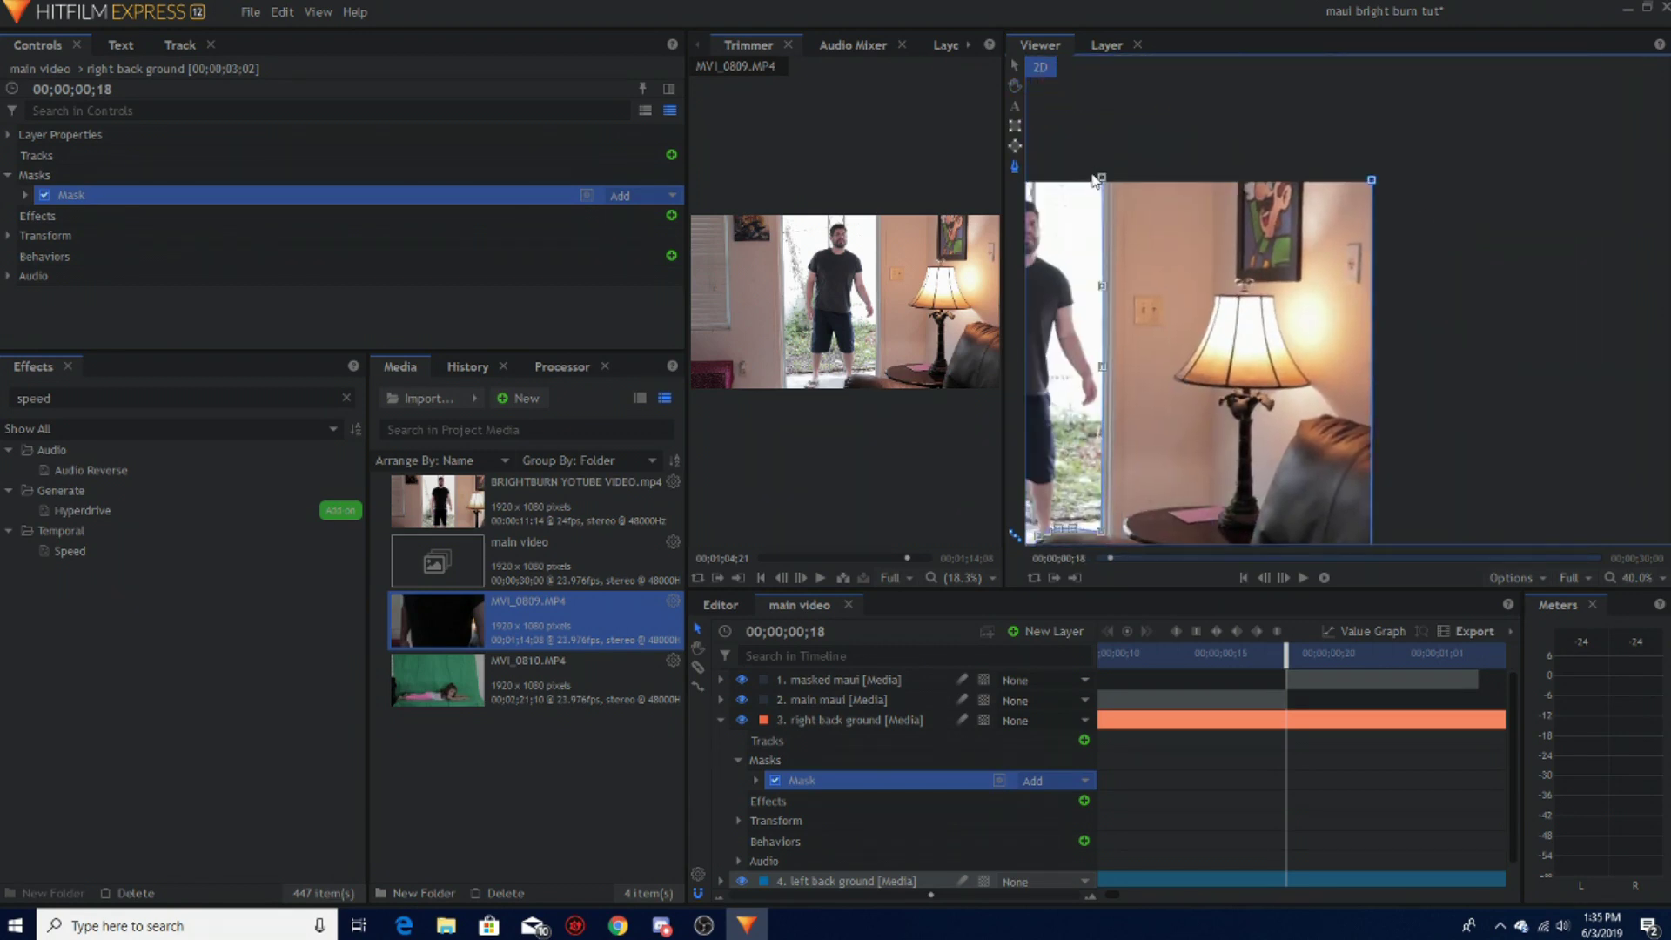
click(1102, 181)
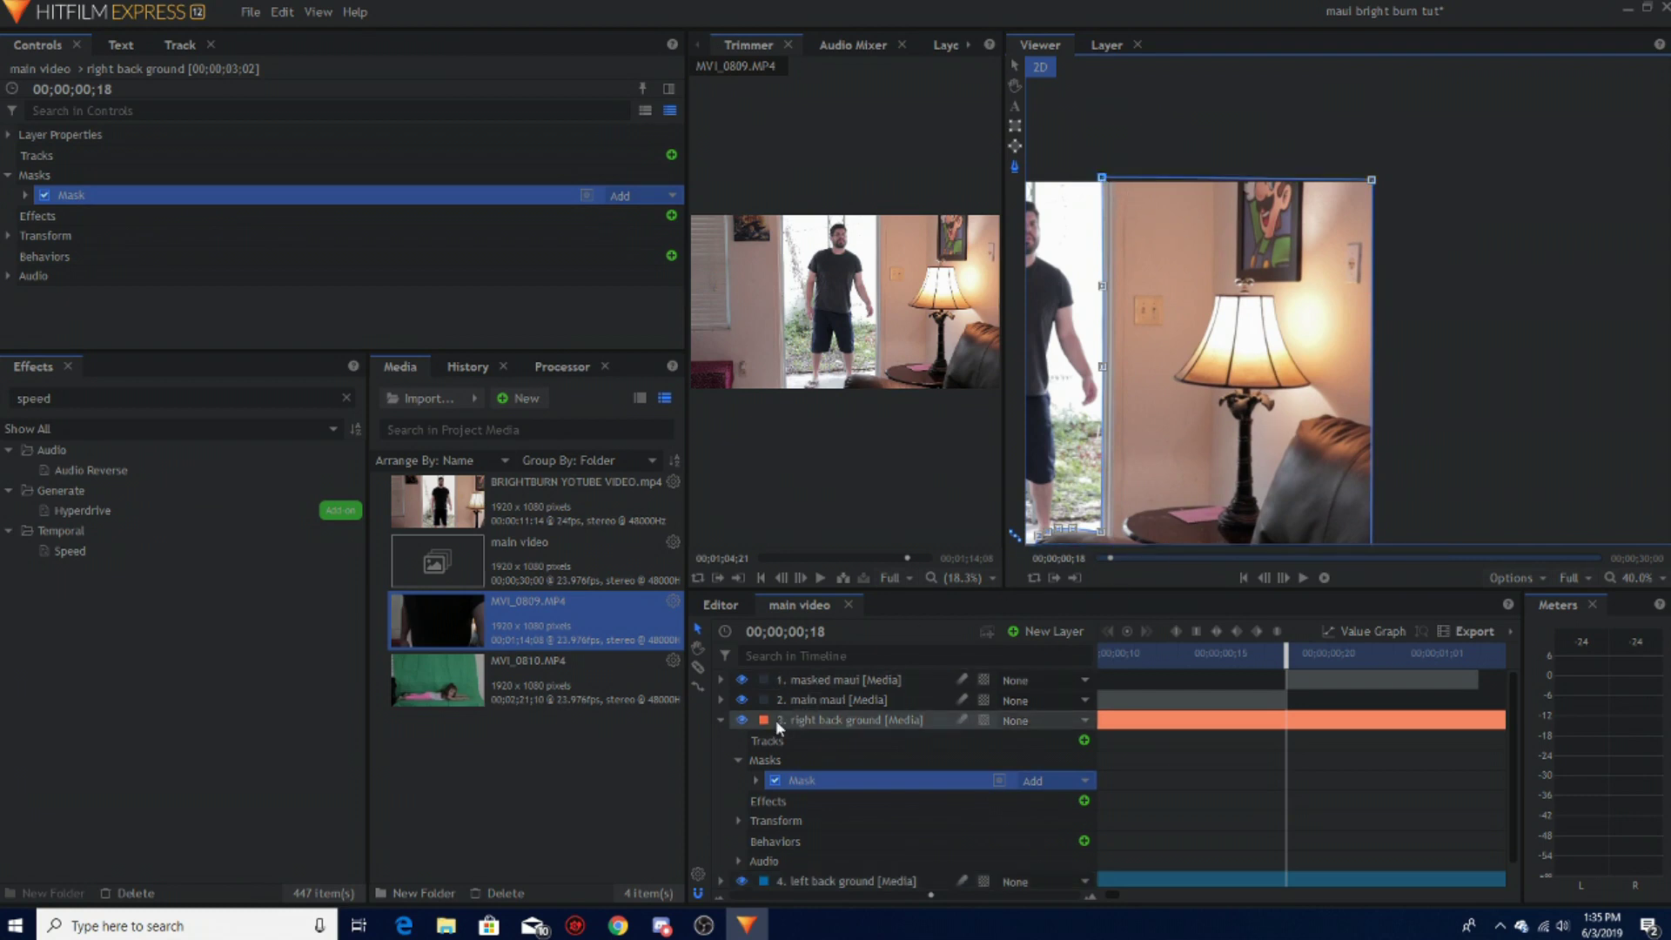
click(722, 721)
Step: Start a freehand mask on the left back ground layer along the doorway's left edge, working down from the frame top
click(804, 744)
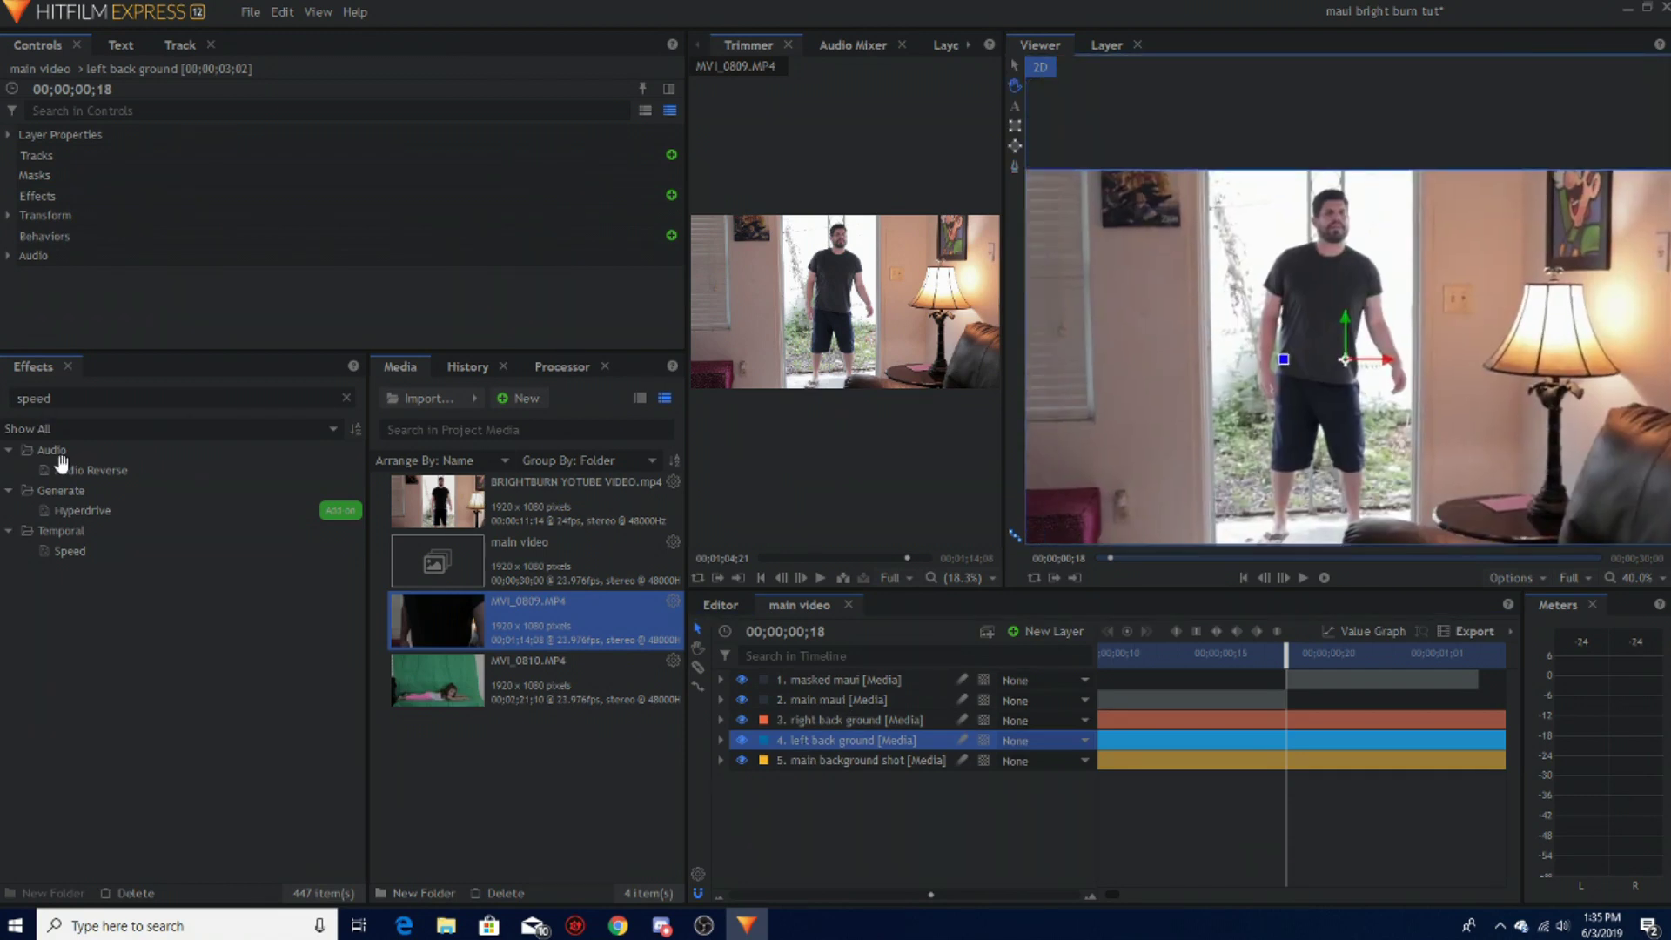
drag(1141, 281, 1378, 283)
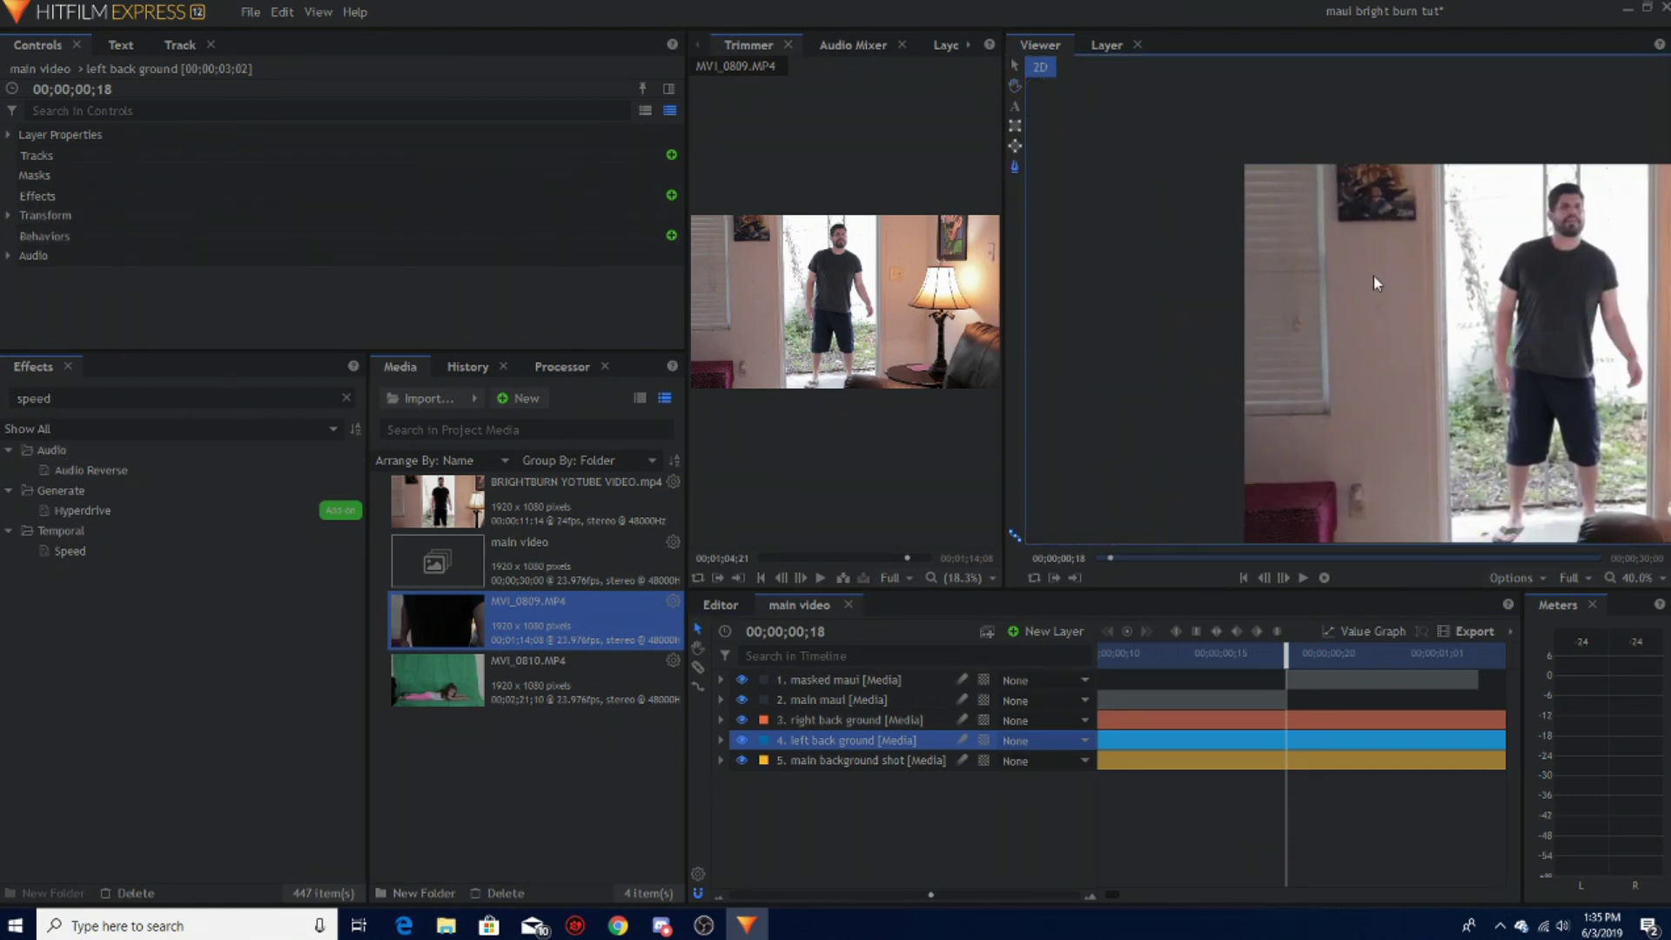
drag(1145, 435, 1061, 380)
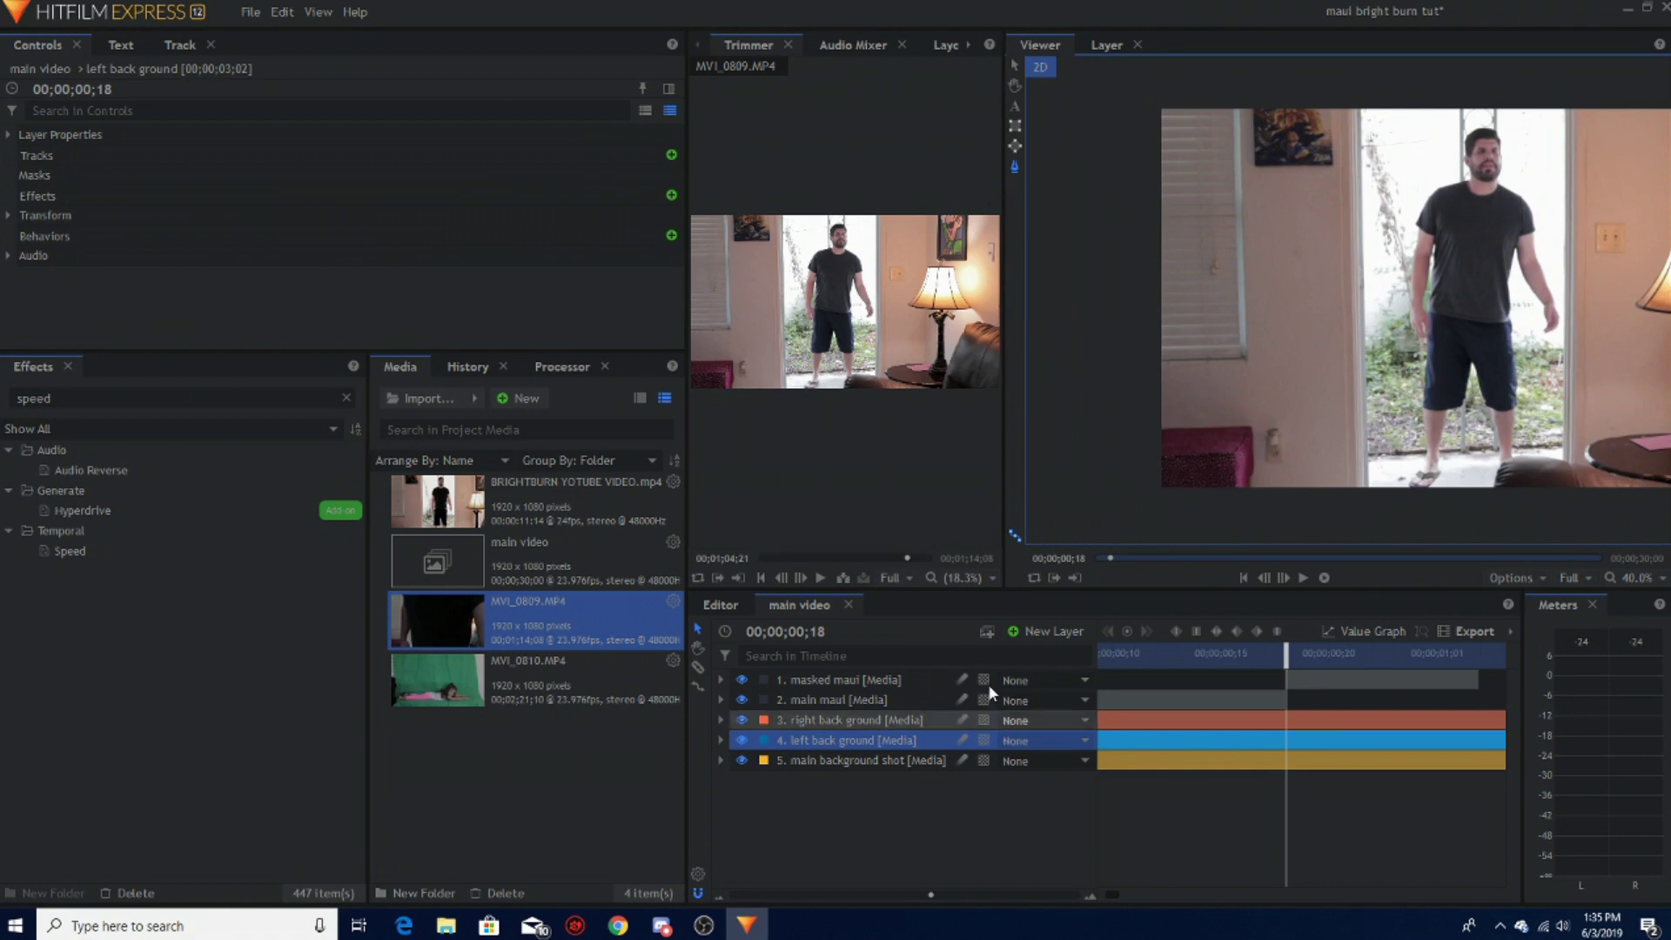
click(1359, 112)
scroll(1368, 131, up, 3)
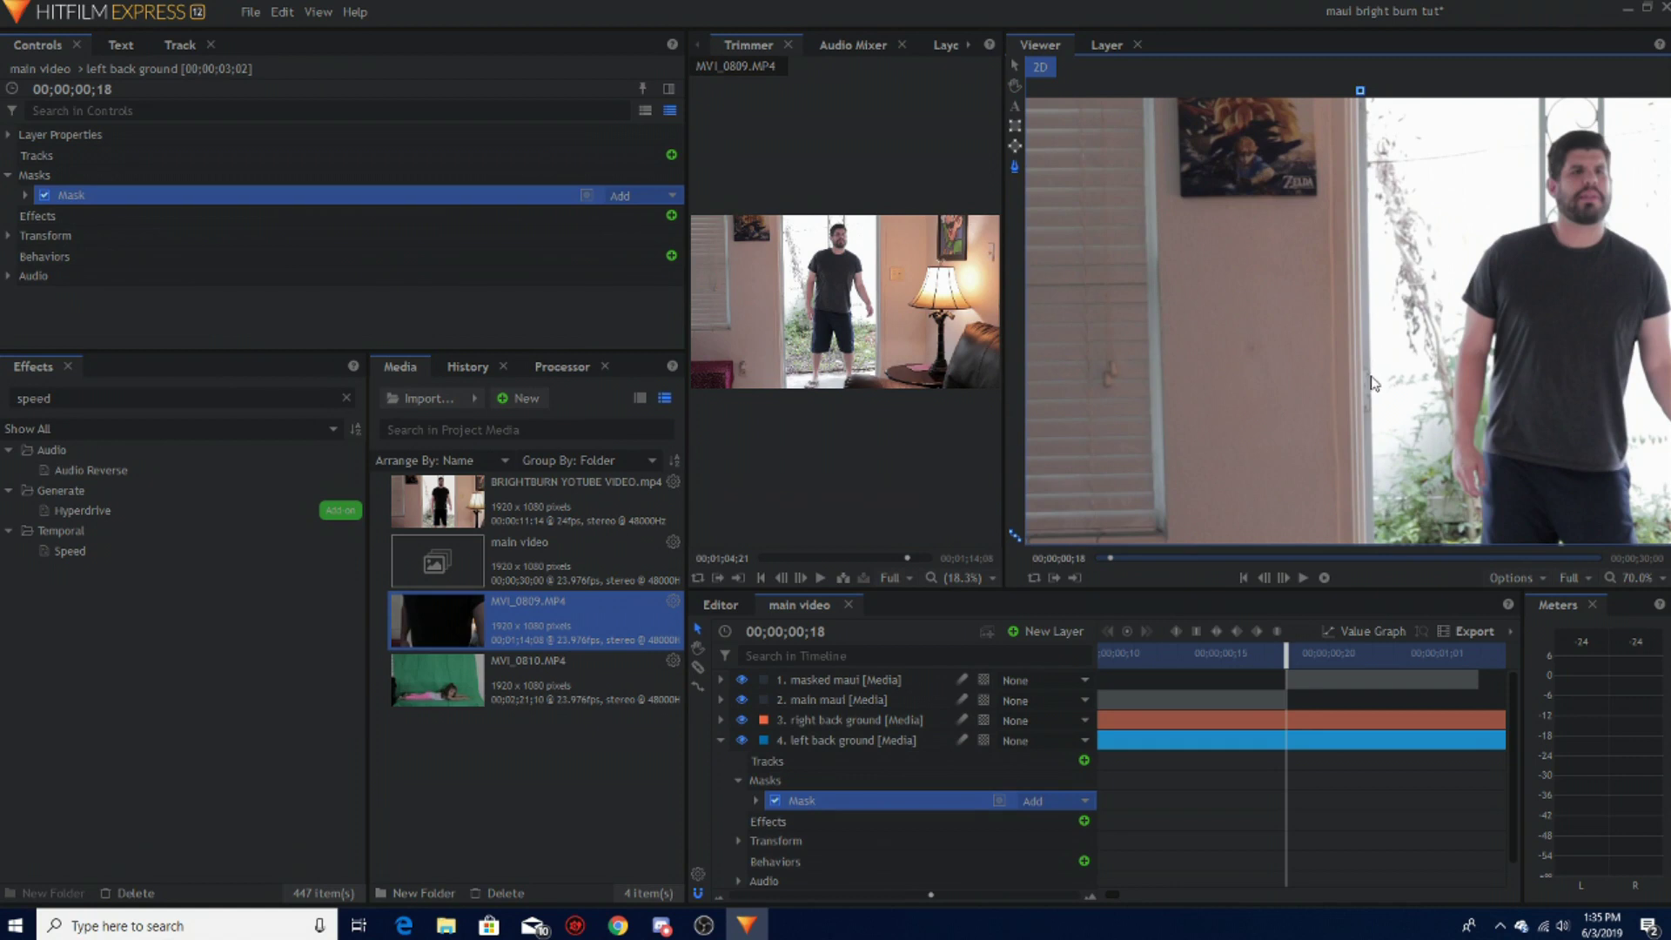
drag(1420, 463, 1401, 171)
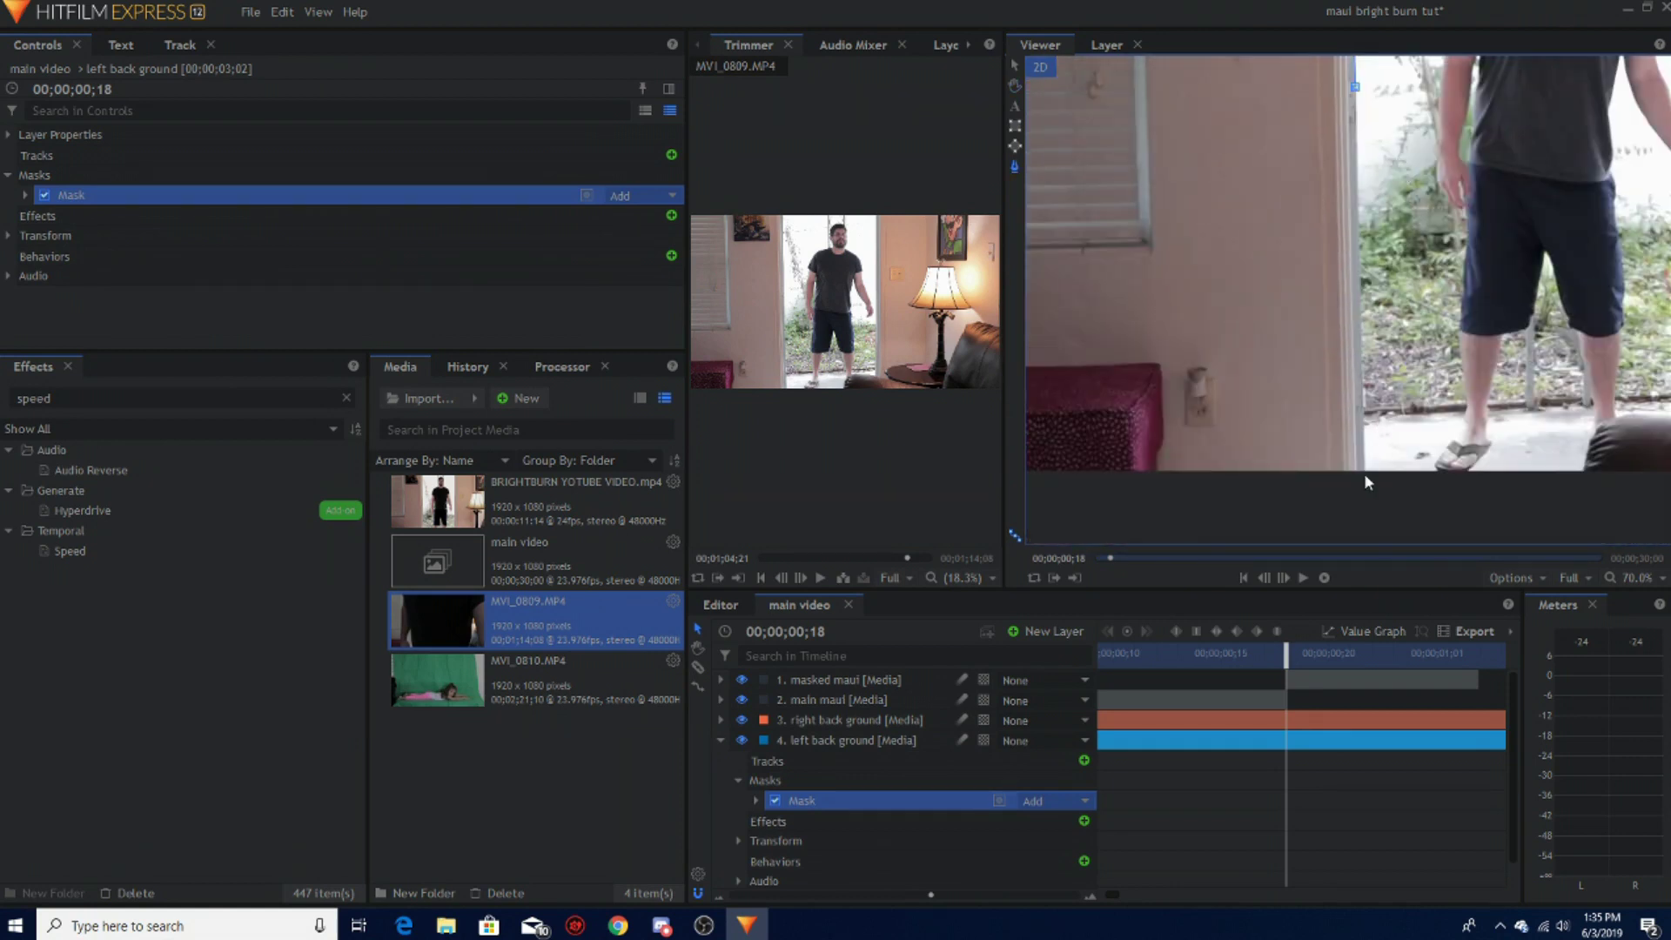
Step: Complete the left back ground mask around the footage's bottom-left and top-left corners and close it at the starting point
key(h)
drag(1209, 483, 1467, 484)
key(q)
key(ctrl+z)
key(ctrl+z)
key(ctrl+z)
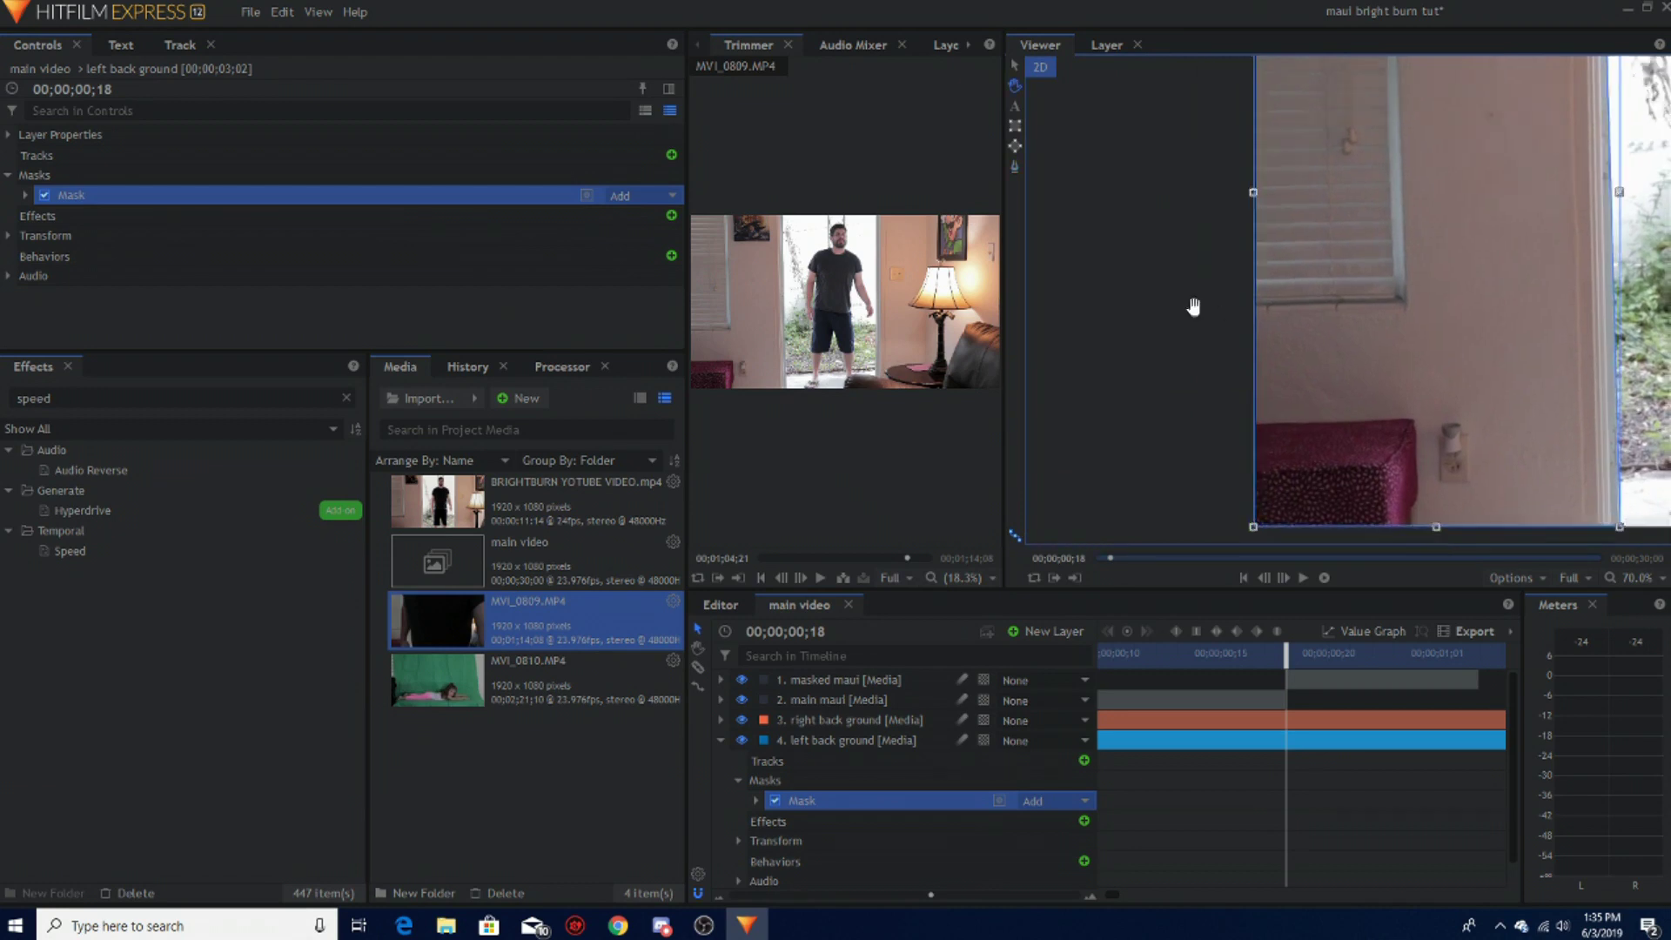
key(h)
key(q)
click(1198, 215)
click(1542, 212)
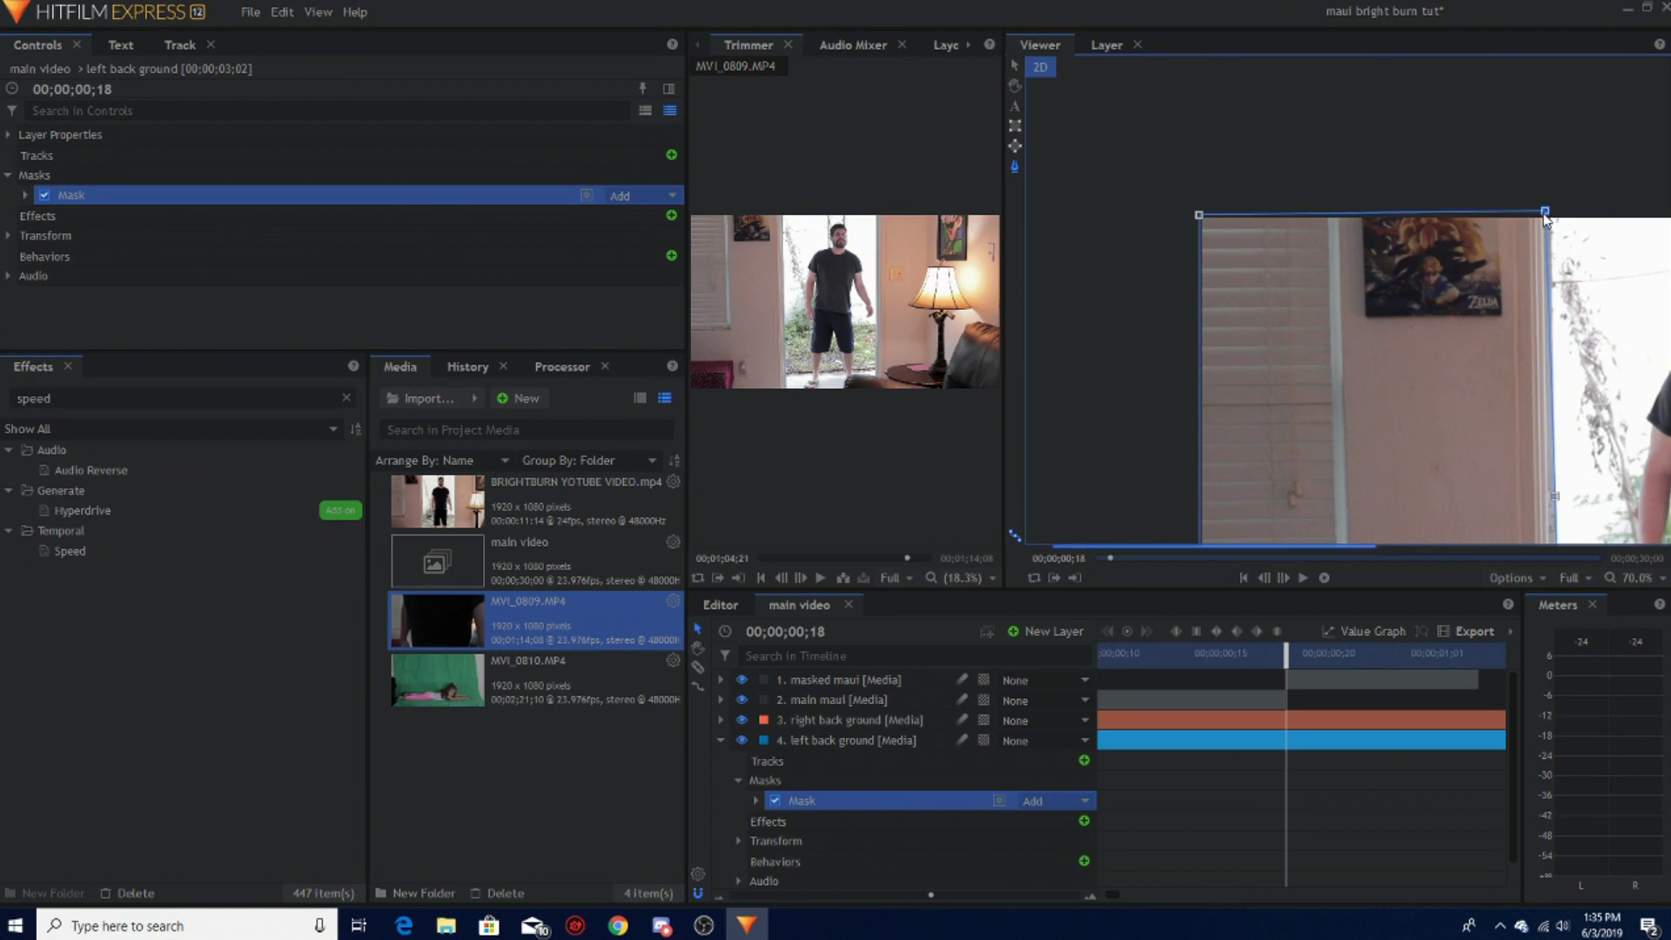
Step: Save the project and bring the whole frame into view
click(249, 11)
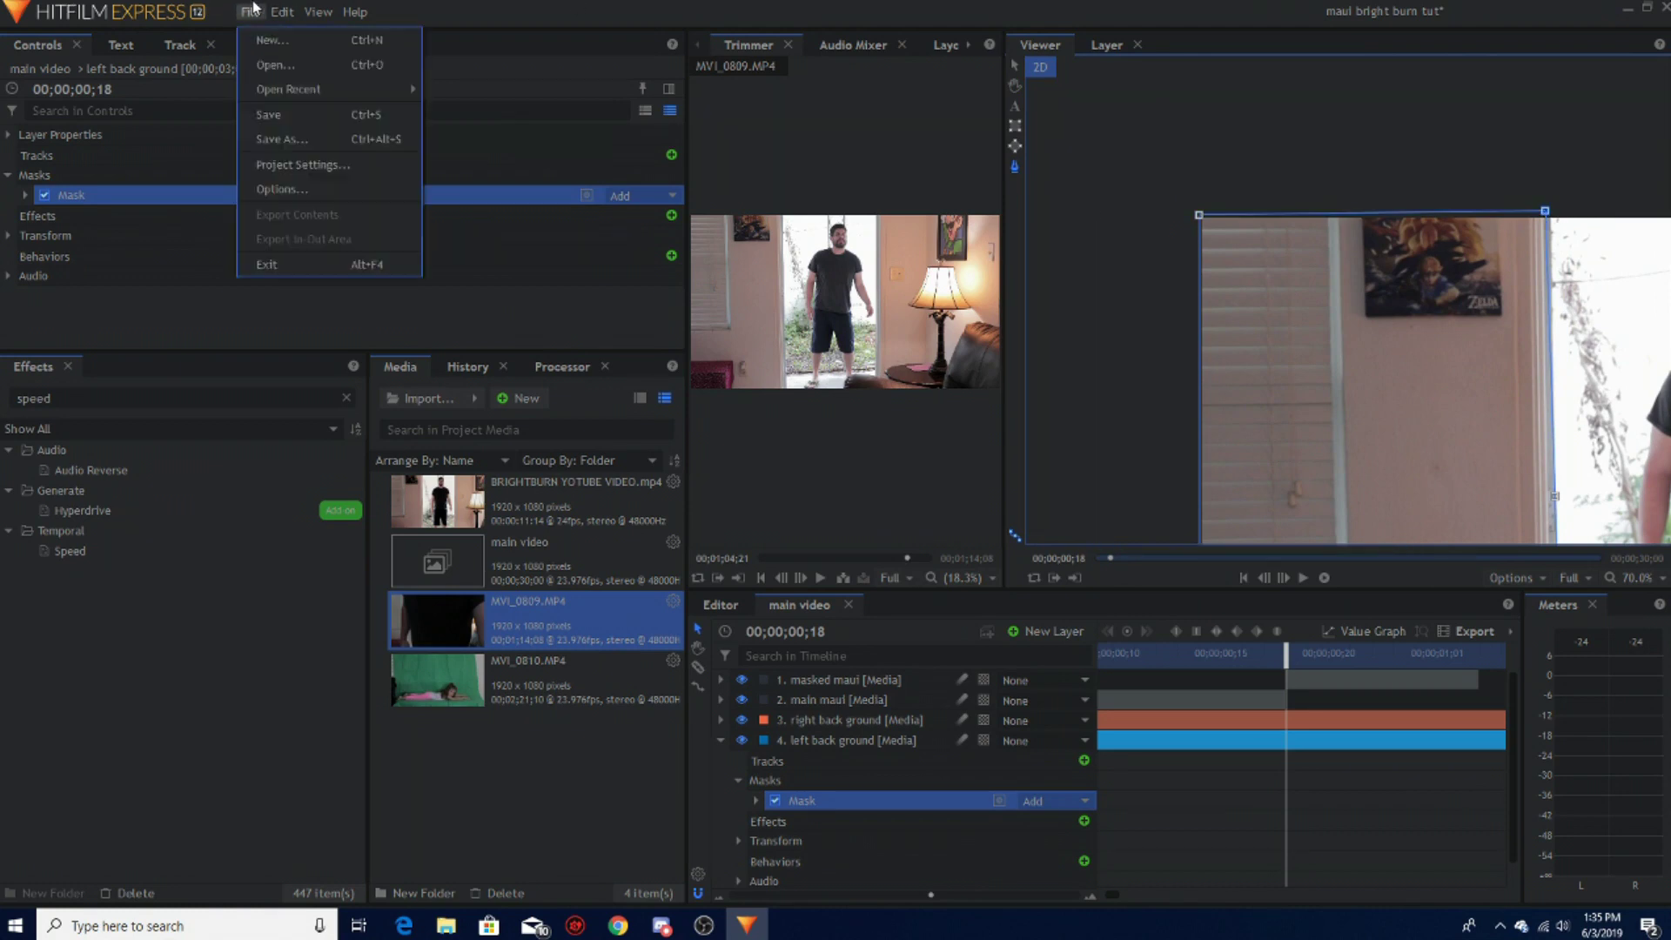
click(257, 113)
scroll(1345, 265, down, 2)
scroll(1339, 296, down, 2)
scroll(1339, 296, up, 1)
drag(1340, 396, 1117, 346)
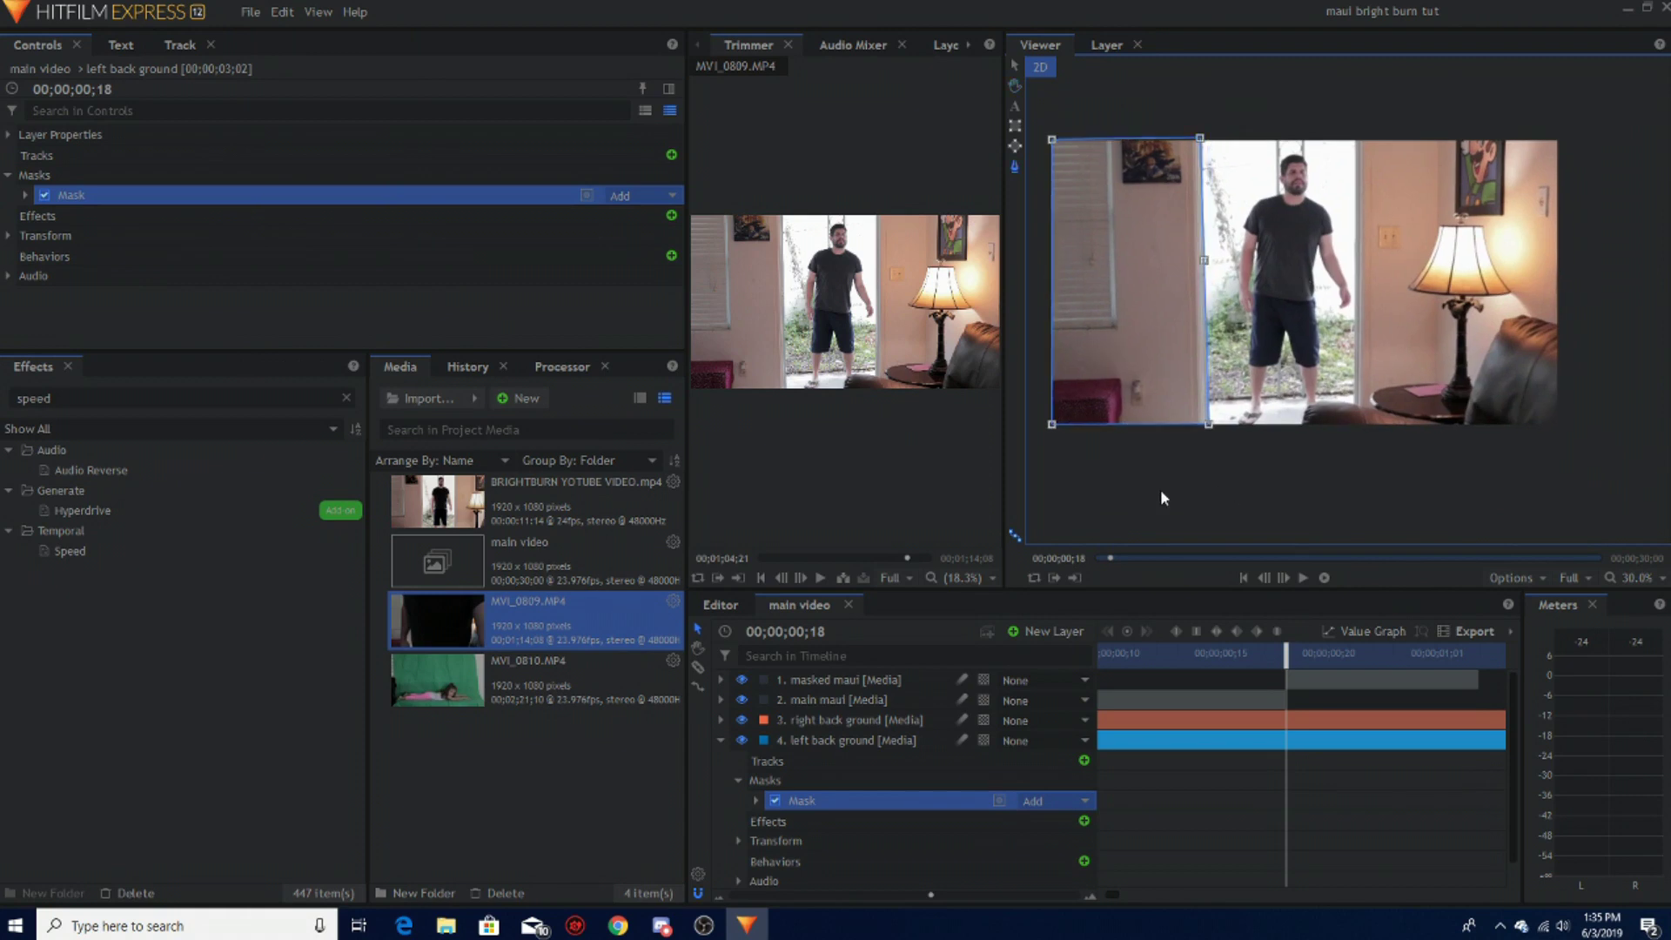
Step: Slide the masked maui layer horizontally over the left wall and back, and undo the move
click(1017, 67)
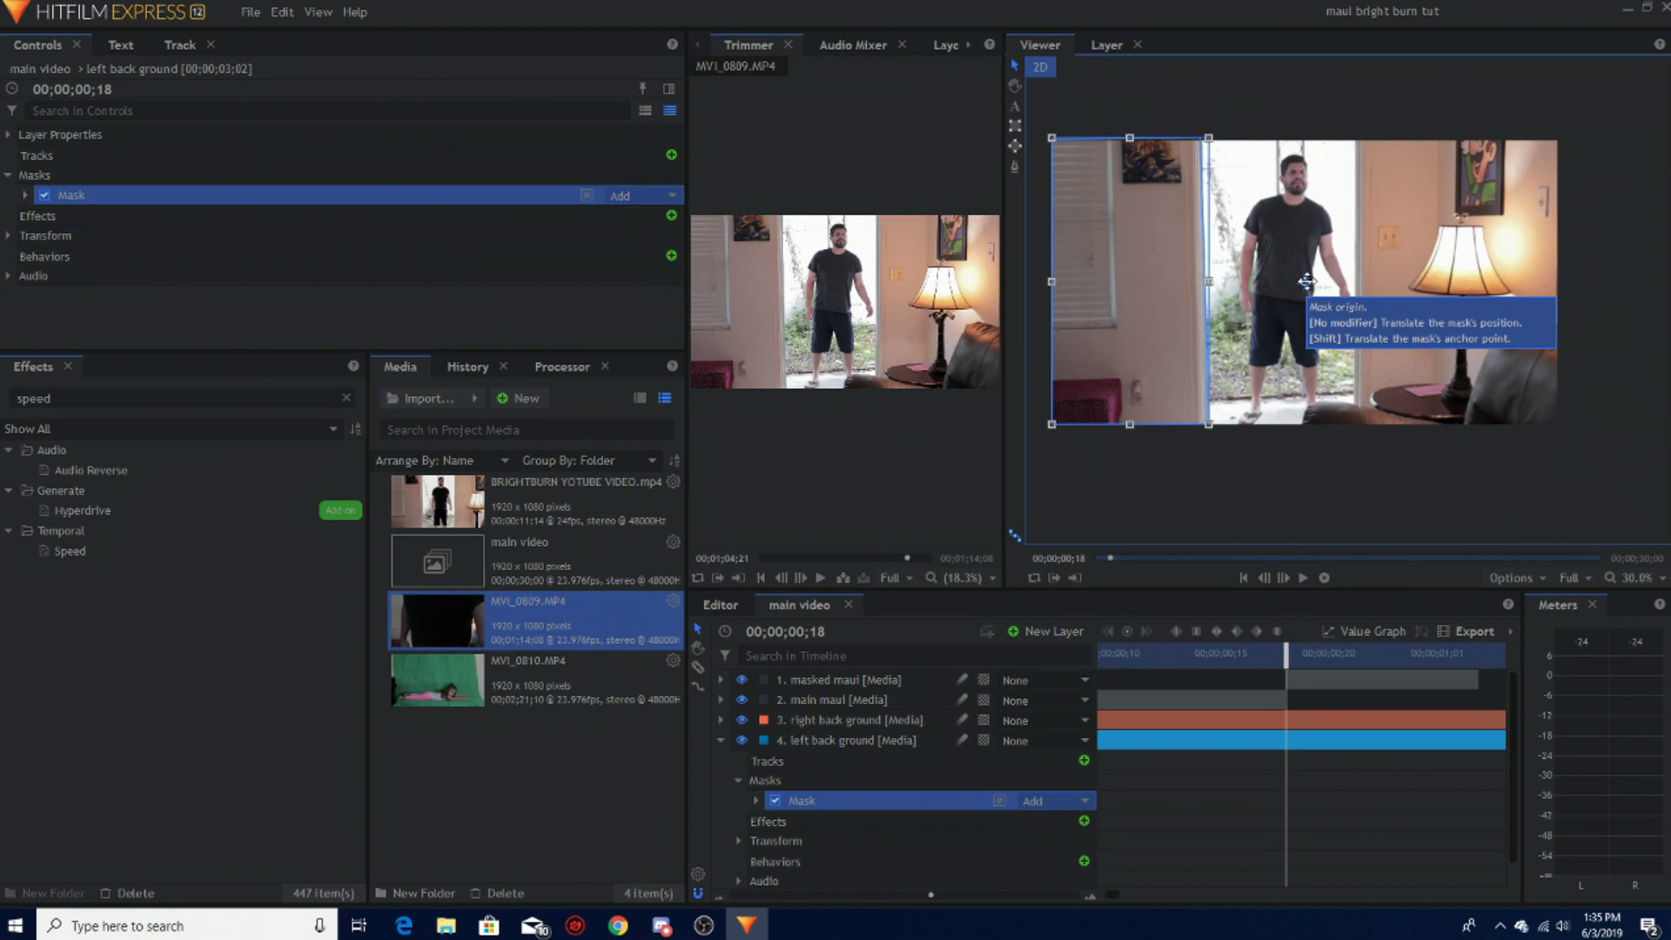
click(925, 679)
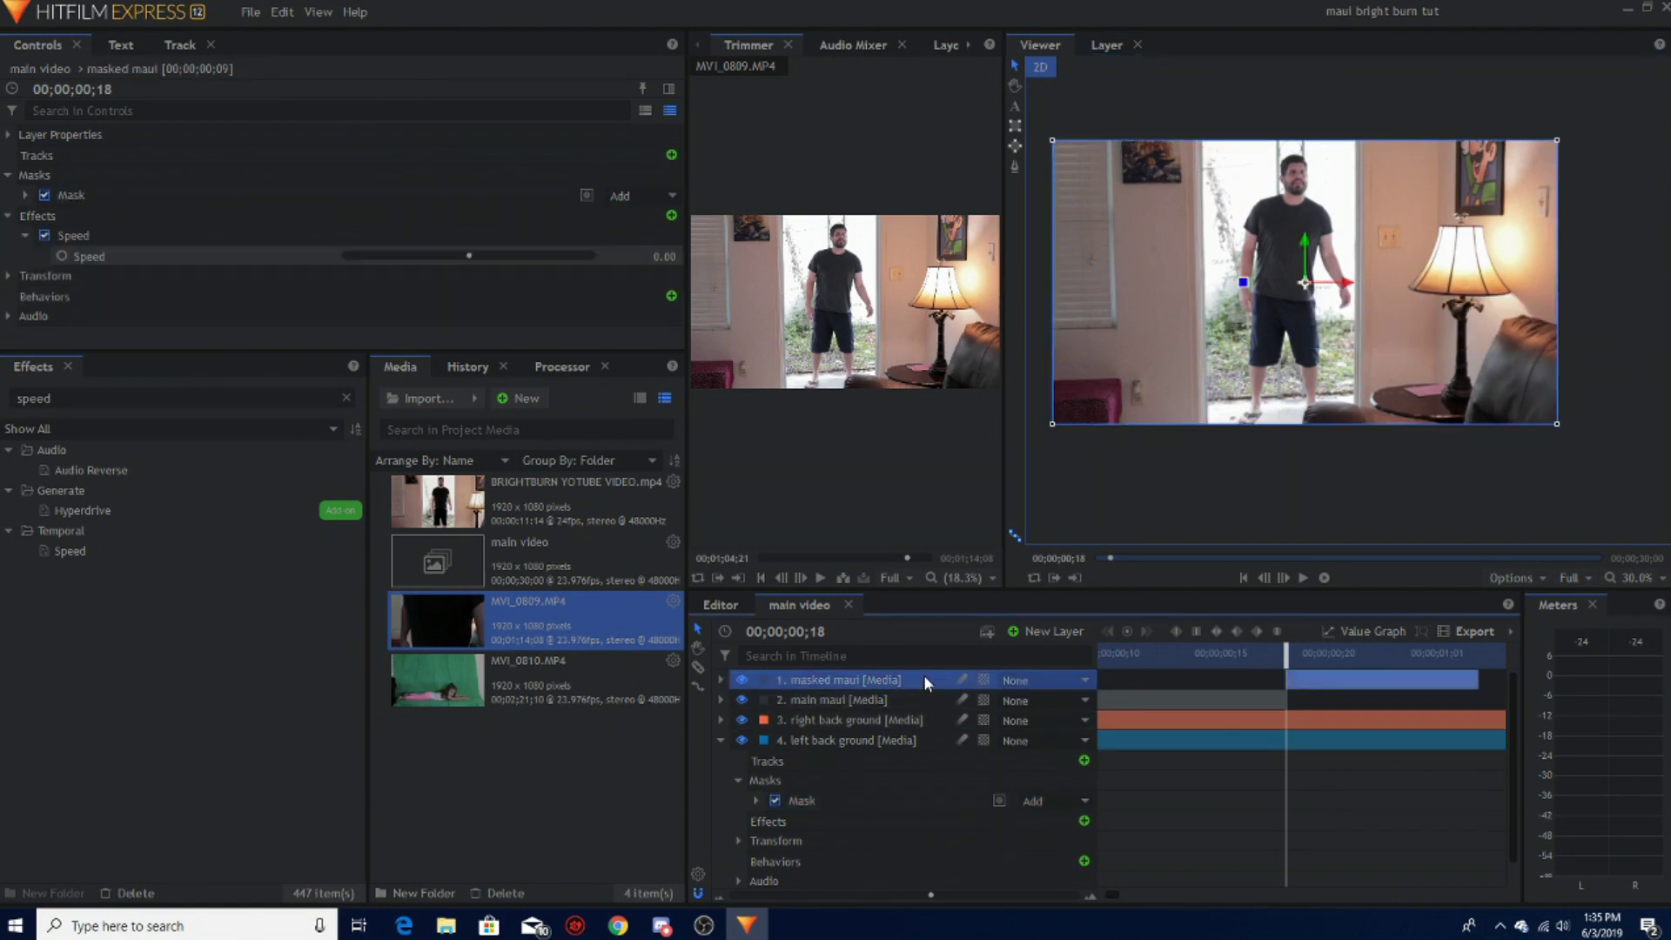
drag(1347, 287, 1166, 280)
drag(1328, 292, 1347, 290)
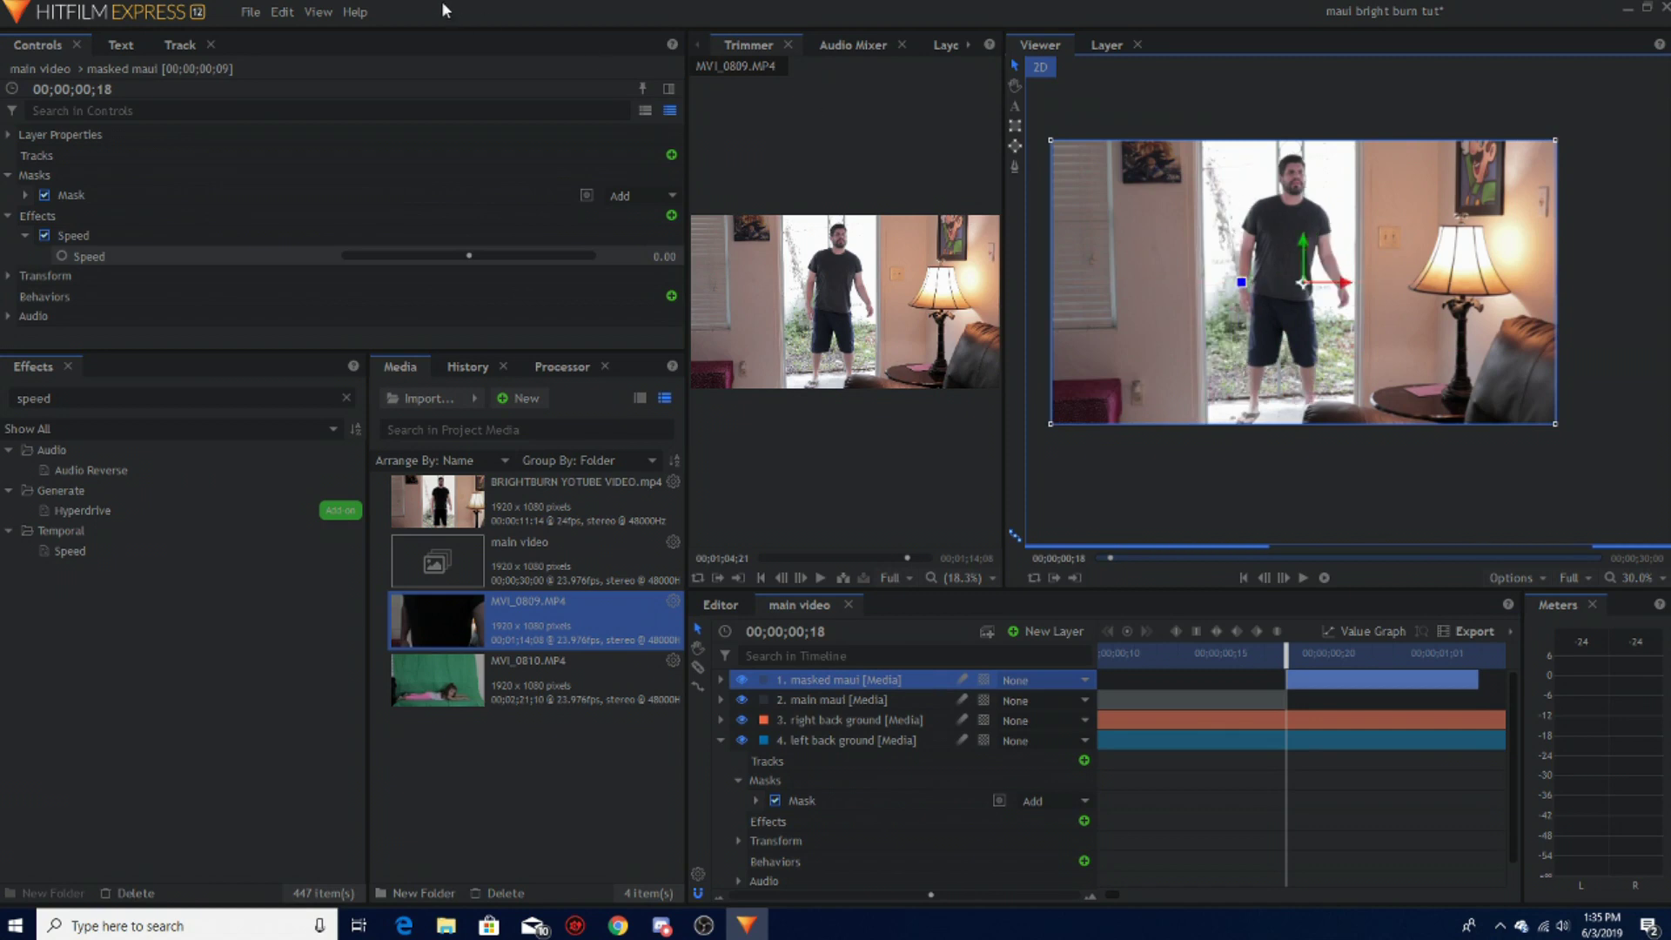
click(282, 12)
click(330, 39)
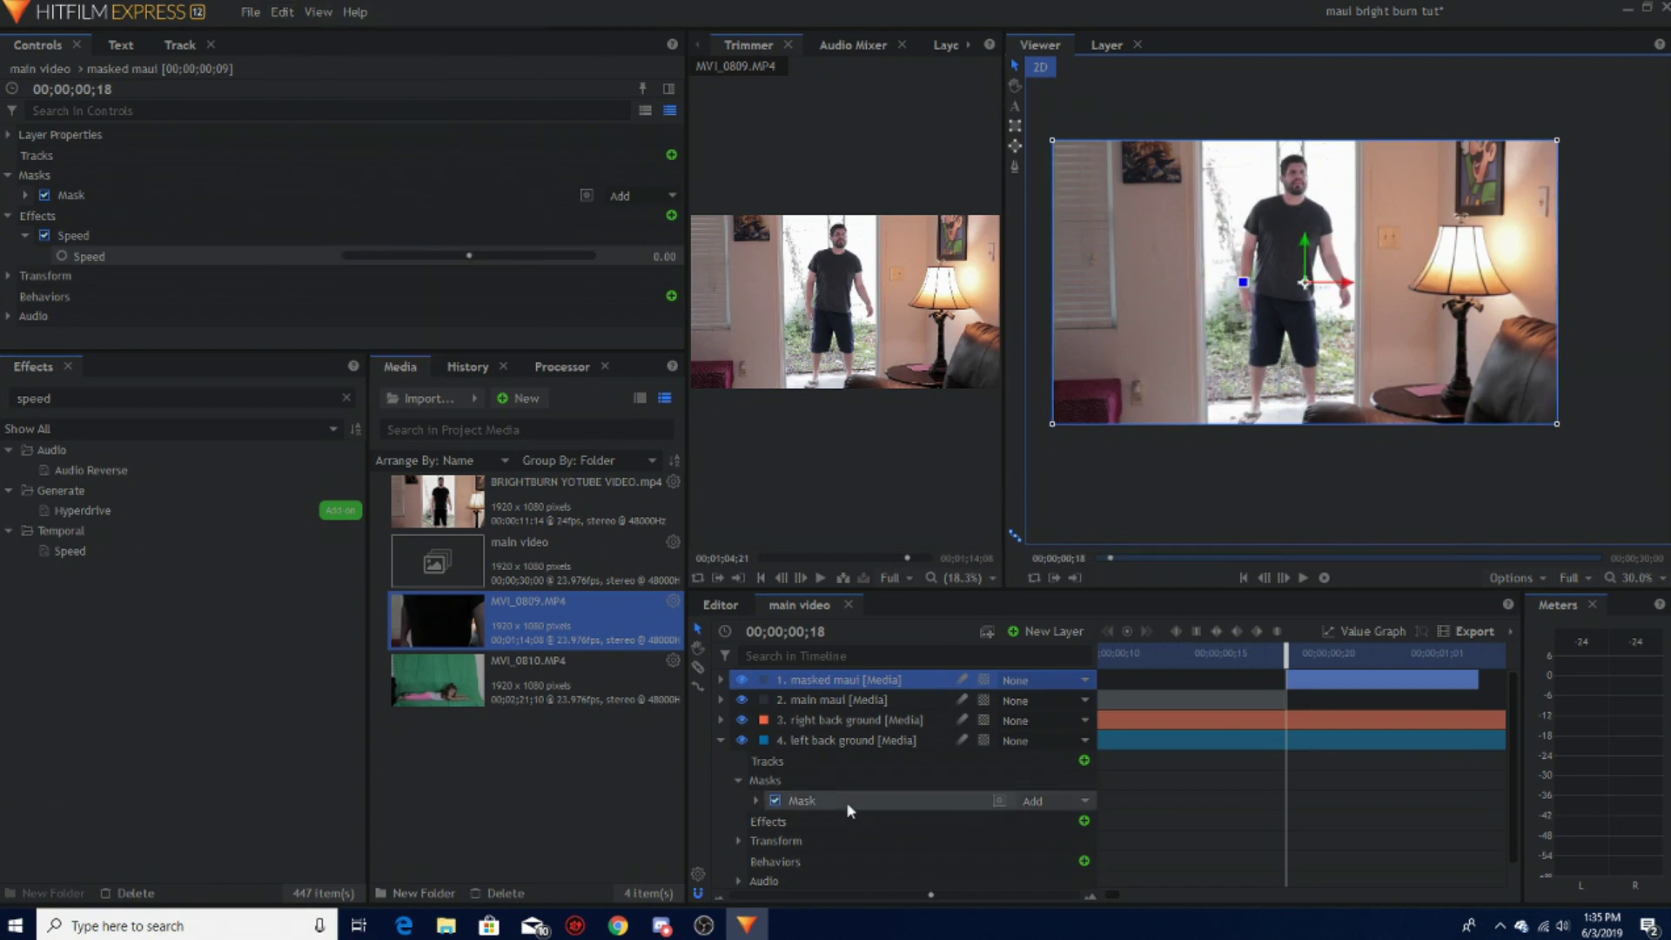
Step: Move the right back ground layer to the top of the stack and the left back ground layer directly beneath it
click(830, 722)
drag(833, 674, 833, 674)
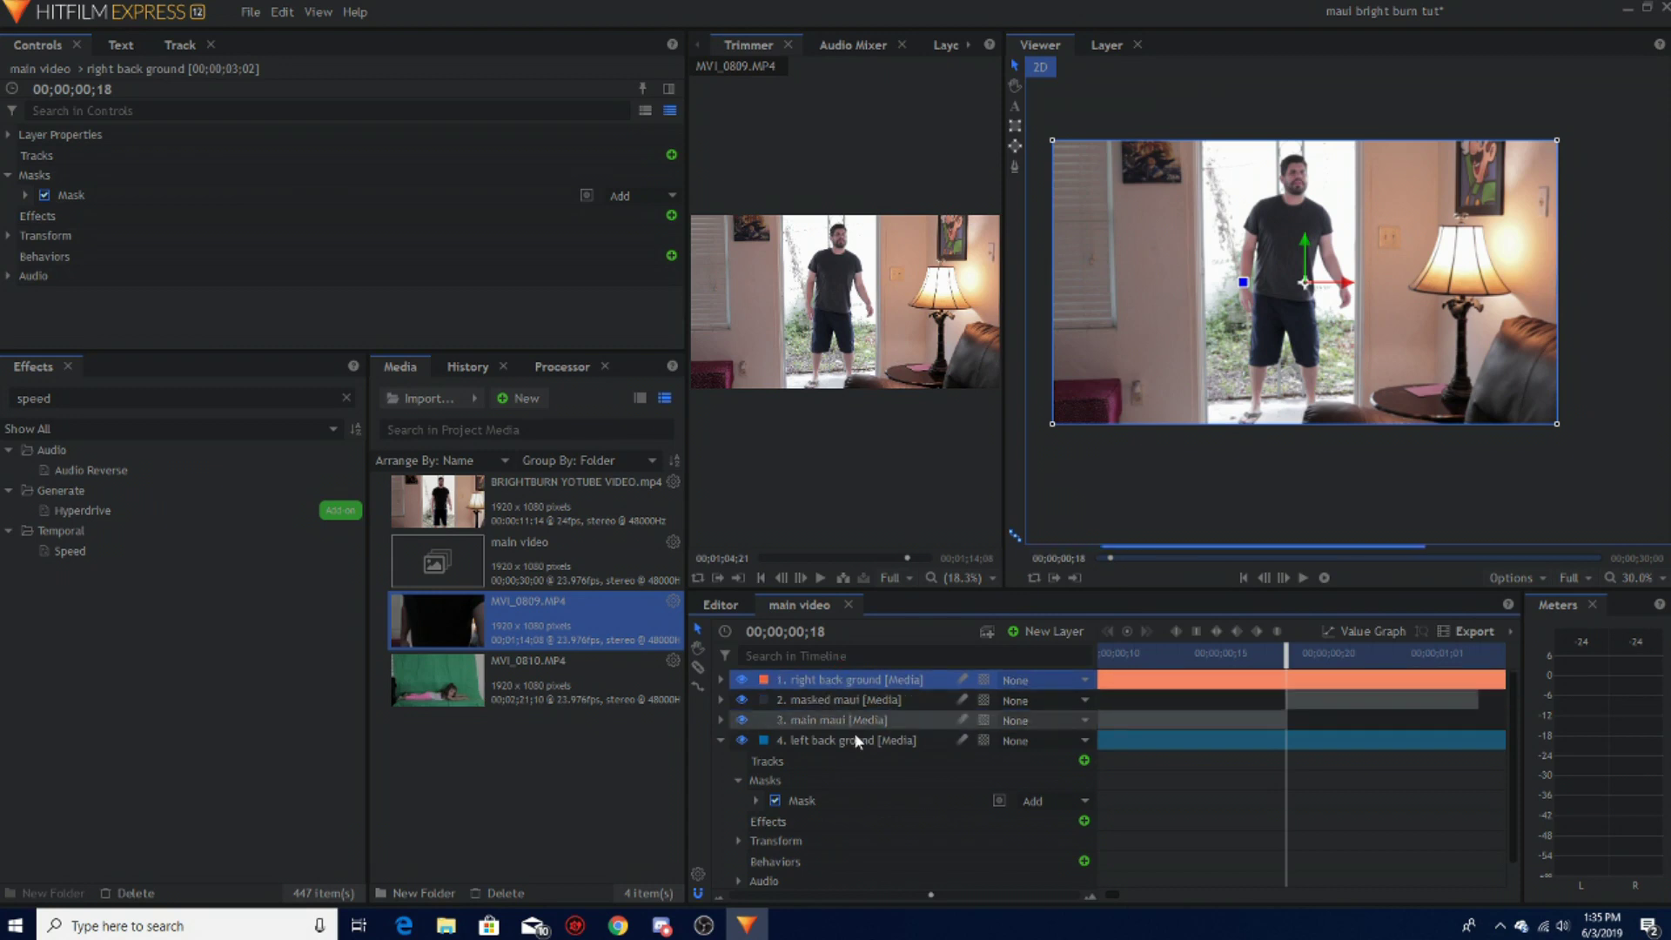
scroll(881, 818, down, 1)
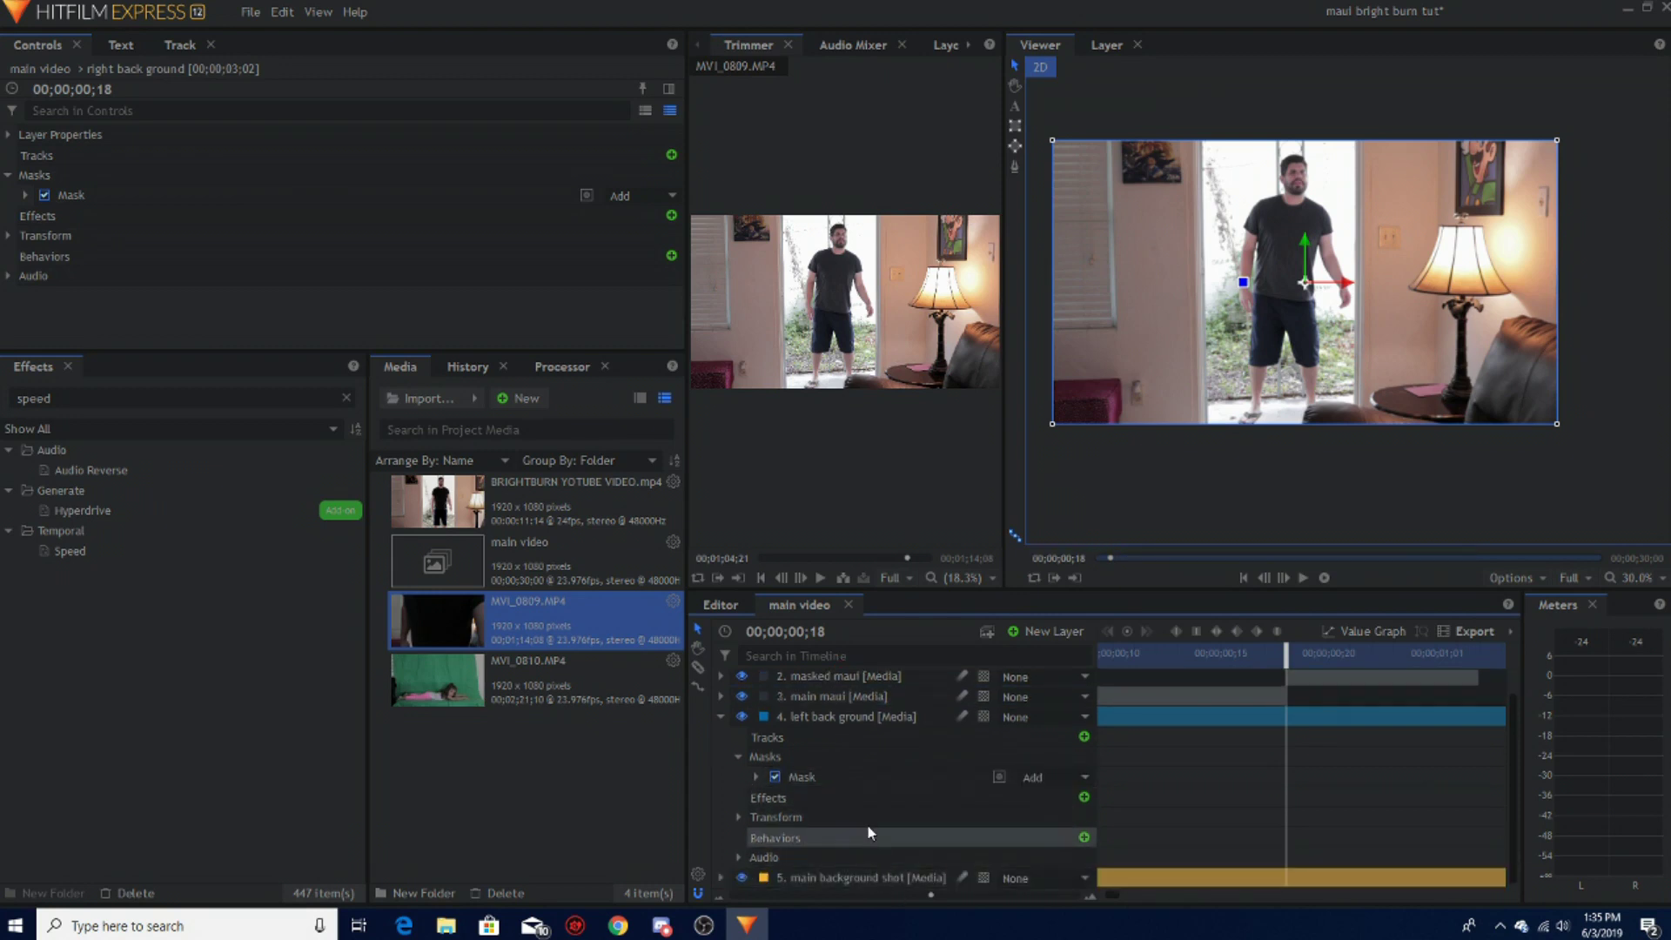
click(720, 716)
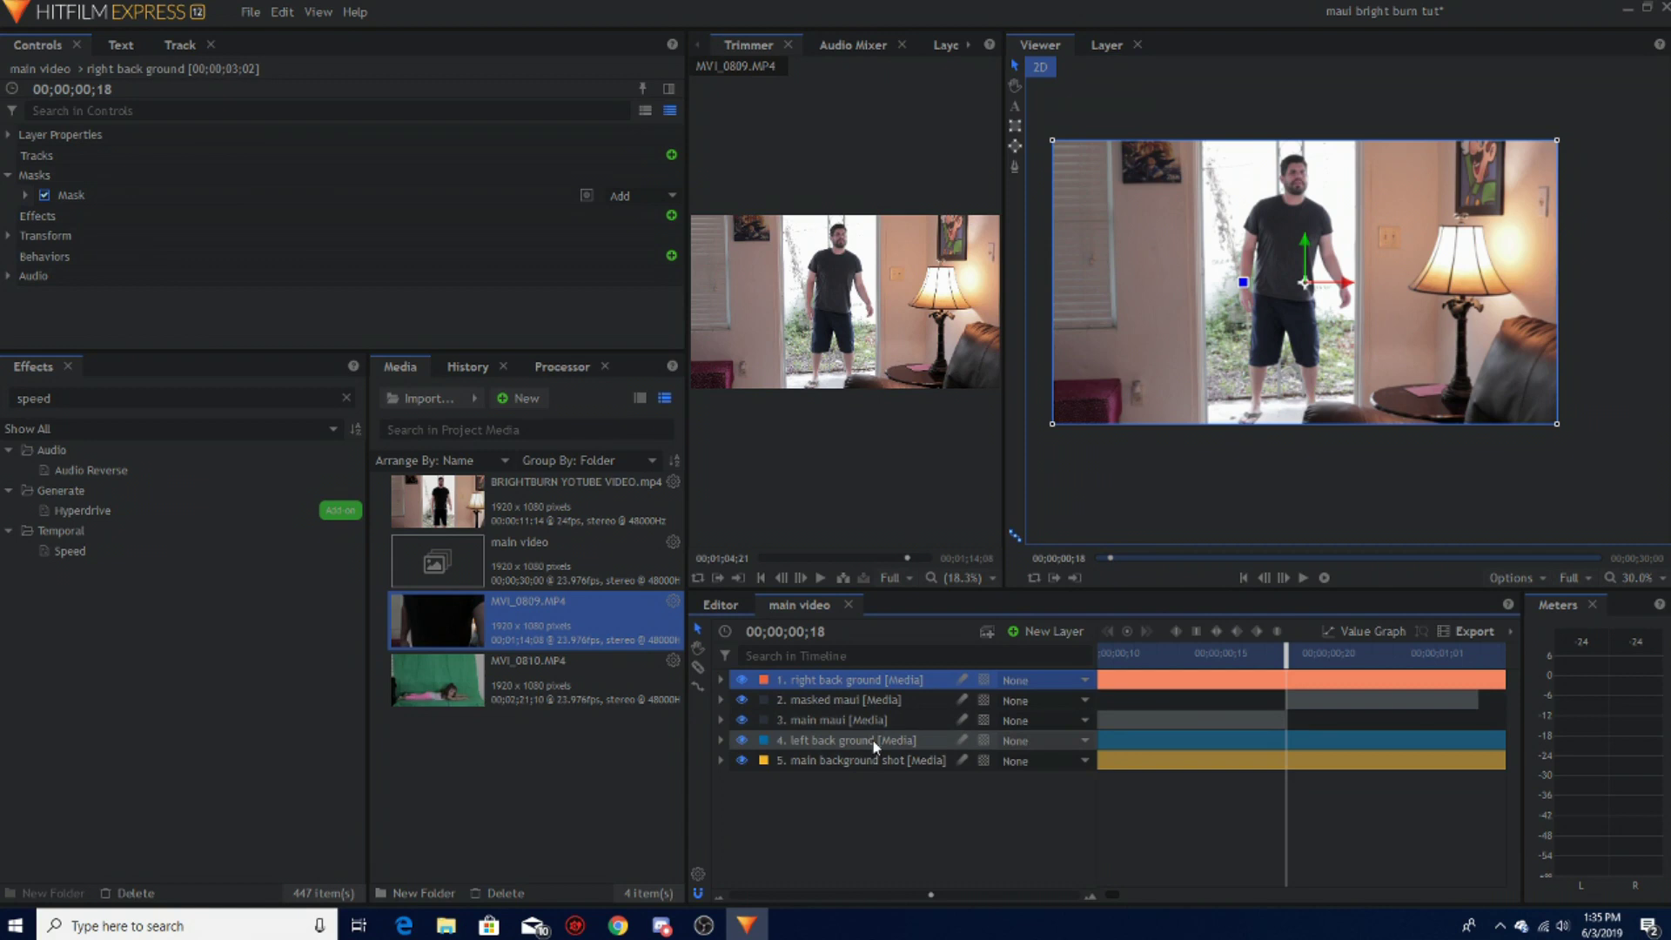
drag(875, 746, 869, 694)
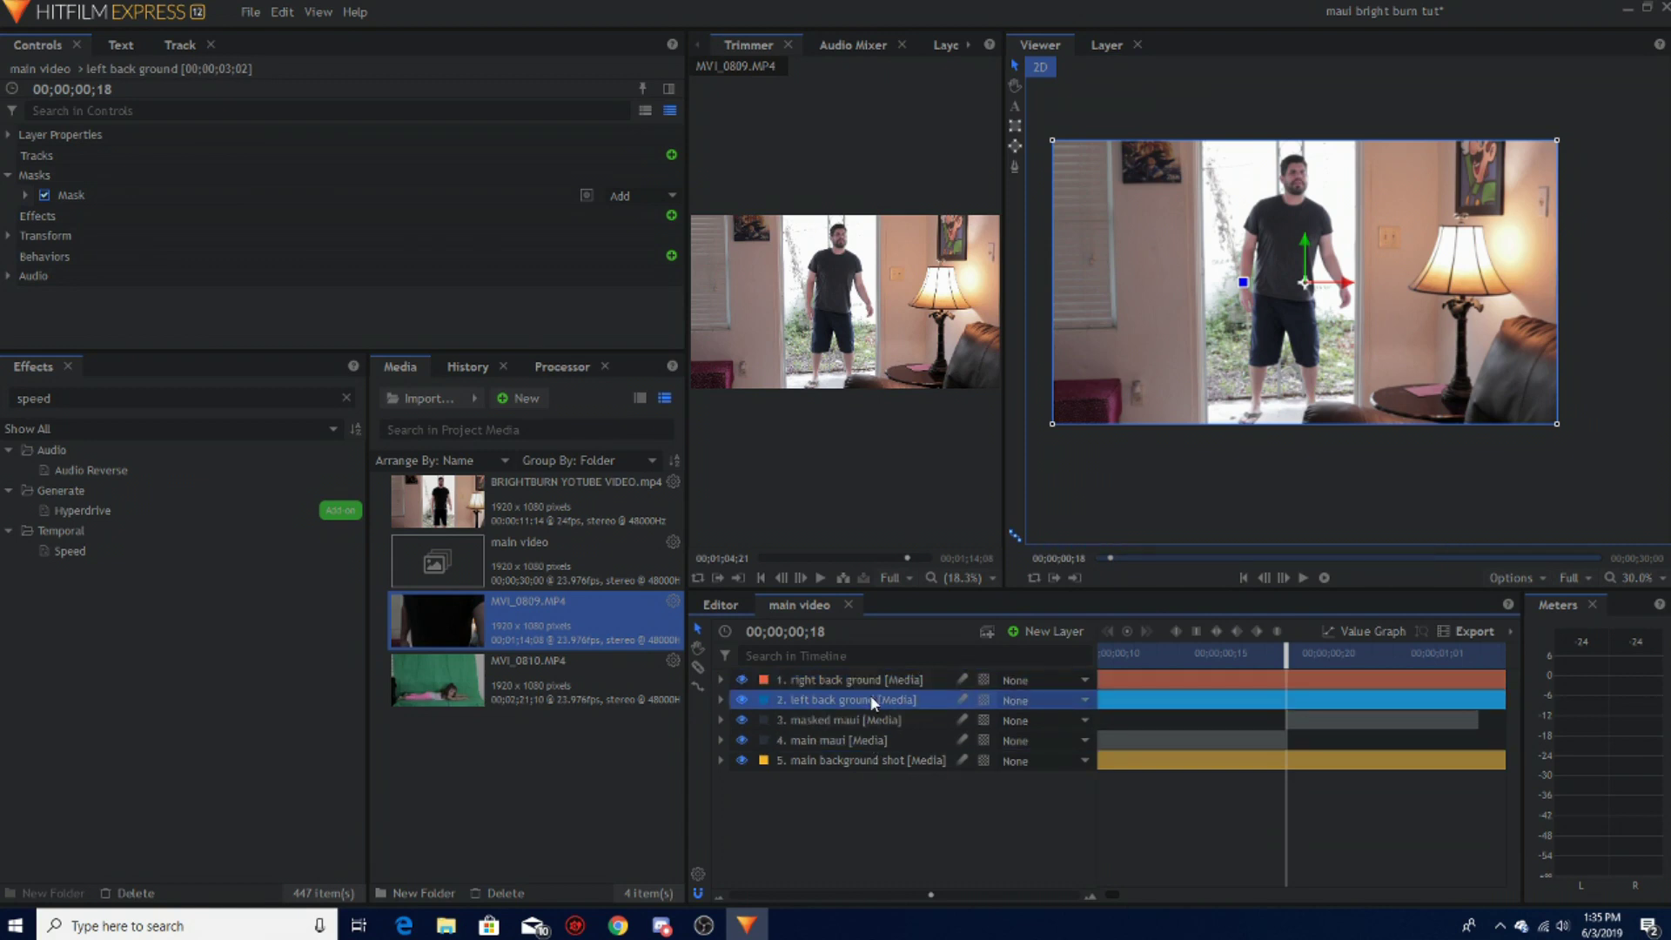
Step: Try sliding the masked maui layer behind the left wall, undo the move, and bring the whole frame back into view
click(844, 720)
drag(1361, 285, 1255, 297)
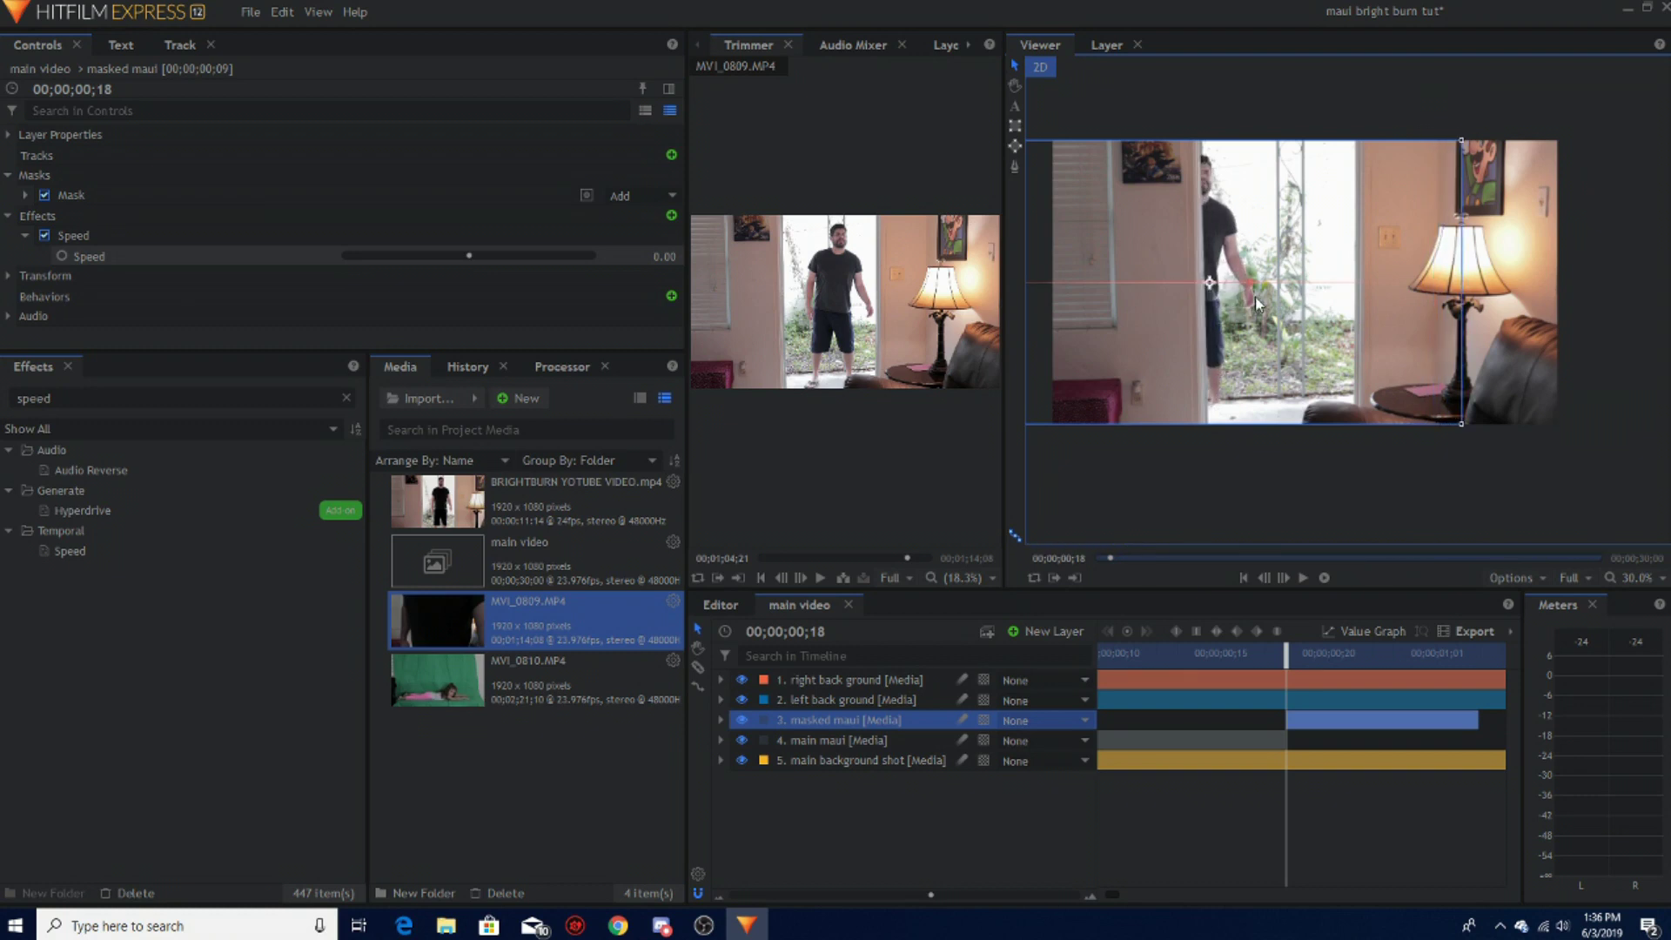
scroll(1184, 280, up, 3)
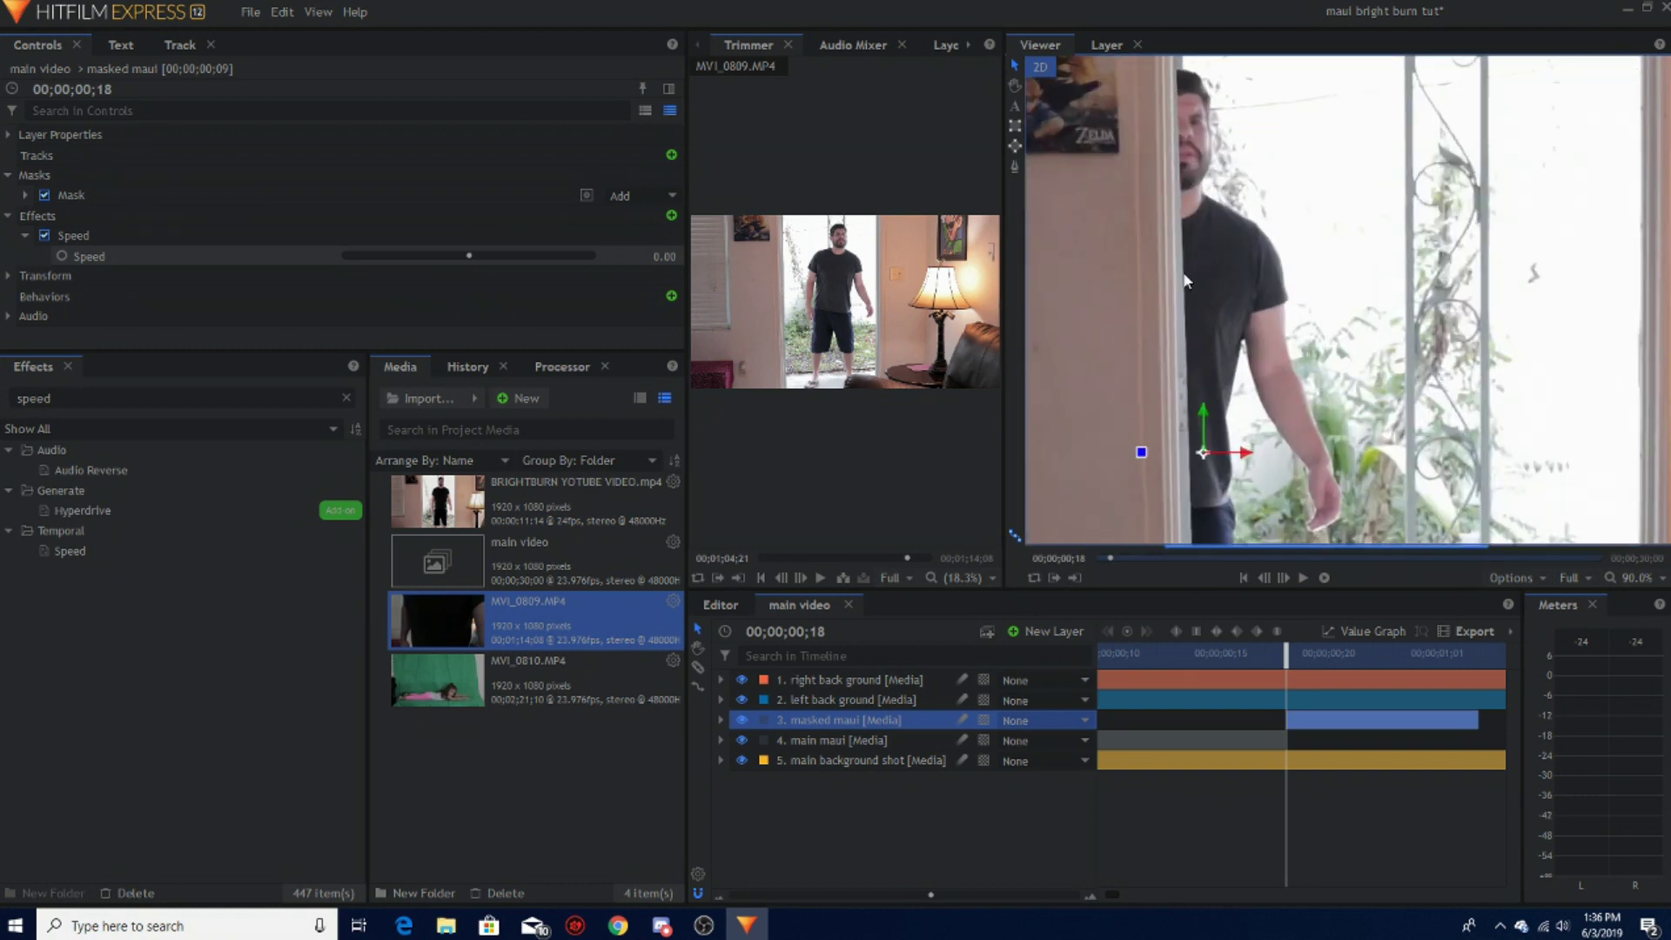
click(283, 12)
click(298, 45)
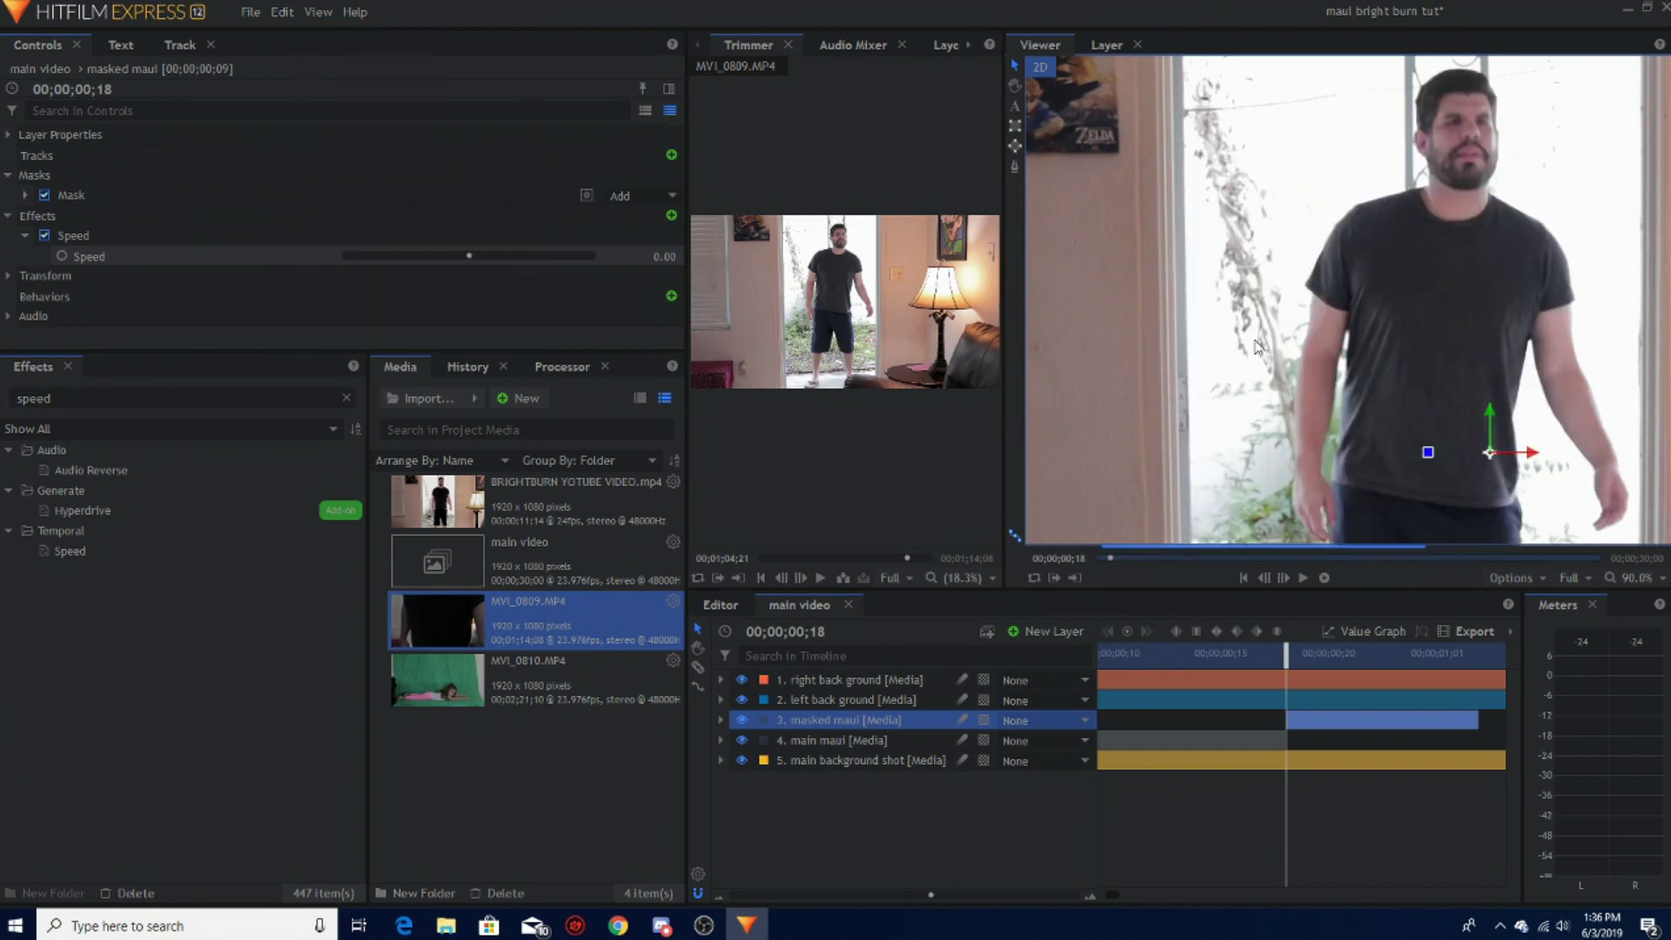
scroll(1604, 400, down, 3)
drag(1604, 401, 1267, 311)
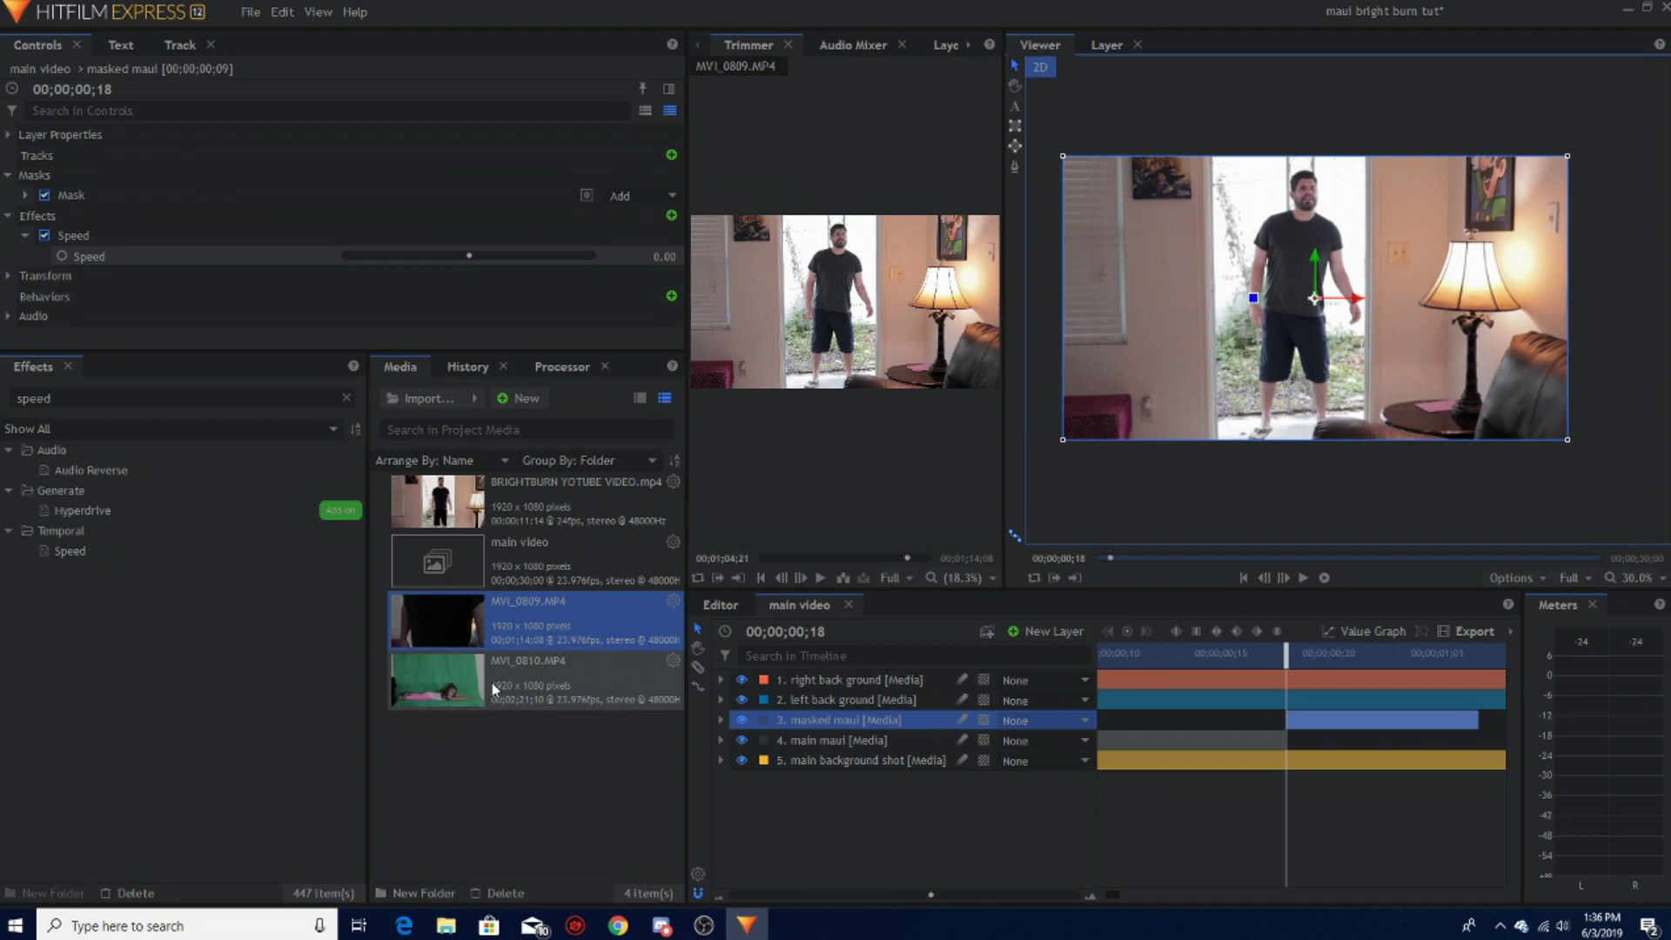
Step: Preview MVI_0810.MP4 and make a composite shot from it, named with the girl's name followed by "green screnn"
click(440, 690)
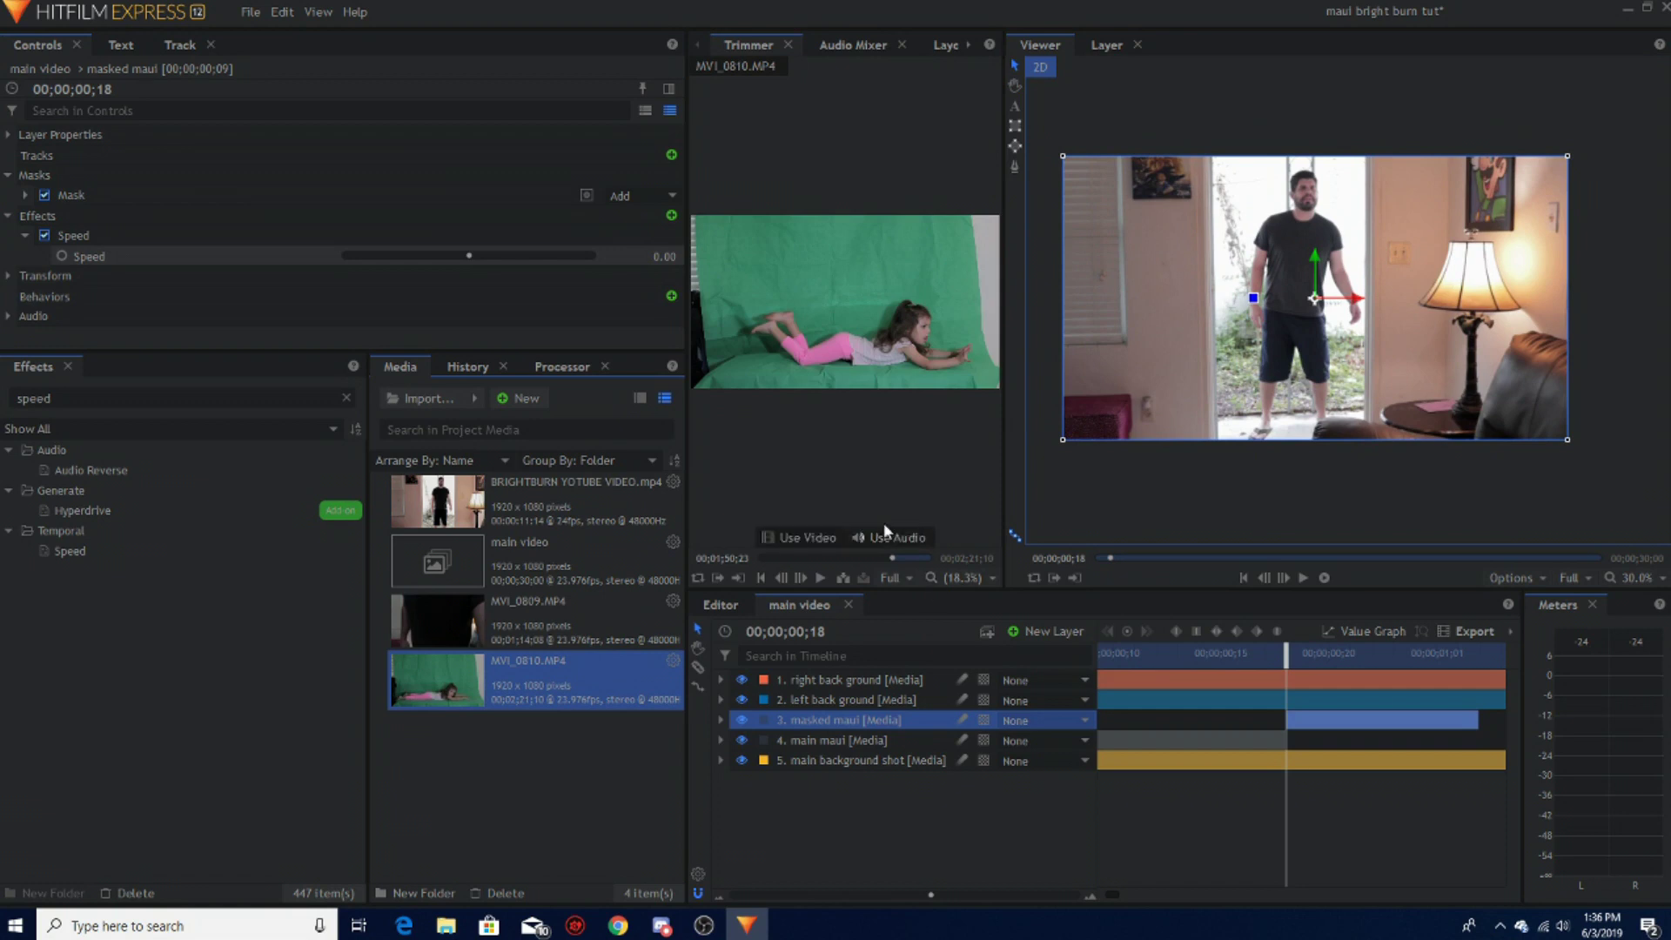
click(820, 578)
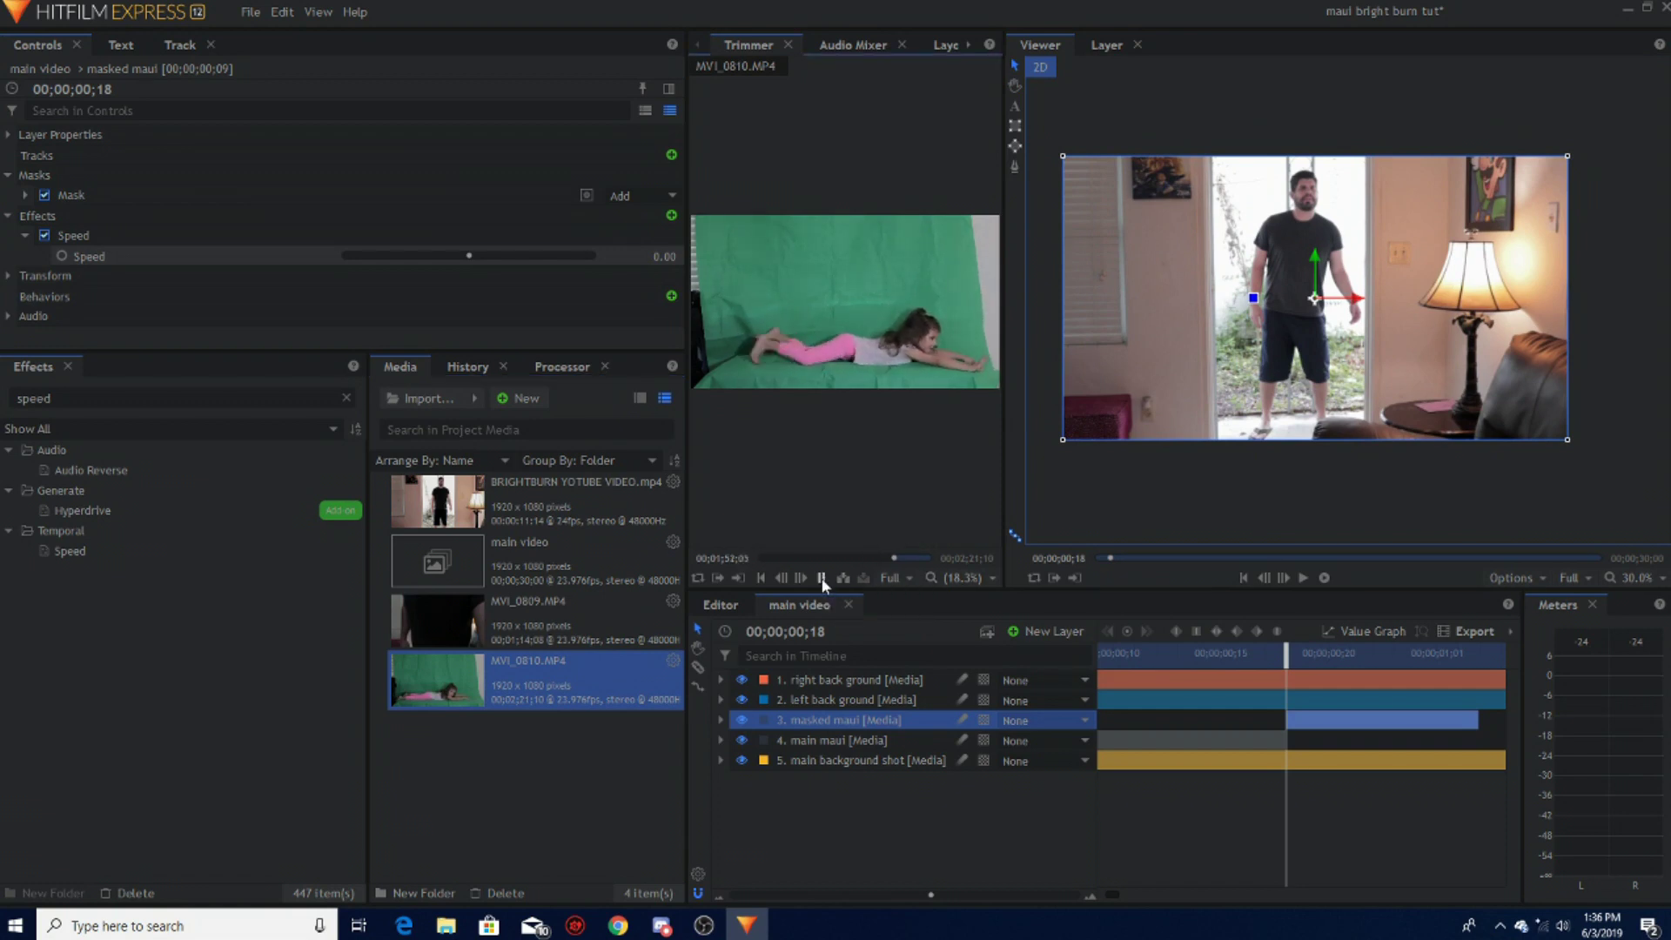
click(822, 578)
mouse_move(790, 484)
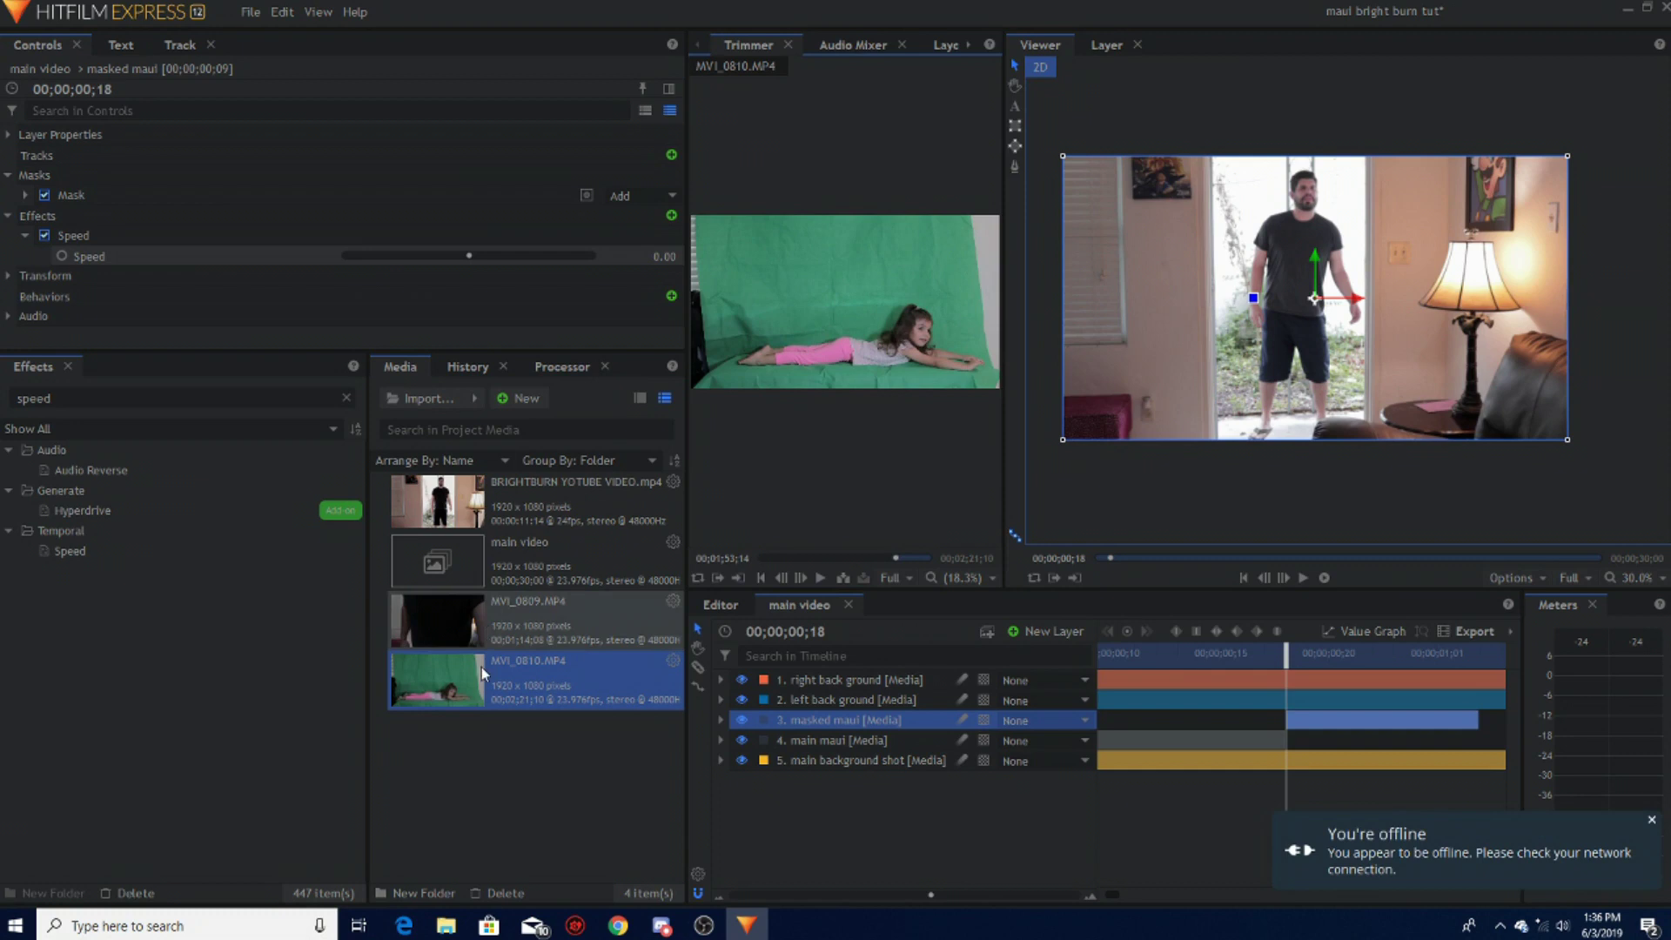
right_click(510, 676)
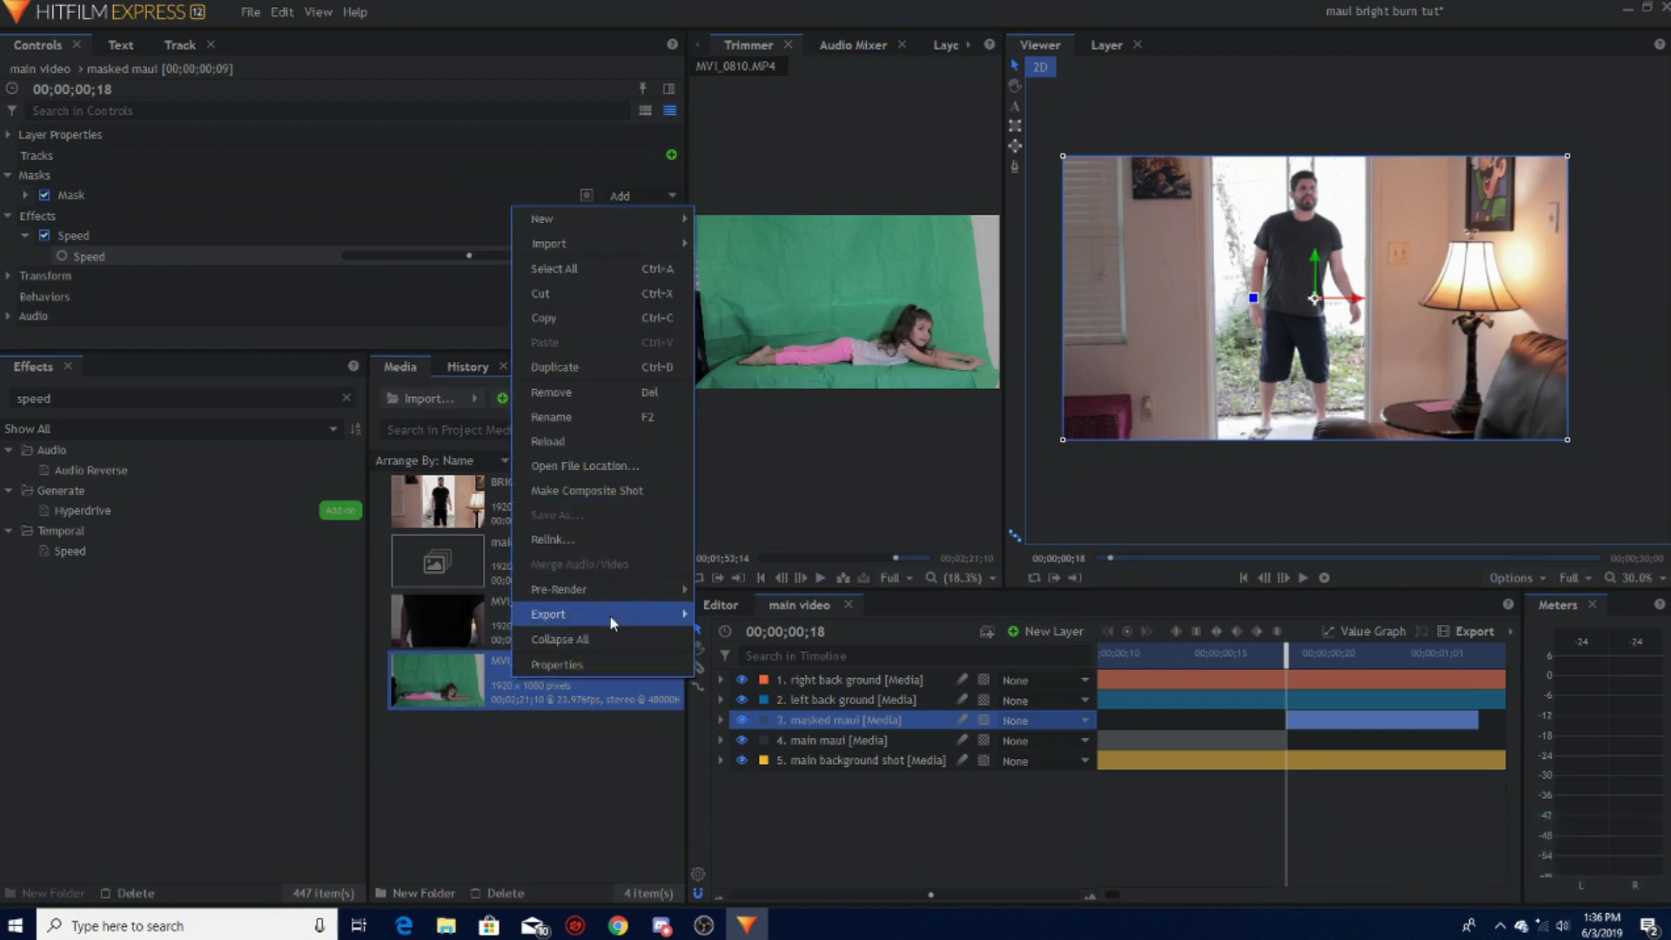
click(611, 484)
drag(856, 187, 801, 188)
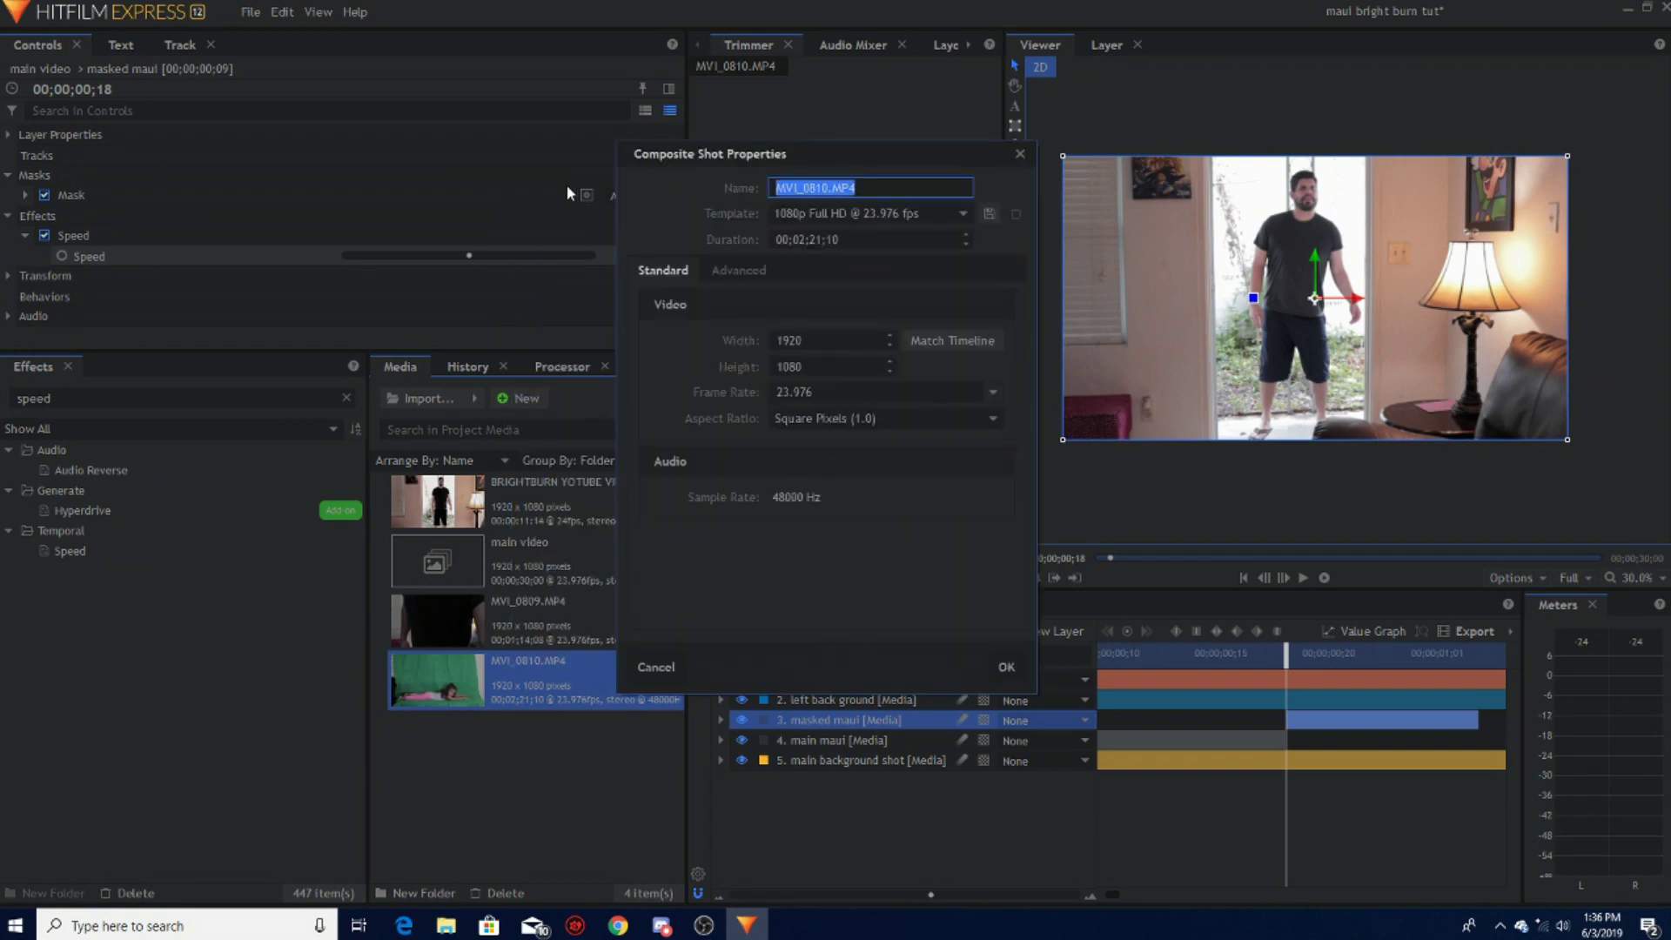
text(kairi gree)
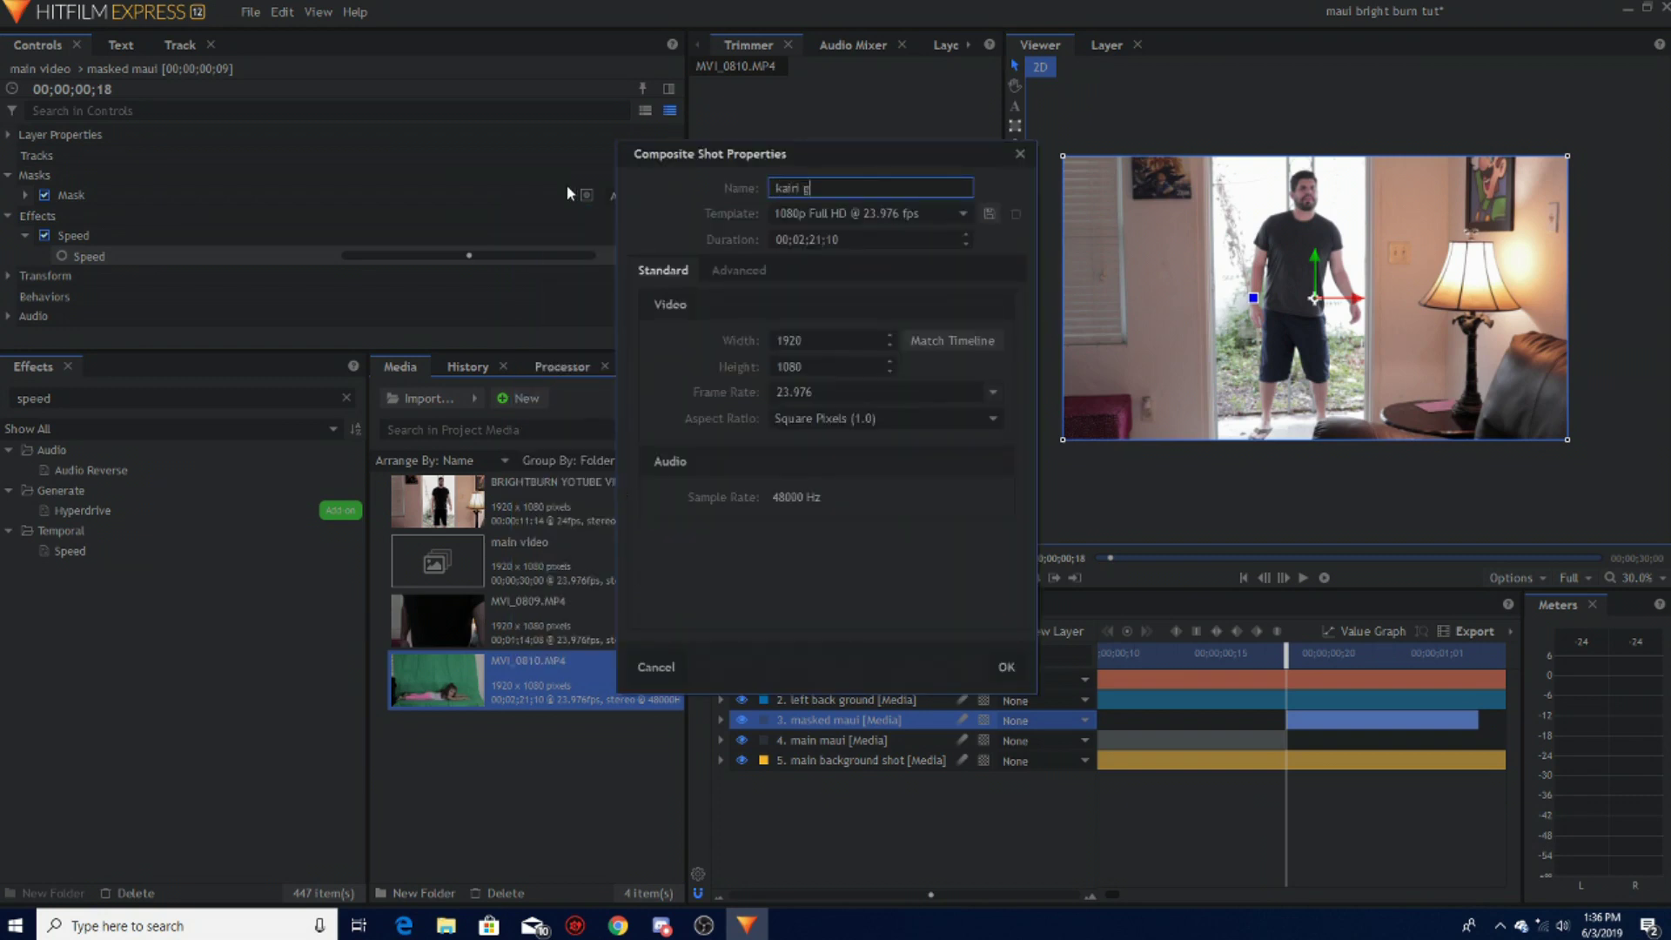
text(n screnn)
key(Return)
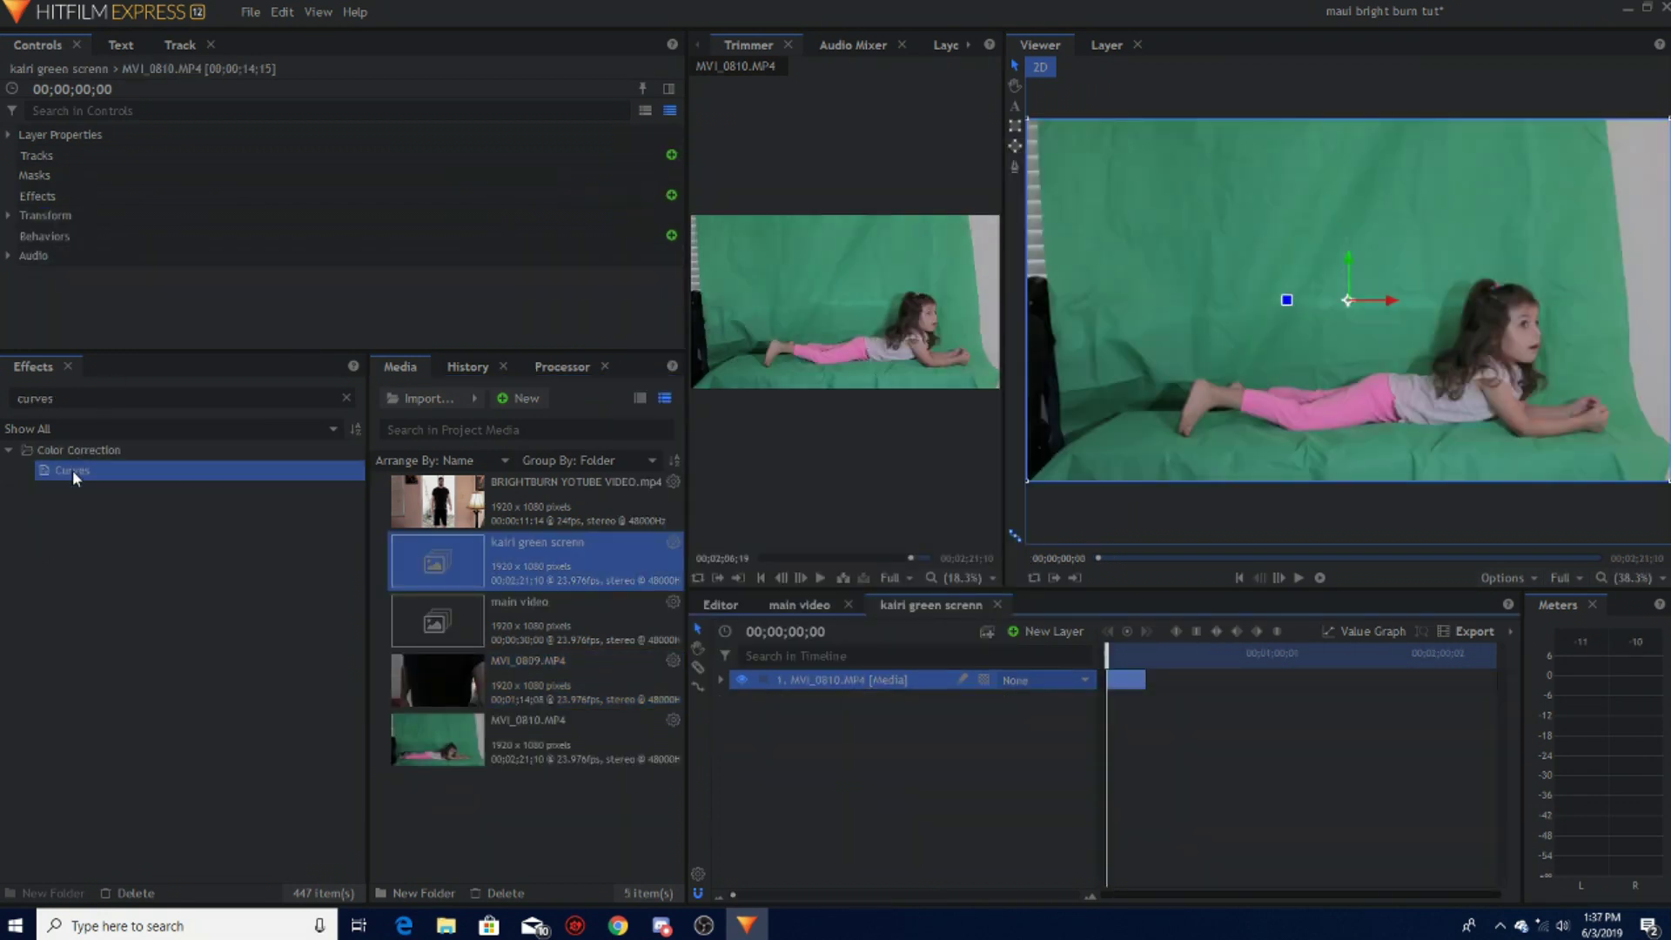
Step: Apply the Curves effect to the MVI_0810.MP4 layer and raise the middle of its RGB curve slightly
drag(71, 470, 887, 690)
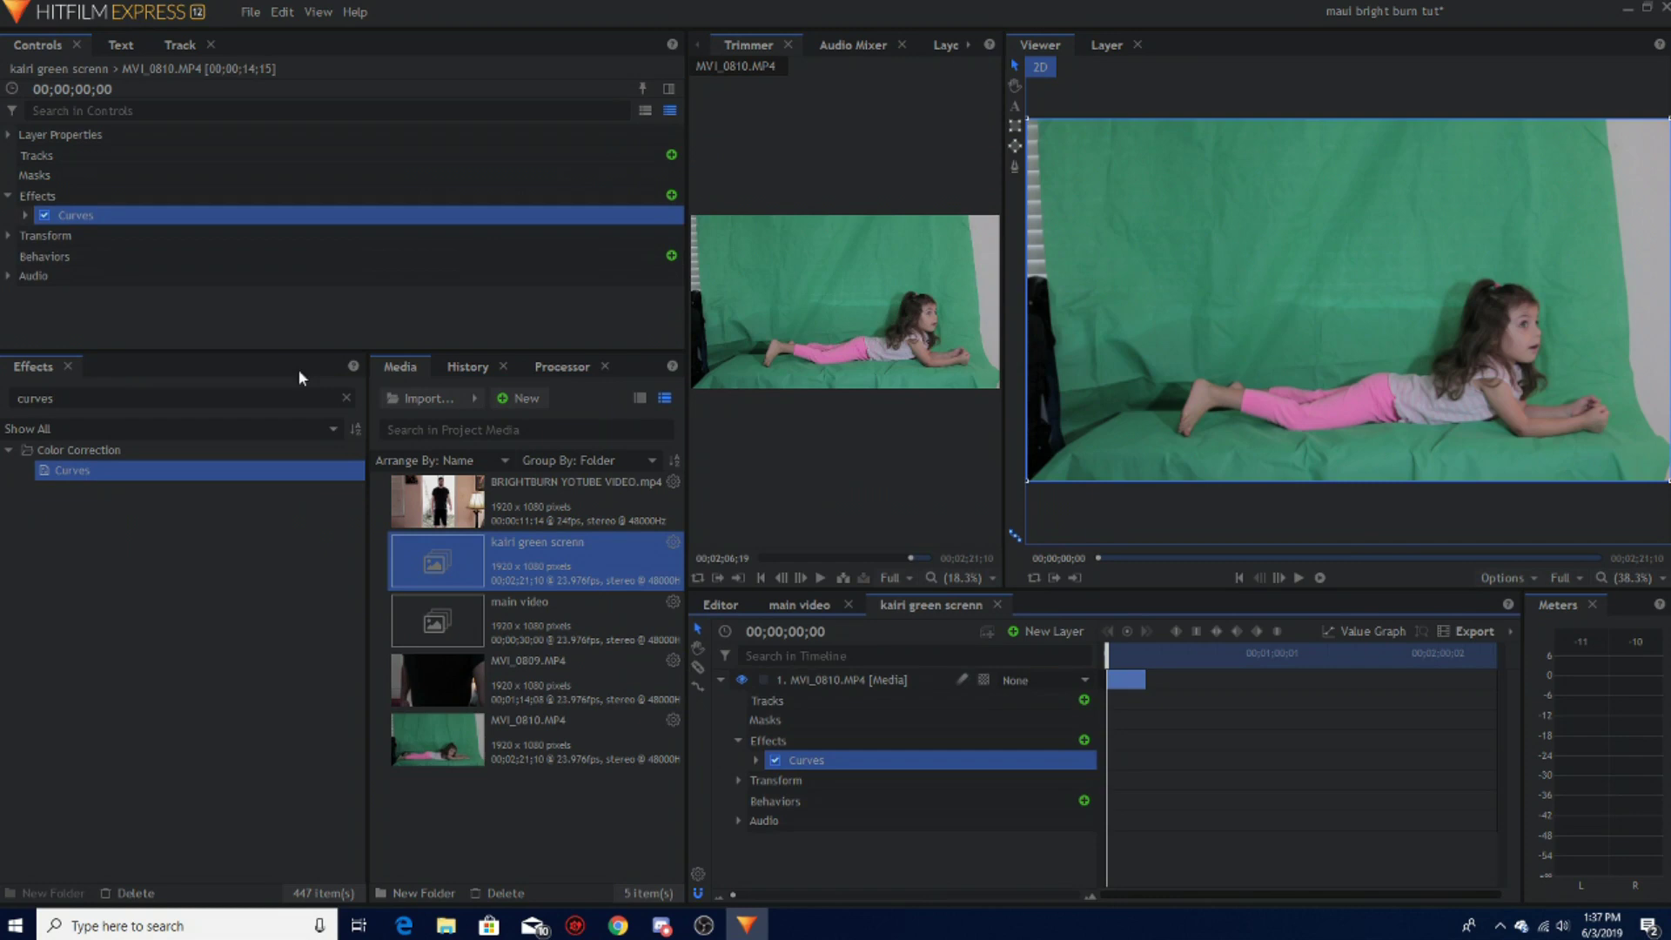
click(21, 217)
scroll(509, 299, down, 2)
scroll(512, 298, down, 2)
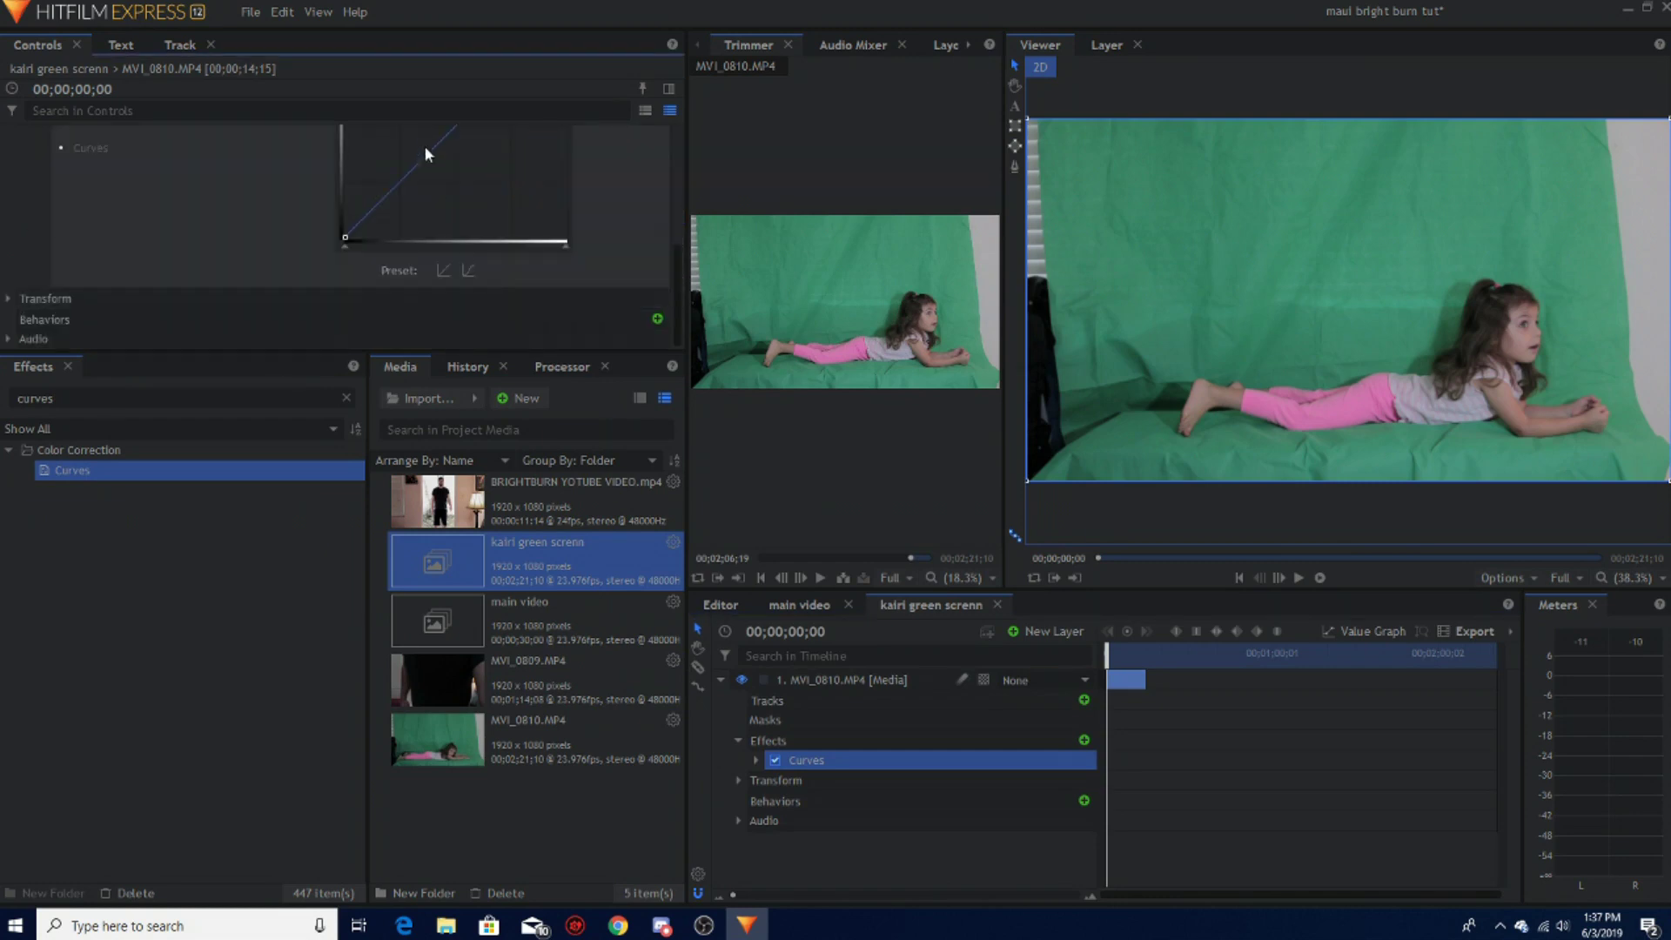
drag(426, 157, 418, 144)
scroll(430, 174, up, 3)
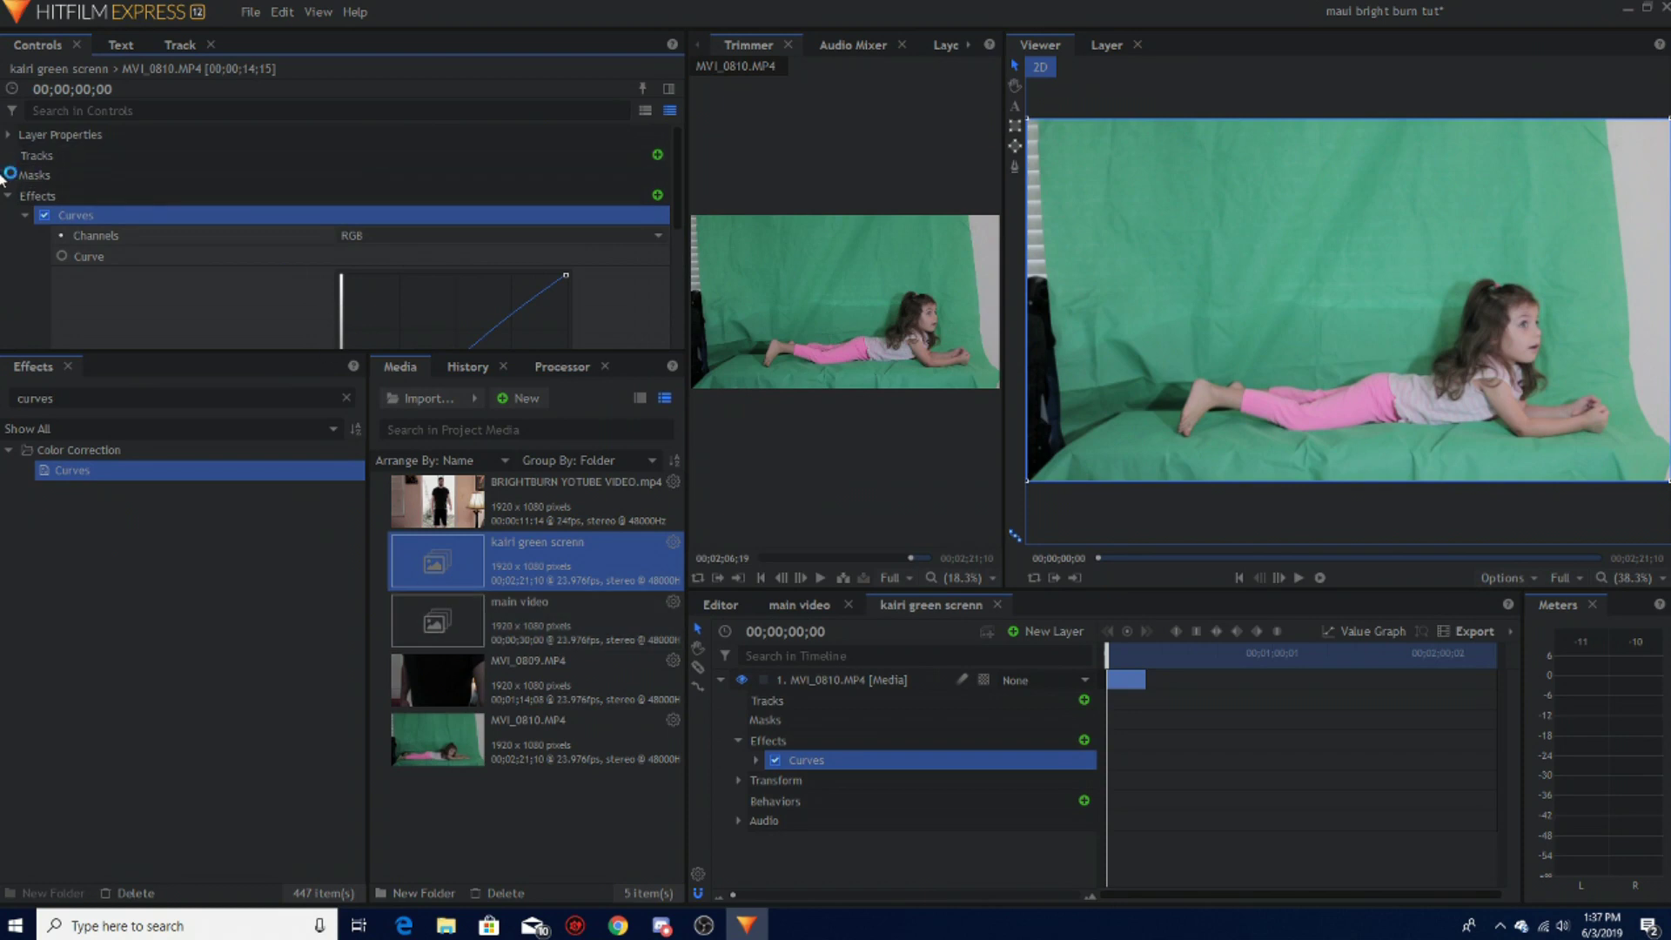
Step: Search the effects for "green" and apply the Greenscreen Key preset to the MVI_0810.MP4 layer
drag(128, 404, 2, 407)
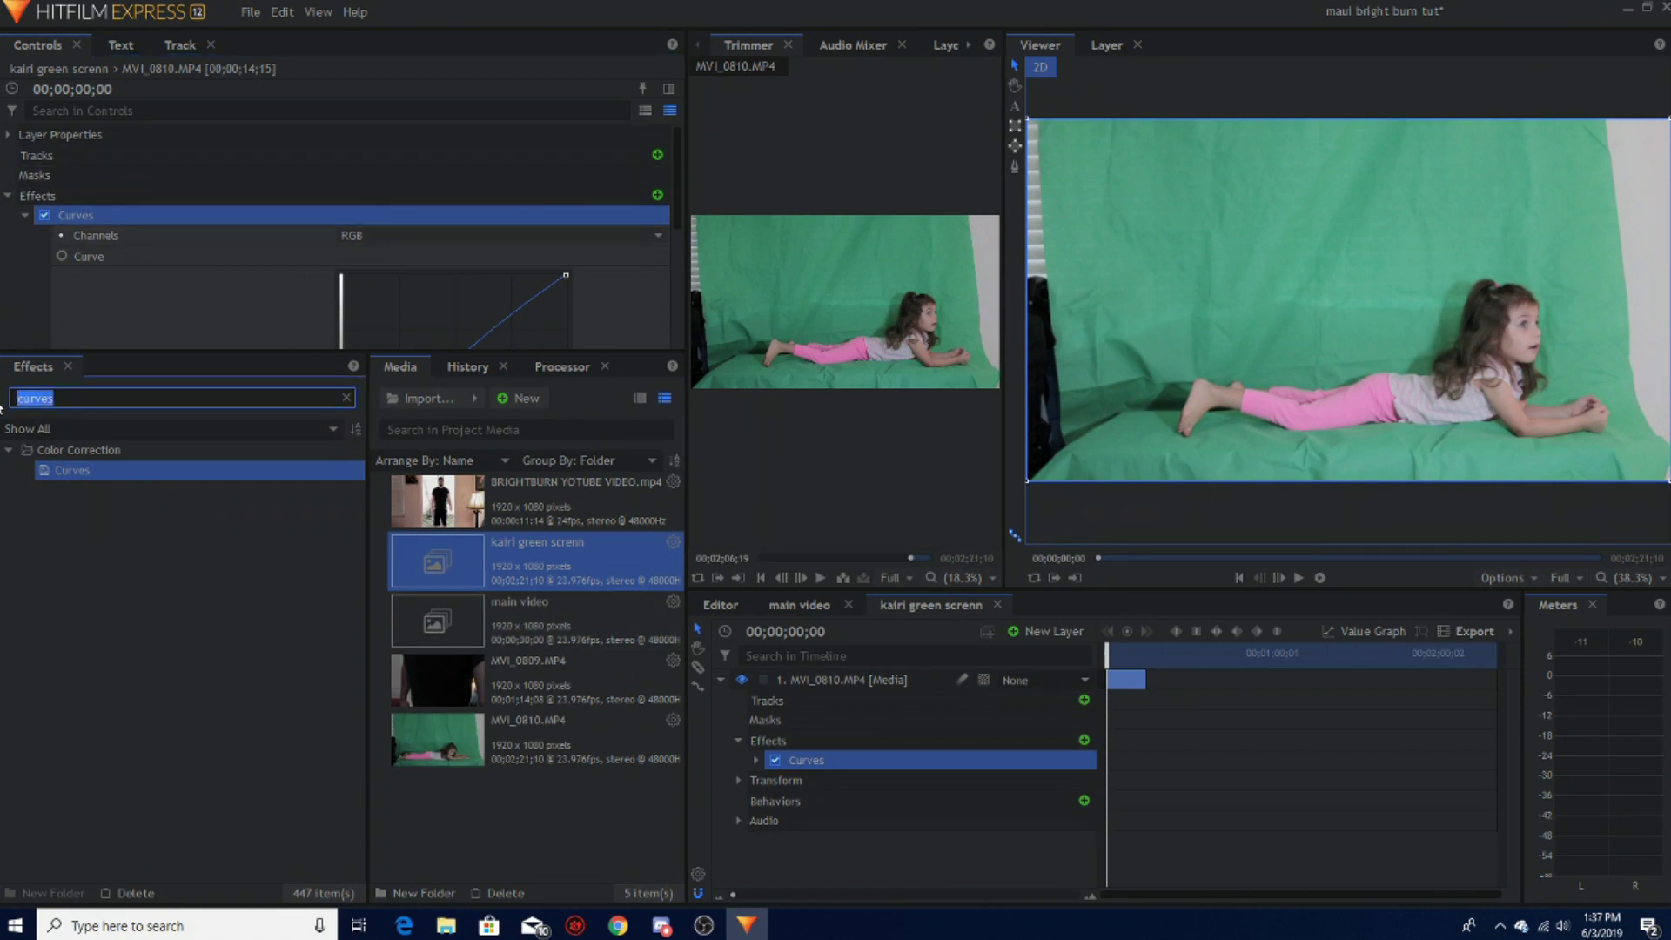
text(green)
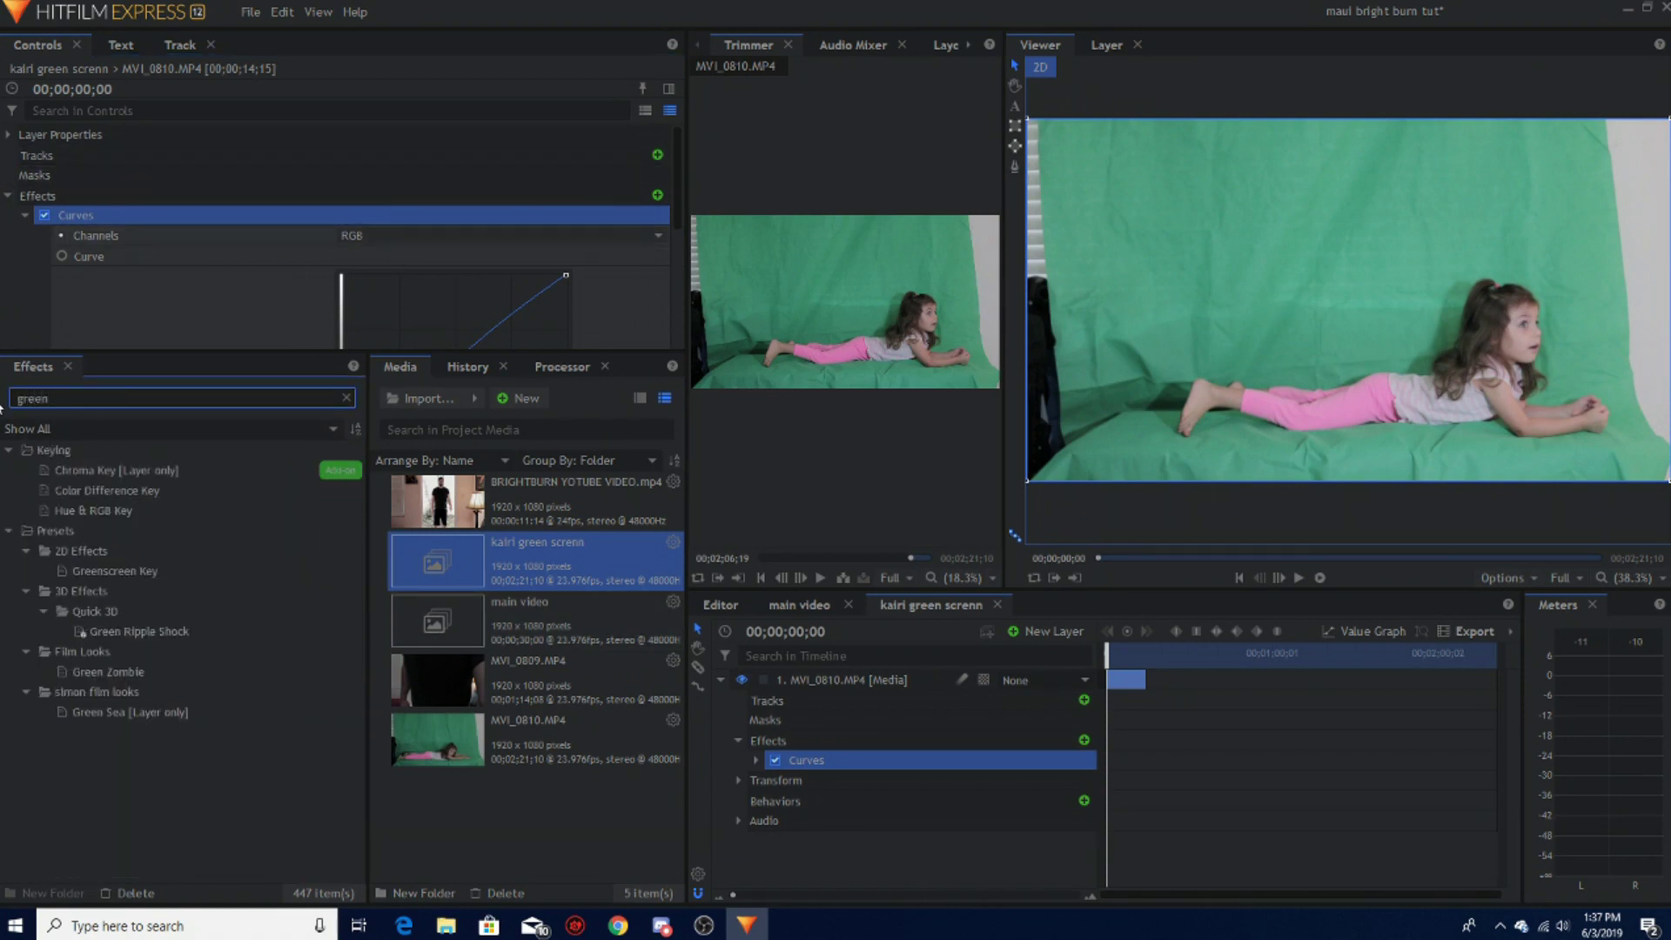
drag(194, 569, 905, 774)
drag(907, 710, 908, 705)
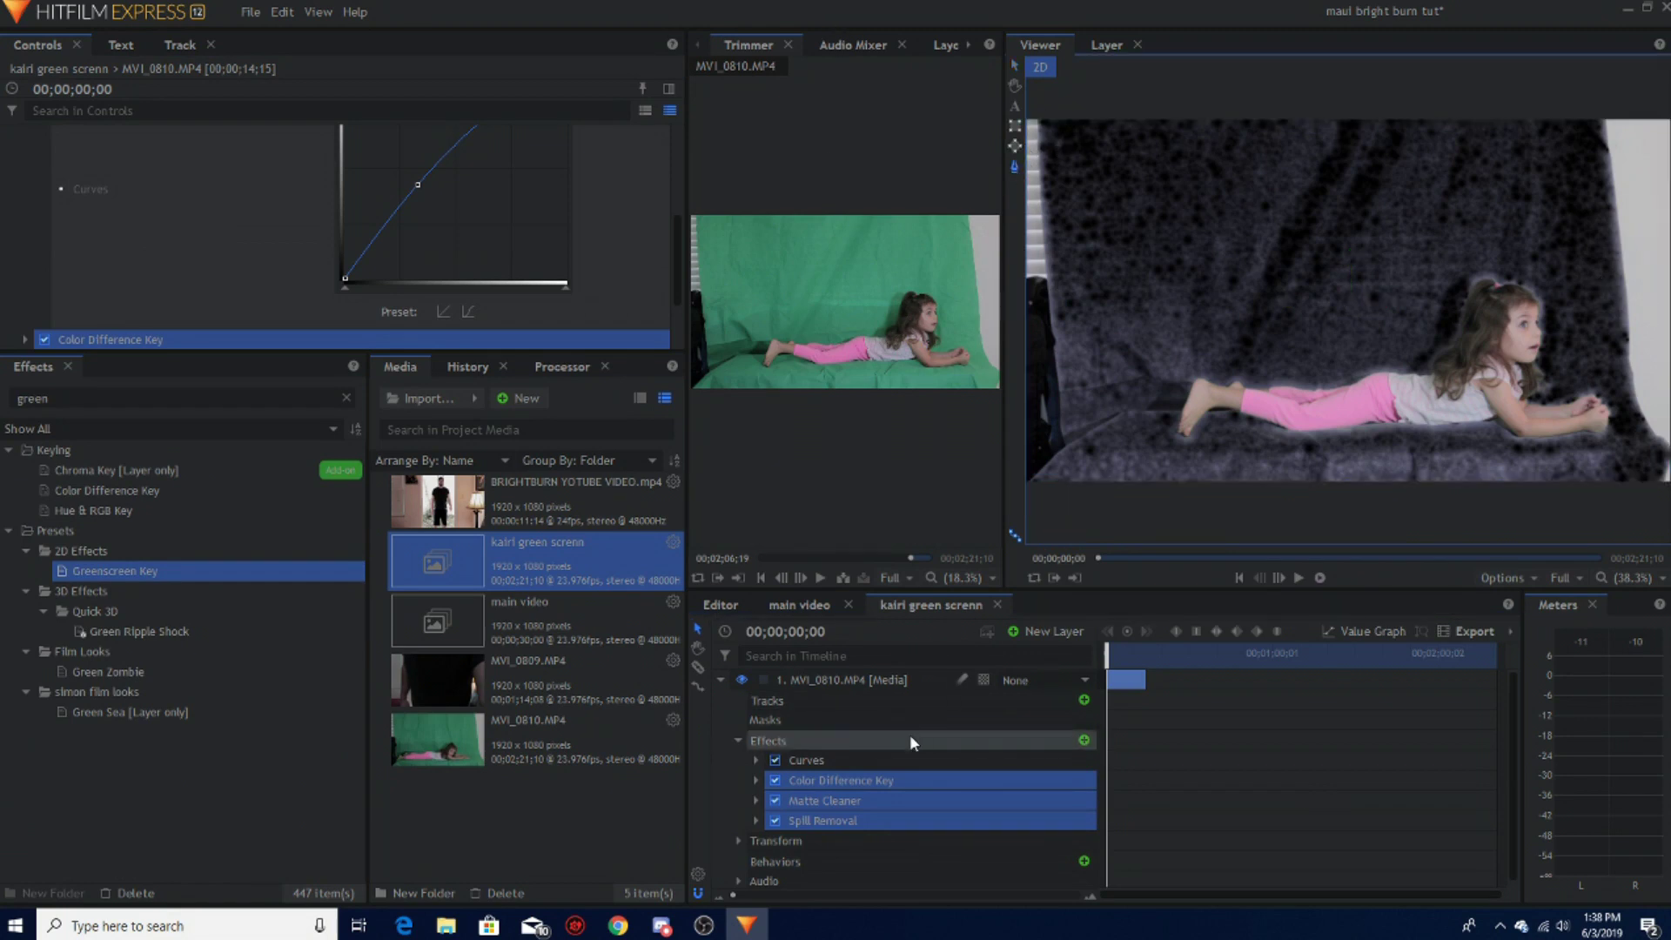
Step: Draw a closed freehand mask on the MVI_0810.MP4 layer around the girl, excluding the green screen's outer edges
click(895, 682)
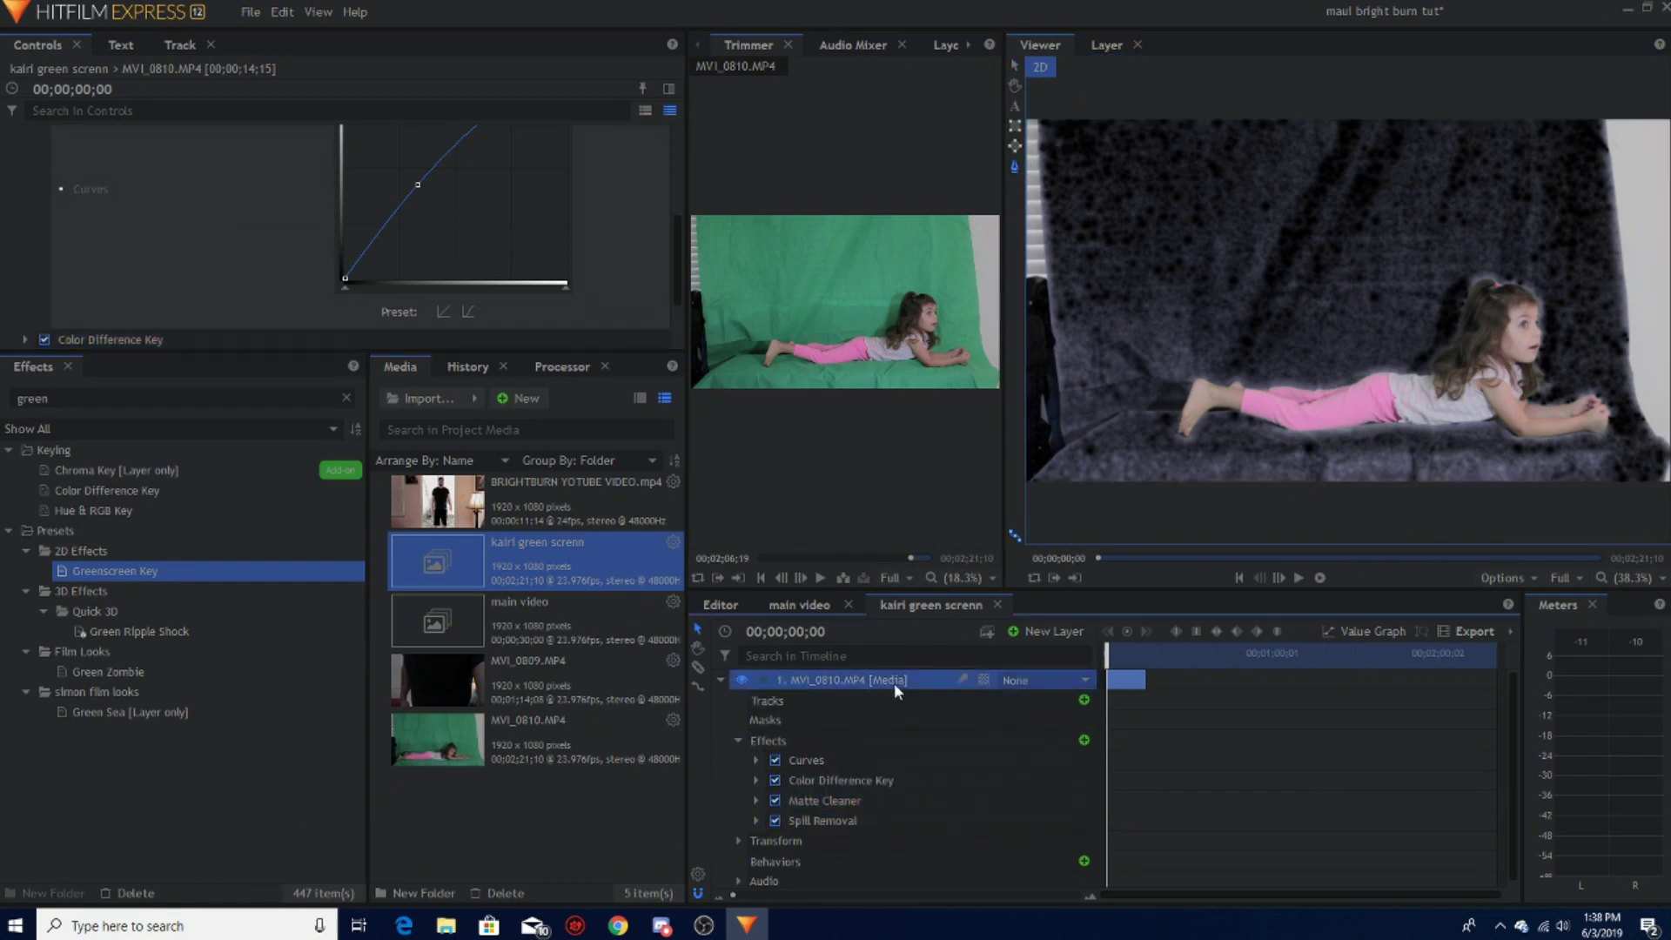
click(1071, 468)
click(1082, 170)
click(1552, 186)
click(1607, 205)
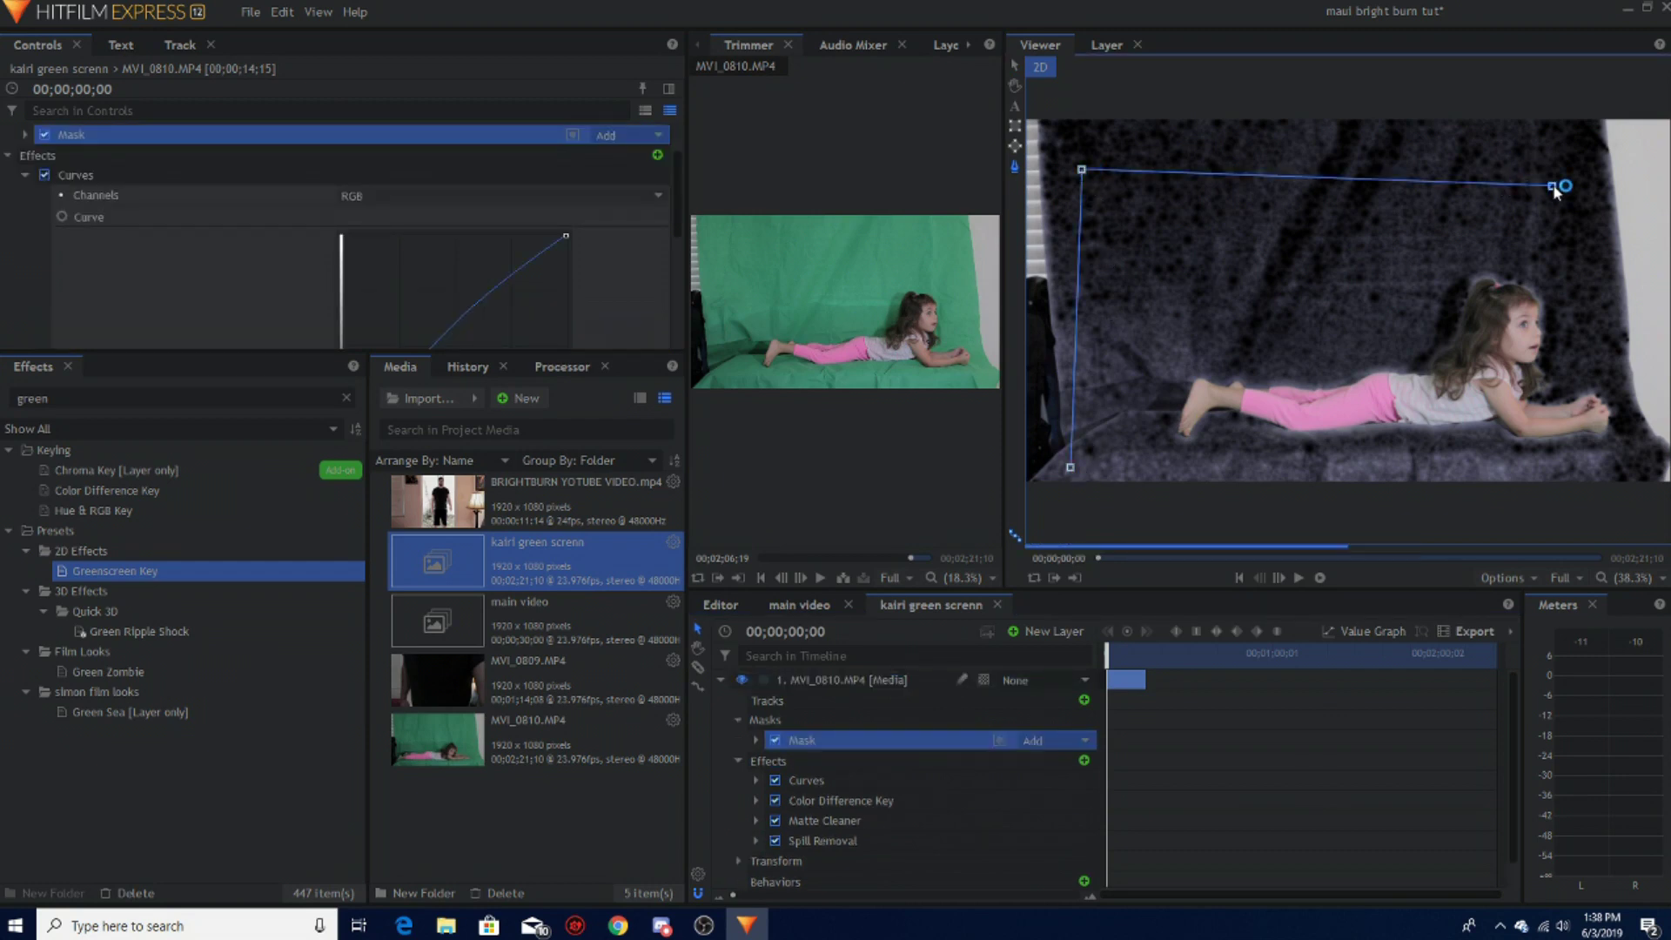
click(1620, 334)
click(1635, 432)
click(1645, 502)
click(1361, 485)
click(1142, 490)
click(1071, 467)
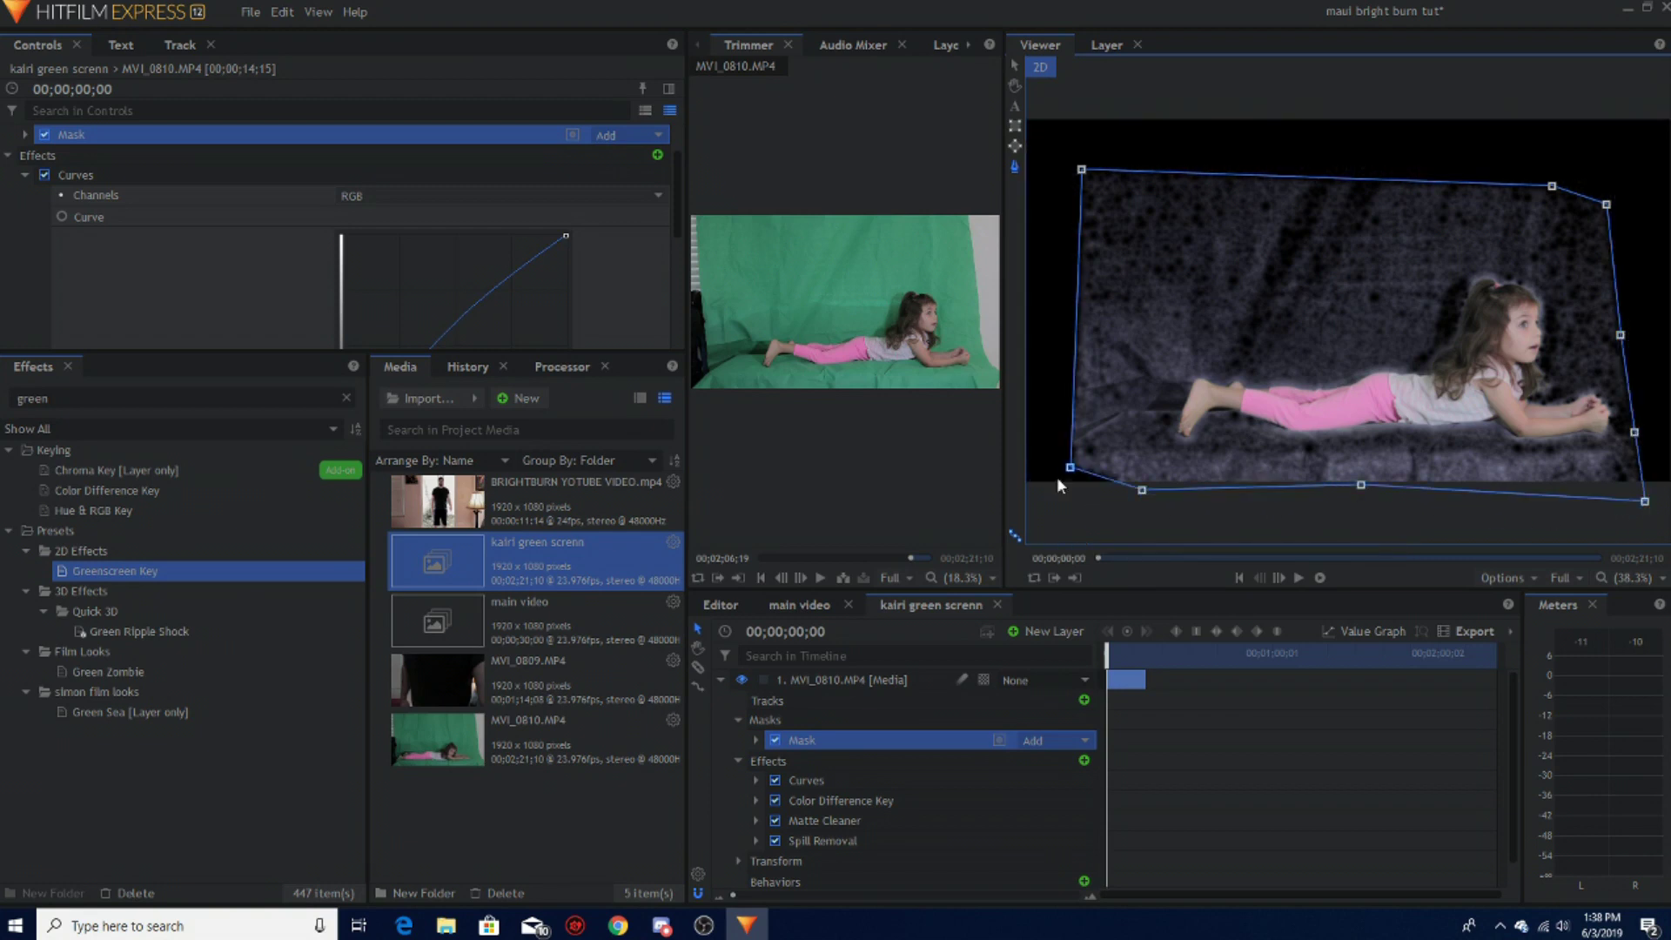
Step: Set the Color Difference Key to Min 0.94, Max 0.95 and Gamma 0.75, checking the key along the clip
click(770, 802)
drag(538, 222, 565, 221)
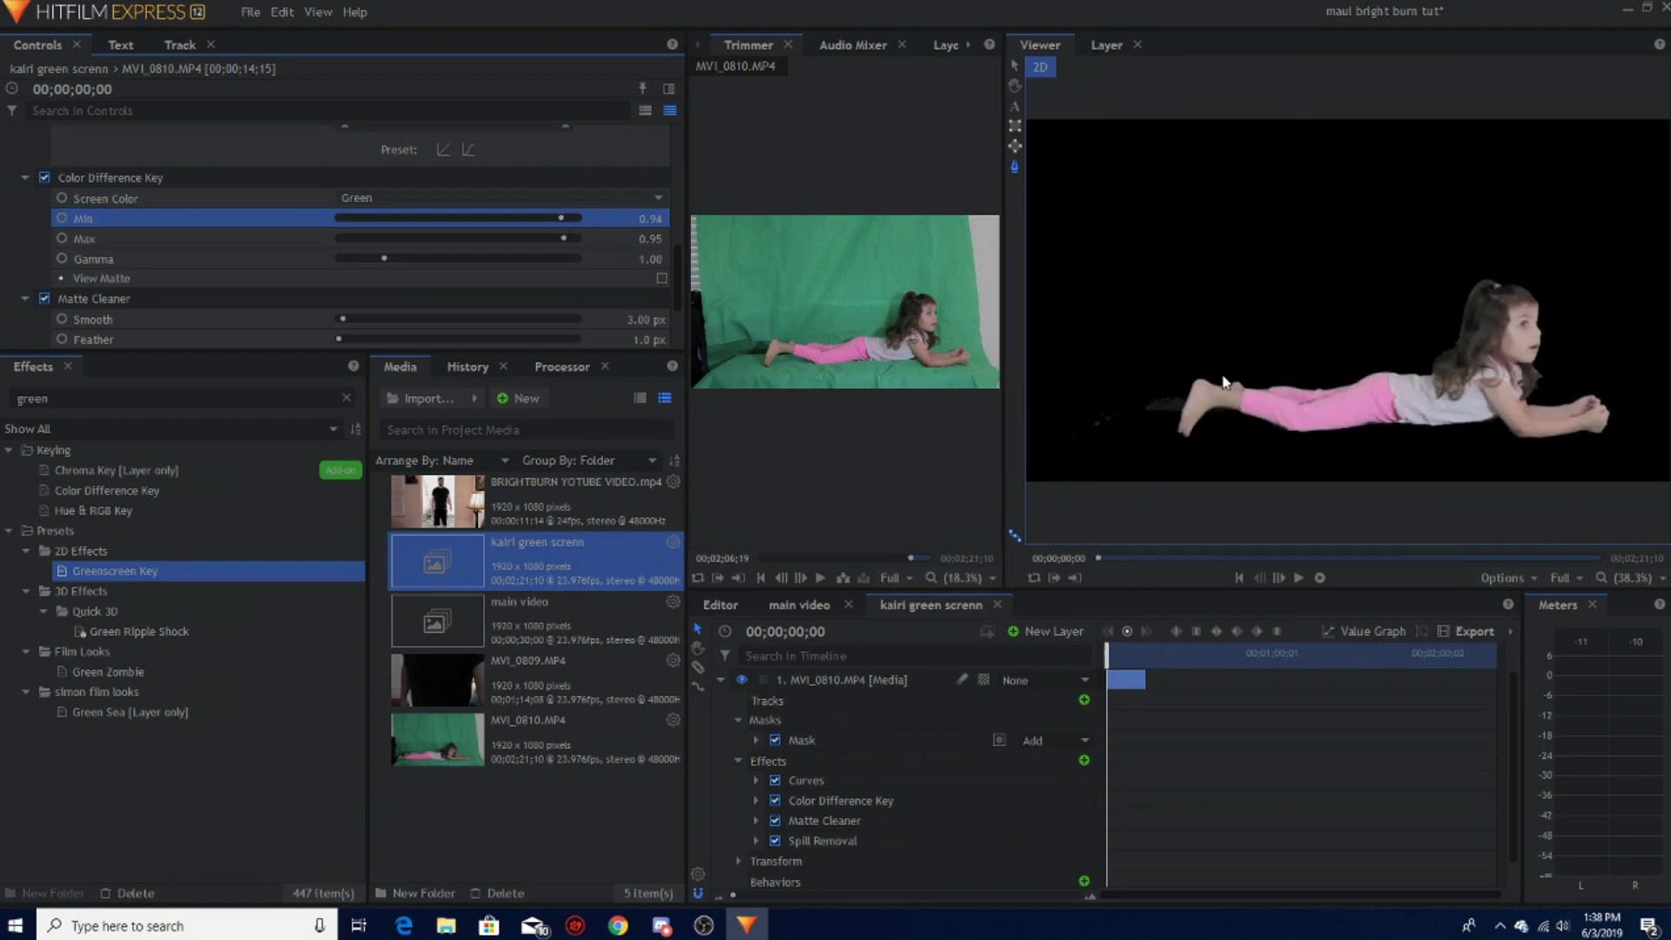
drag(1129, 652, 1107, 664)
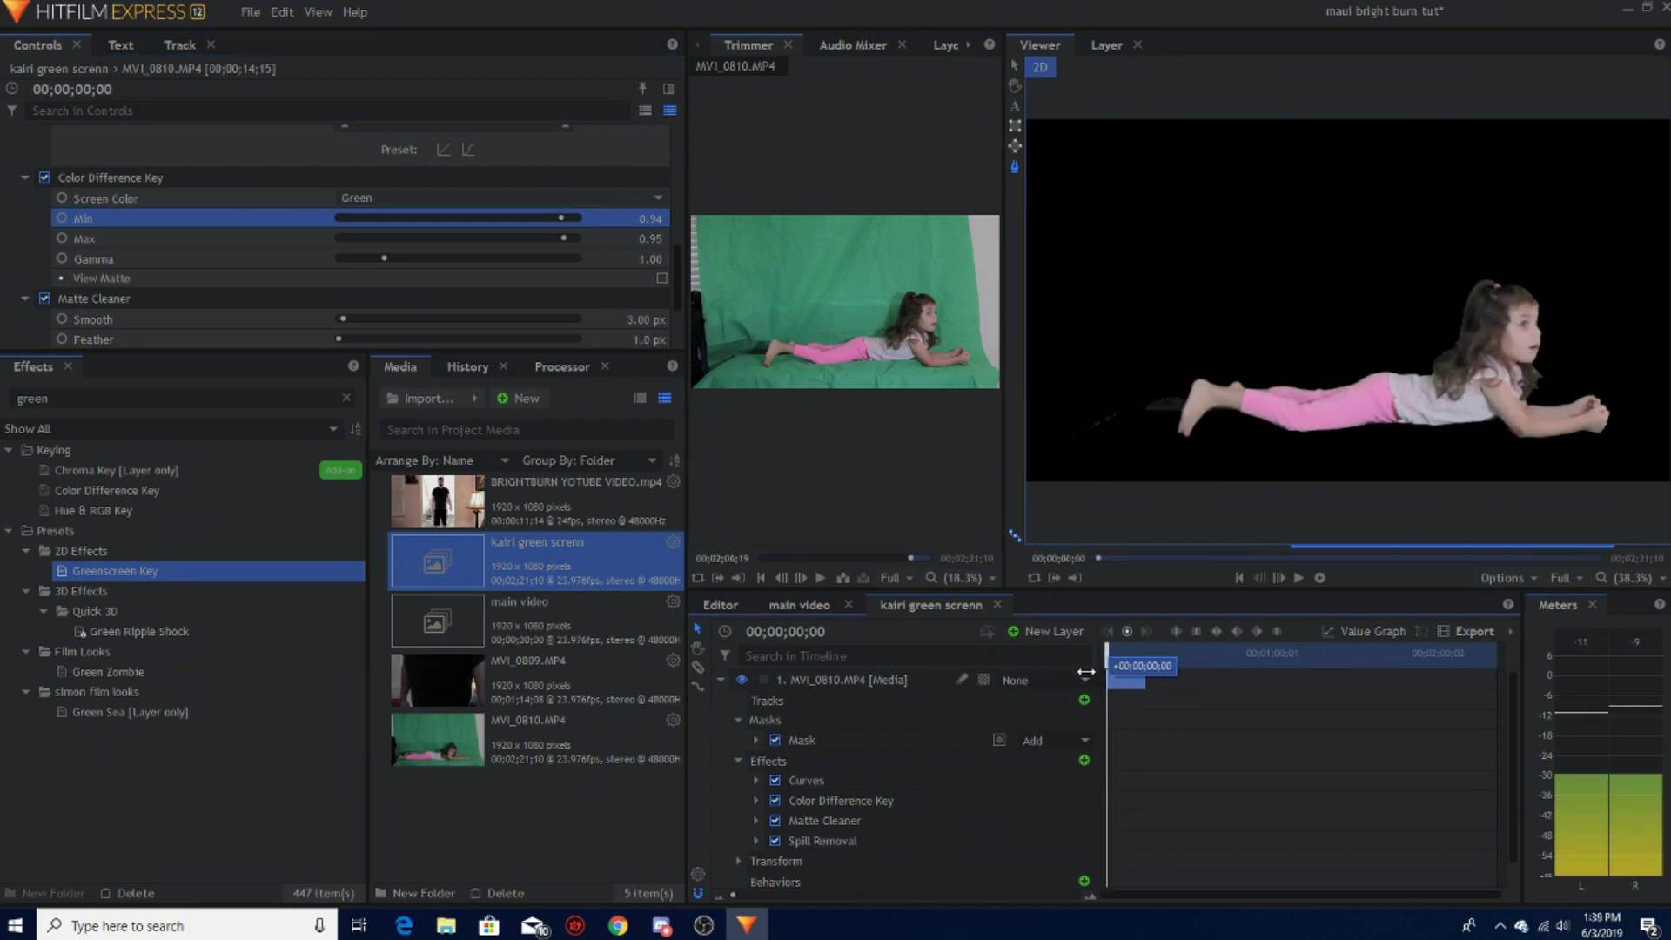
mouse_move(384, 259)
mouse_down()
mouse_move(447, 259)
mouse_move(344, 284)
mouse_move(385, 263)
mouse_up()
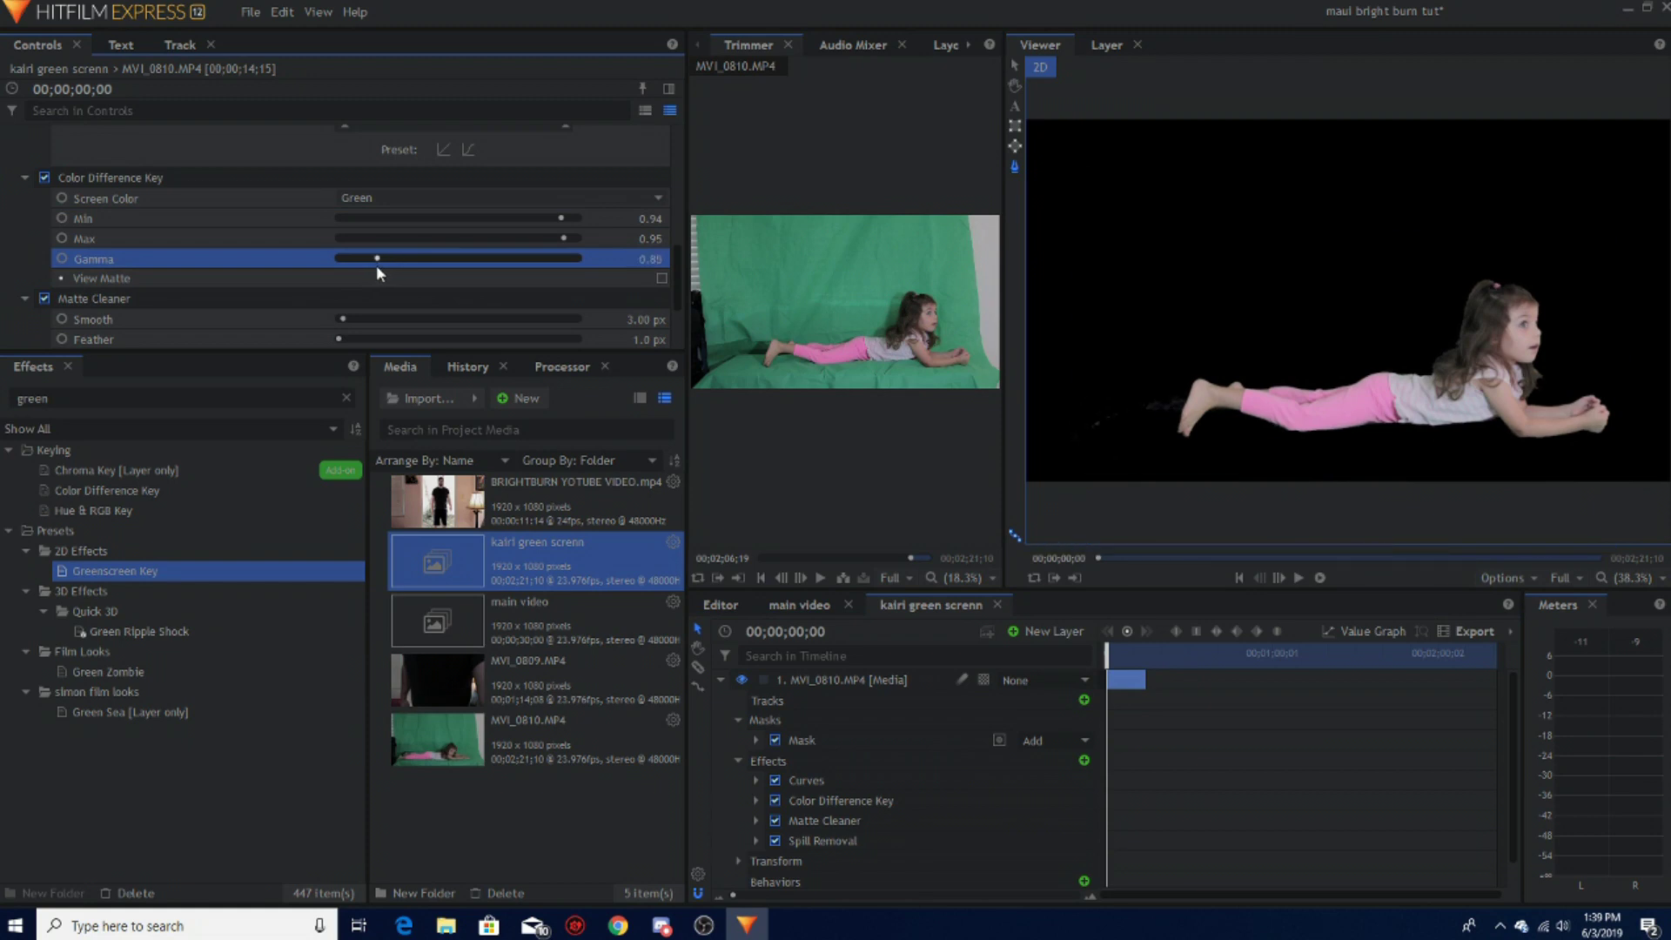
drag(385, 265, 369, 266)
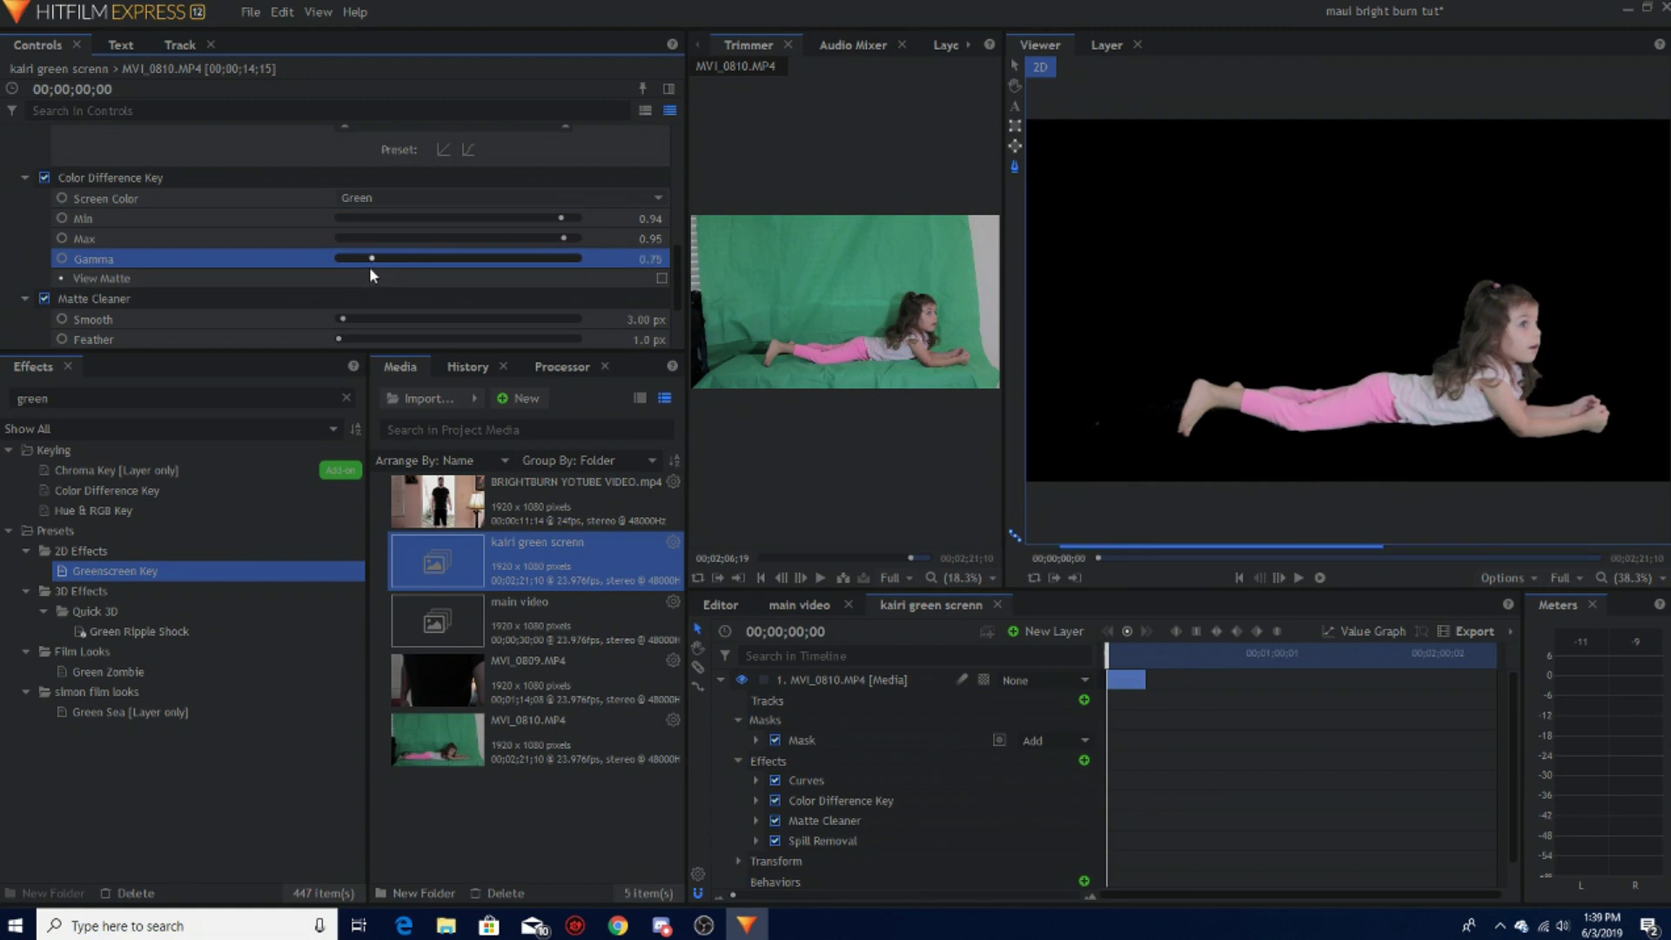
drag(1105, 651, 1011, 635)
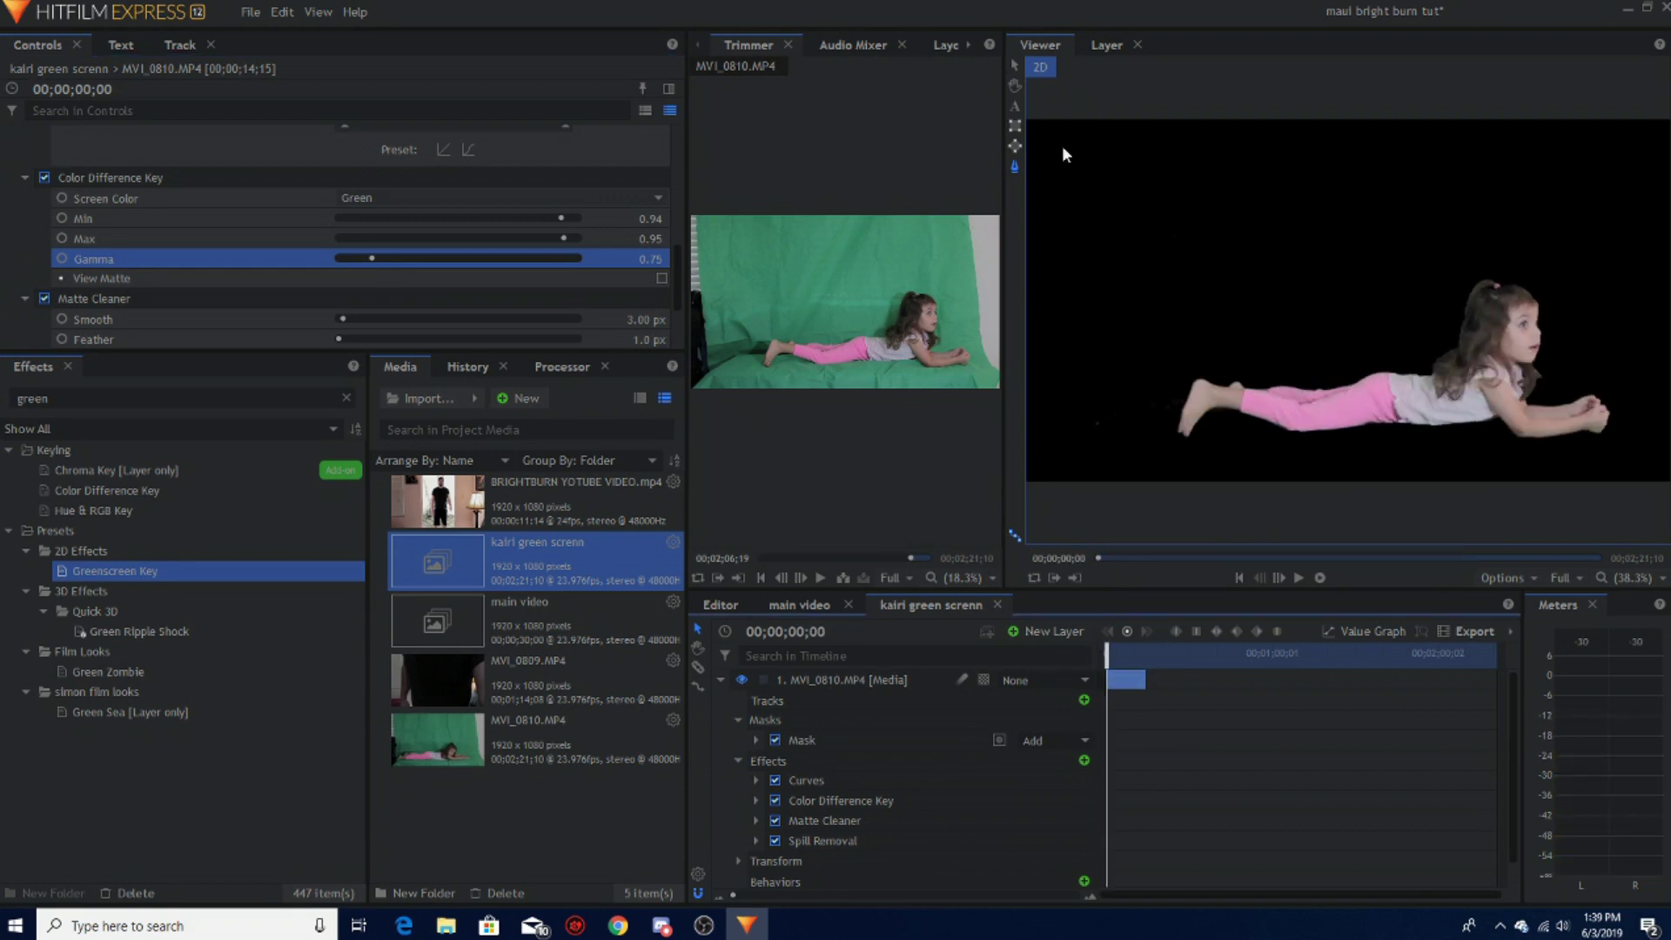
Step: Place the girl's green screen composite in the main video timeline directly above the masked maui layer
click(811, 604)
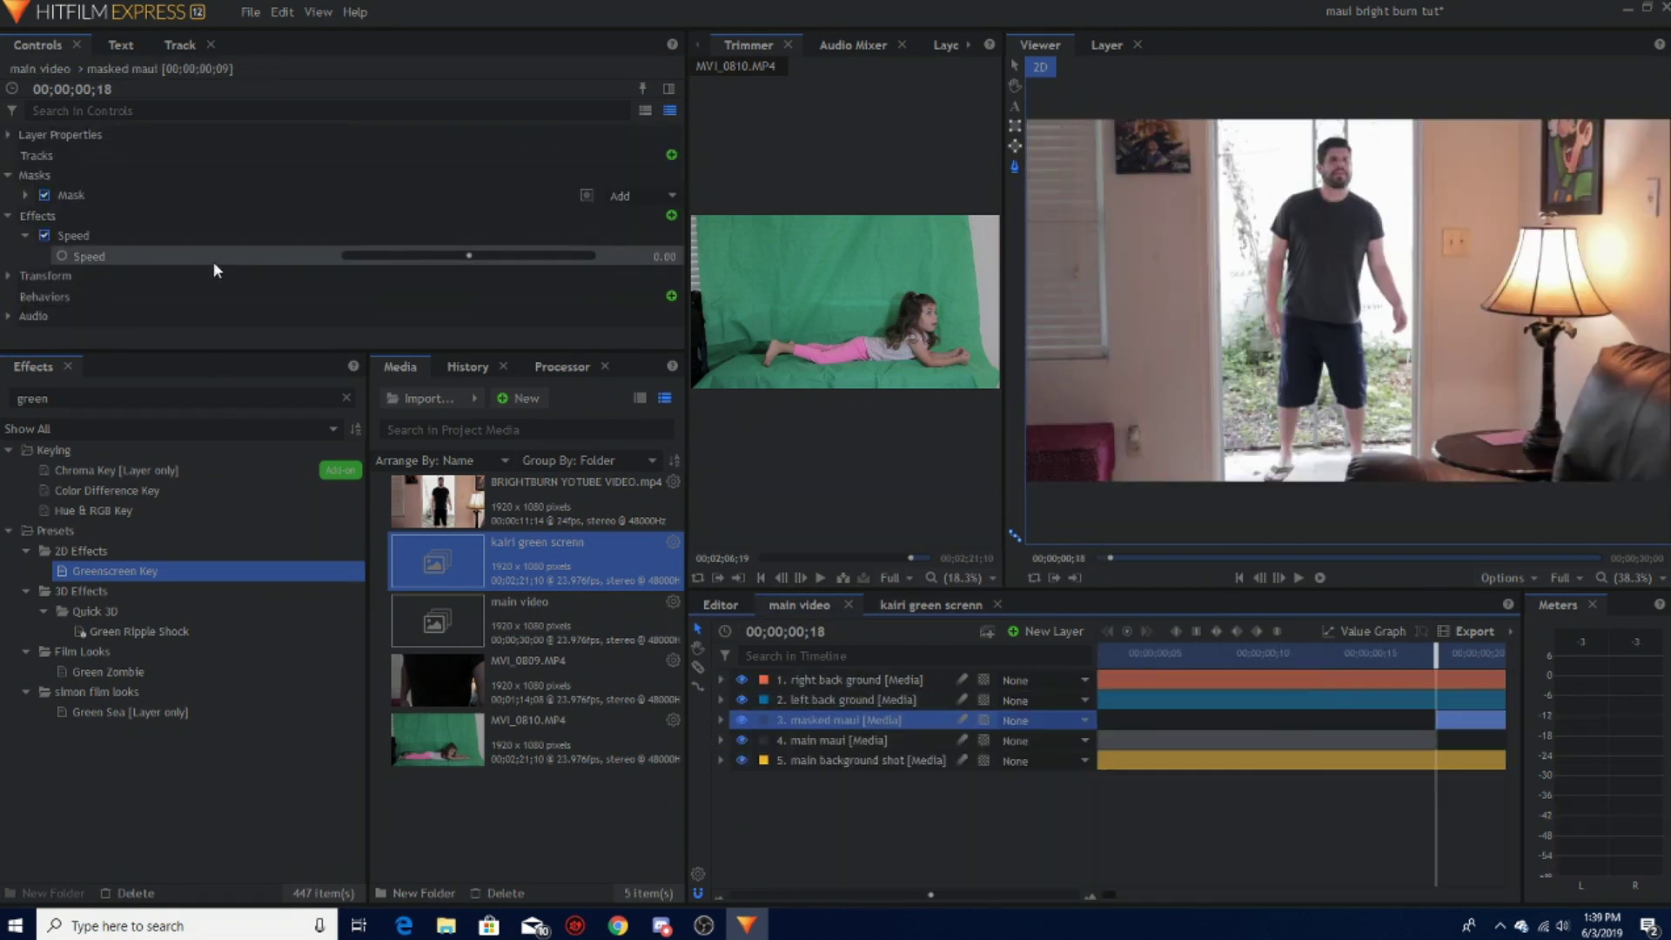
click(25, 236)
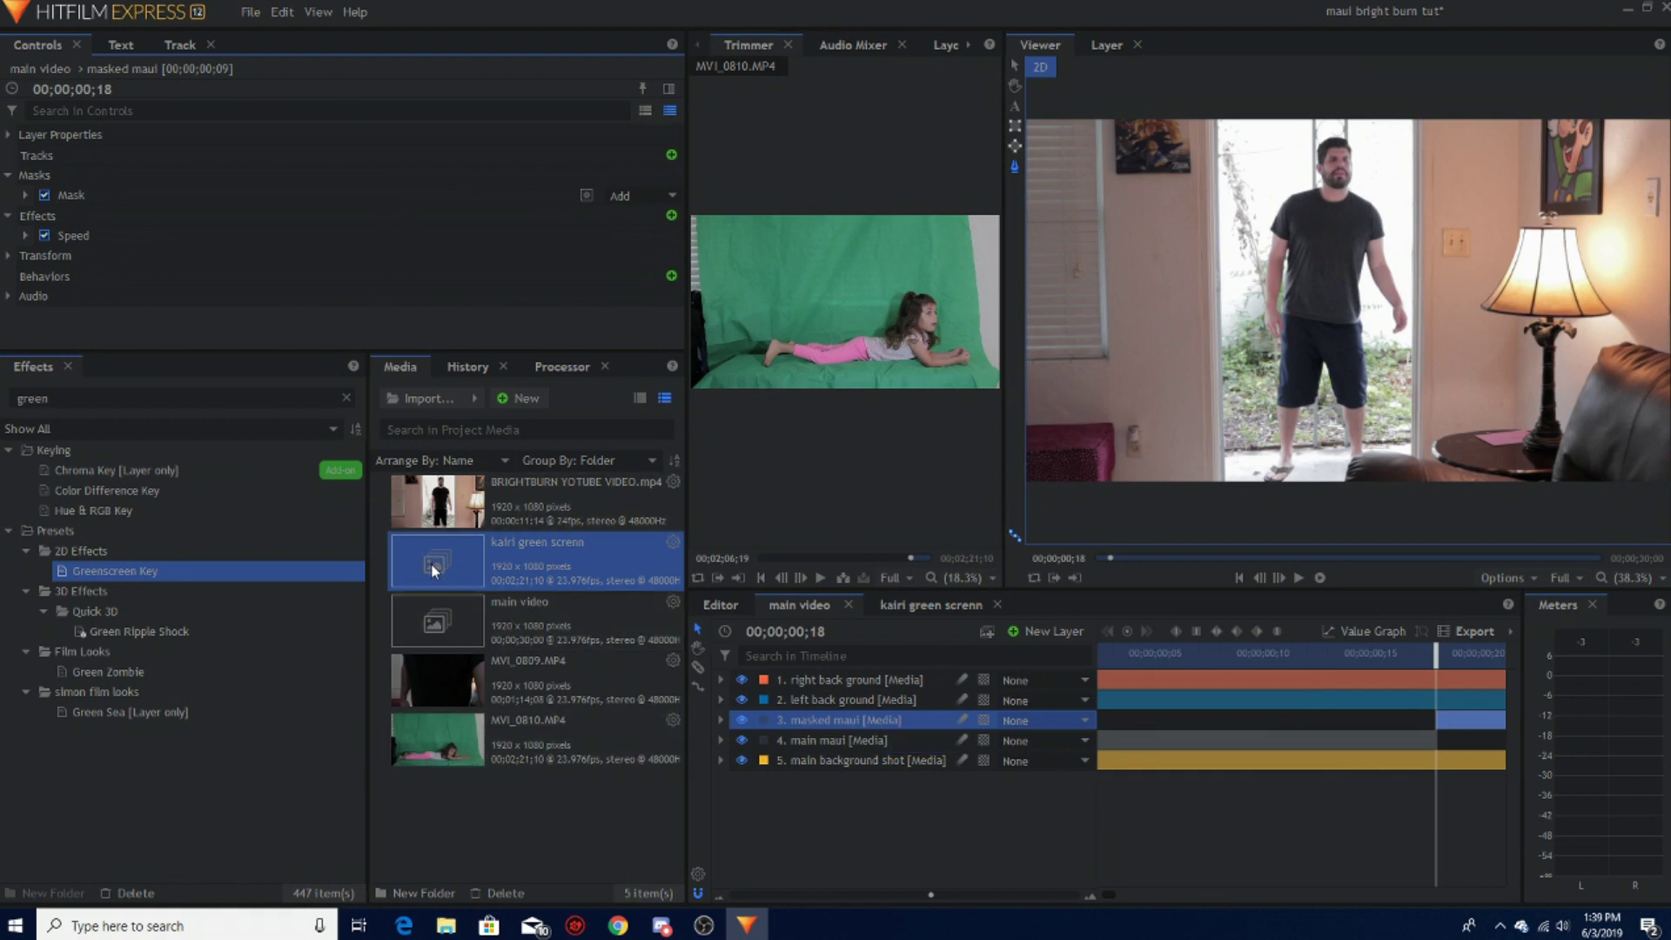
drag(426, 565, 859, 708)
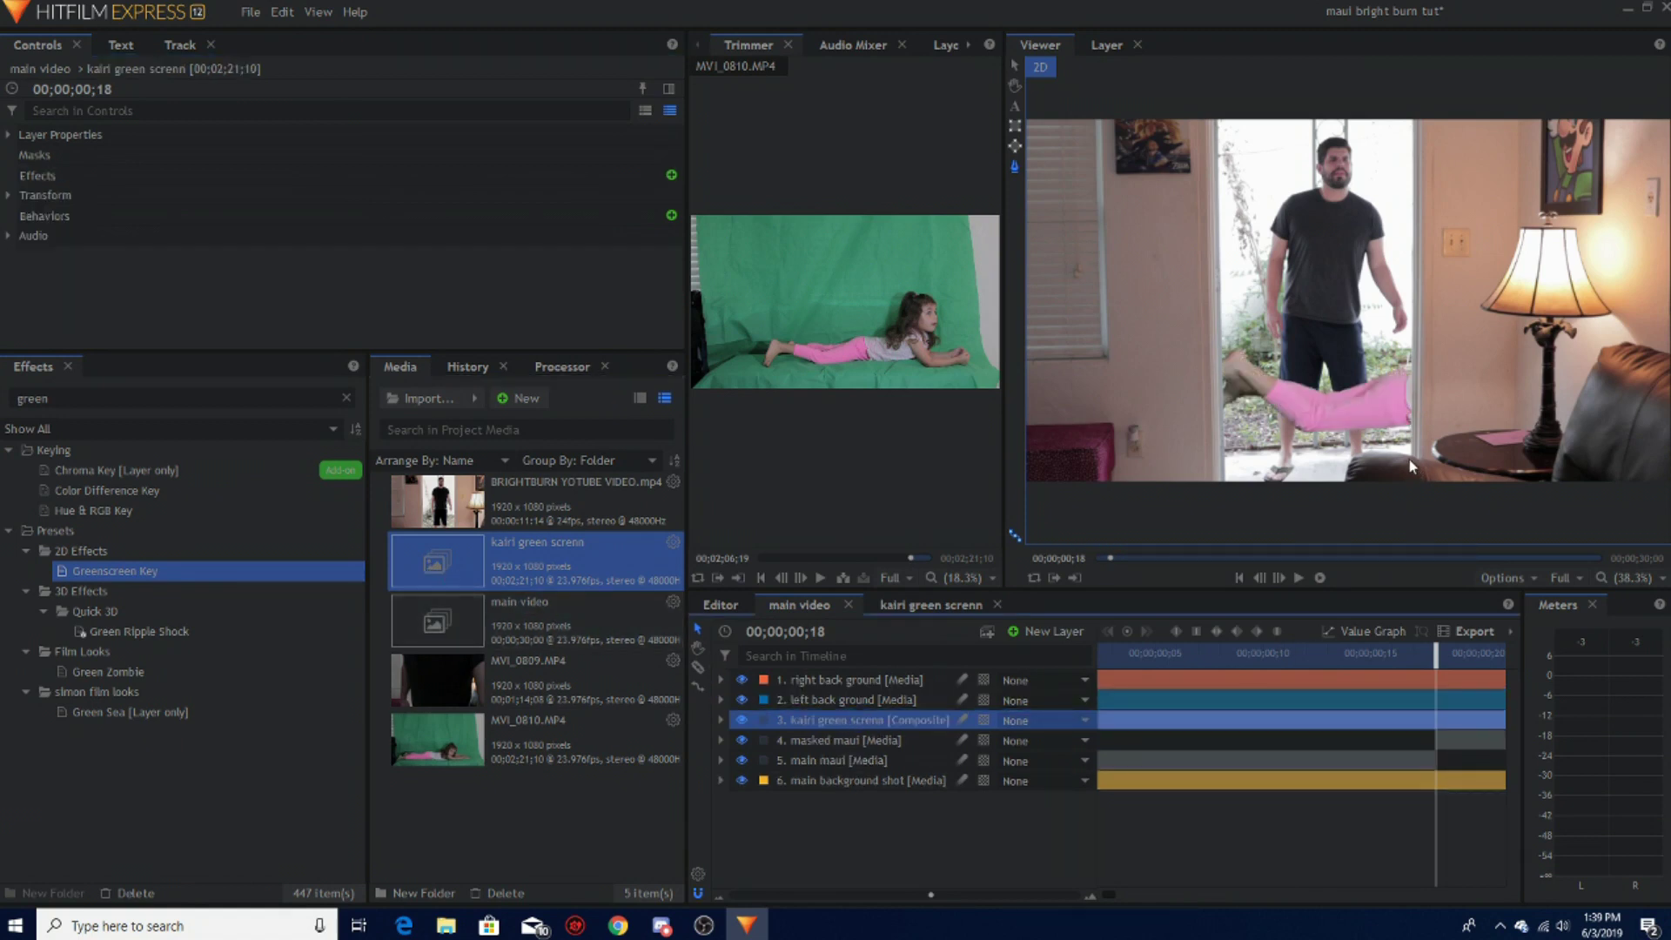
Step: Hide the right back ground and left back ground layers in the main video timeline
click(741, 679)
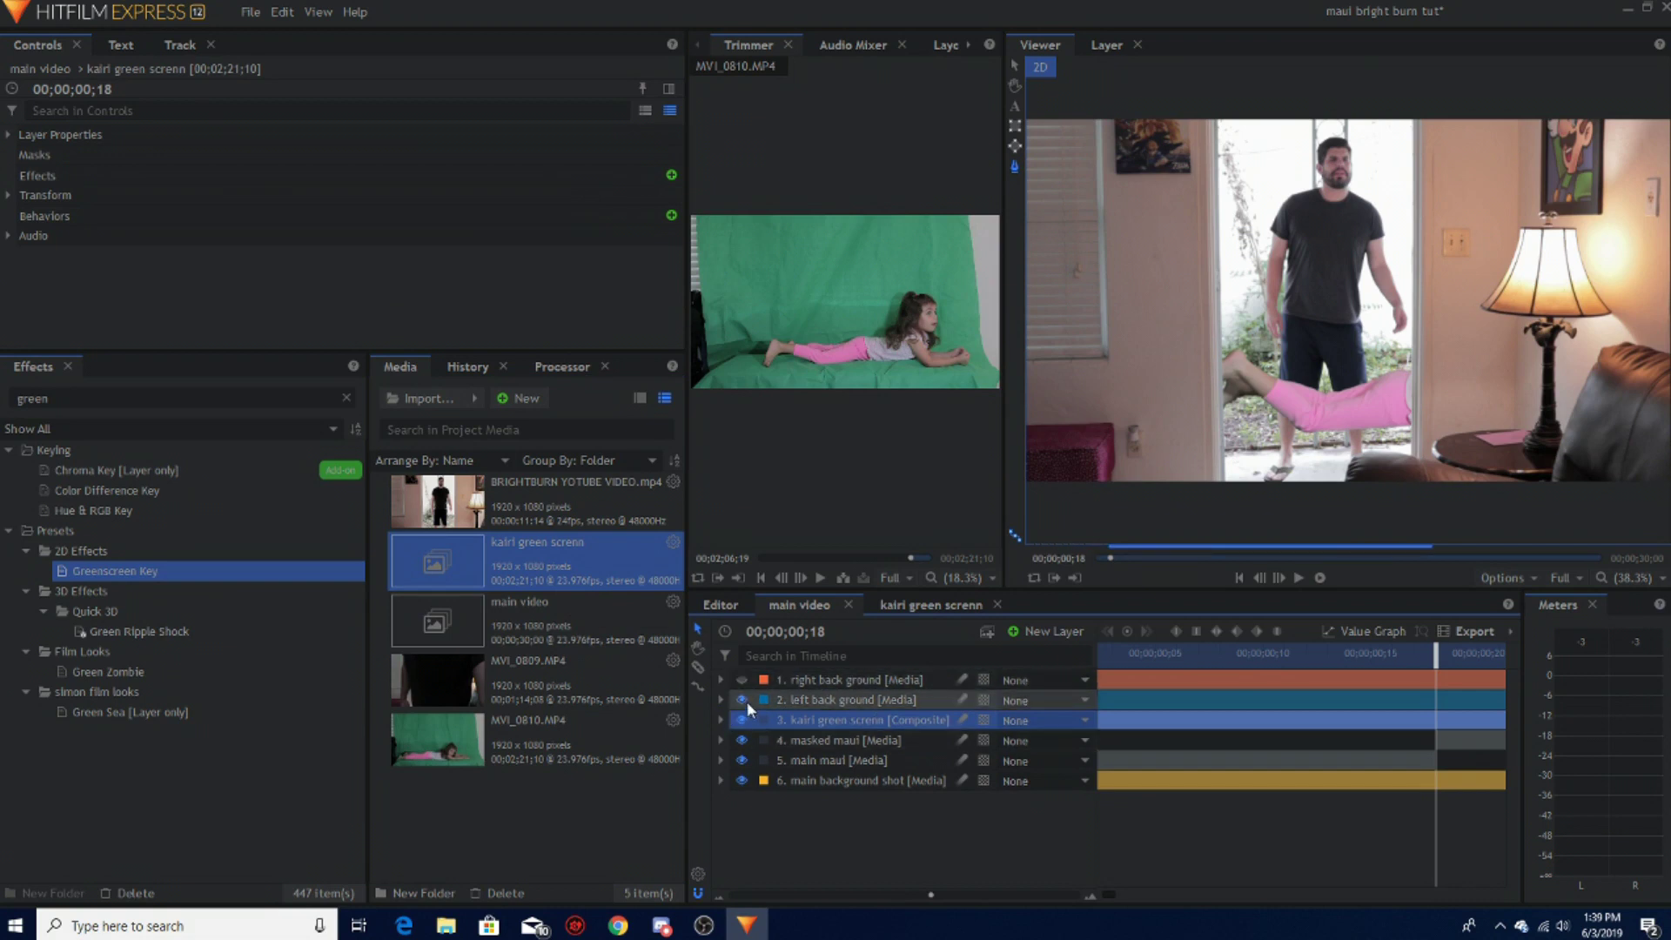
click(742, 699)
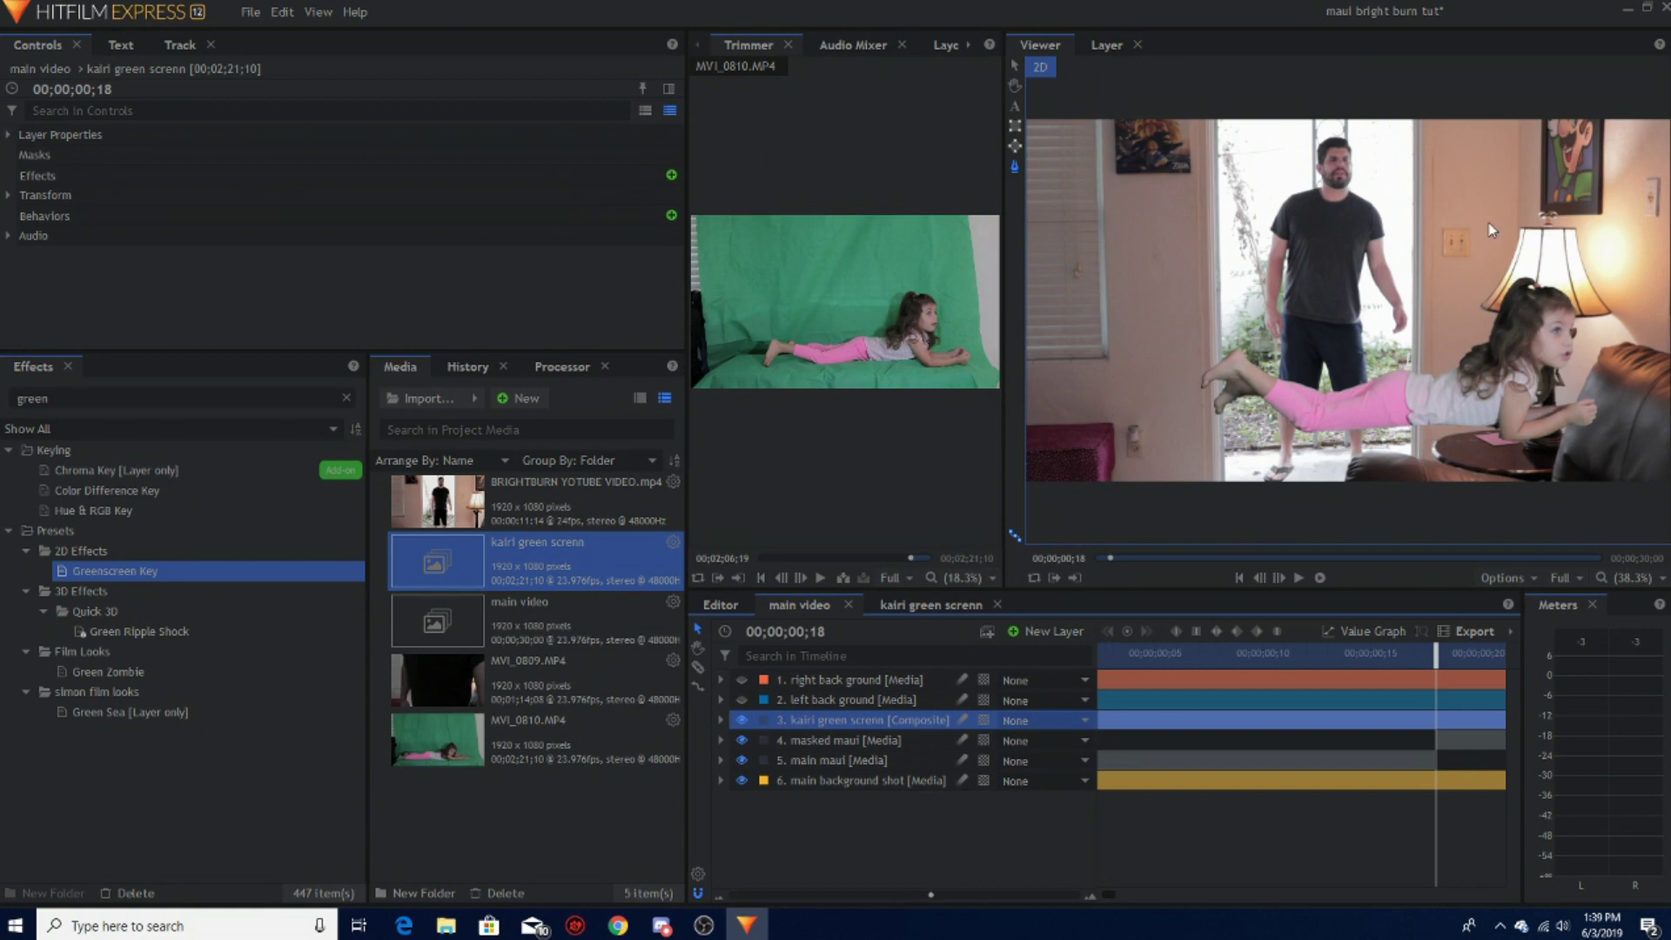
drag(672, 233, 691, 242)
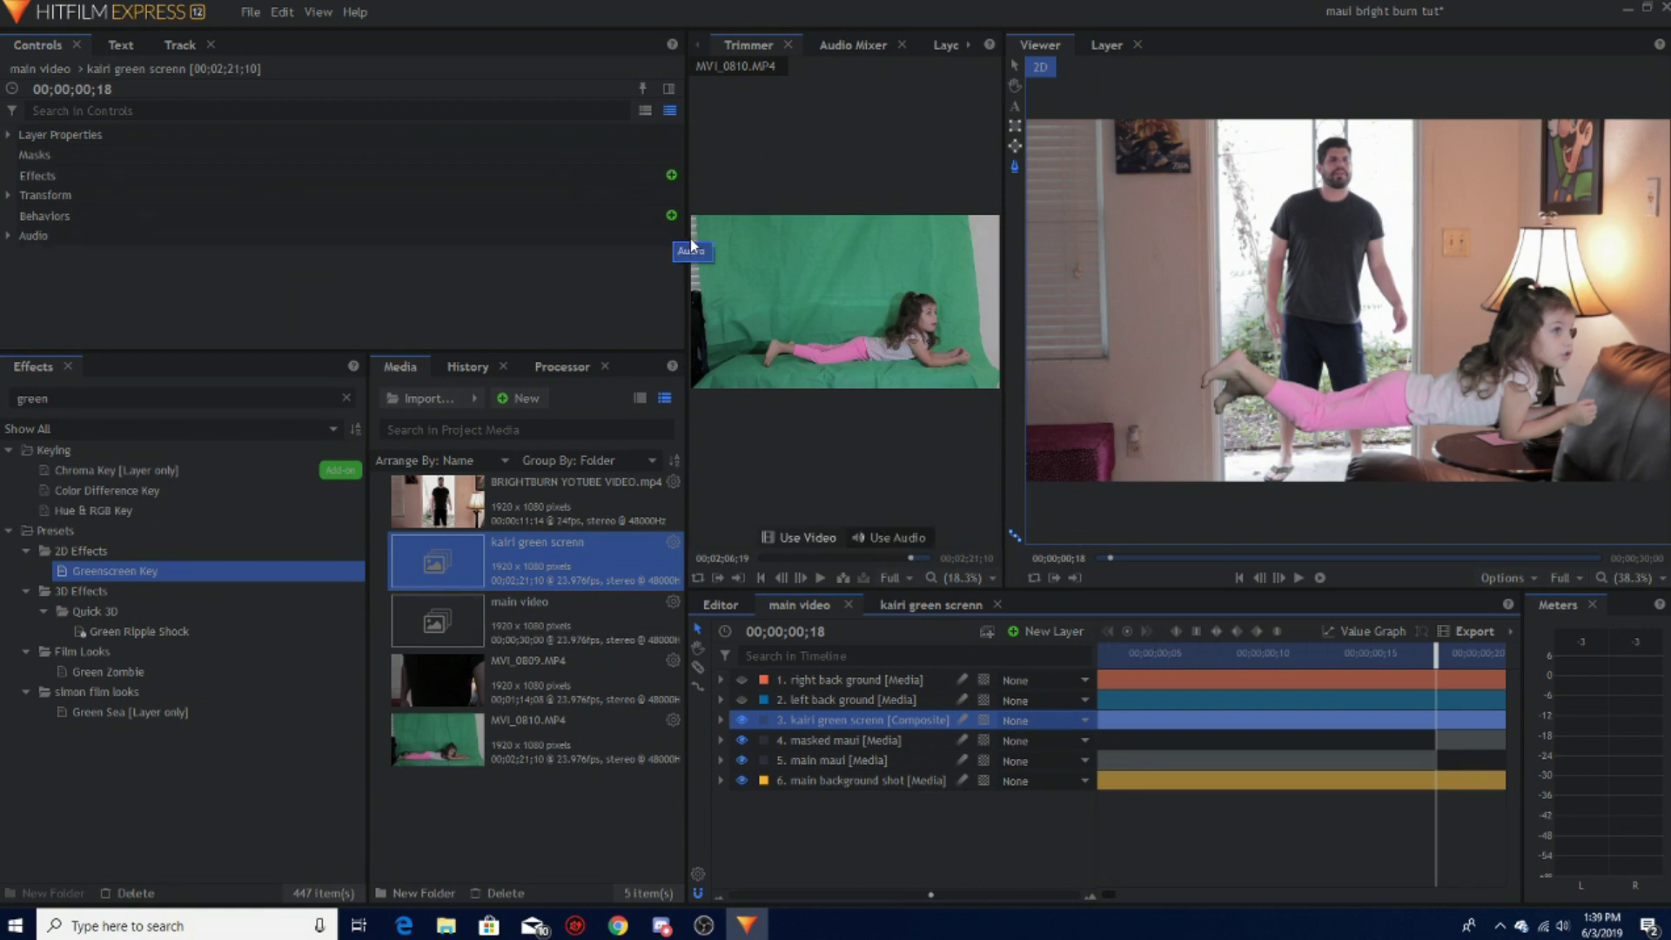
Step: Mirror the girl's green screen composite horizontally so she faces left, and expand its Transform properties
scroll(1218, 252, down, 1)
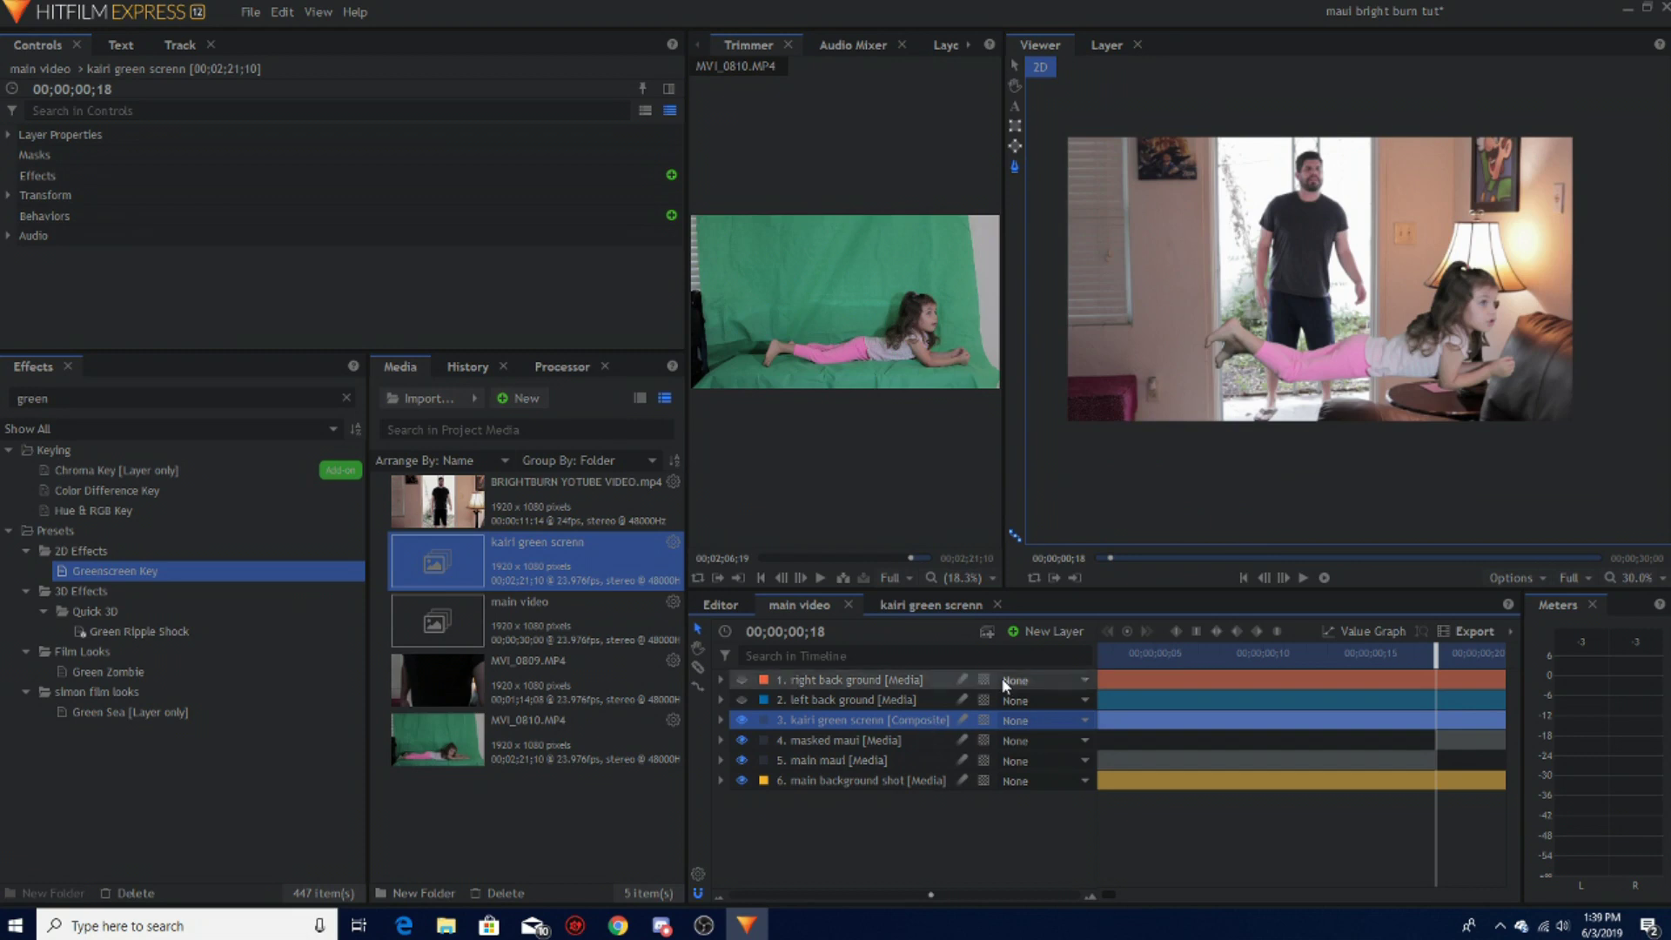
click(1012, 67)
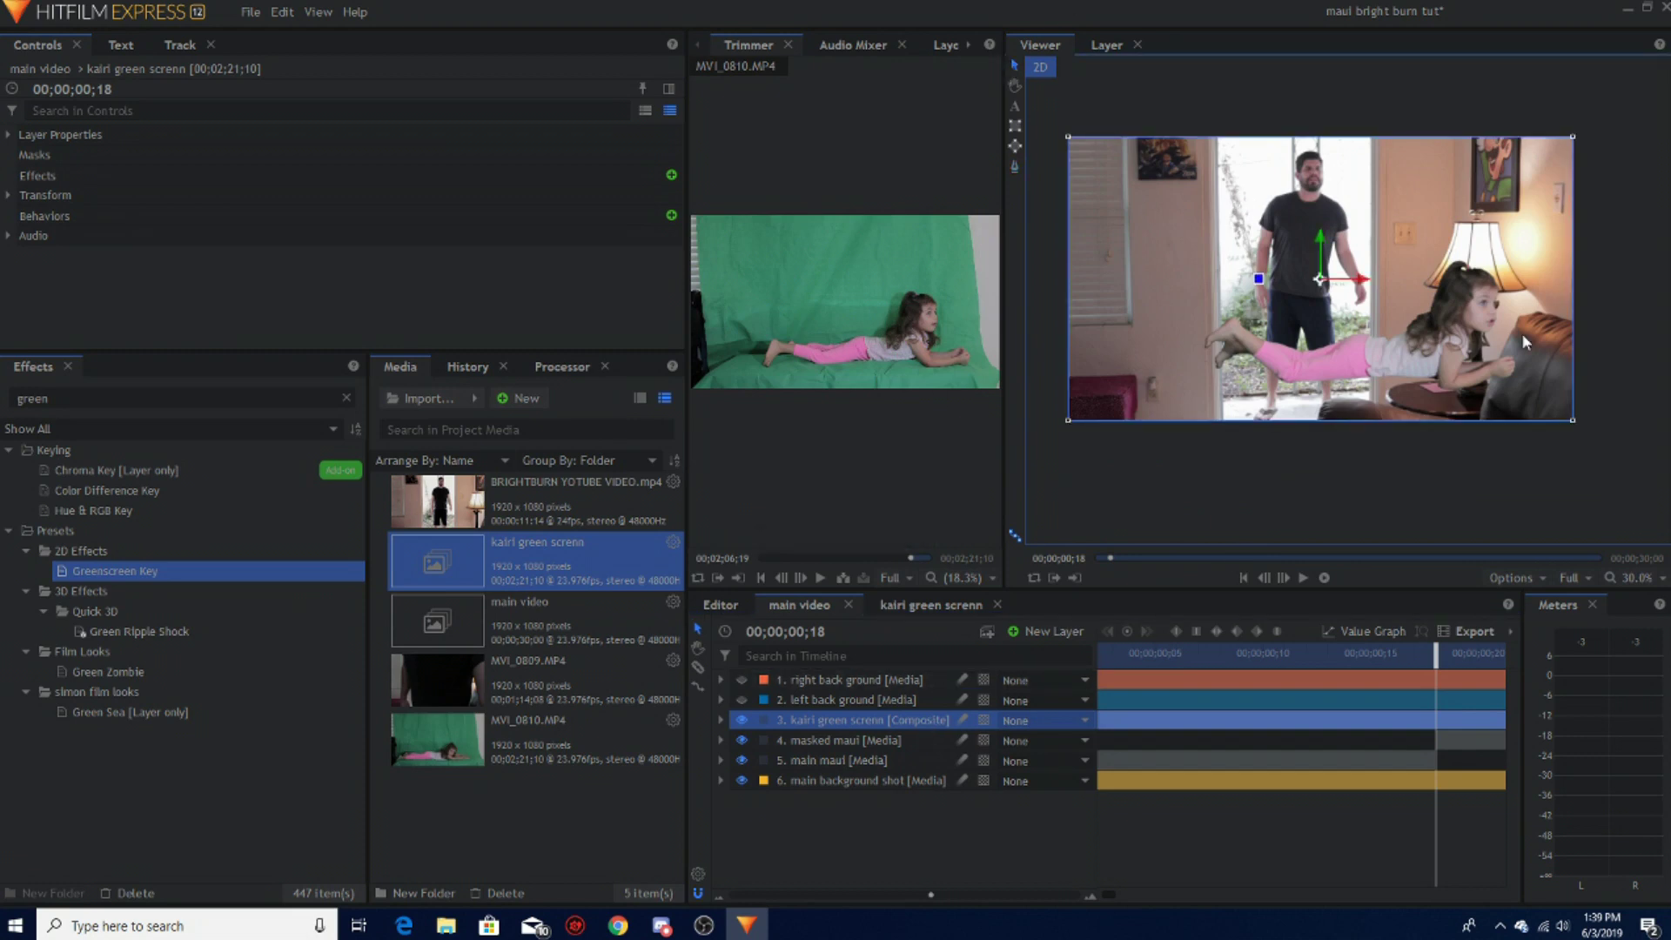
drag(1066, 138, 1575, 138)
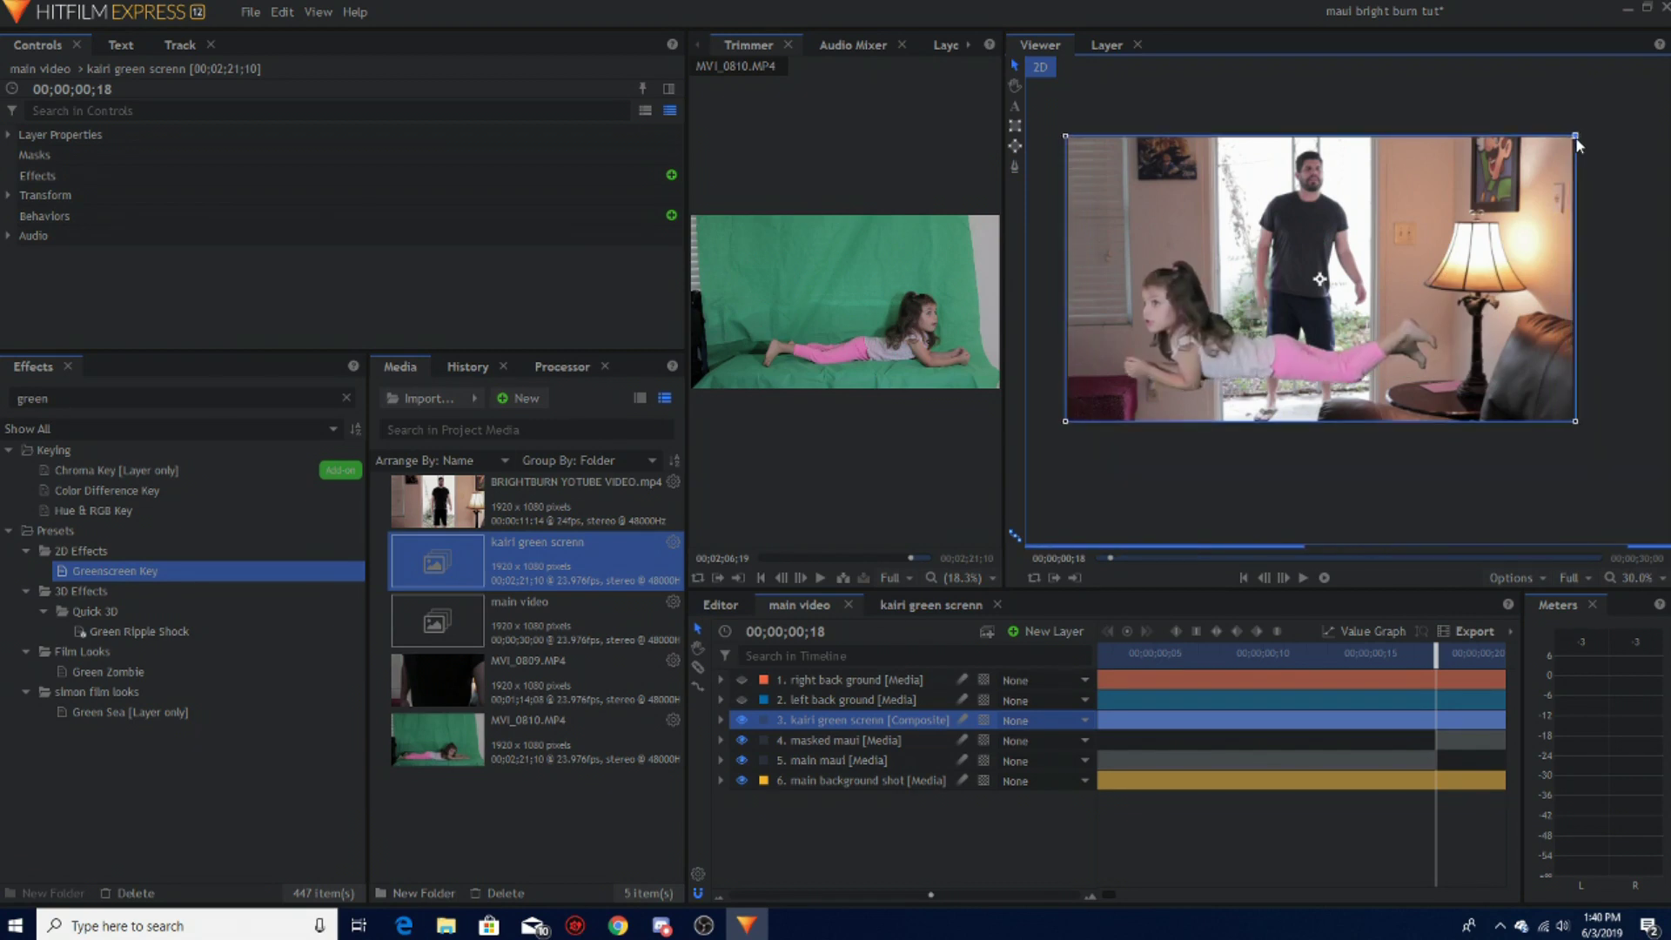
click(8, 195)
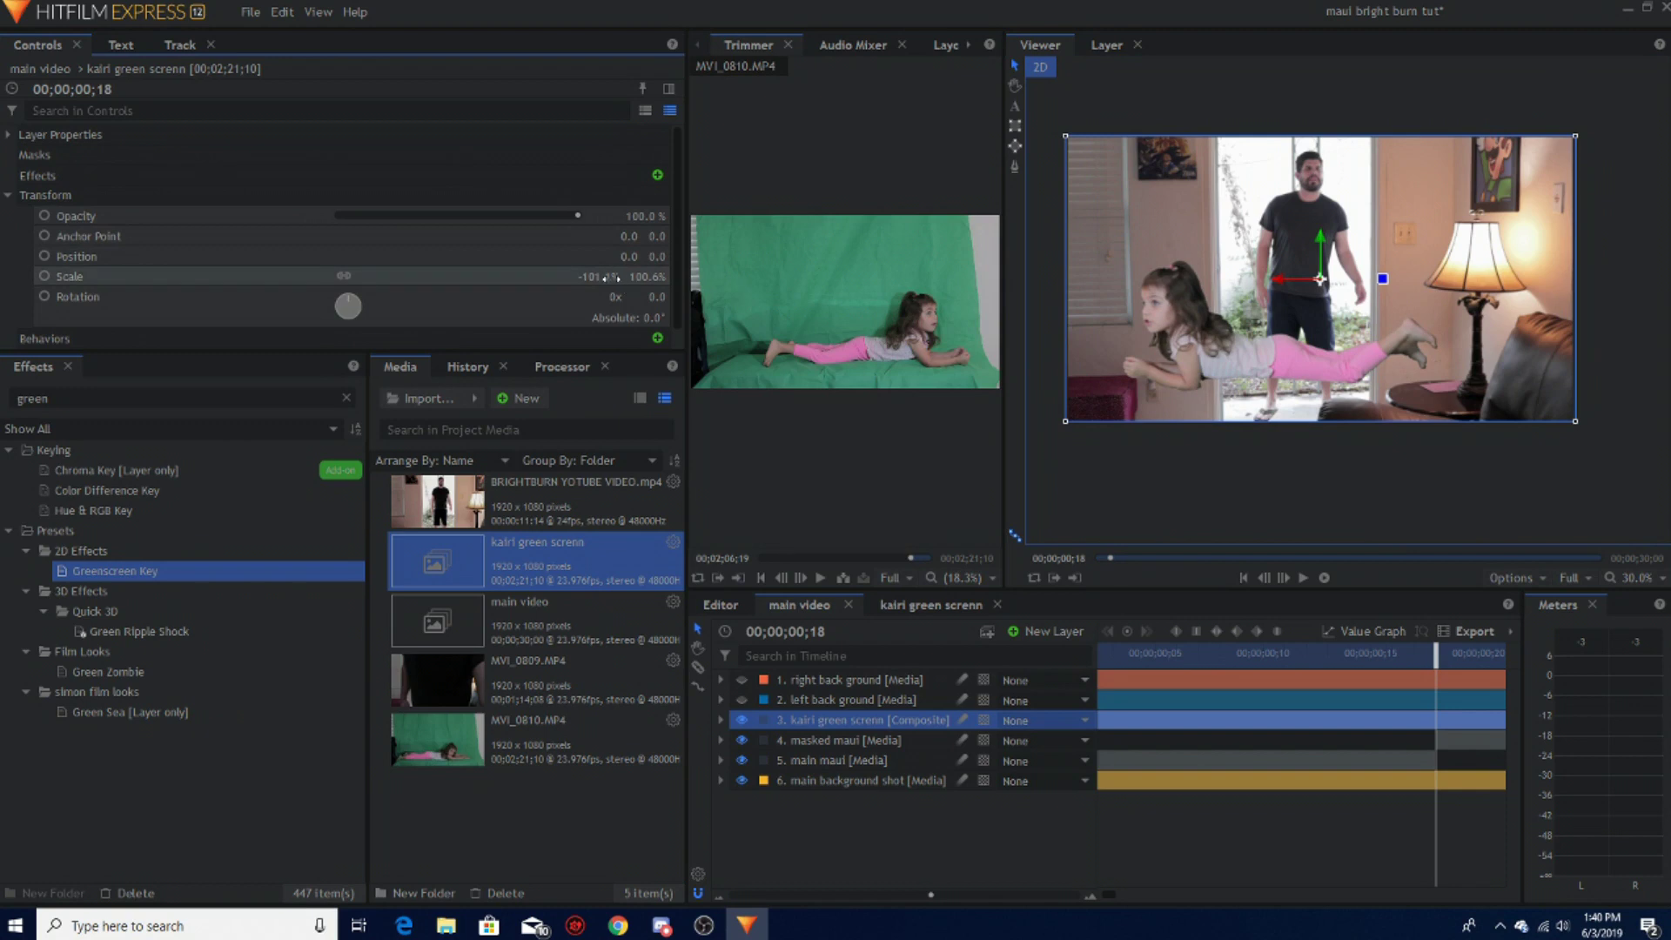
Step: Scale the girl's green screen composite to about 54% and move it sideways to about X 626.6, beside the lamp
drag(649, 276, 608, 276)
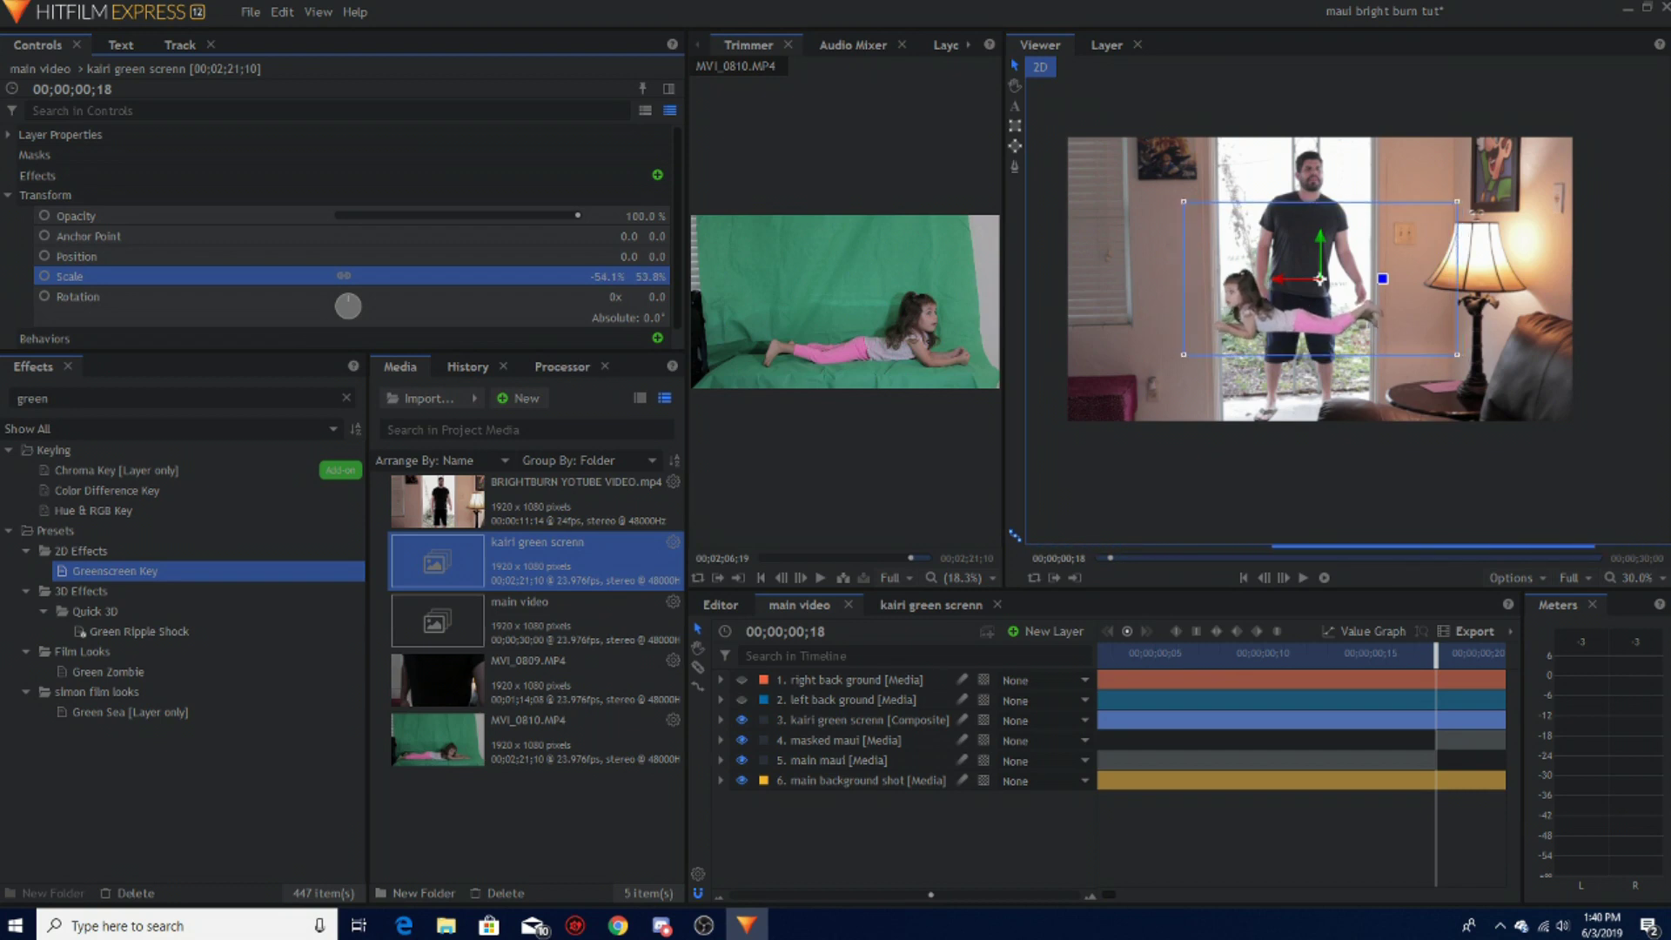
drag(1297, 292, 1448, 263)
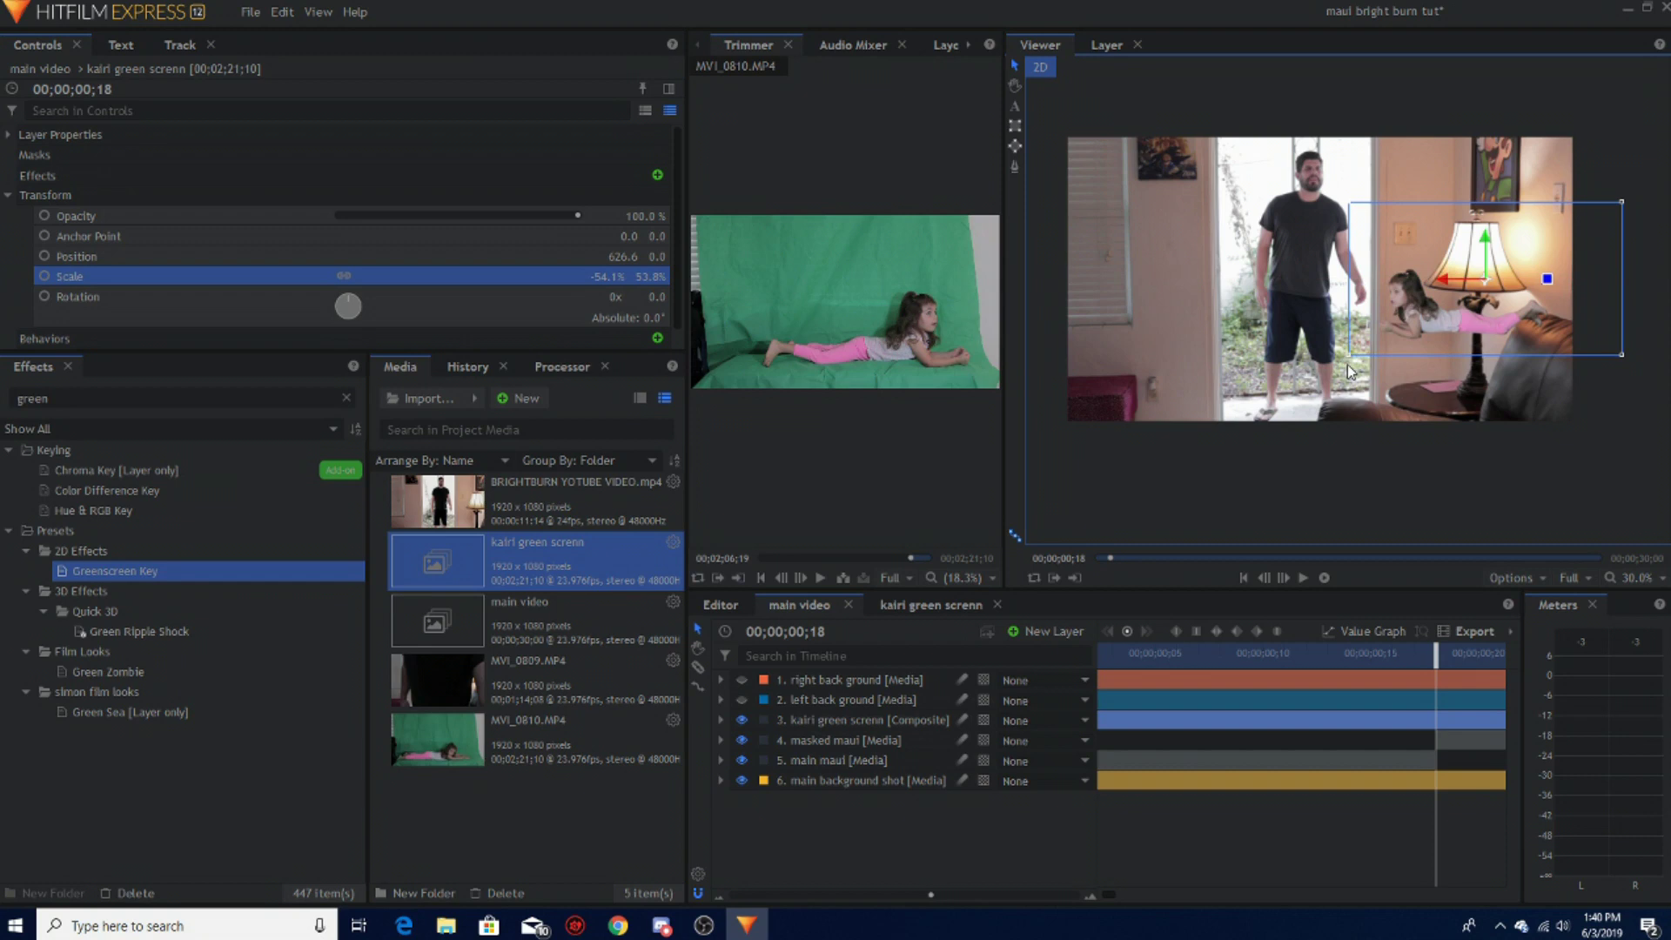
click(1158, 99)
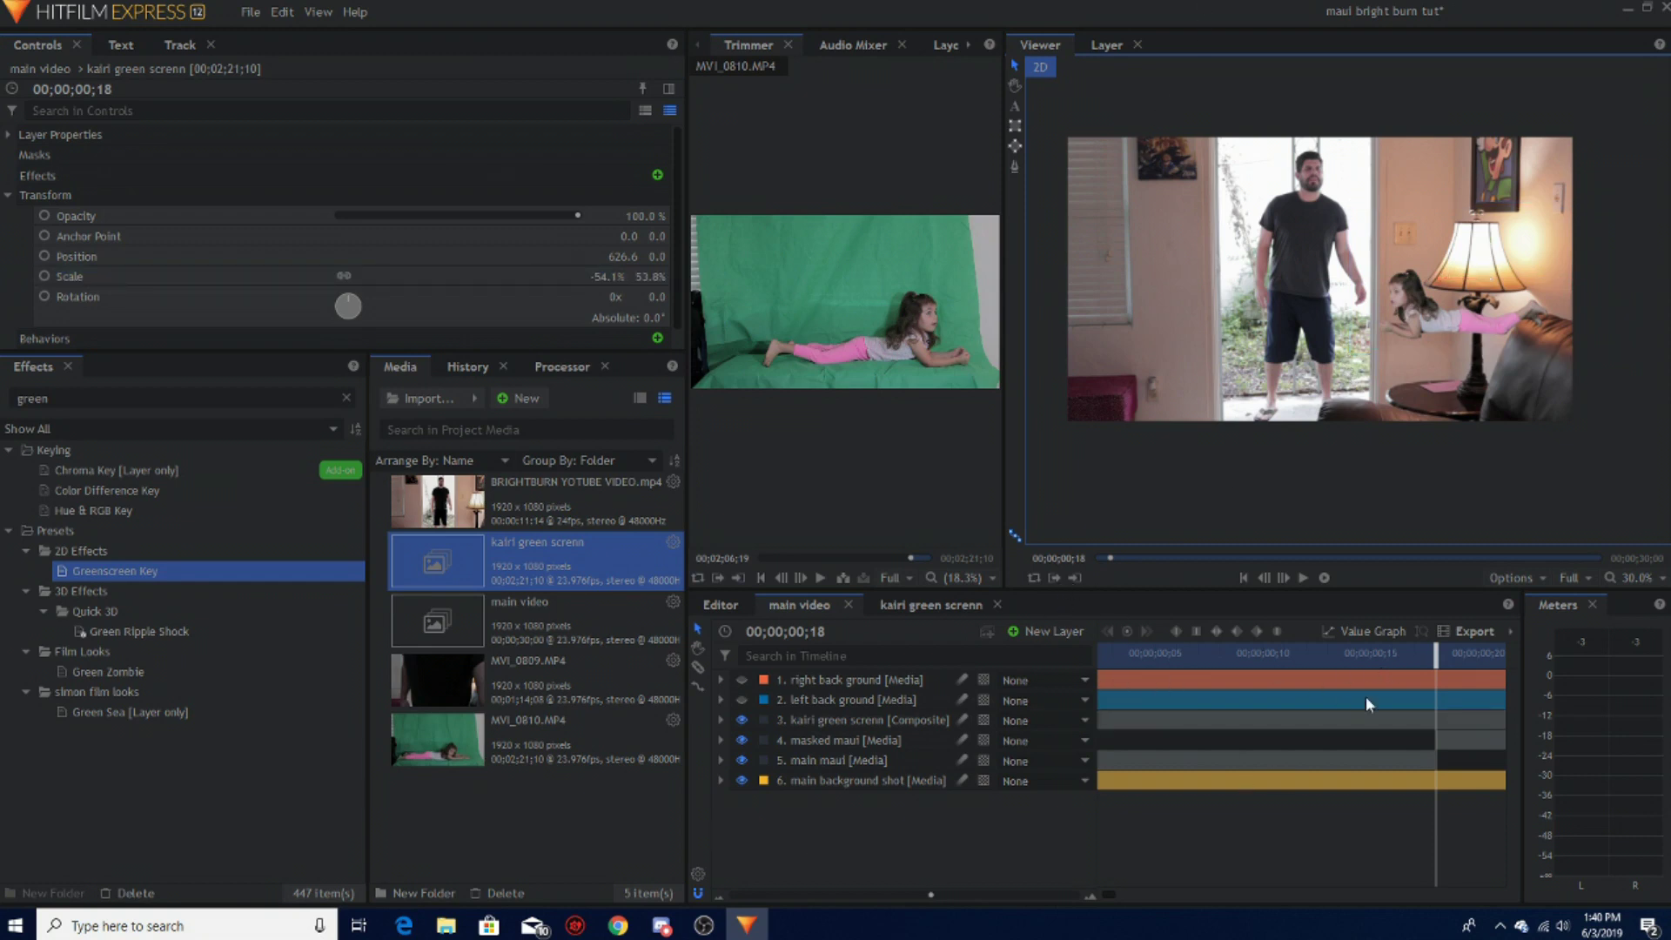
click(1264, 579)
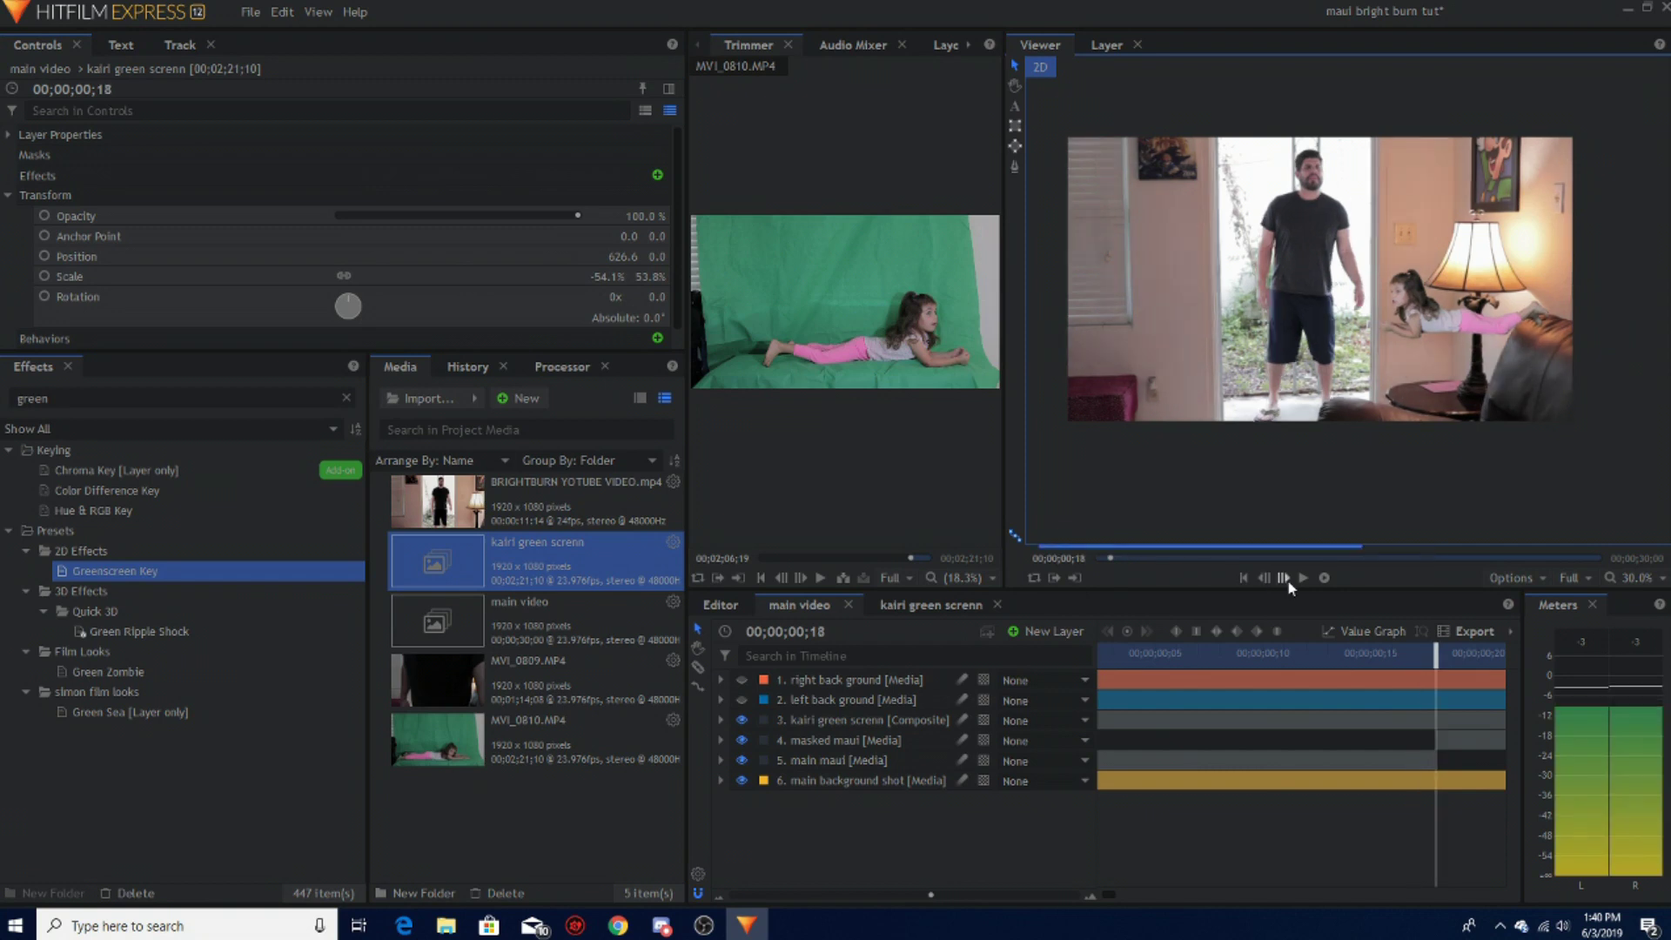
click(1284, 578)
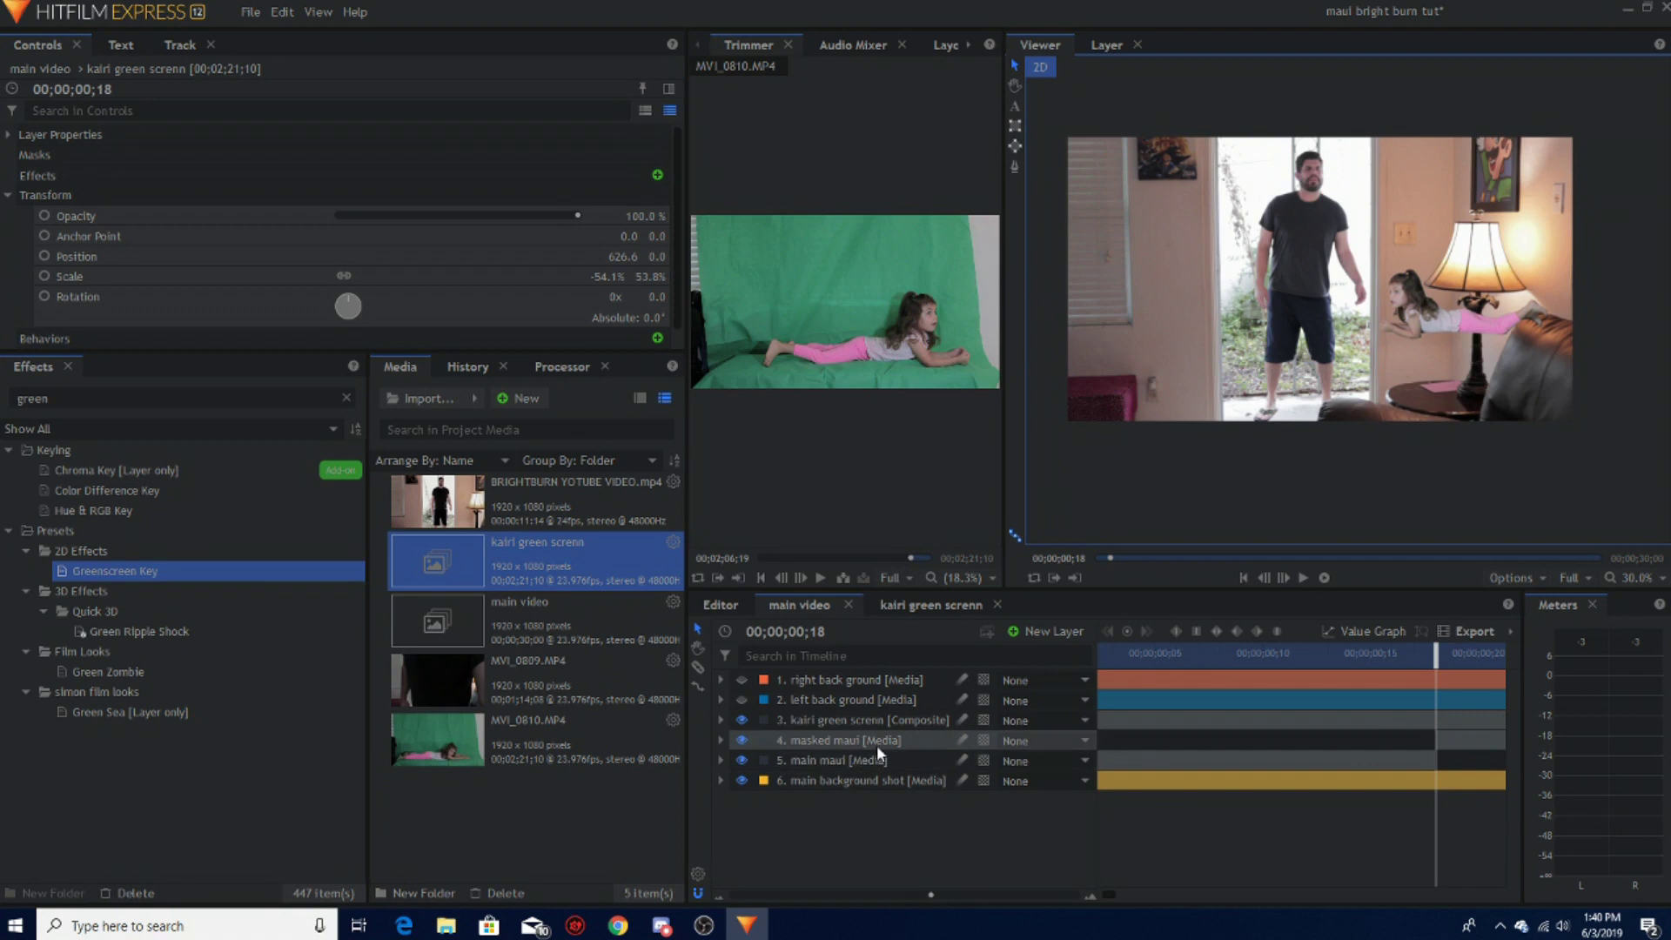
Step: Slice the girl's green screen composite at 0;00;00;18 and remove the part before the cut
click(891, 722)
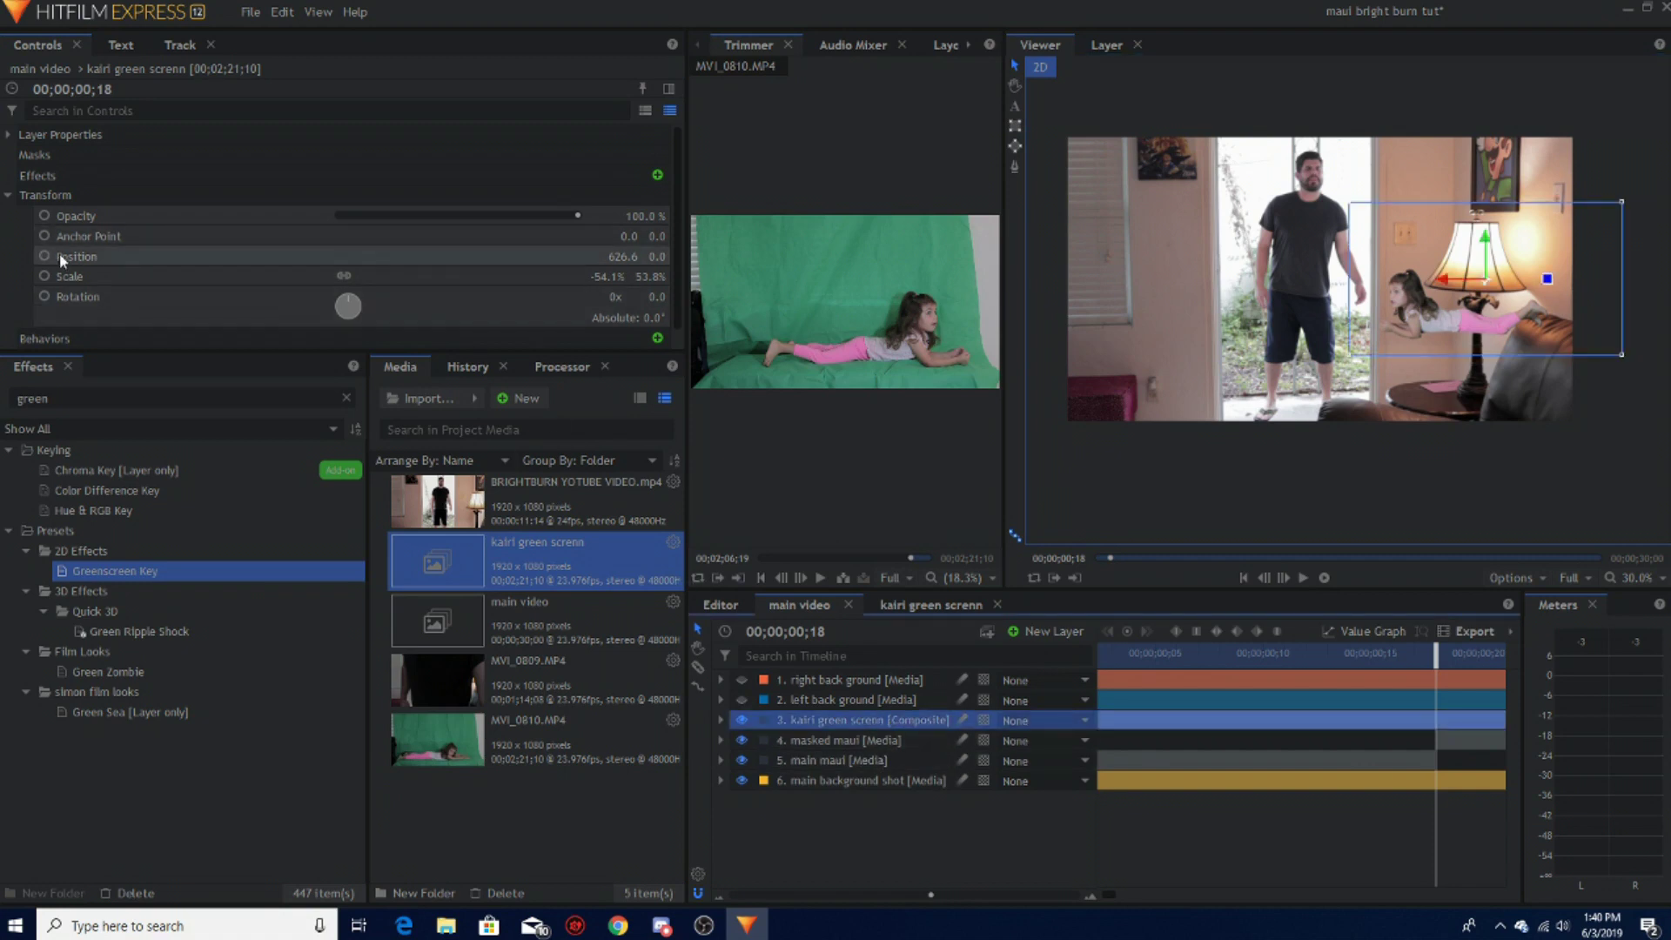
click(698, 667)
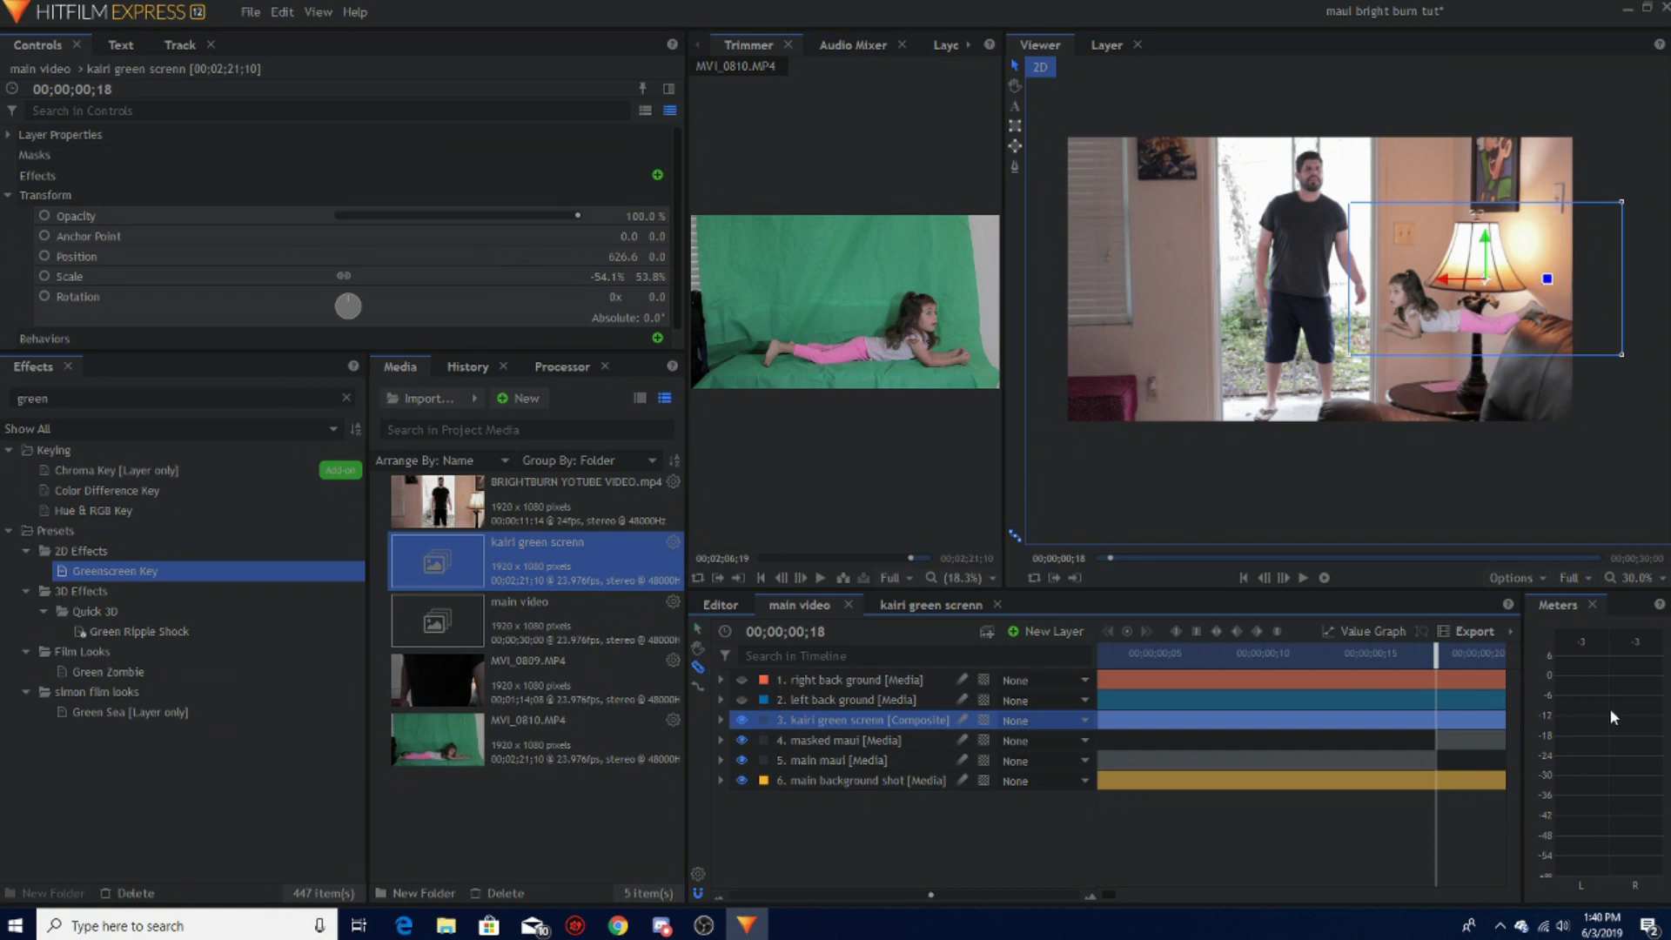
click(1437, 720)
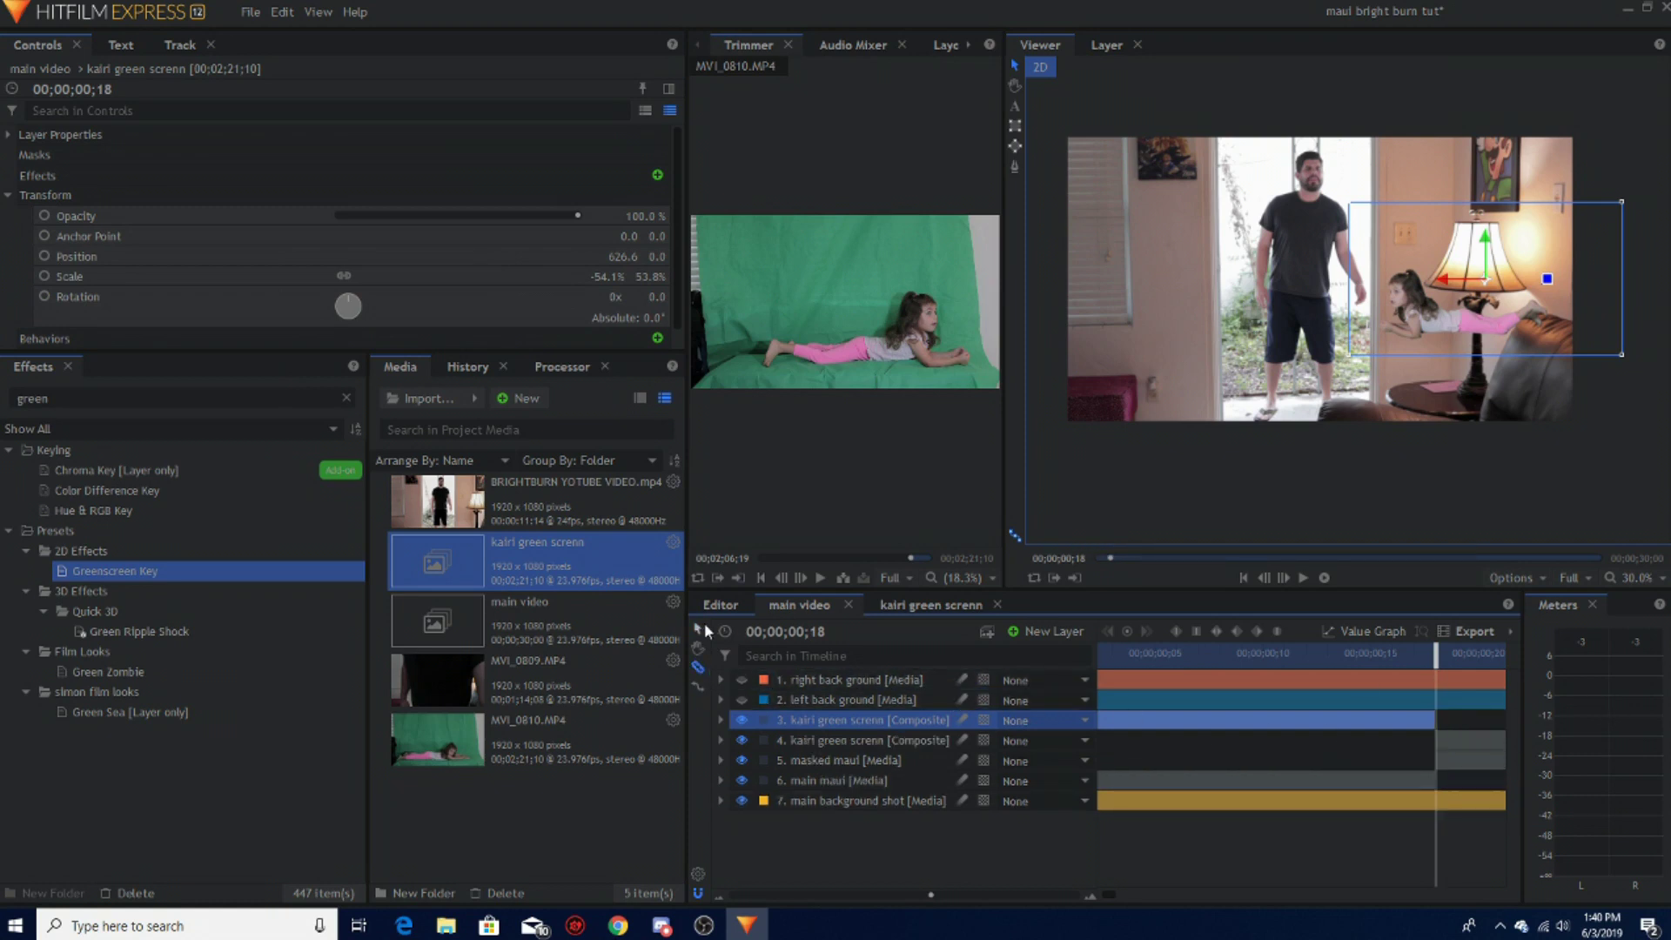
right_click(1262, 716)
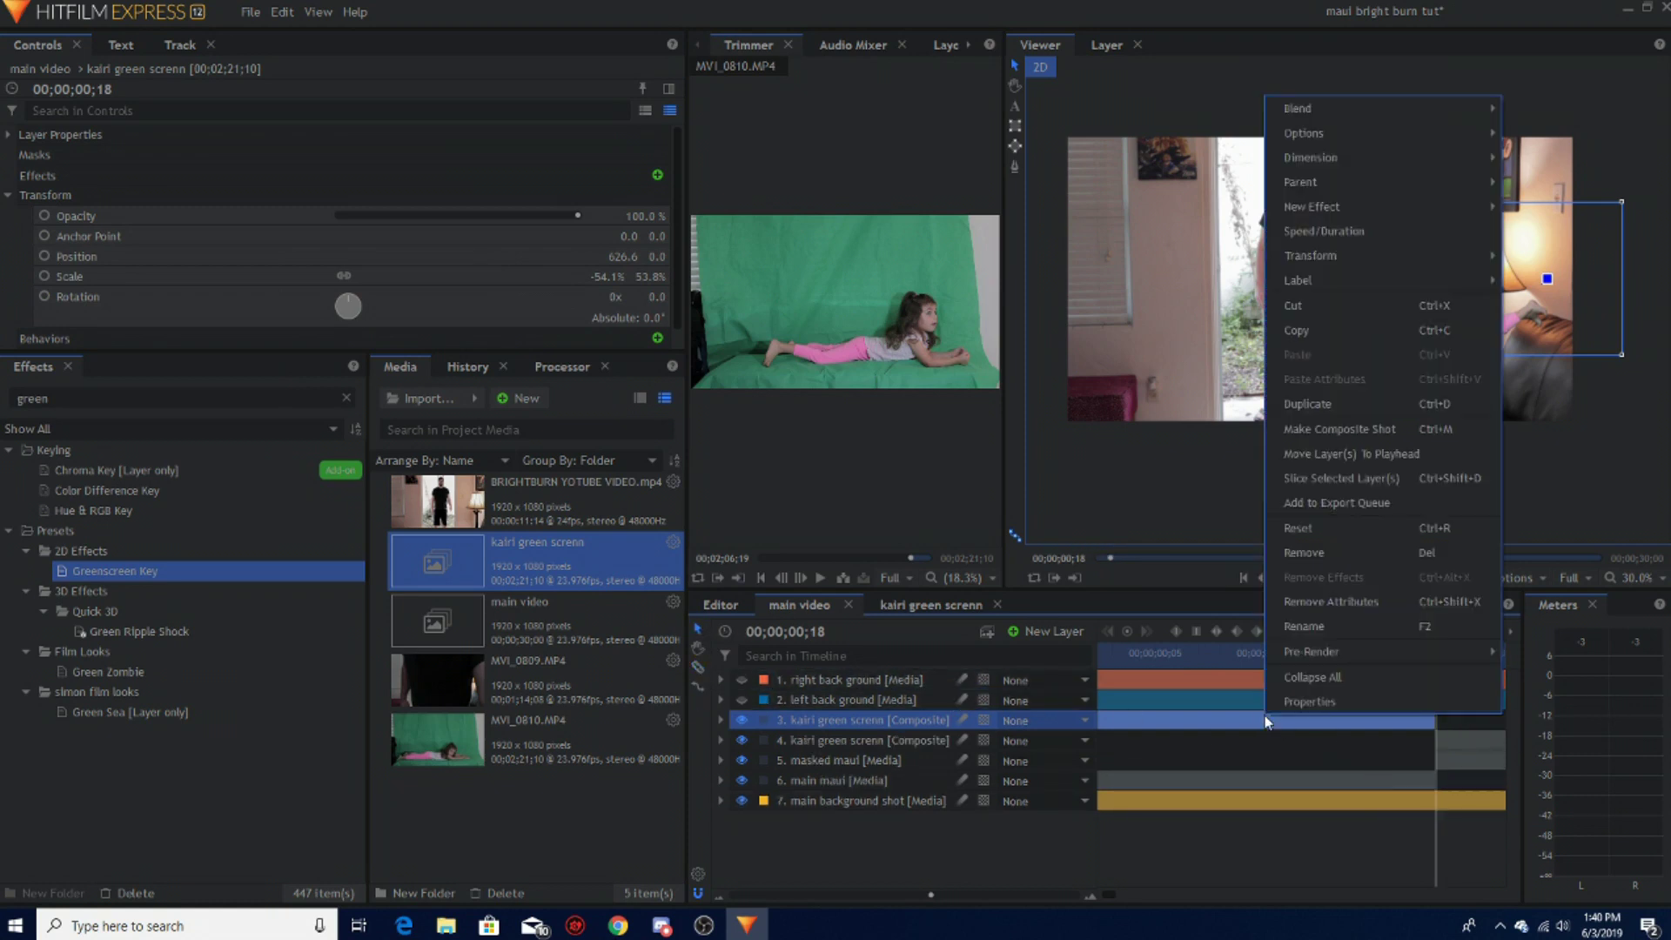
click(1317, 562)
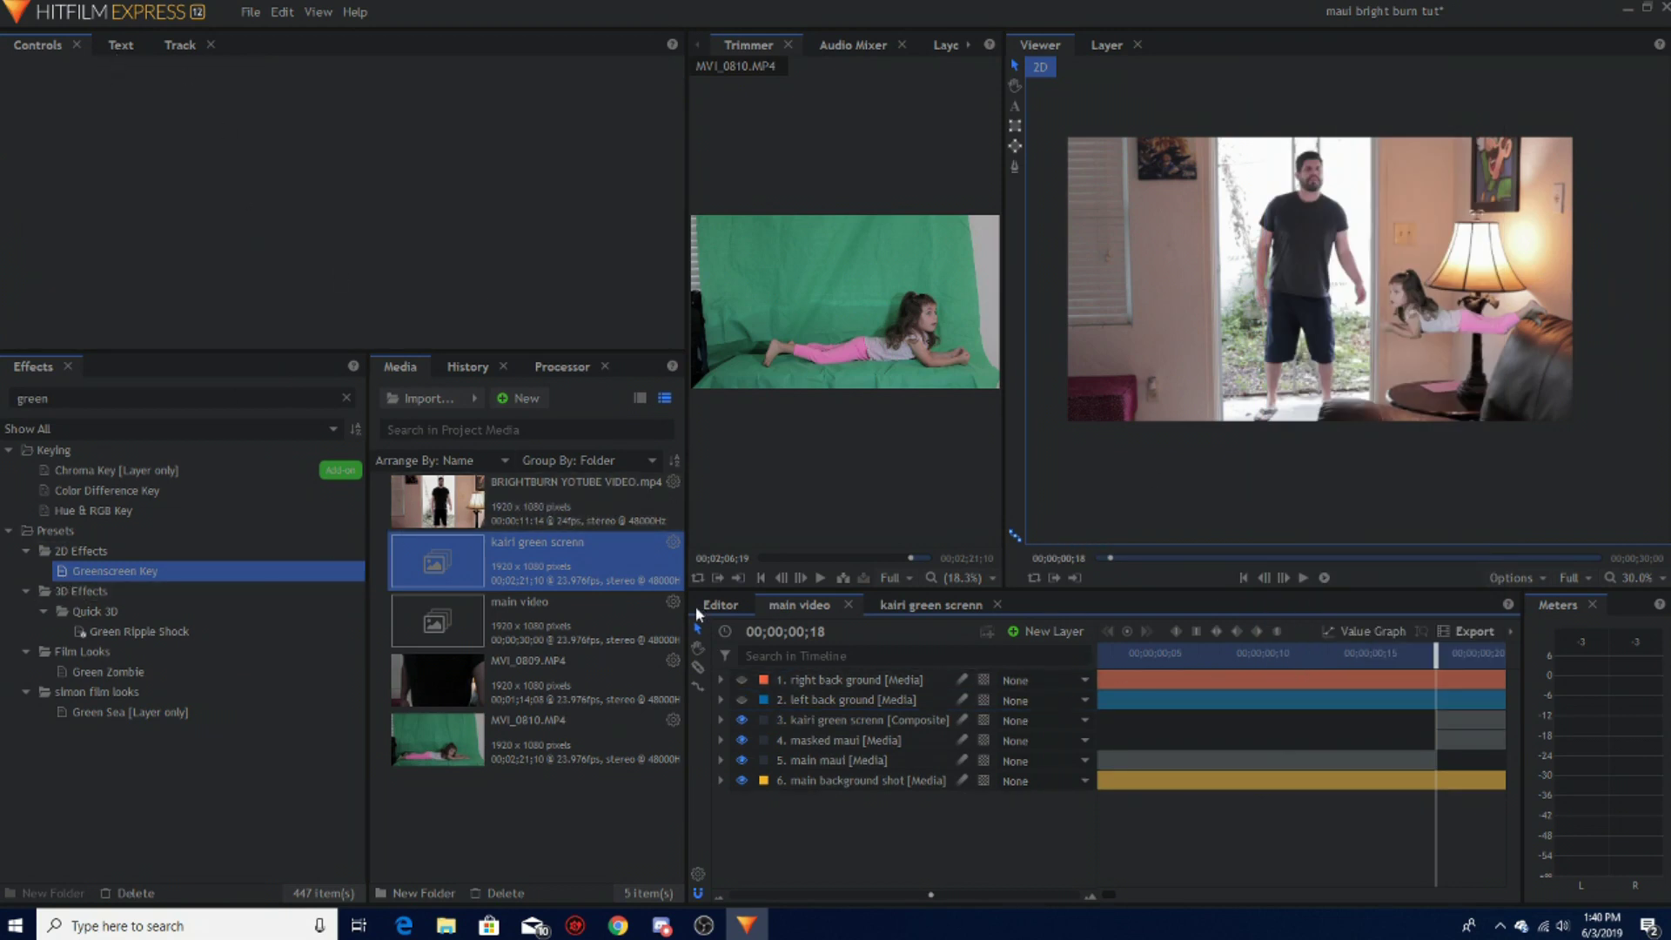
Step: Keyframe the girl composite's Position with X at about 380 on frame 18 and 210 on frame 19, and advance to frame 20
click(1457, 725)
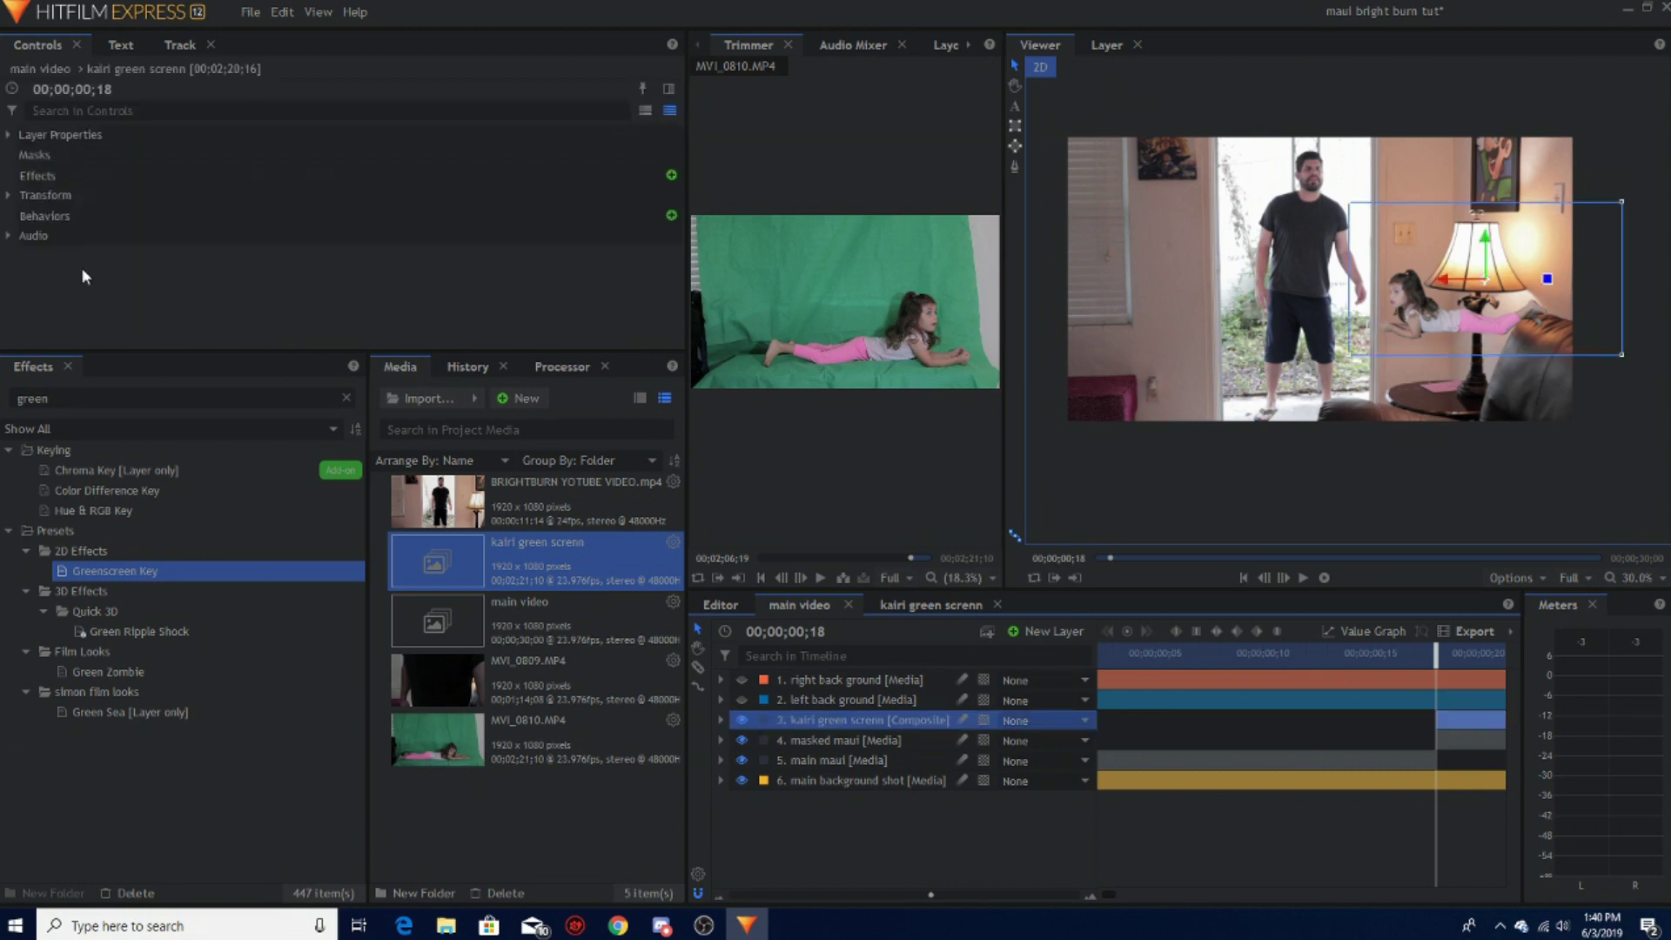
click(12, 195)
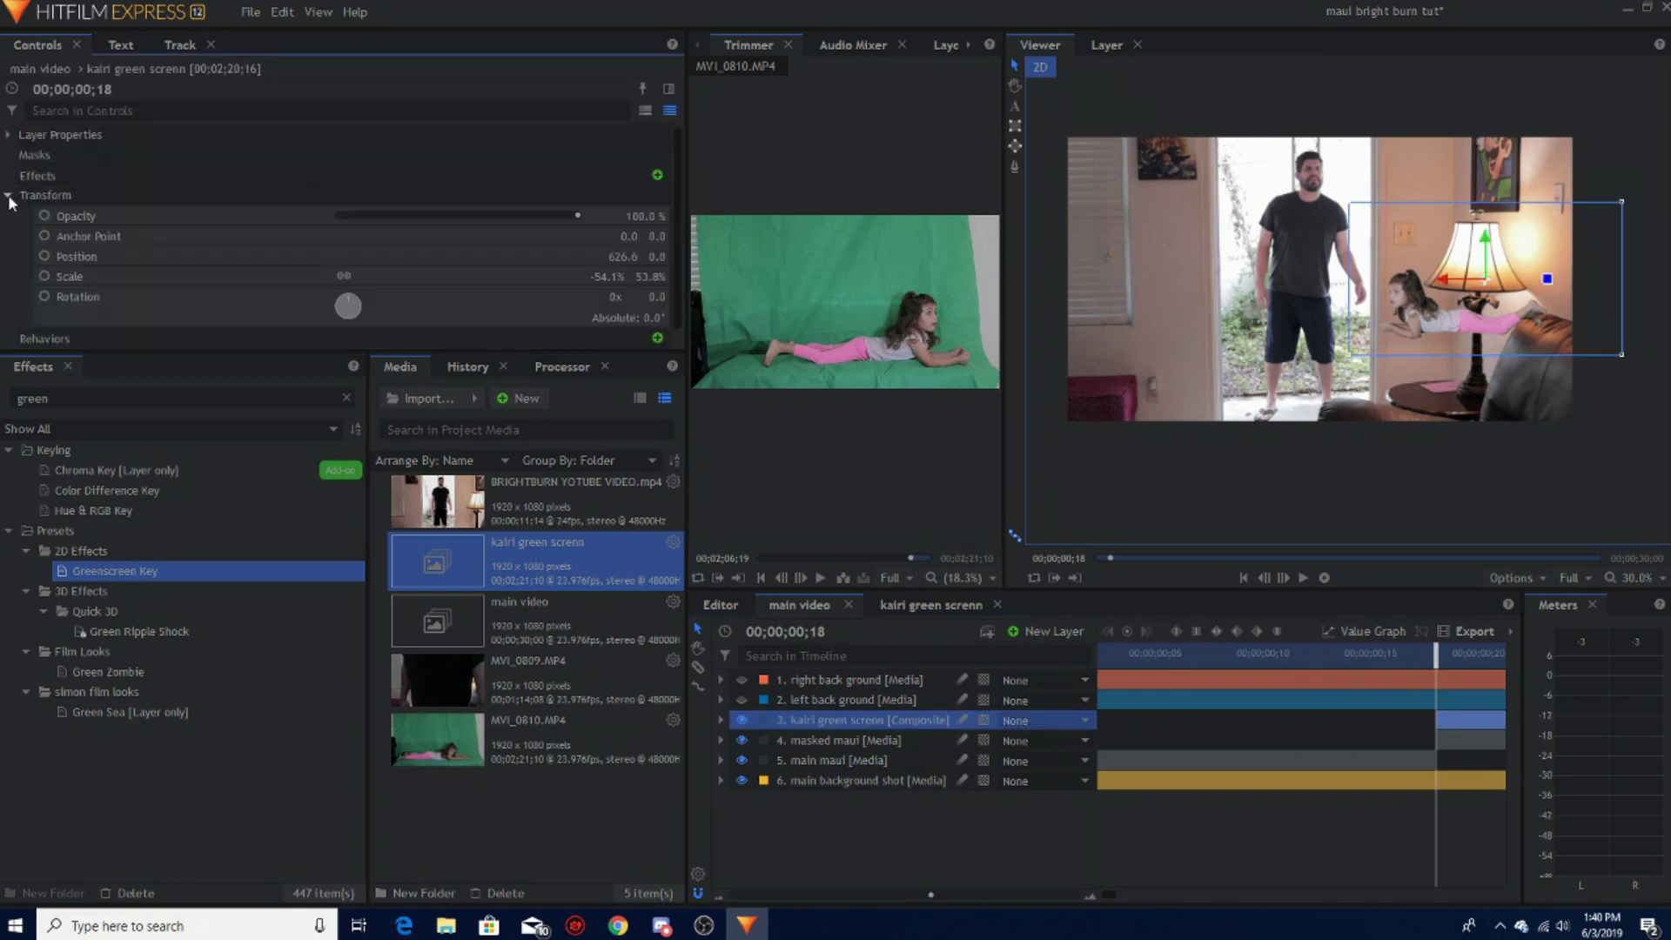
click(44, 258)
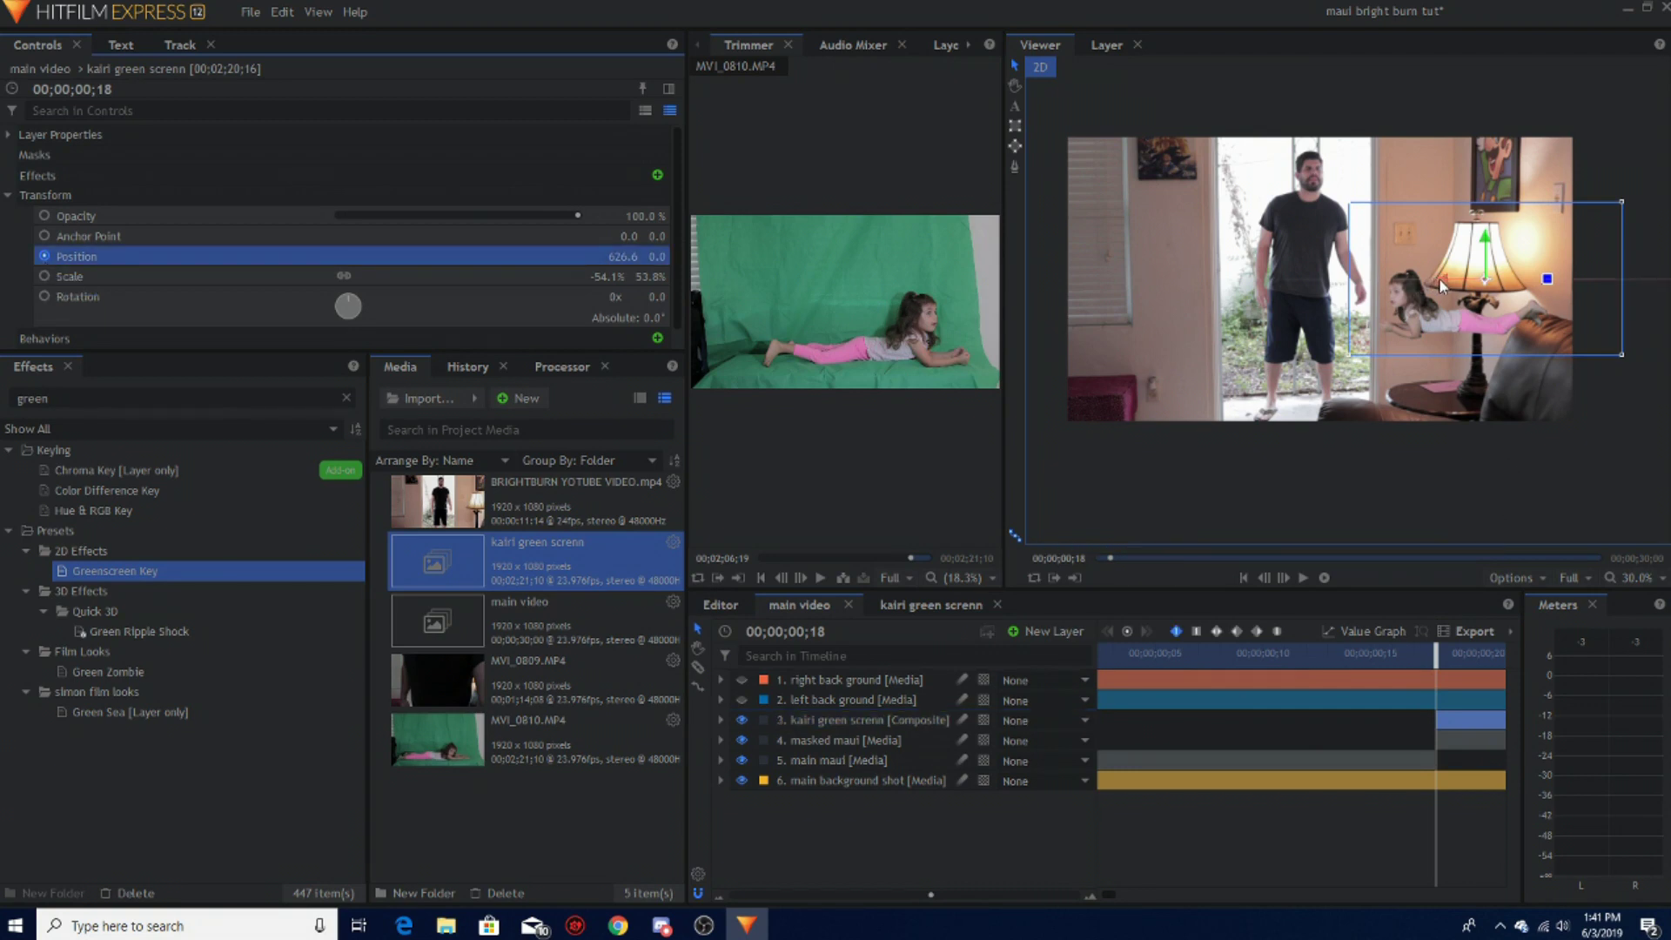
drag(1439, 278, 1374, 298)
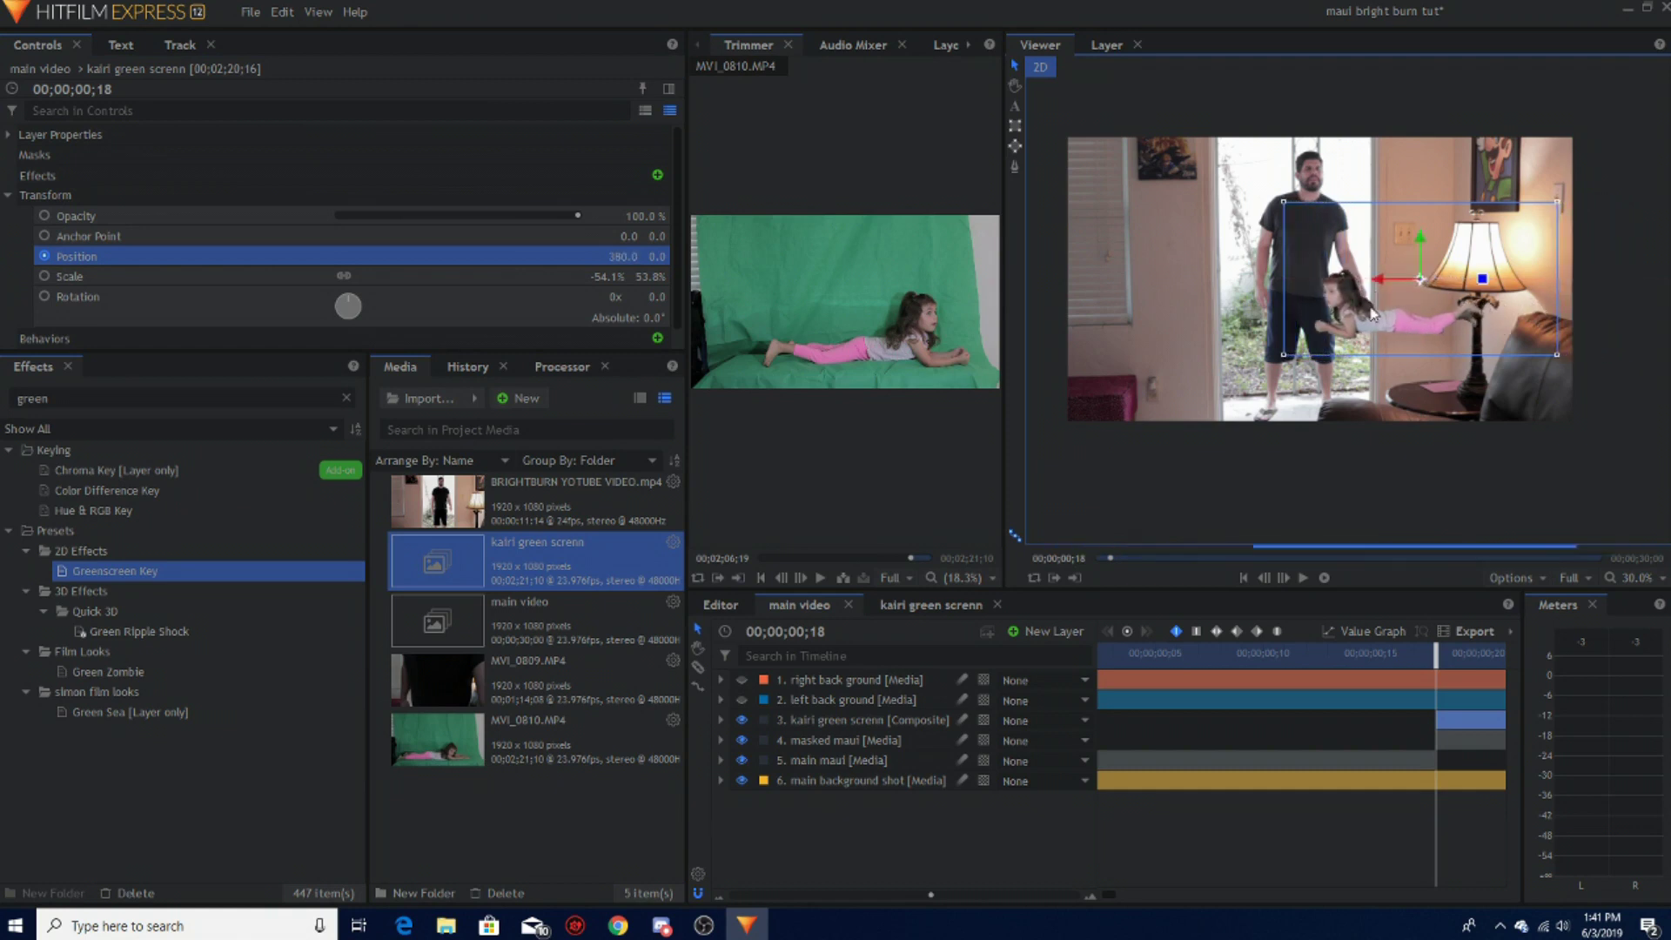
click(1286, 577)
drag(1386, 278, 1343, 299)
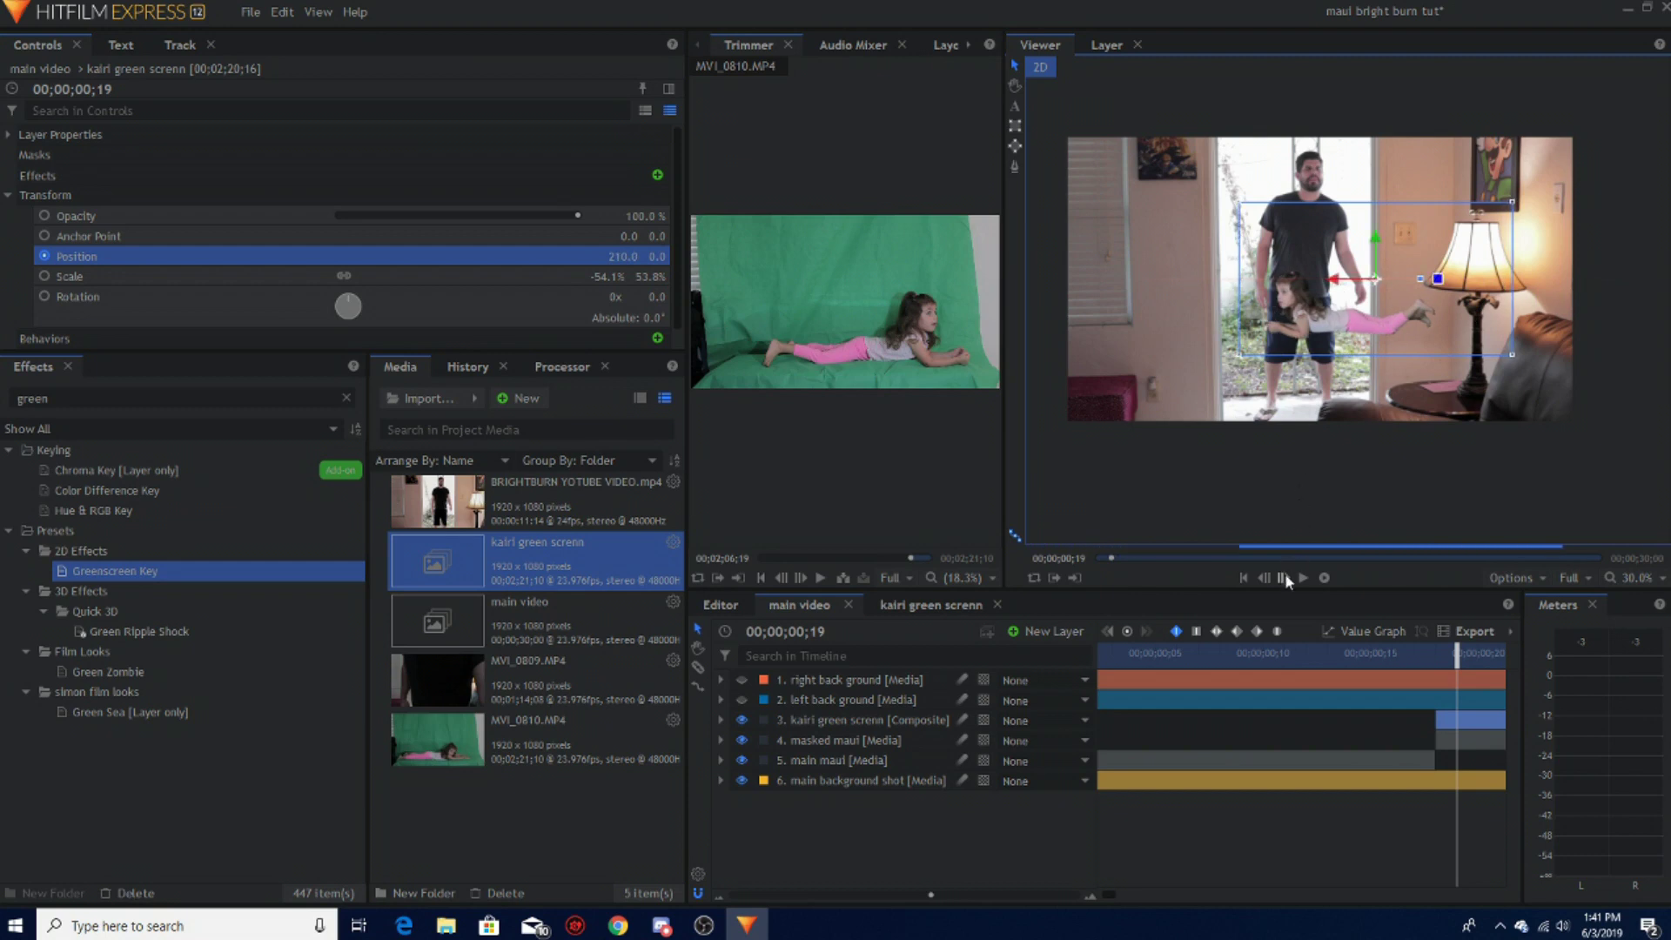
click(1284, 577)
click(1347, 296)
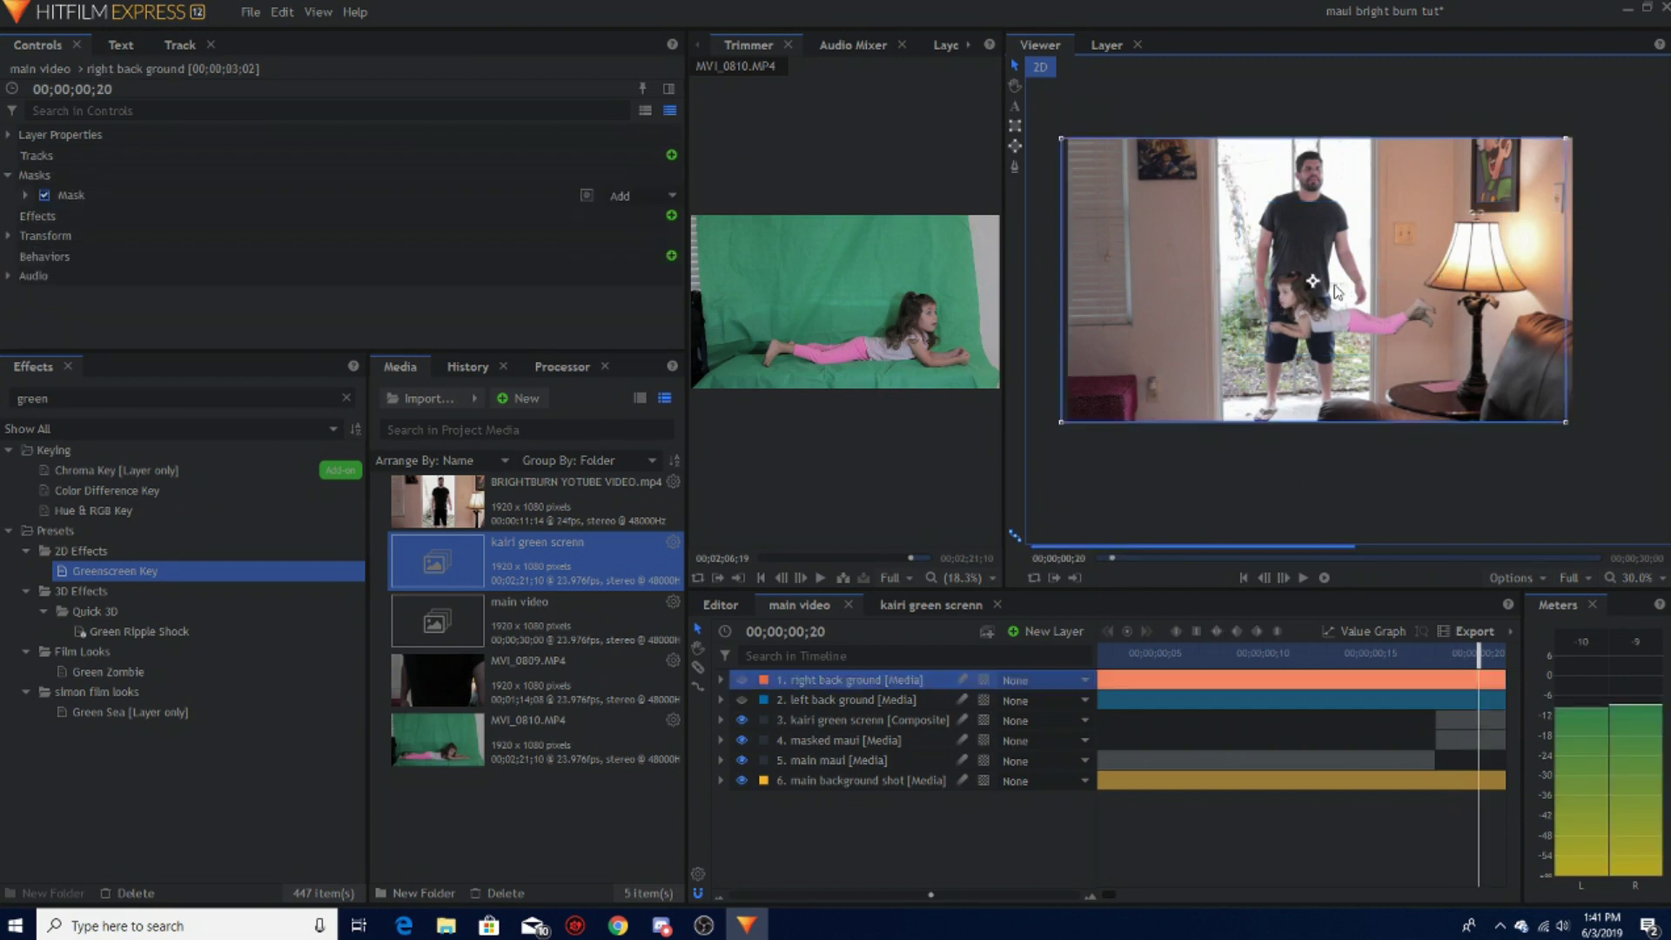
click(282, 12)
click(280, 39)
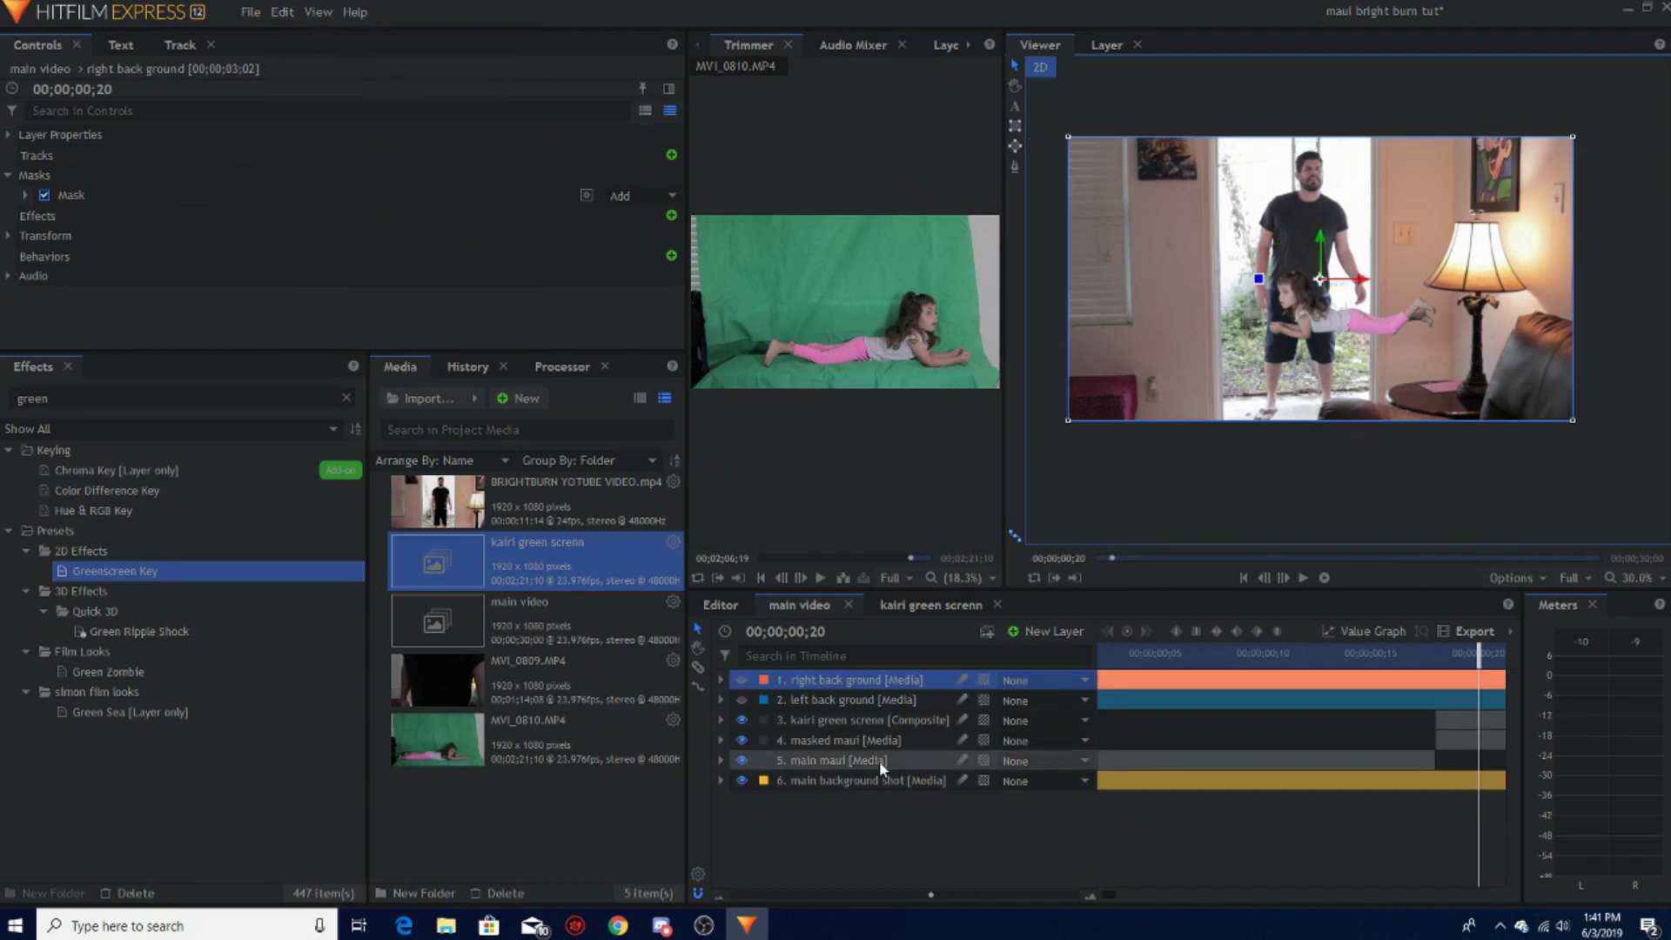
Step: Continue the girl's flight with Position X keyframes of about -76.6 on frame 20, -410 on frame 21 and -683.3 on frame 22
click(896, 721)
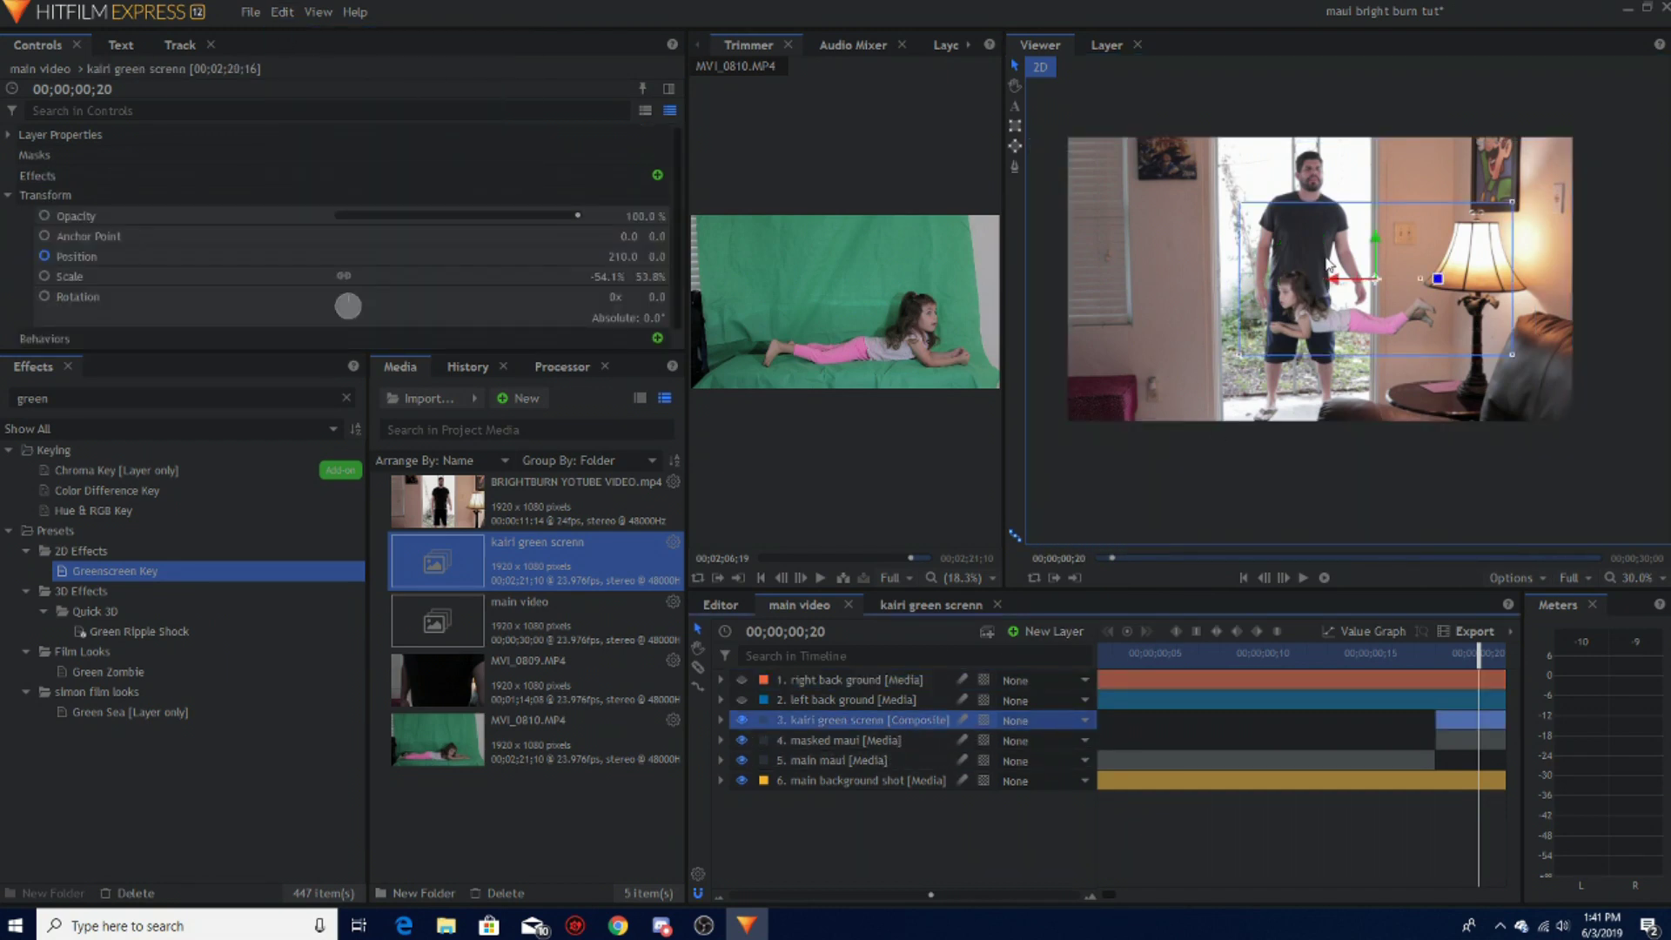
drag(1336, 283, 1261, 289)
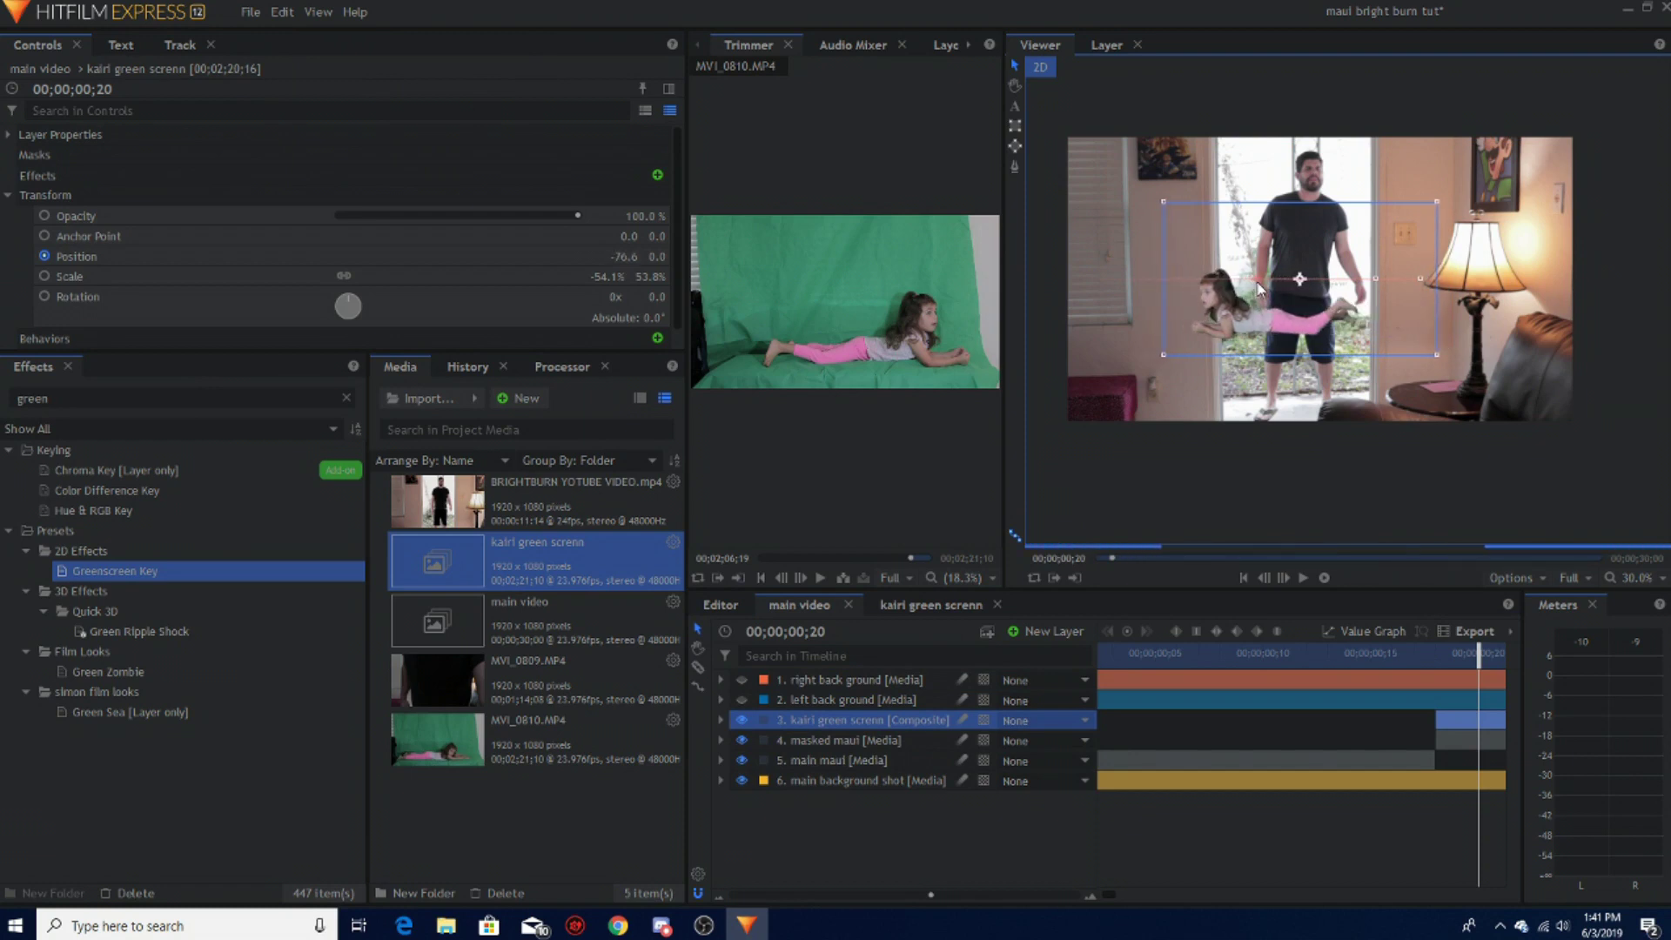
click(1284, 578)
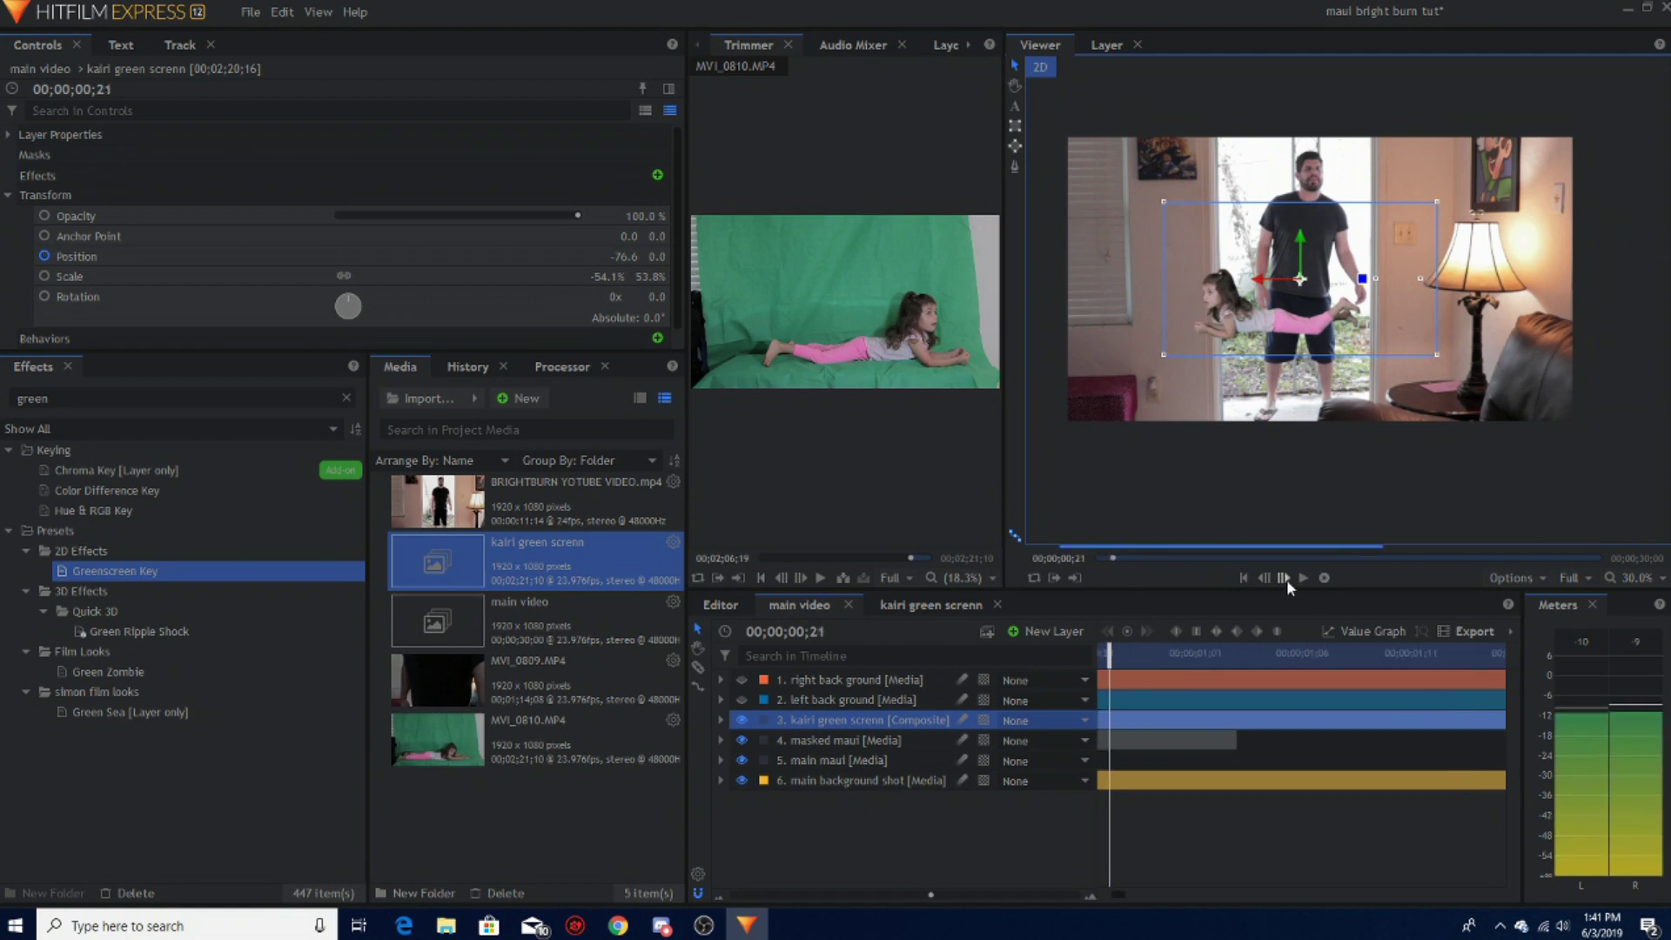
drag(1260, 287, 1173, 280)
click(1284, 578)
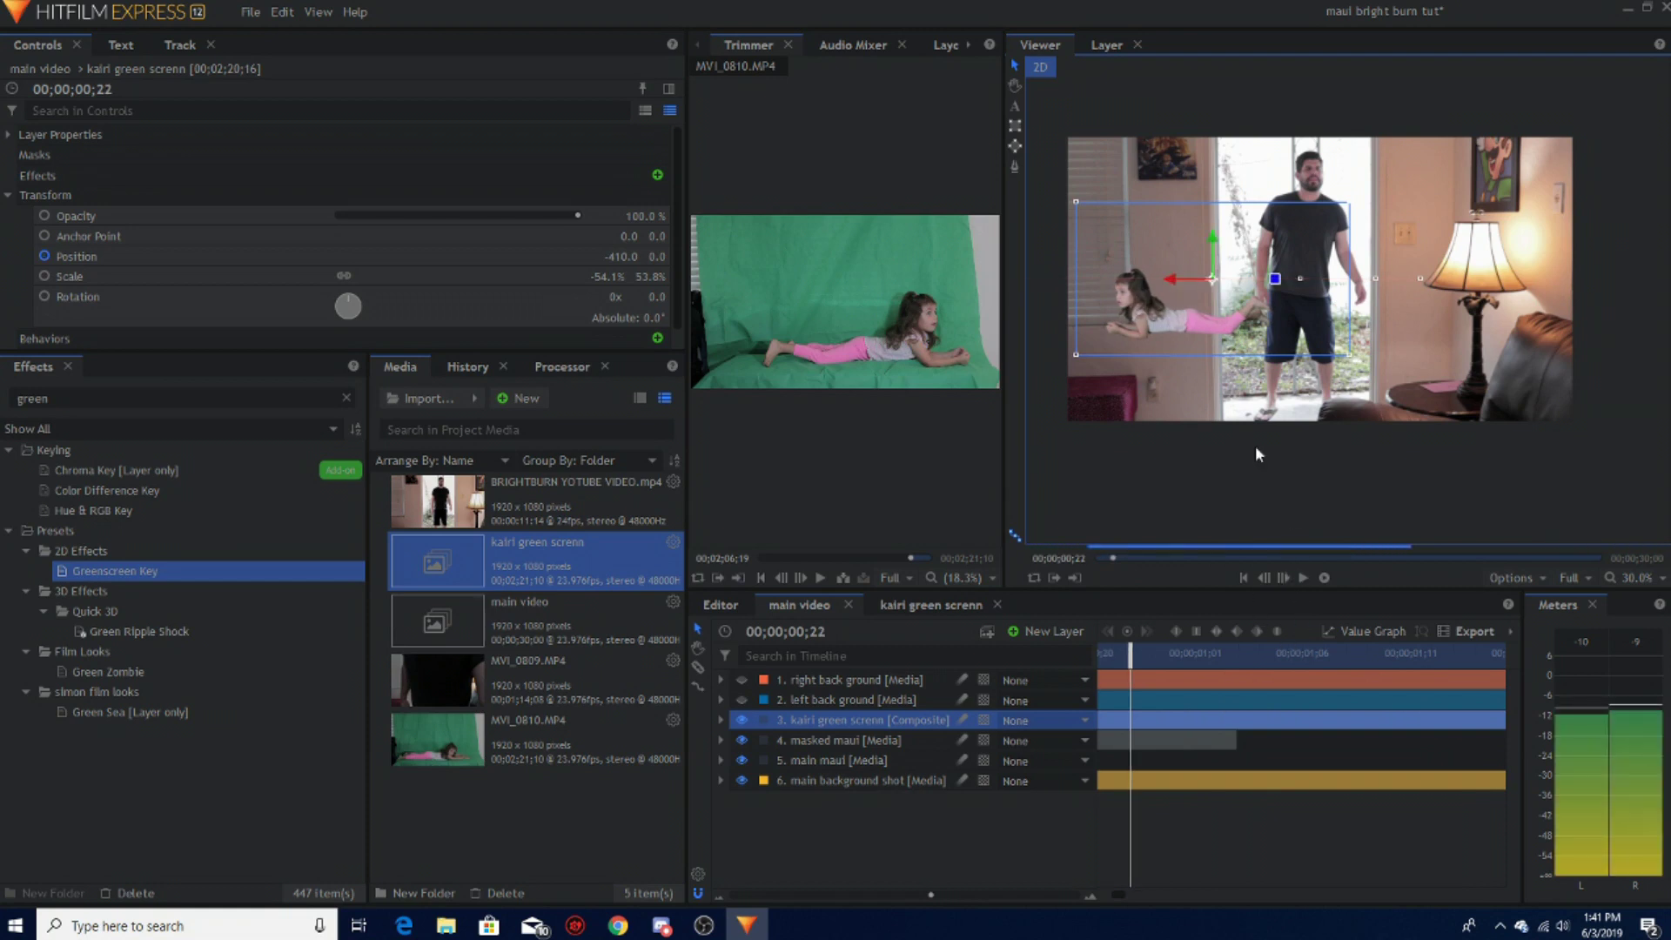
drag(1174, 284, 1100, 284)
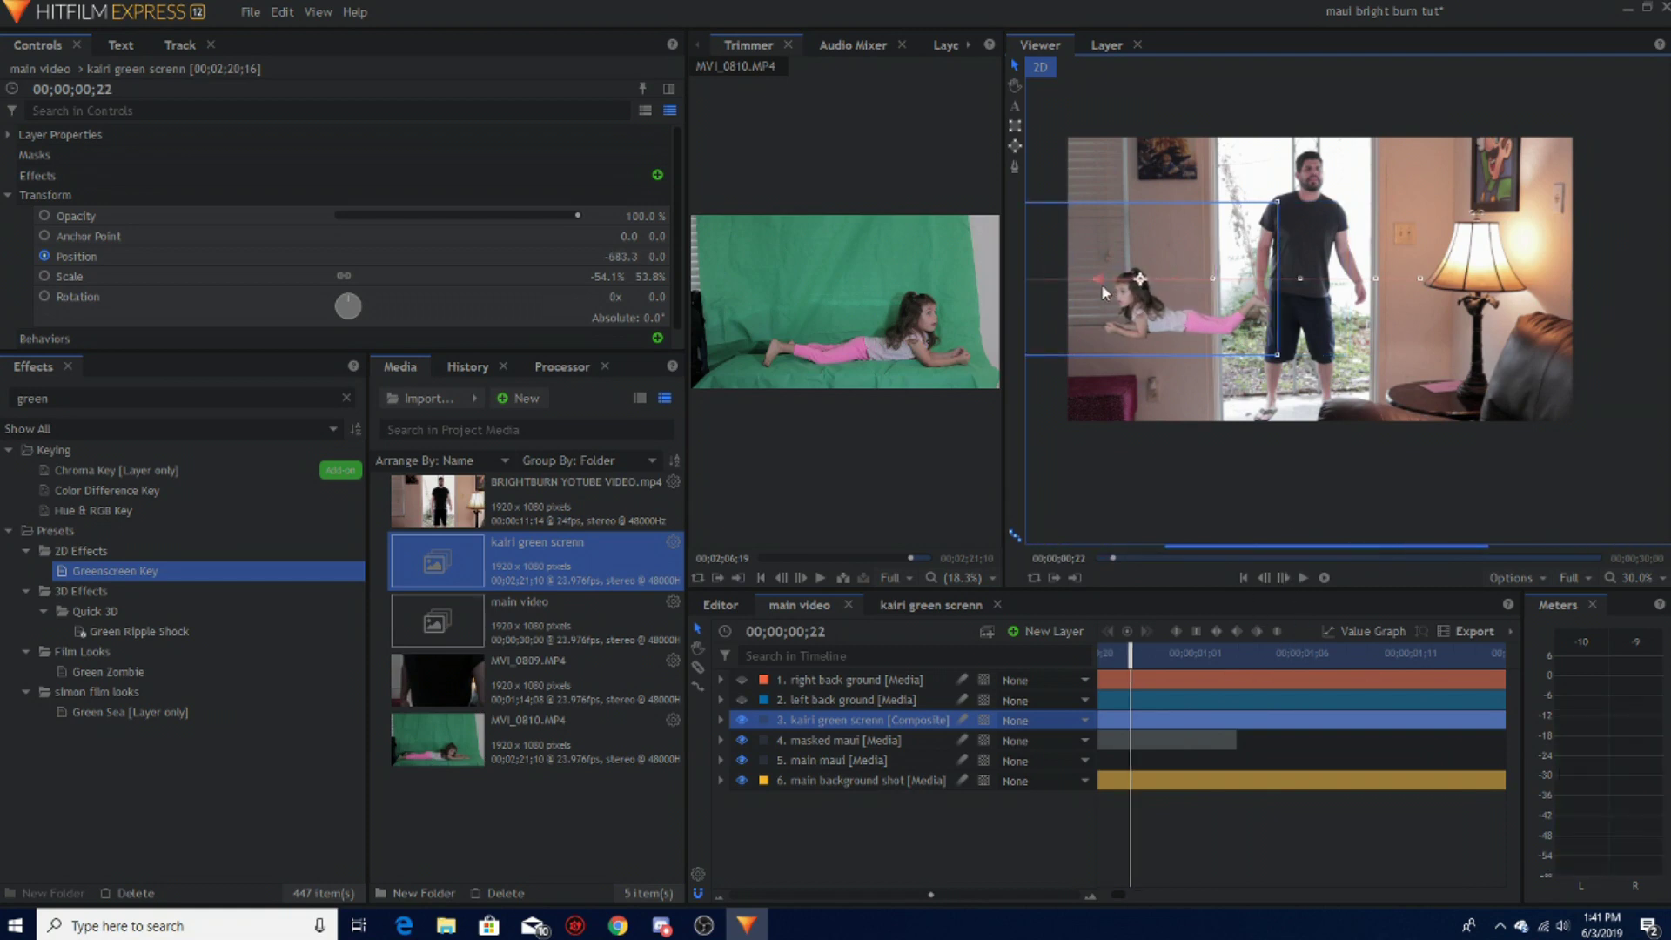
Step: Show the right and left back ground layers again and check the girl's flight from frame 18 to frame 19
drag(1188, 660, 1273, 701)
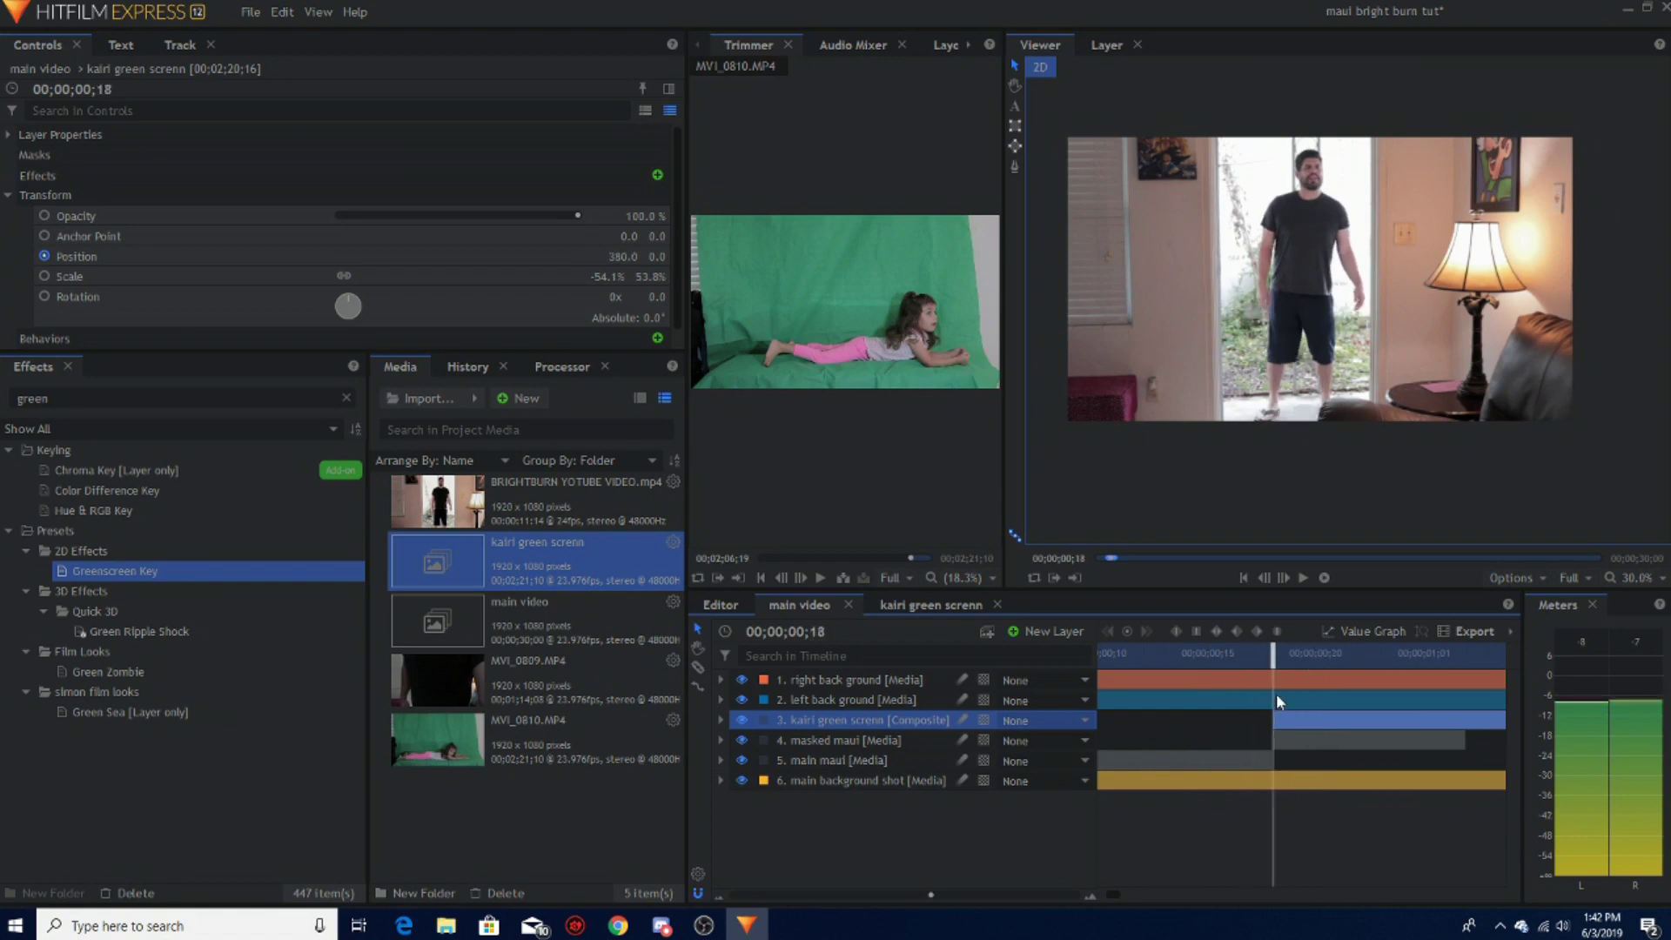
click(1286, 577)
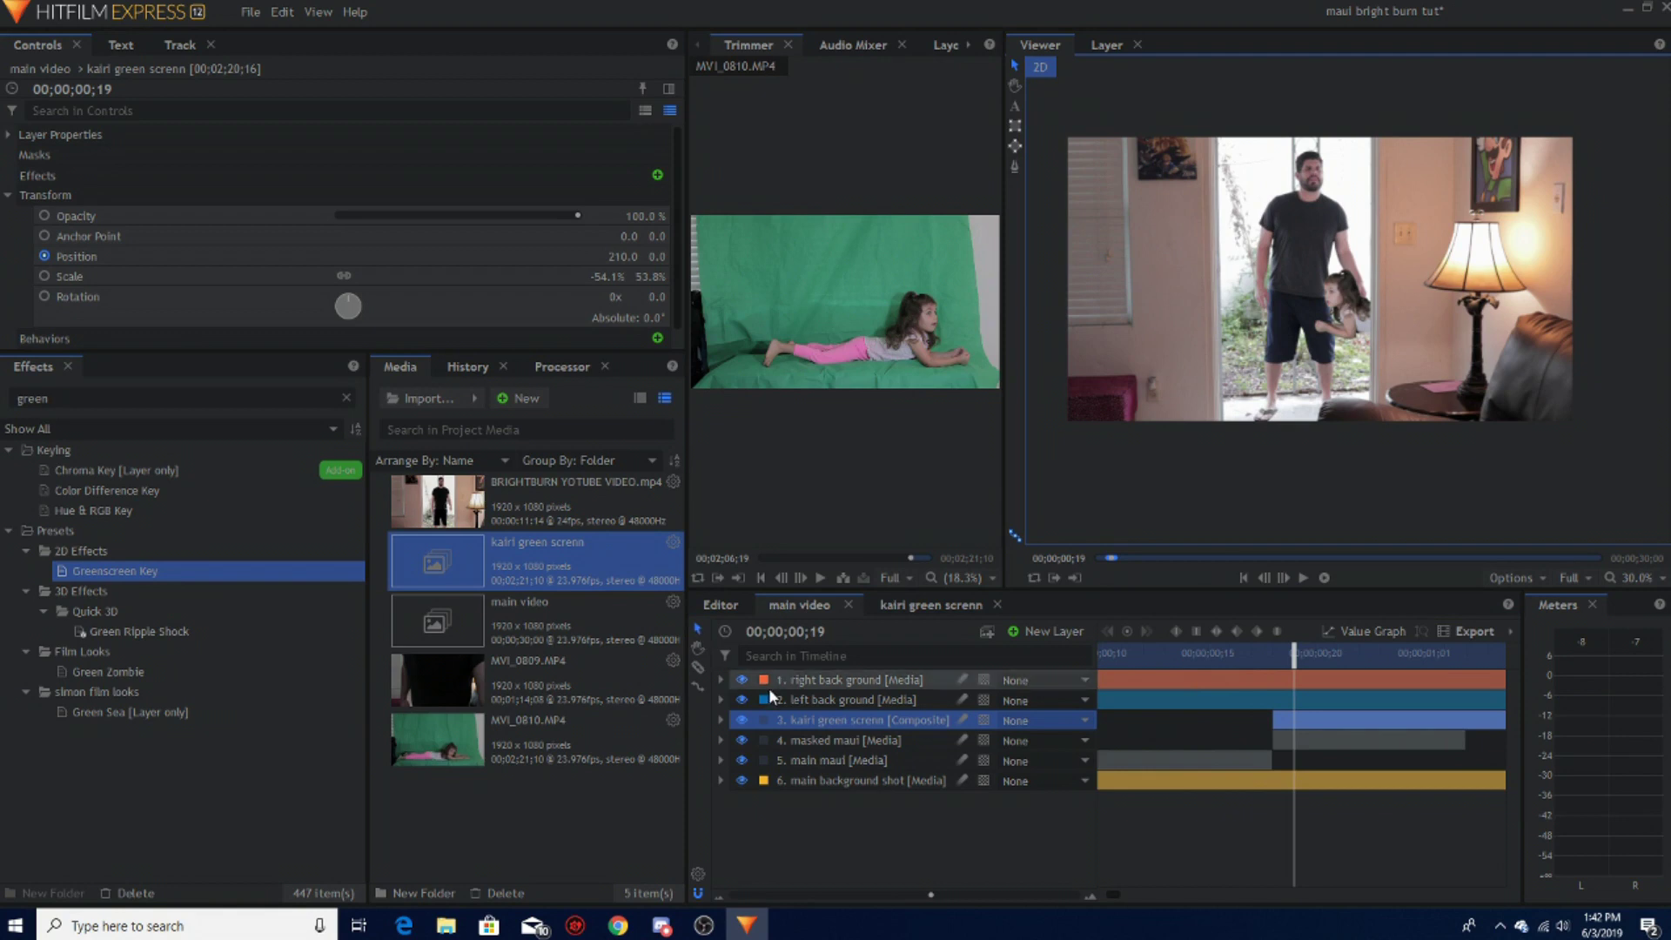
Step: Start Position keyframing on the masked maui layer at 0;00;00;18 with the position at 0, 0
click(872, 764)
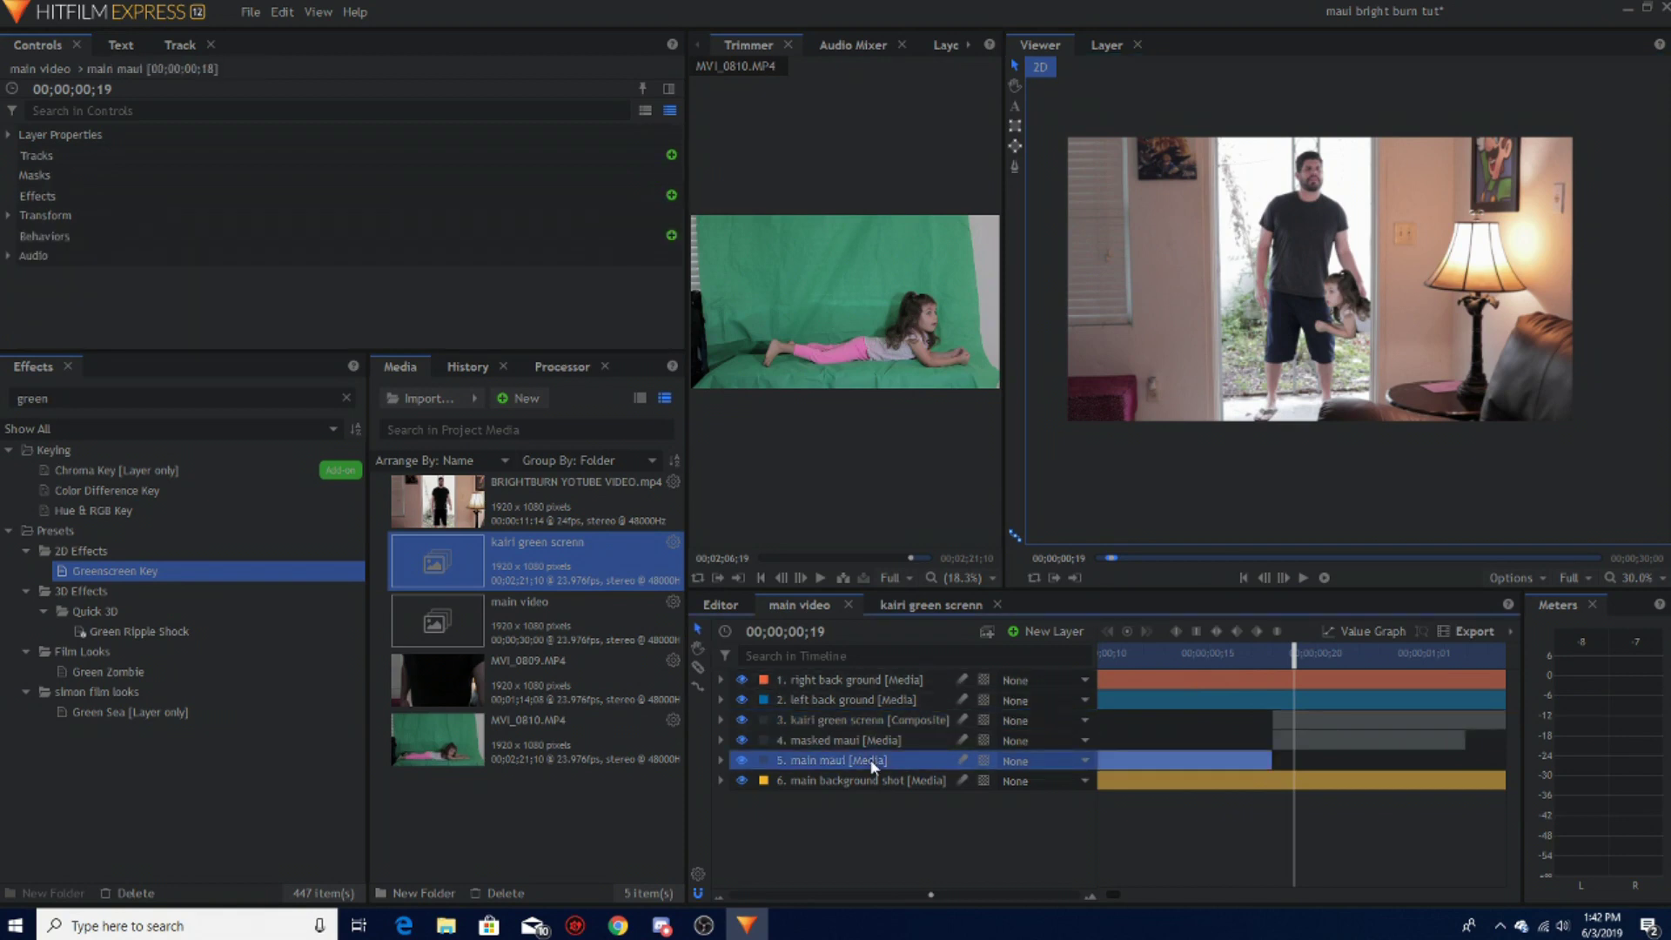
click(8, 215)
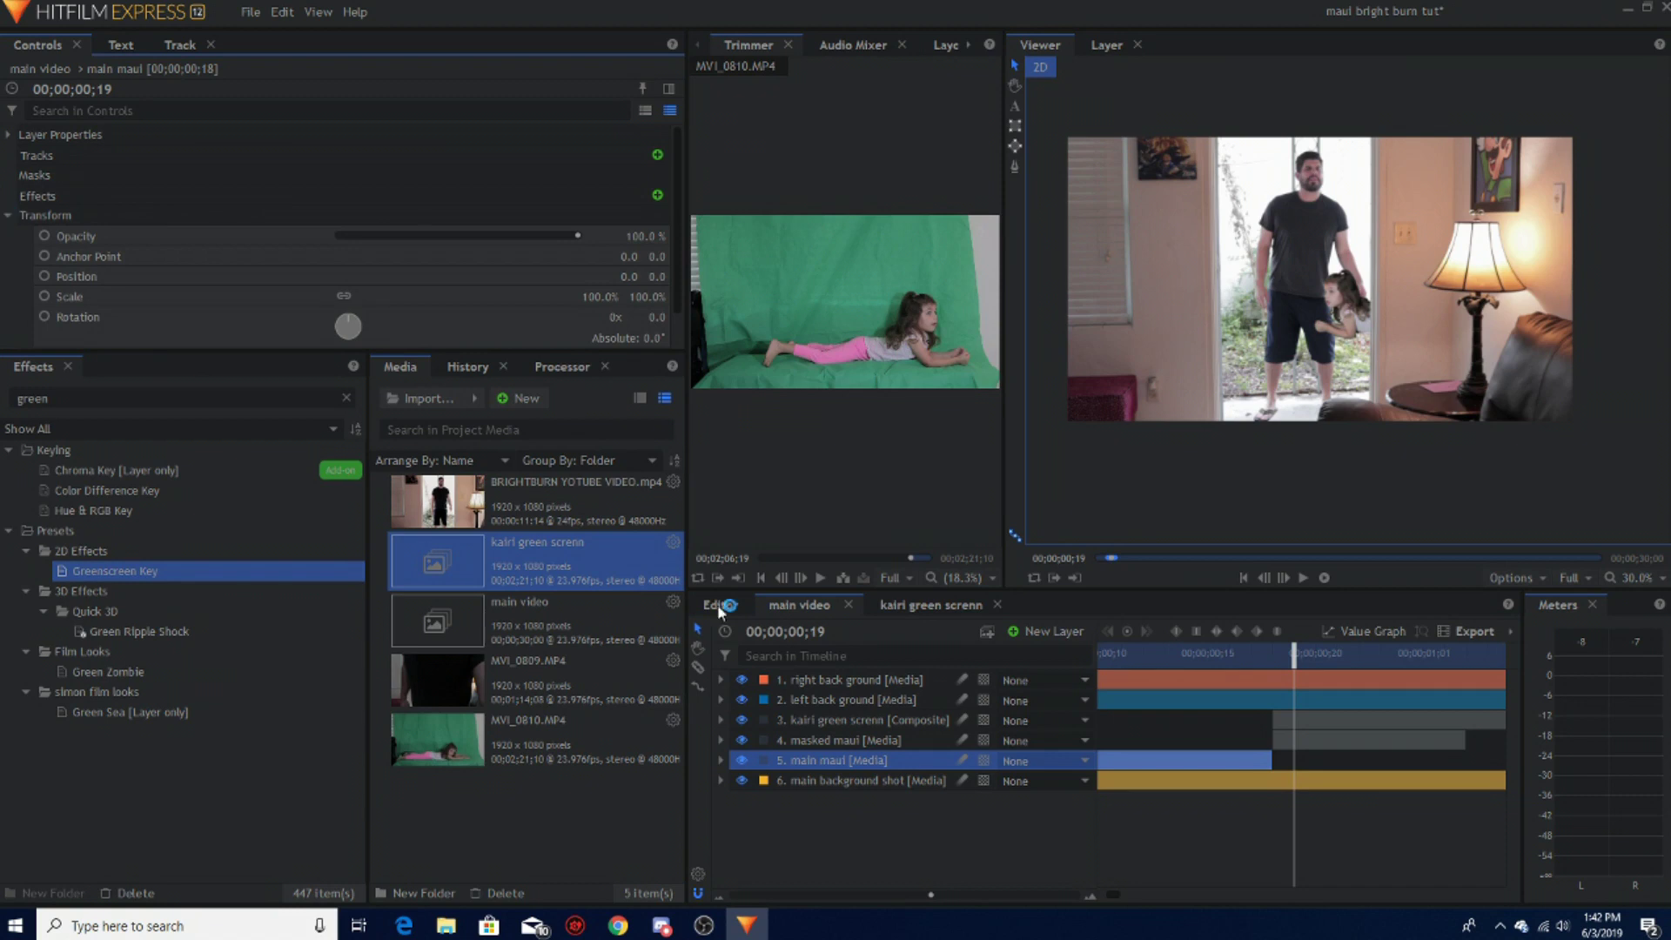
click(849, 741)
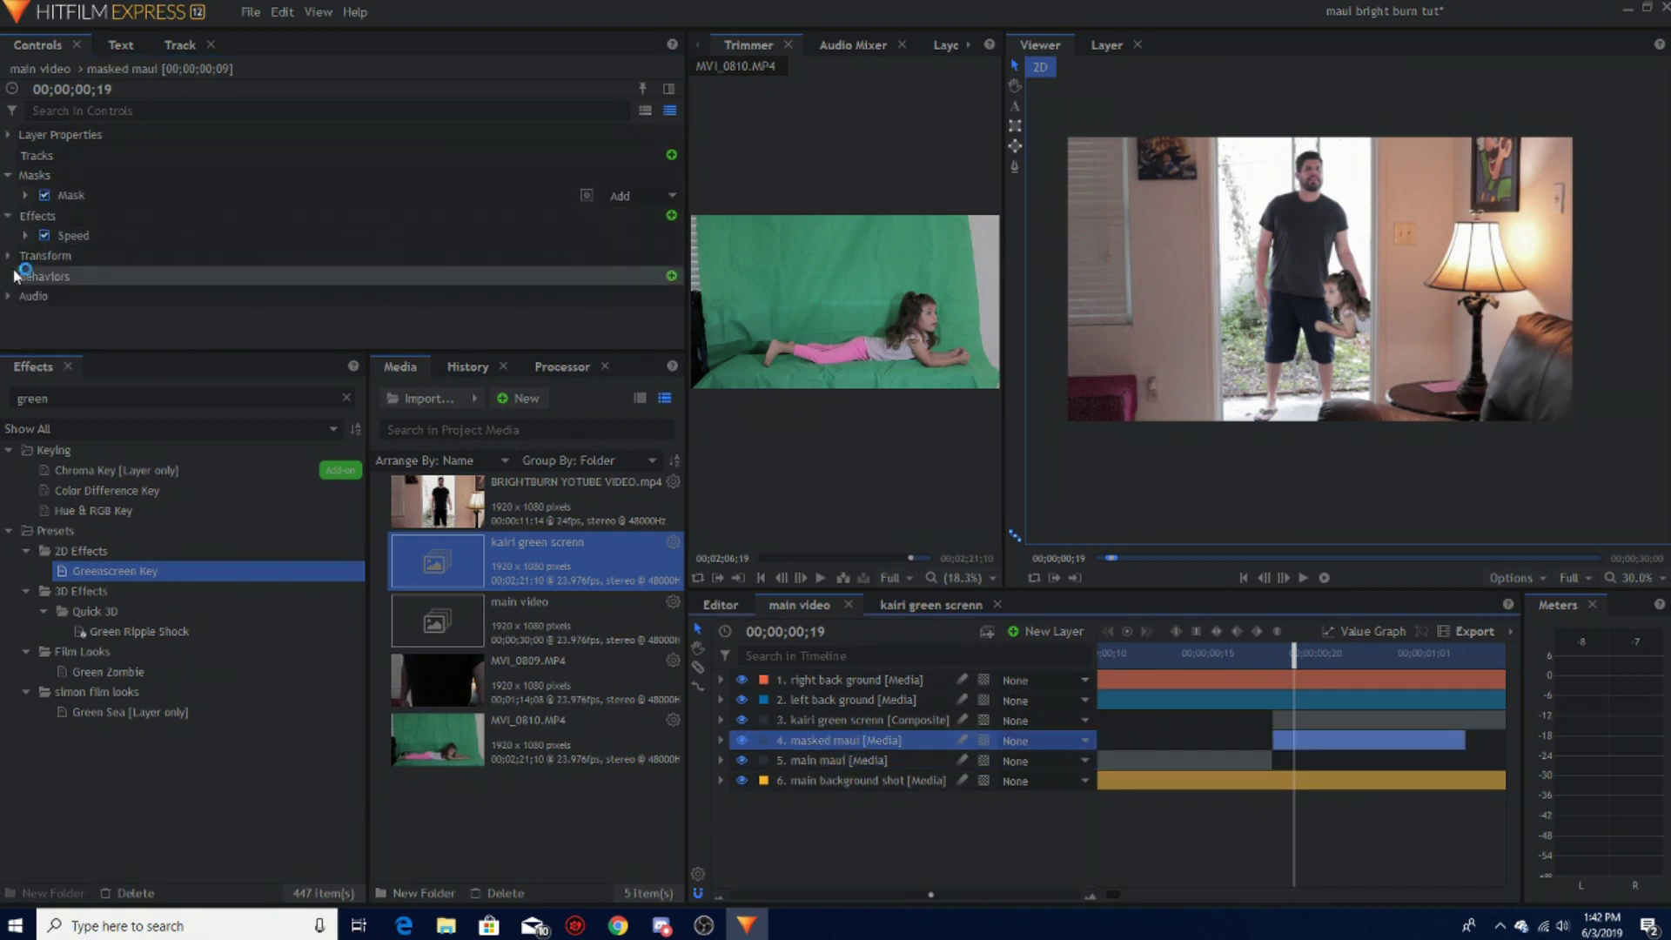
click(44, 255)
scroll(198, 291, down, 2)
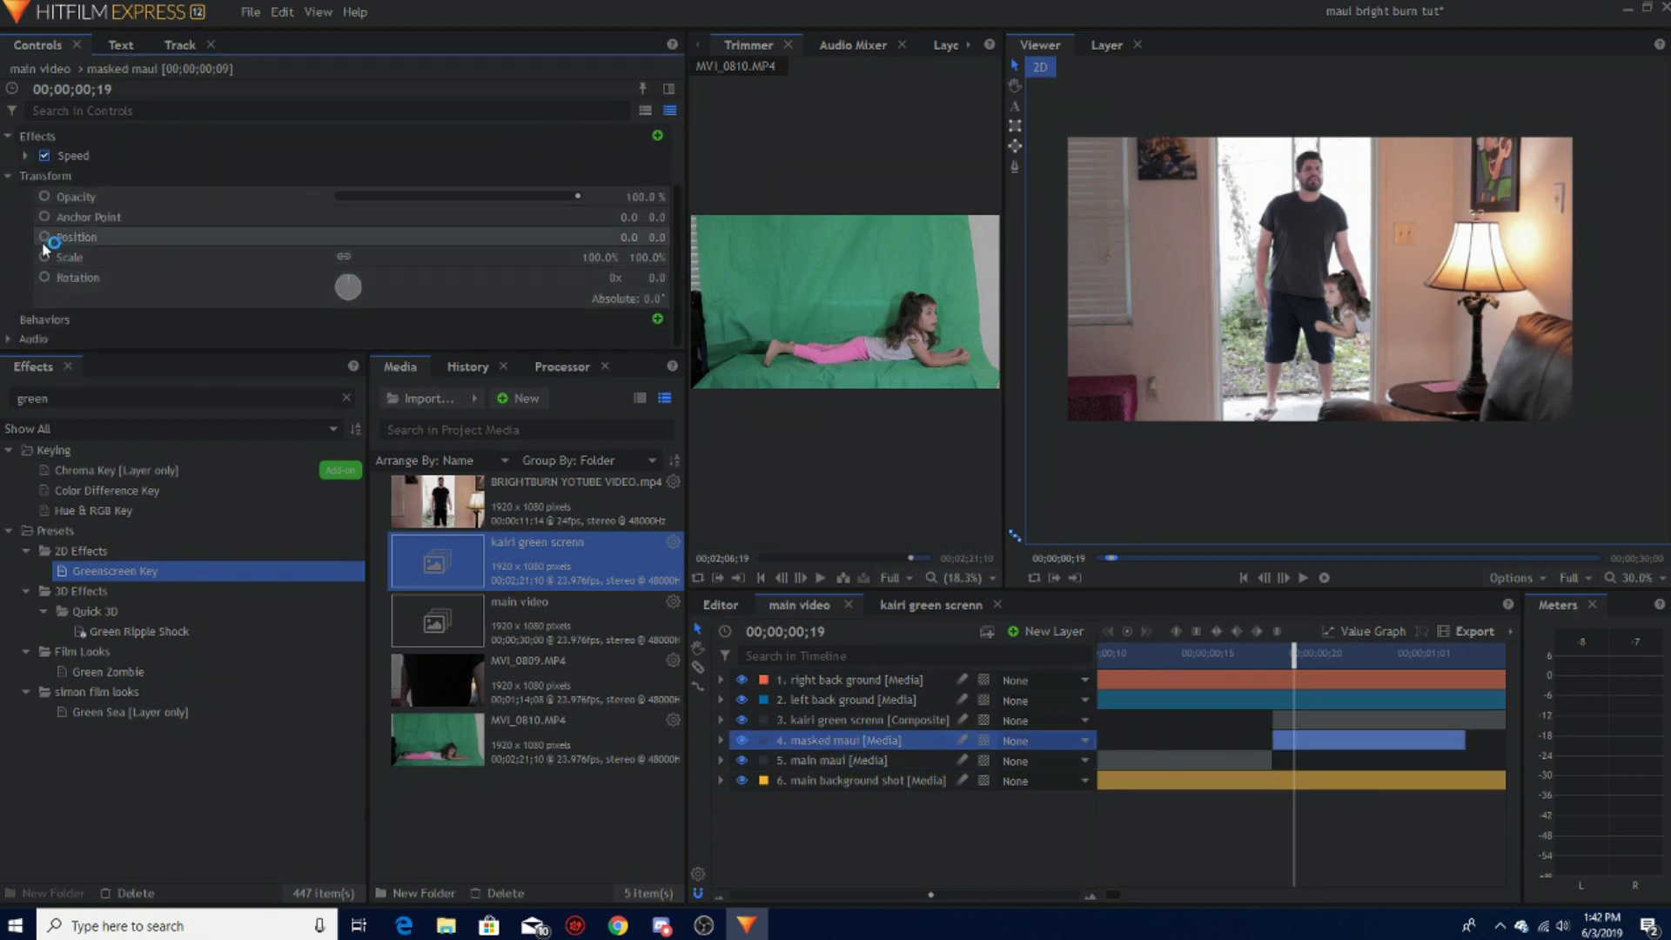
click(198, 237)
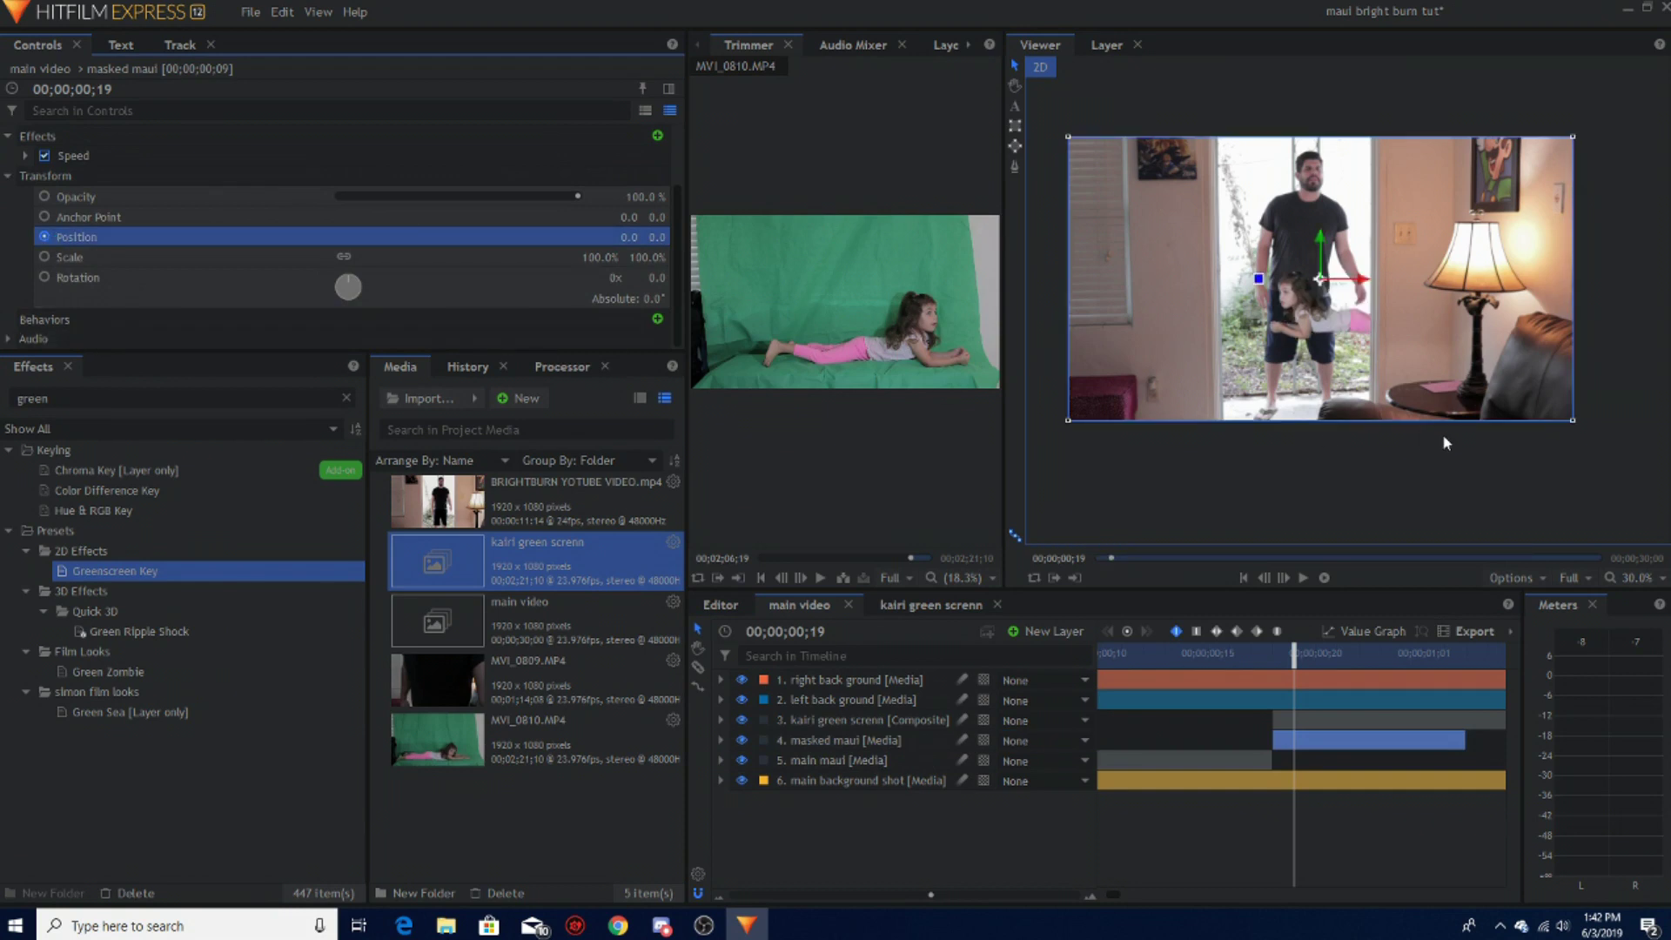
click(1269, 578)
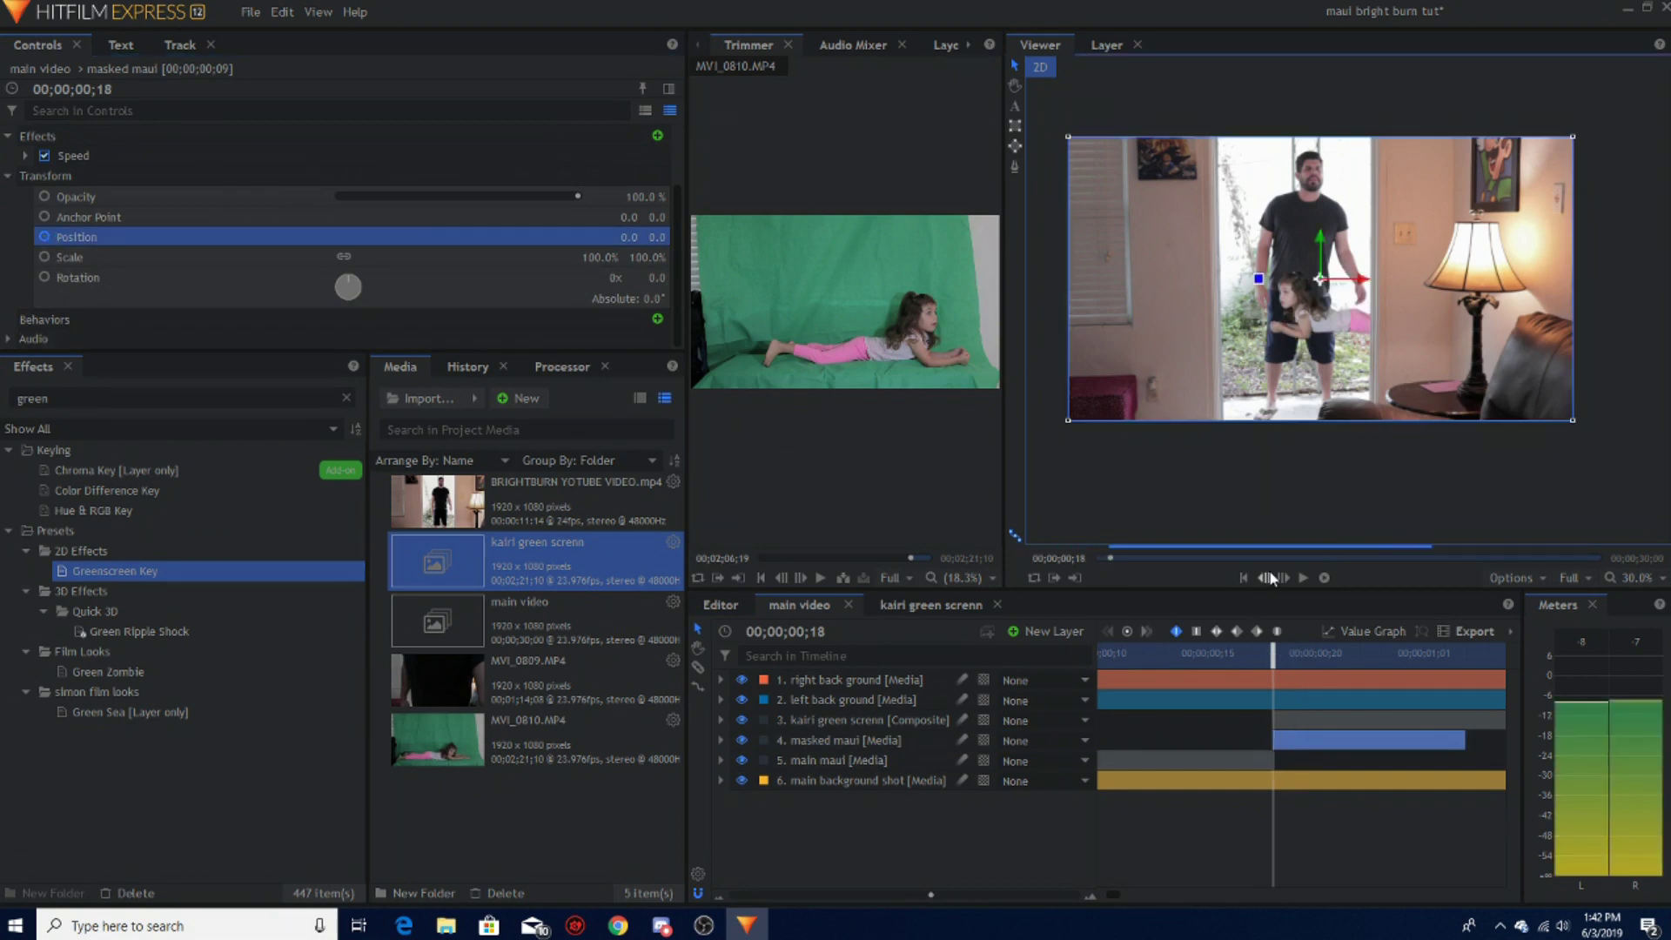
click(42, 236)
click(41, 235)
Step: Keyframe the masked maui layer's Position X at about -133.3 on frame 19, -353.3 on frame 20 and -526.6 on frame 21
click(1284, 577)
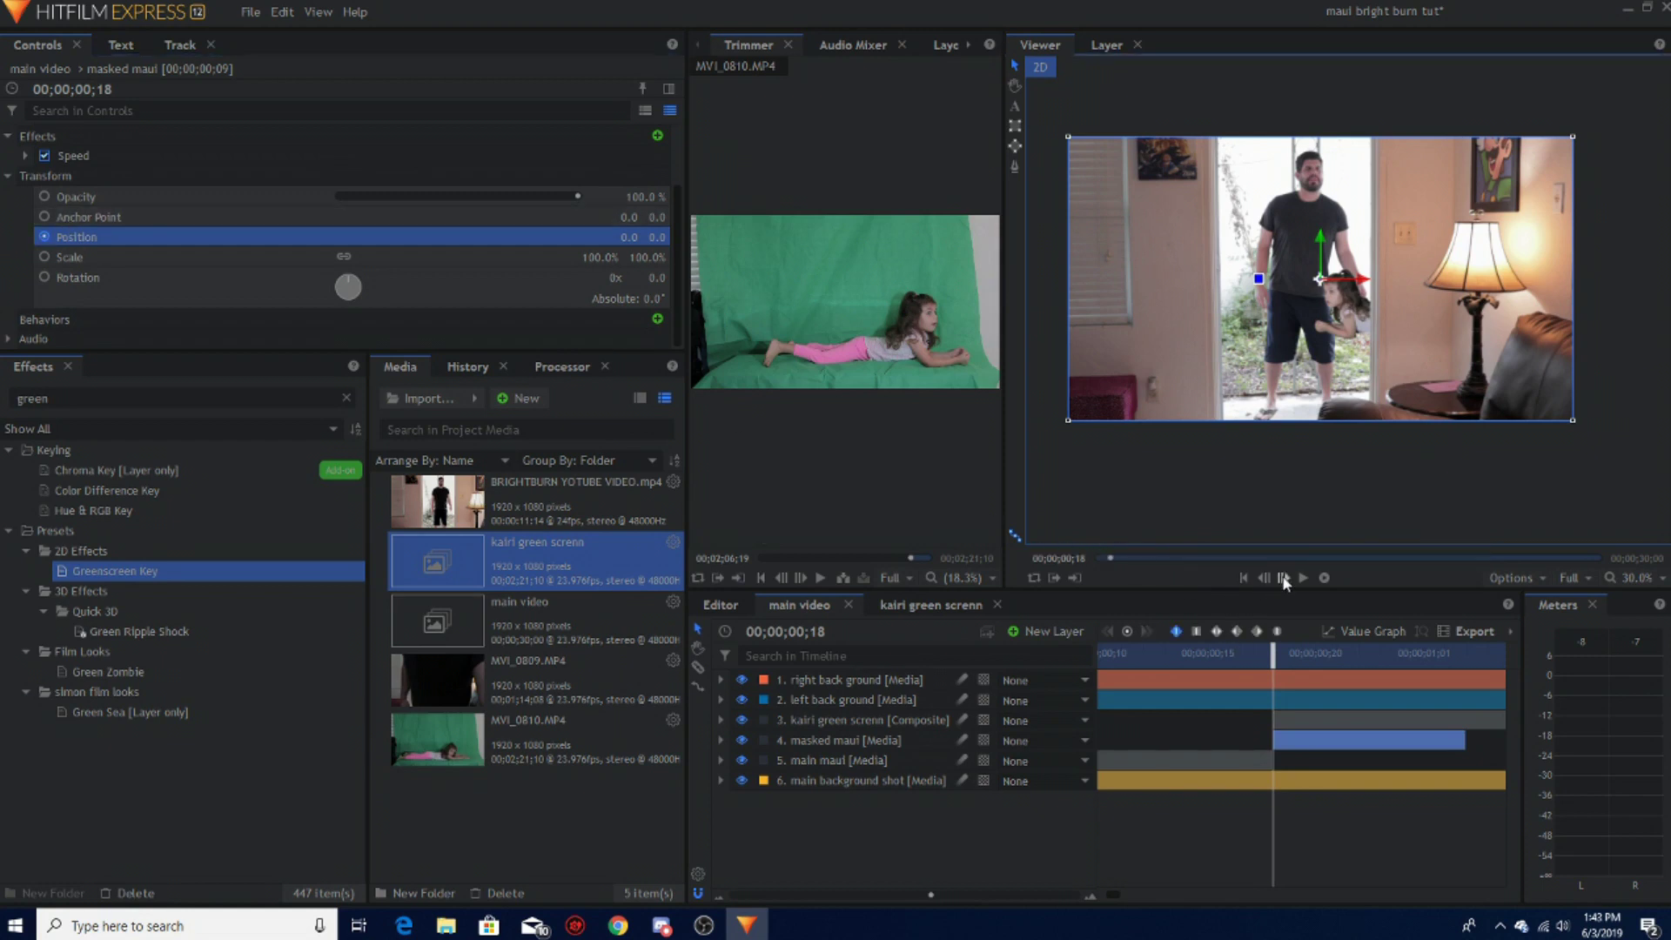
drag(1363, 287, 1330, 284)
click(1283, 577)
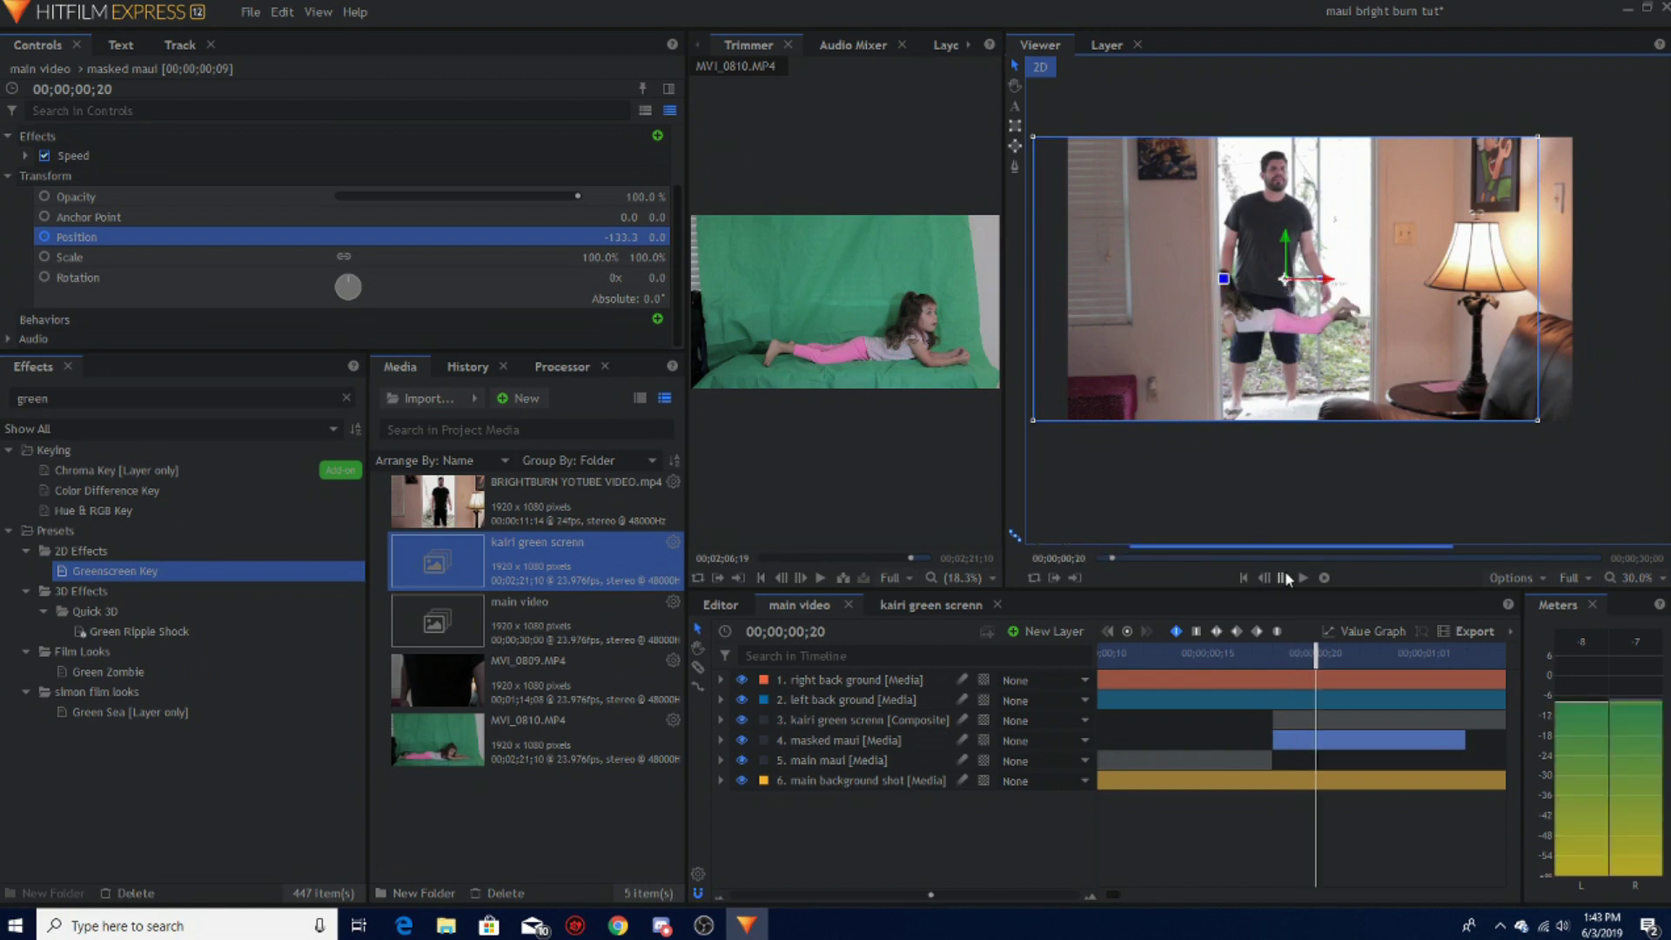
drag(1329, 290, 1267, 301)
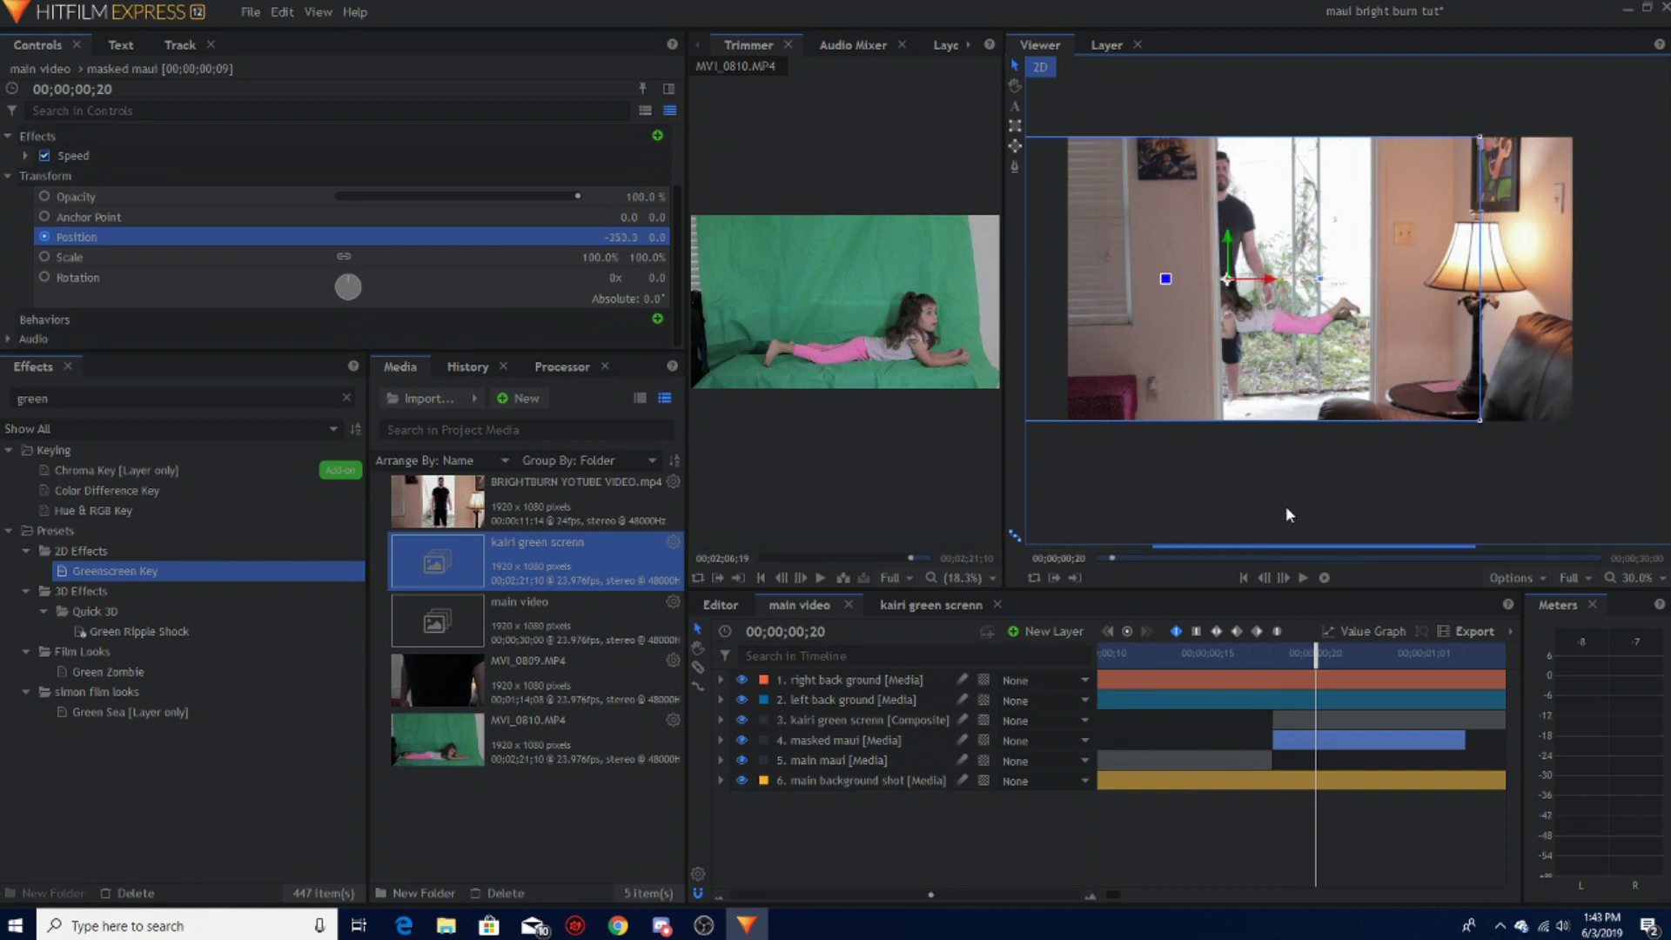
click(1289, 578)
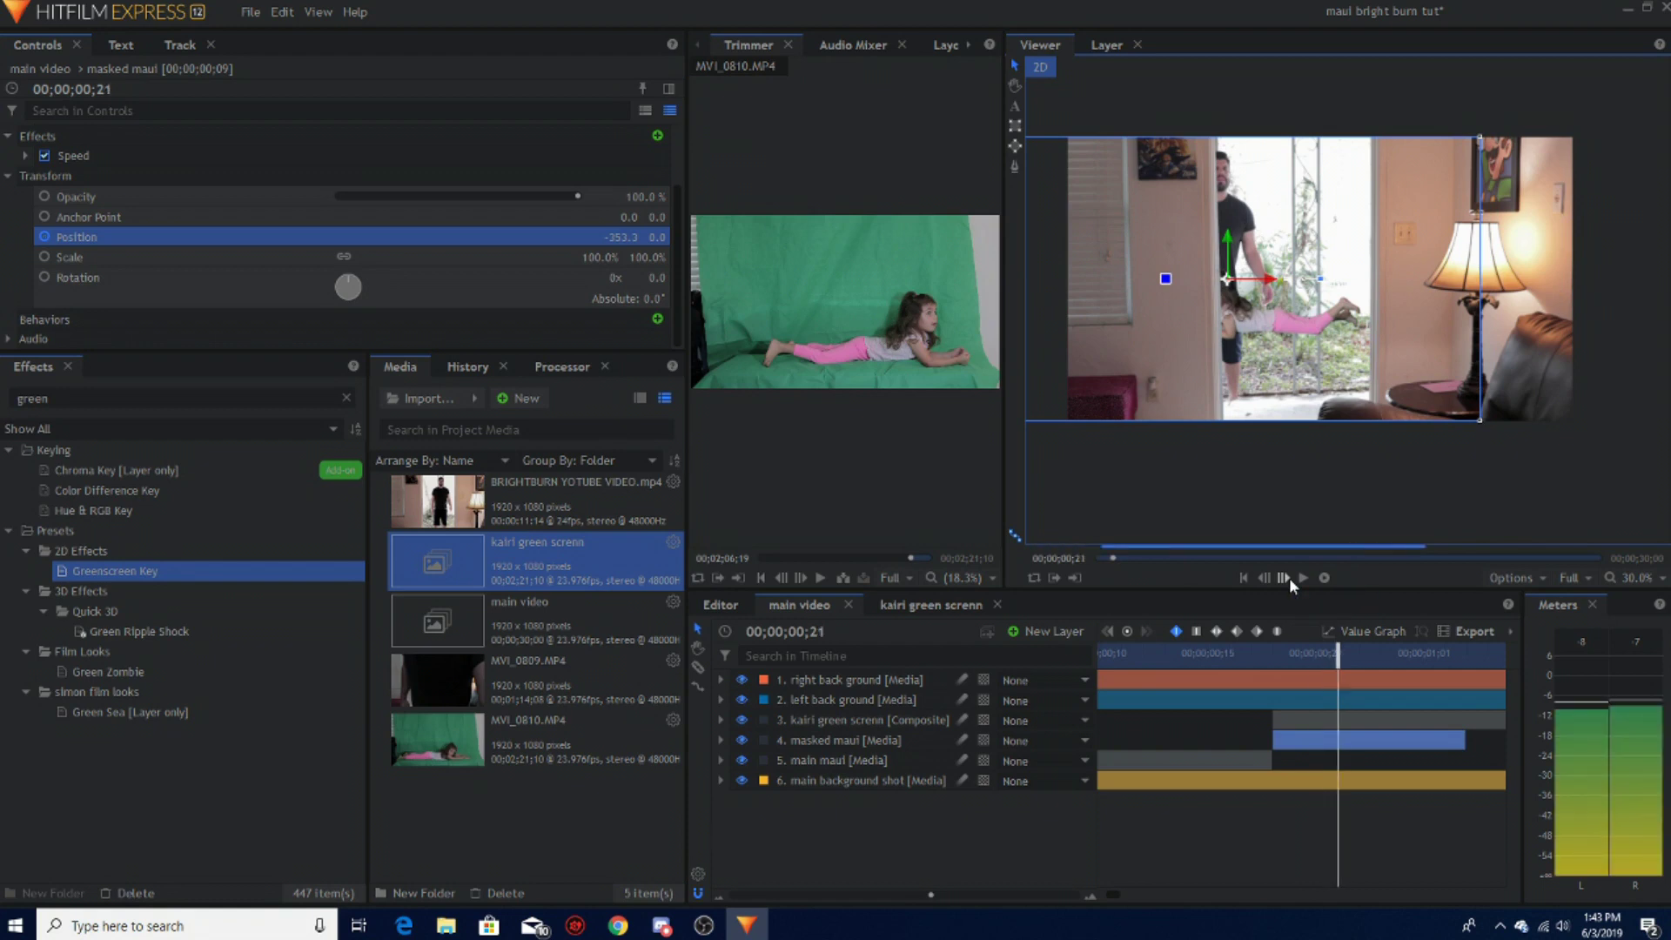
drag(1267, 280, 1223, 291)
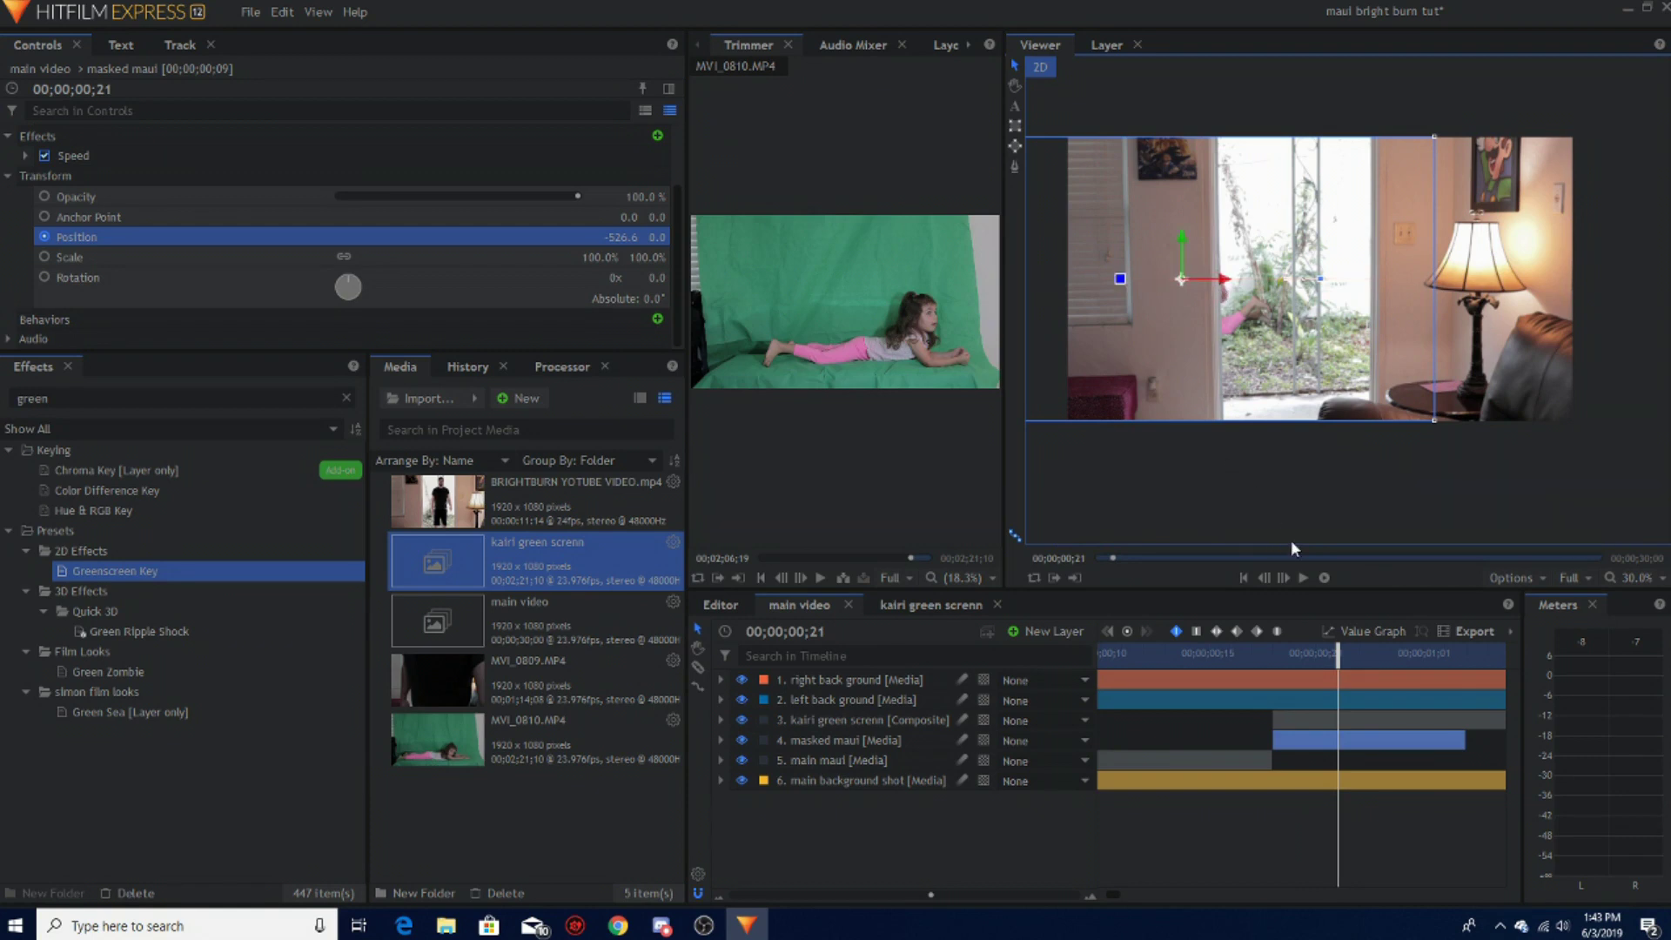
Step: Keyframe the masked maui layer's Position X at about -743.3 on frame 22 and play the shot back
click(1286, 577)
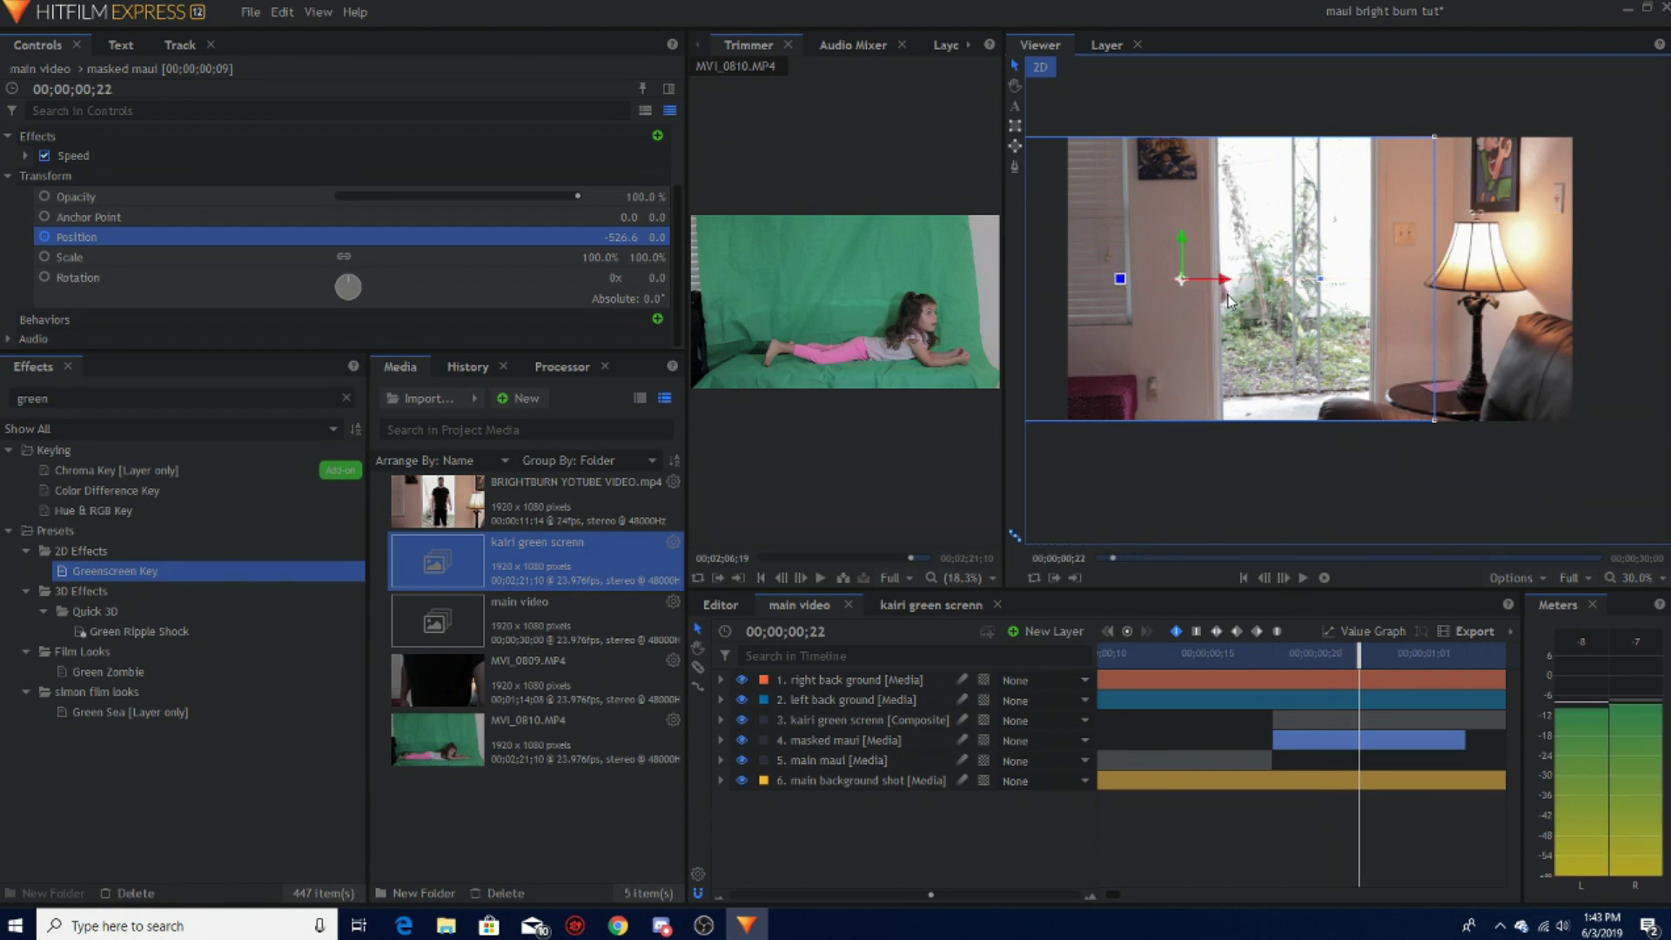
drag(1223, 289, 1165, 291)
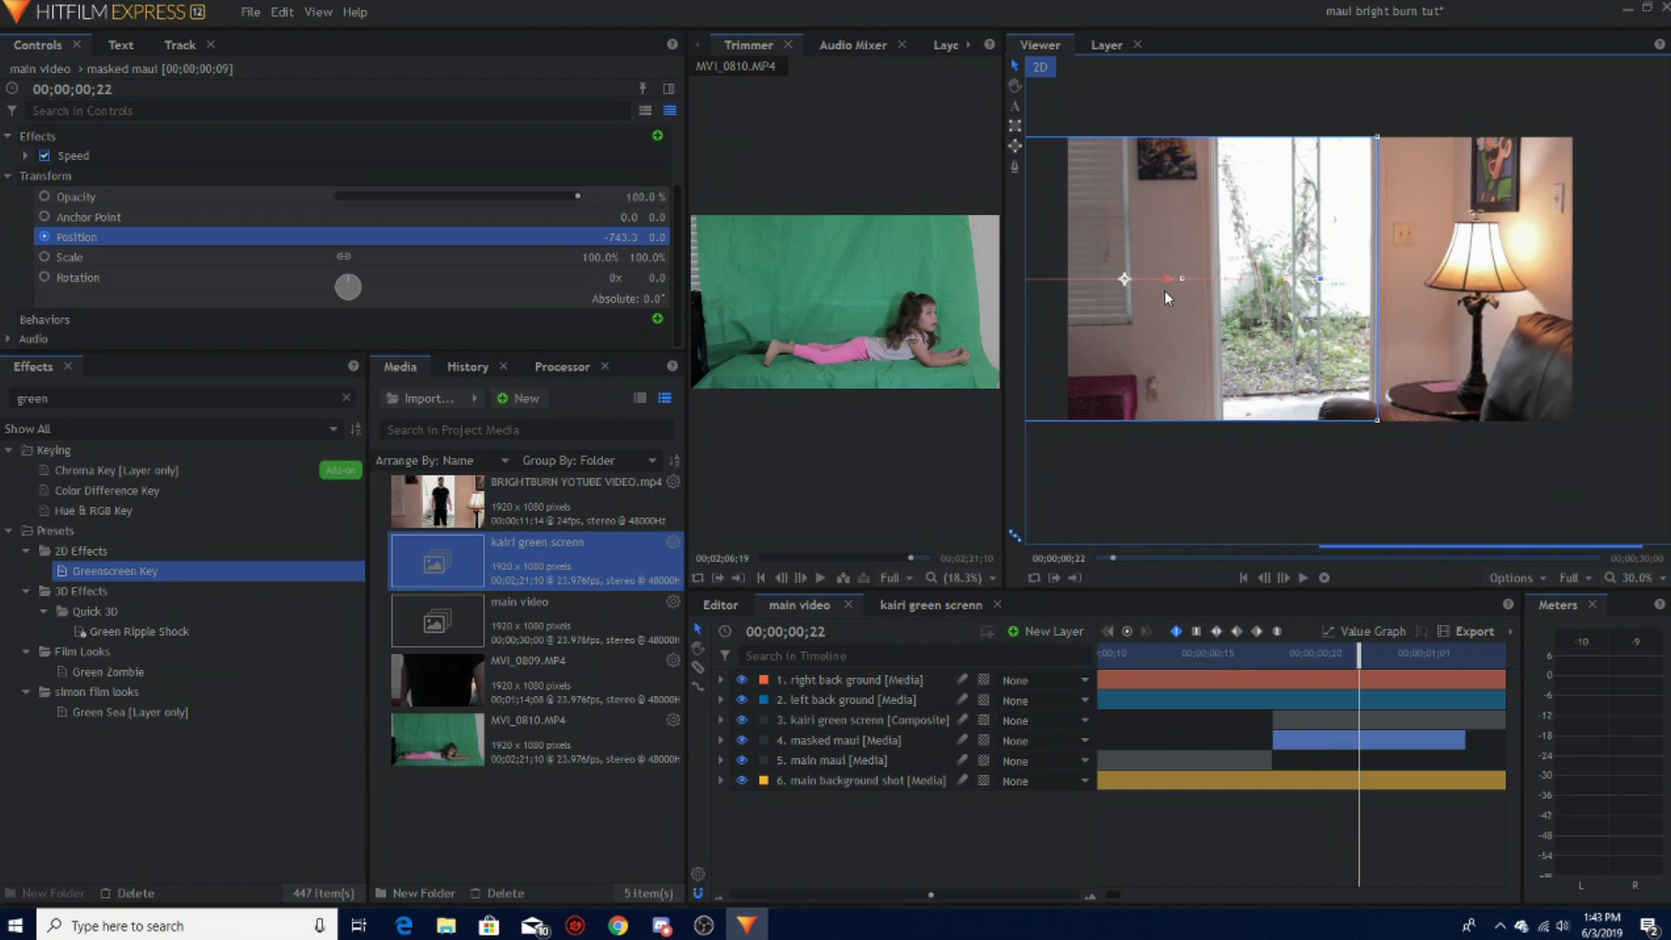
drag(1307, 687, 1399, 731)
click(1305, 577)
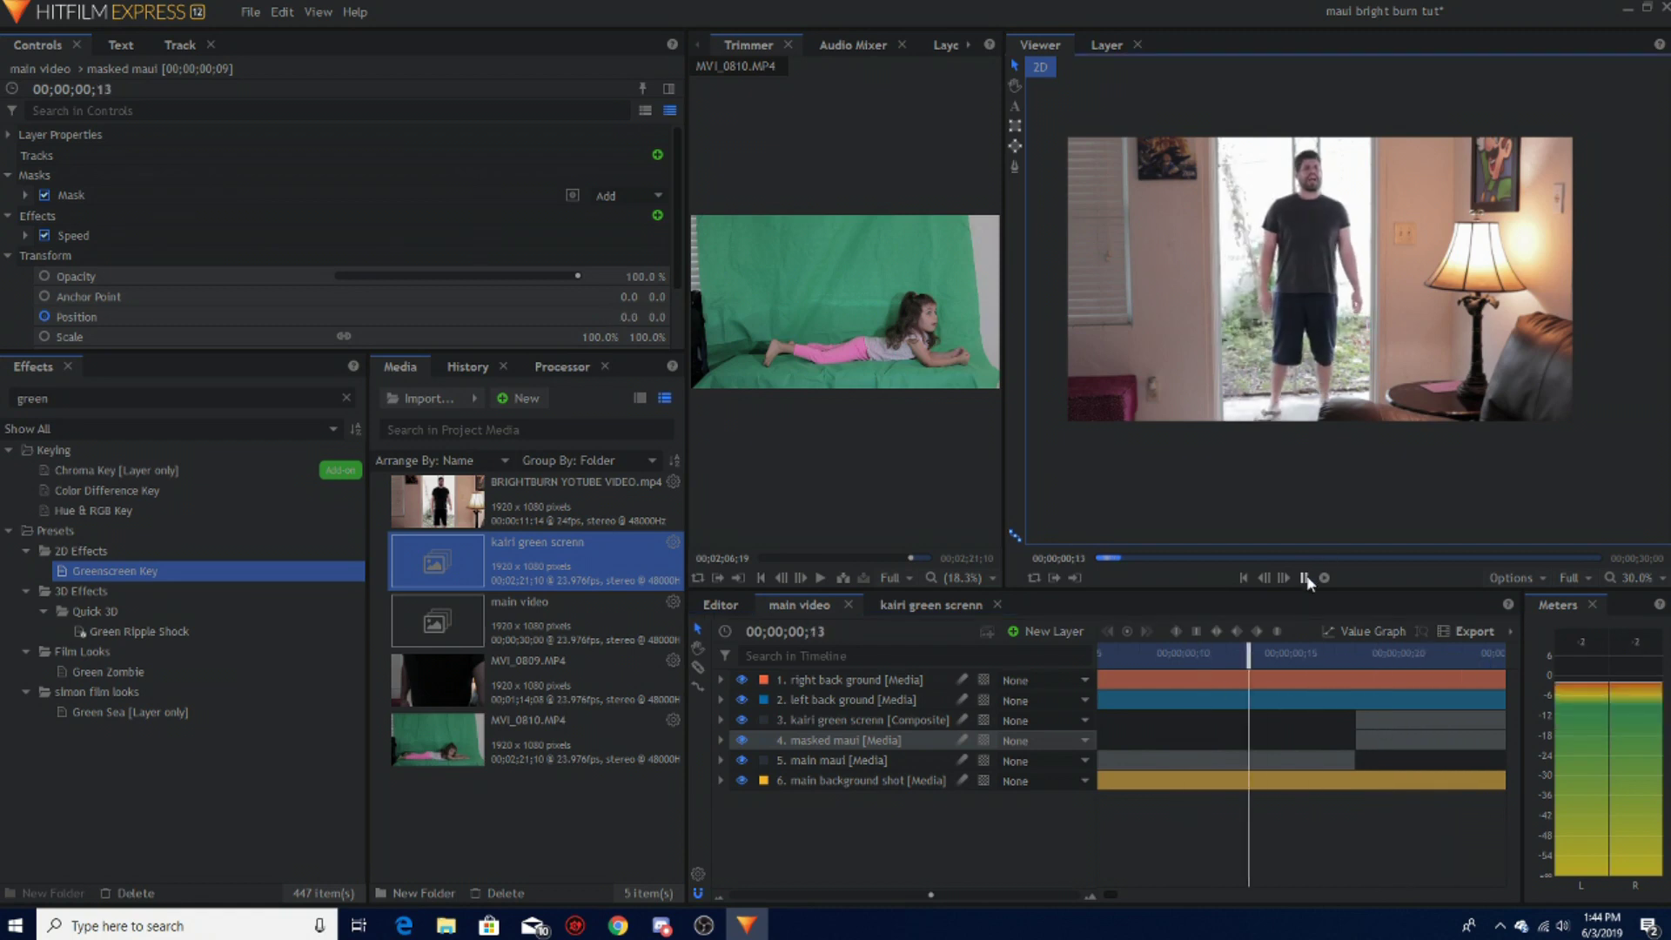
Step: Find the Angle Blur effect and apply it to the masked maui layer
mouse_move(1213, 655)
mouse_down()
mouse_move(1148, 655)
mouse_move(1184, 655)
mouse_up()
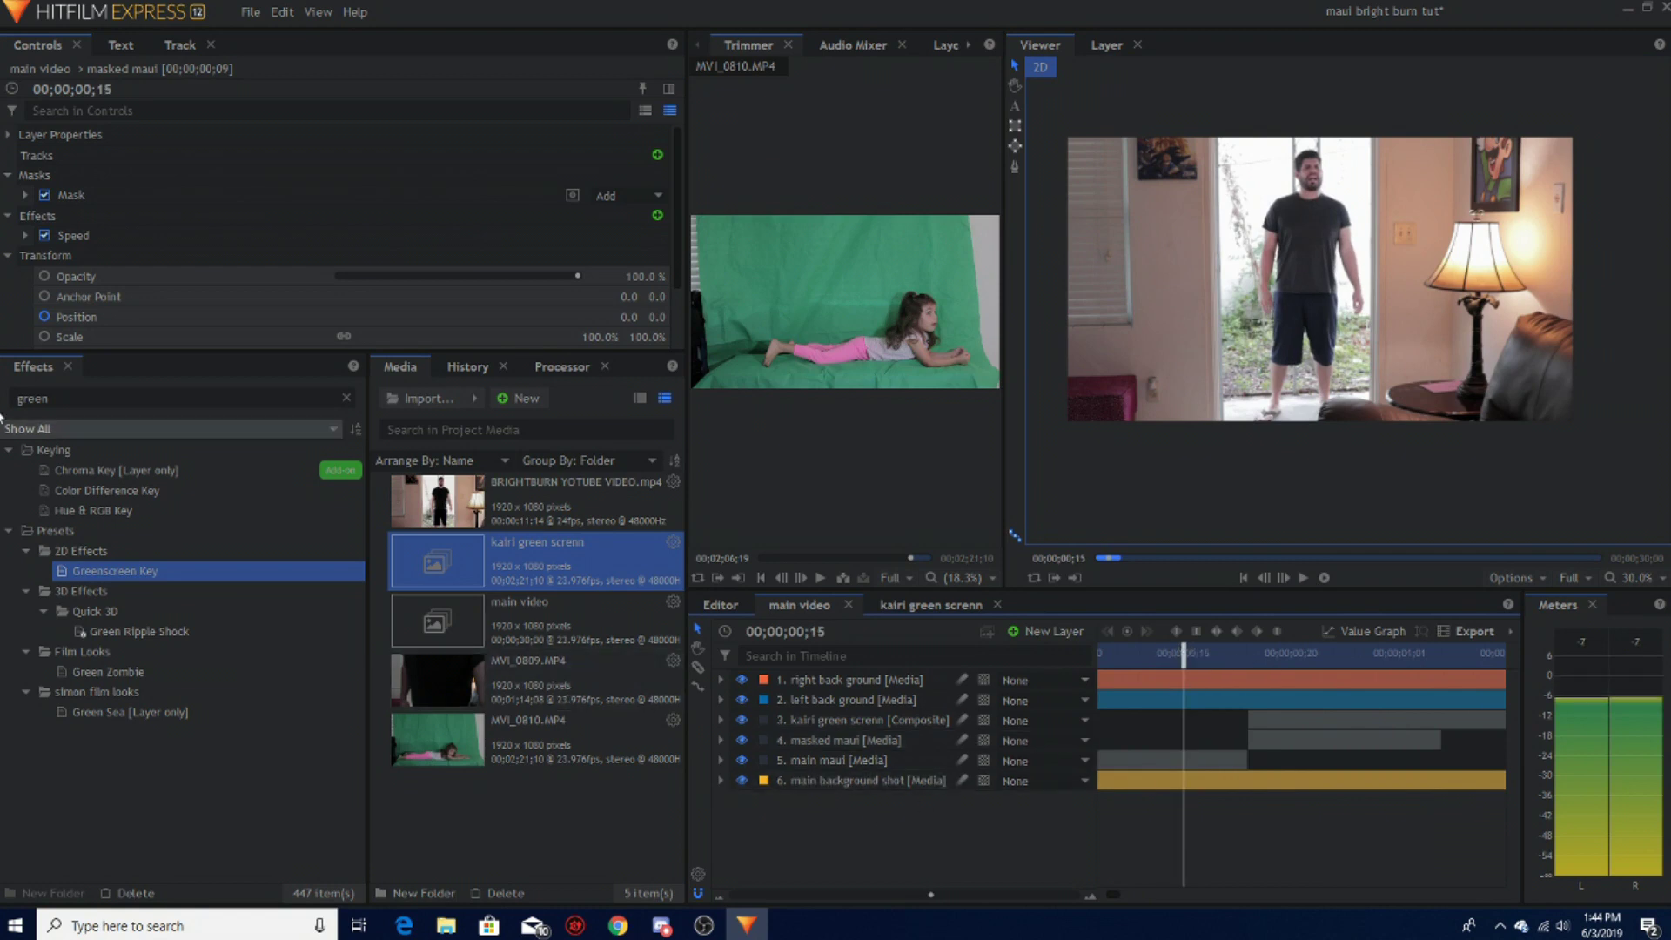
click(102, 397)
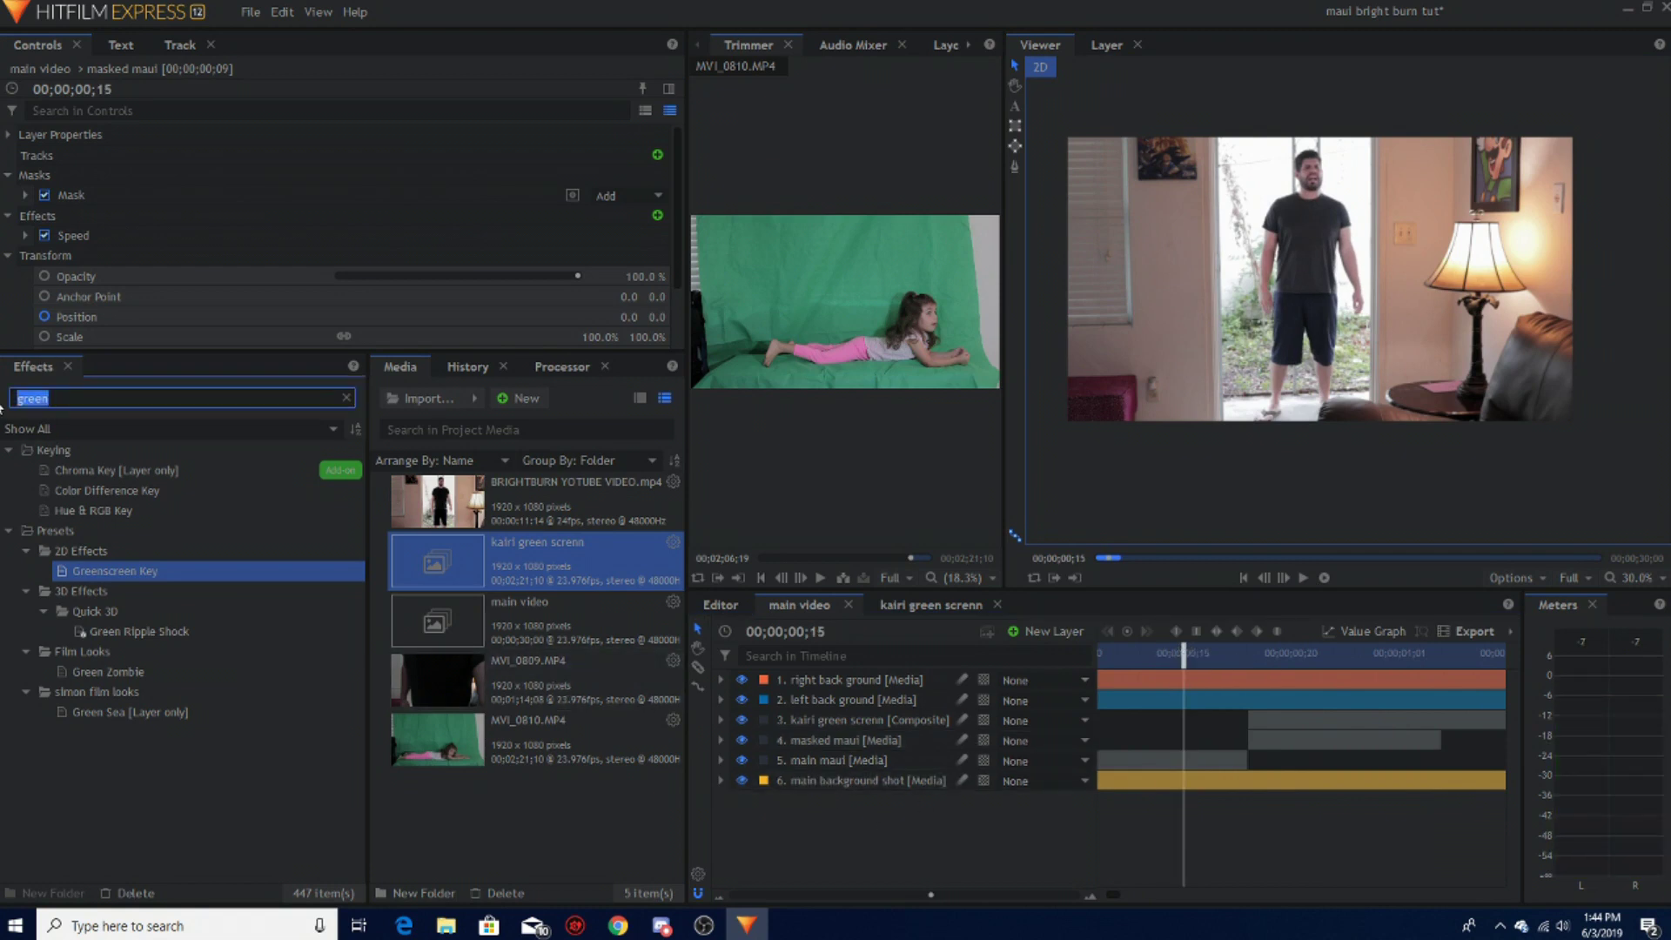
text(angle blur)
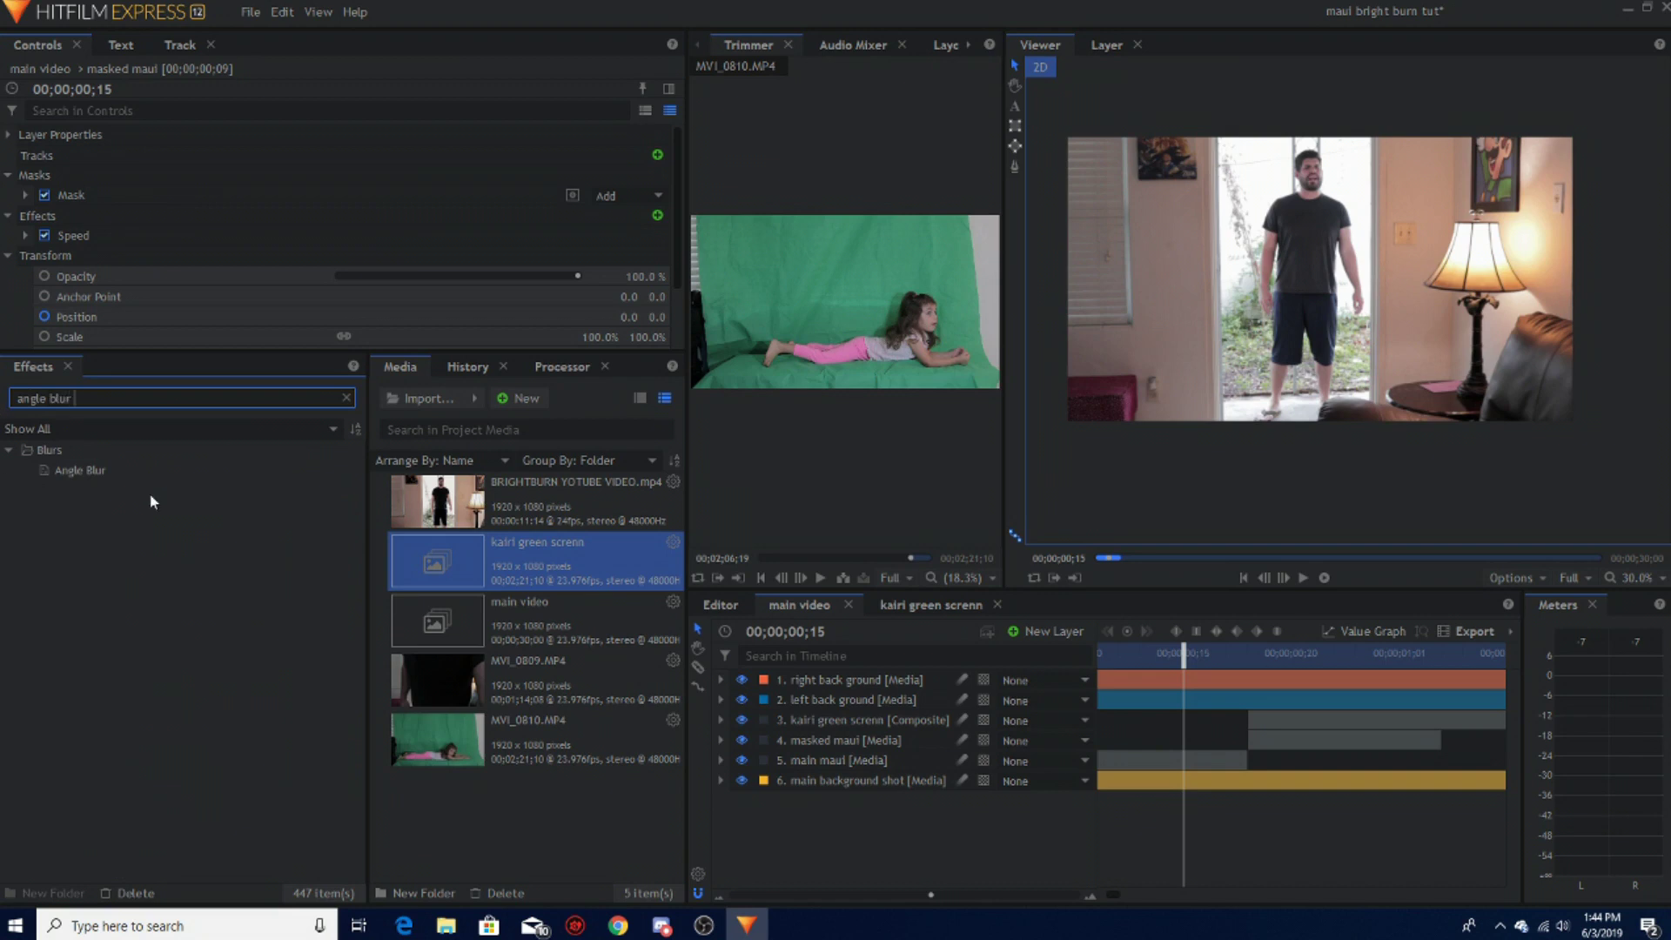
drag(131, 470, 885, 744)
drag(66, 468, 498, 565)
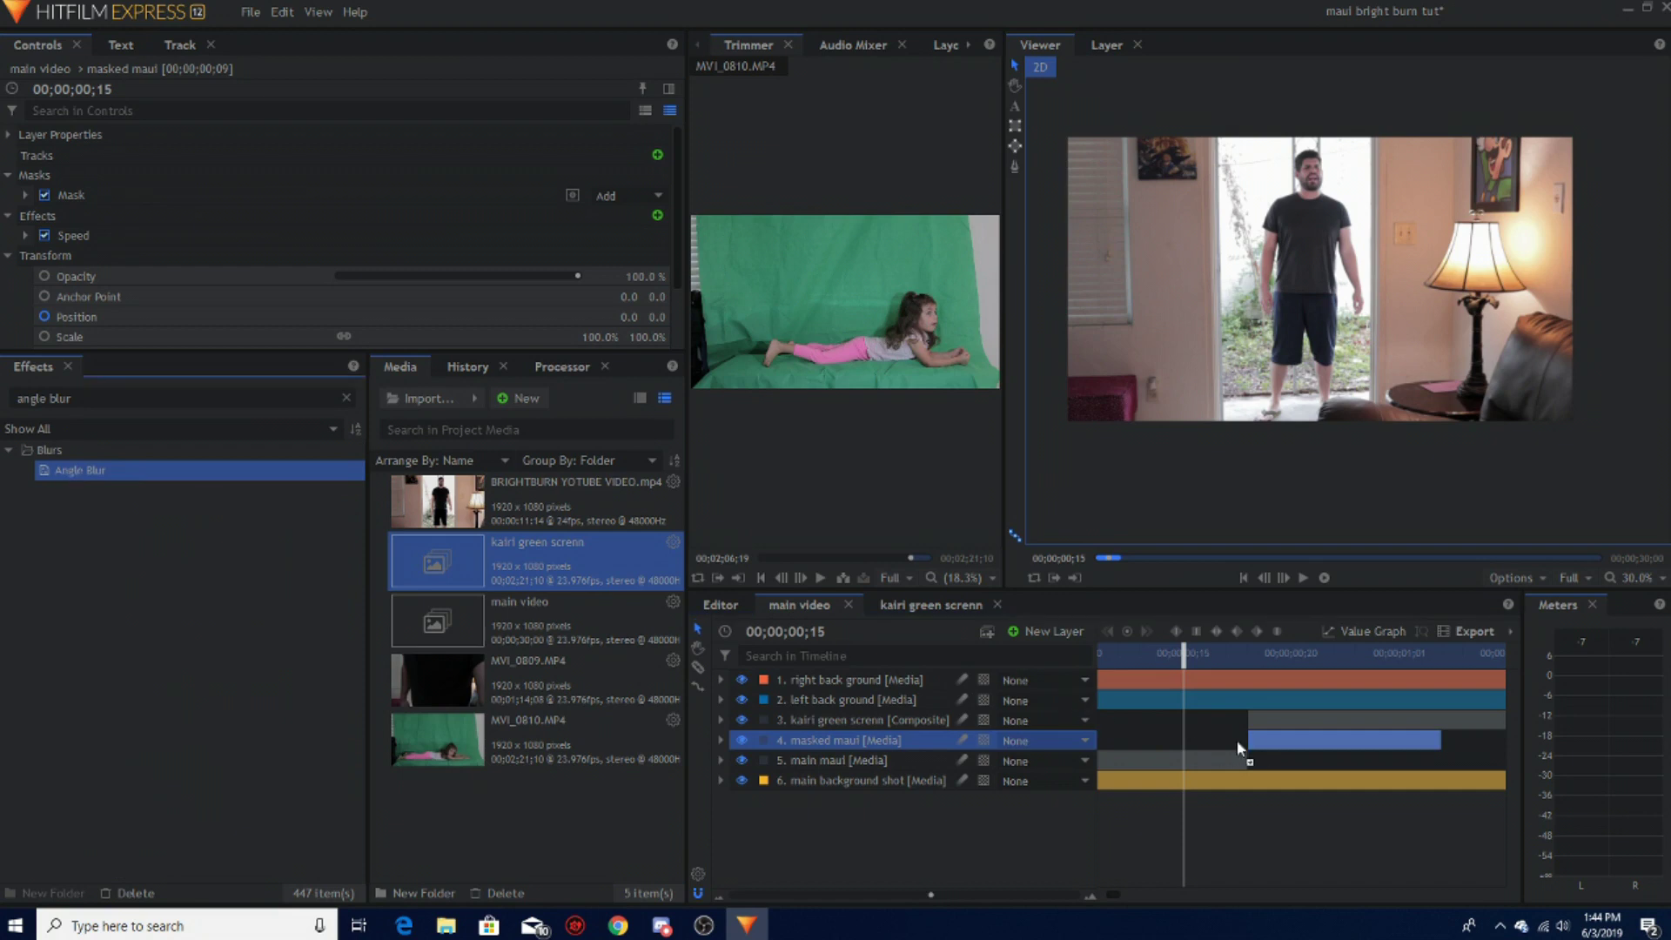
drag(1260, 738, 1260, 738)
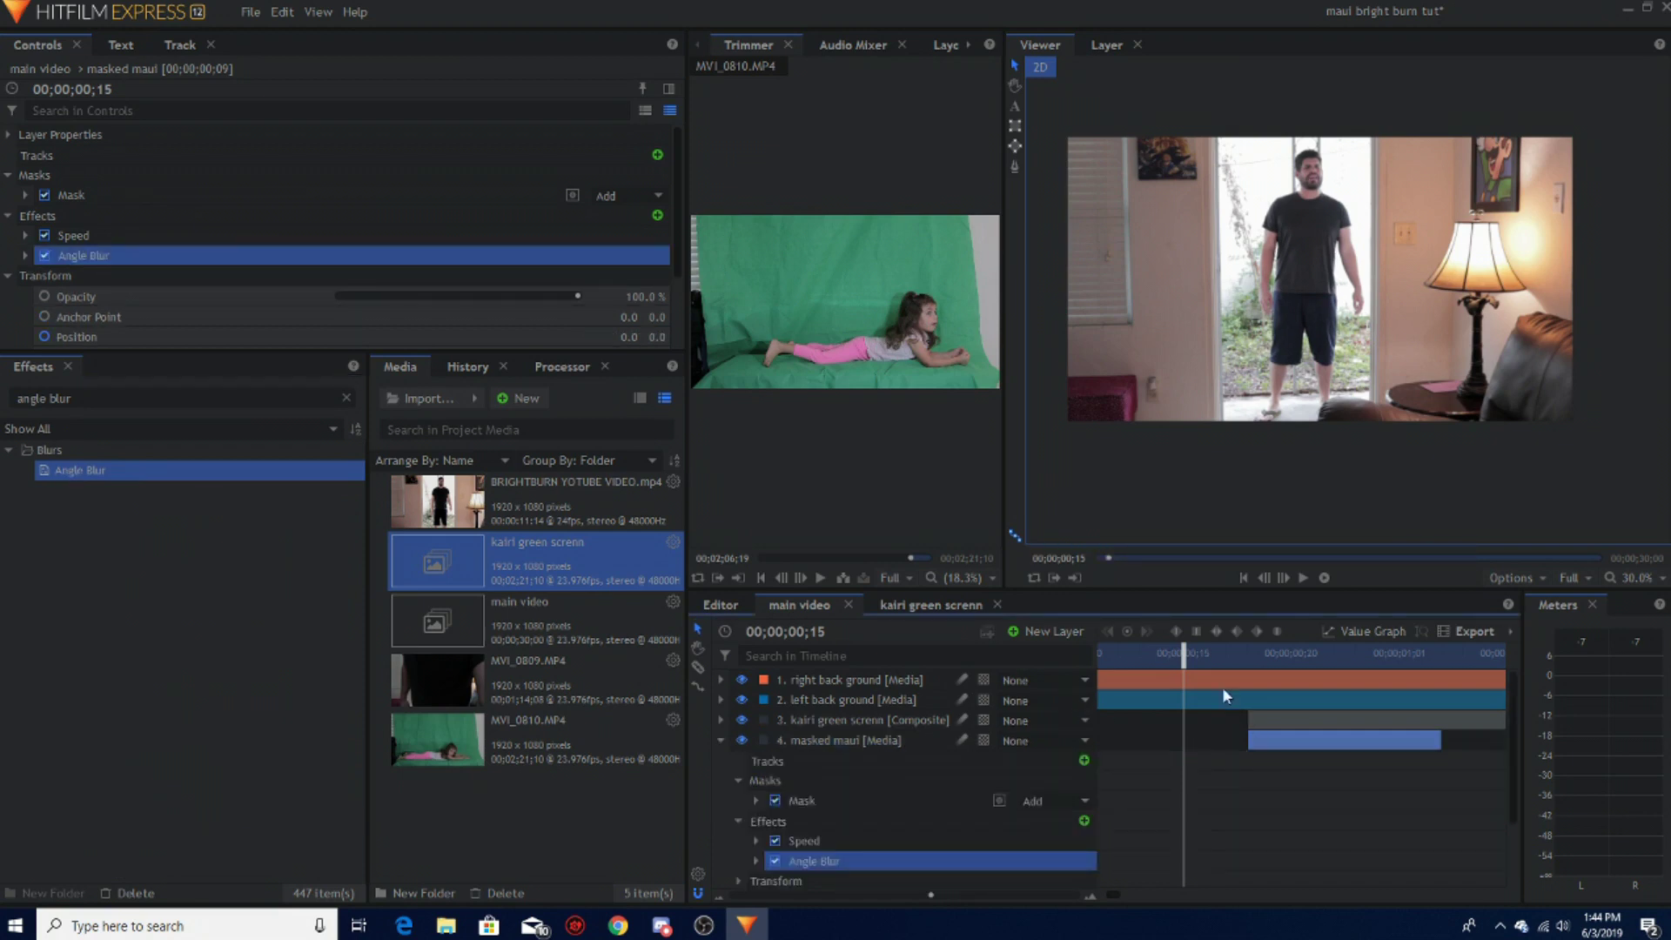
Step: On frame 18, turn off Clamp to Edge for the masked maui layer's Angle Blur and set its angle to 90° and length to about 79.3 px
drag(1193, 654, 1211, 664)
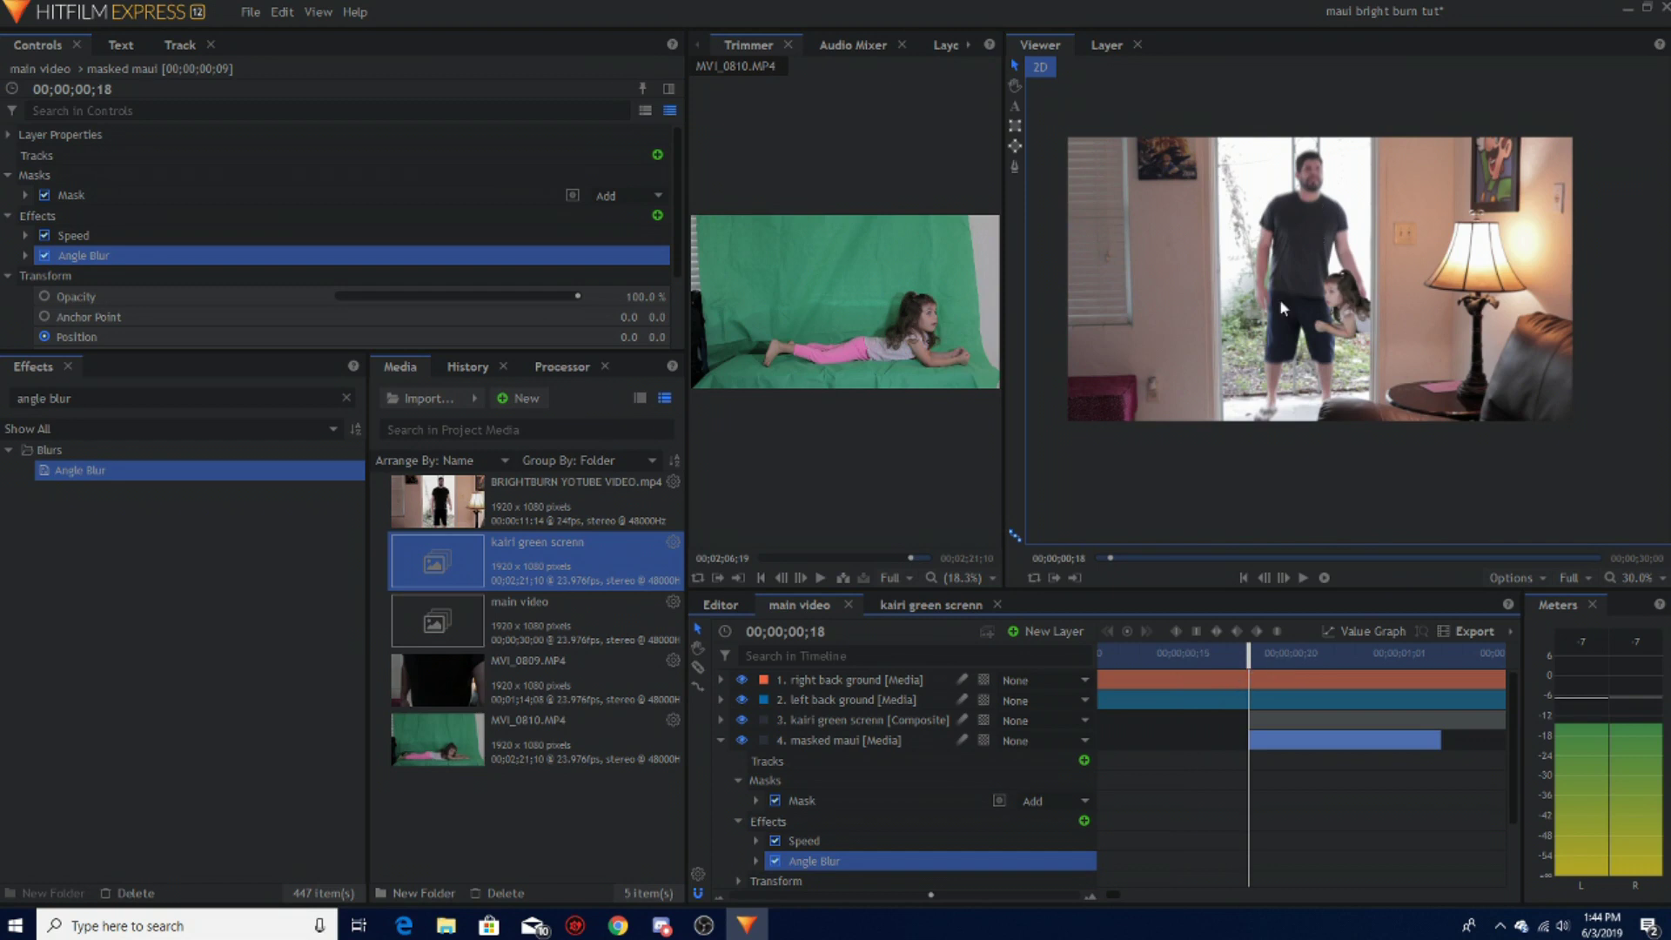
click(26, 255)
scroll(539, 258, down, 3)
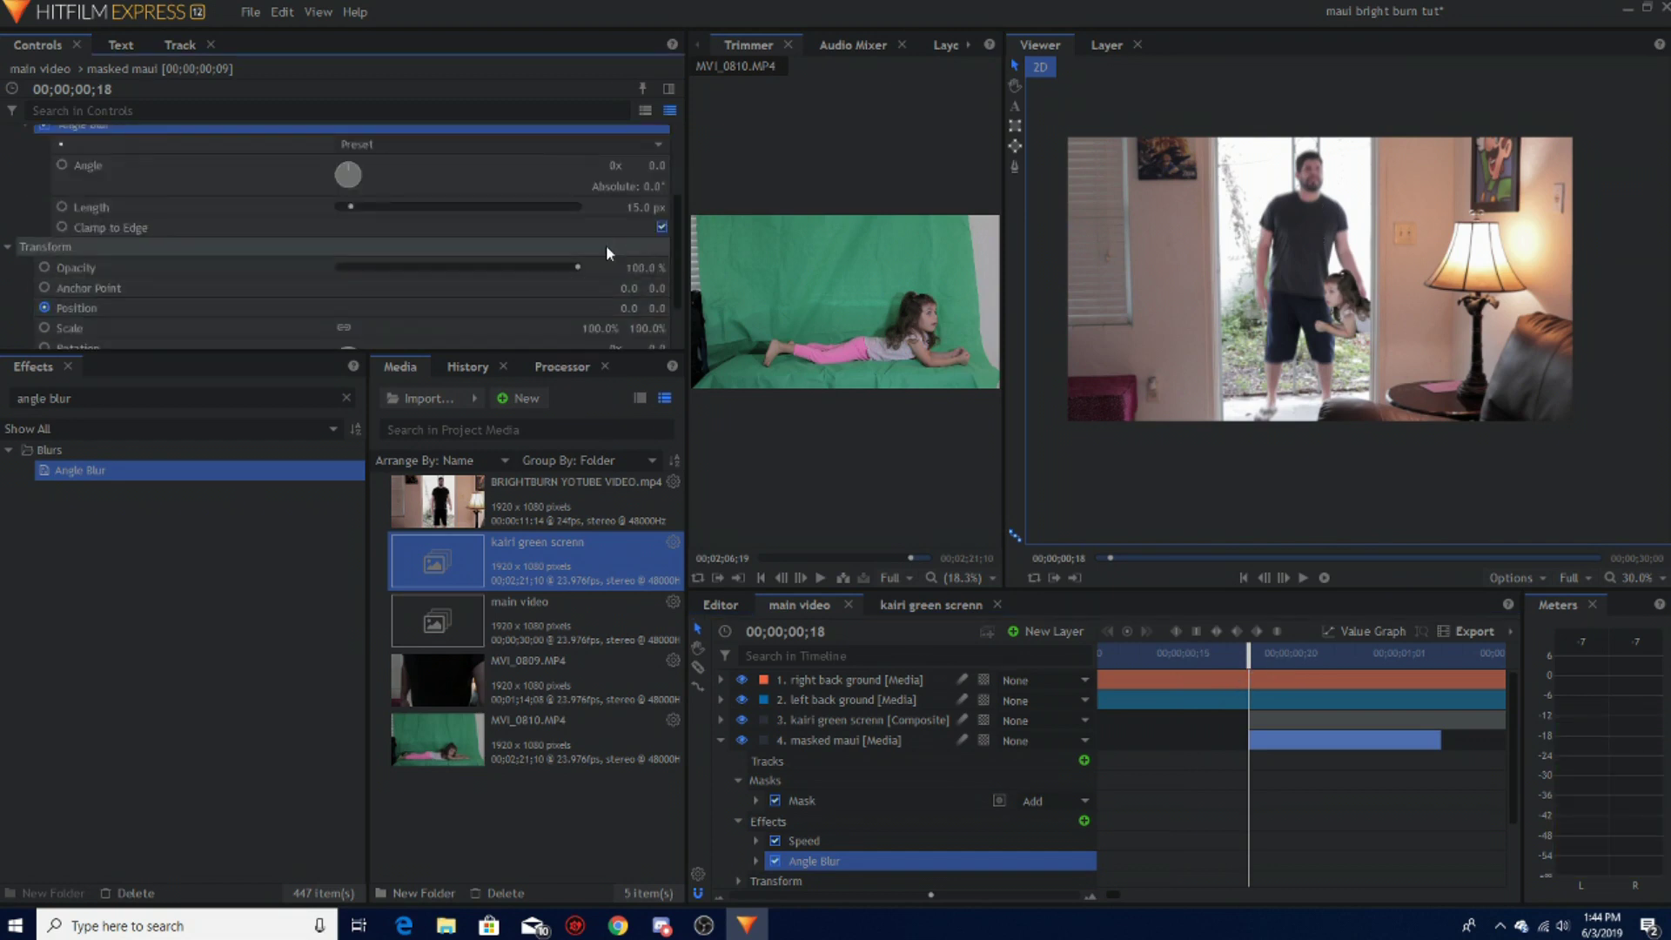
click(663, 227)
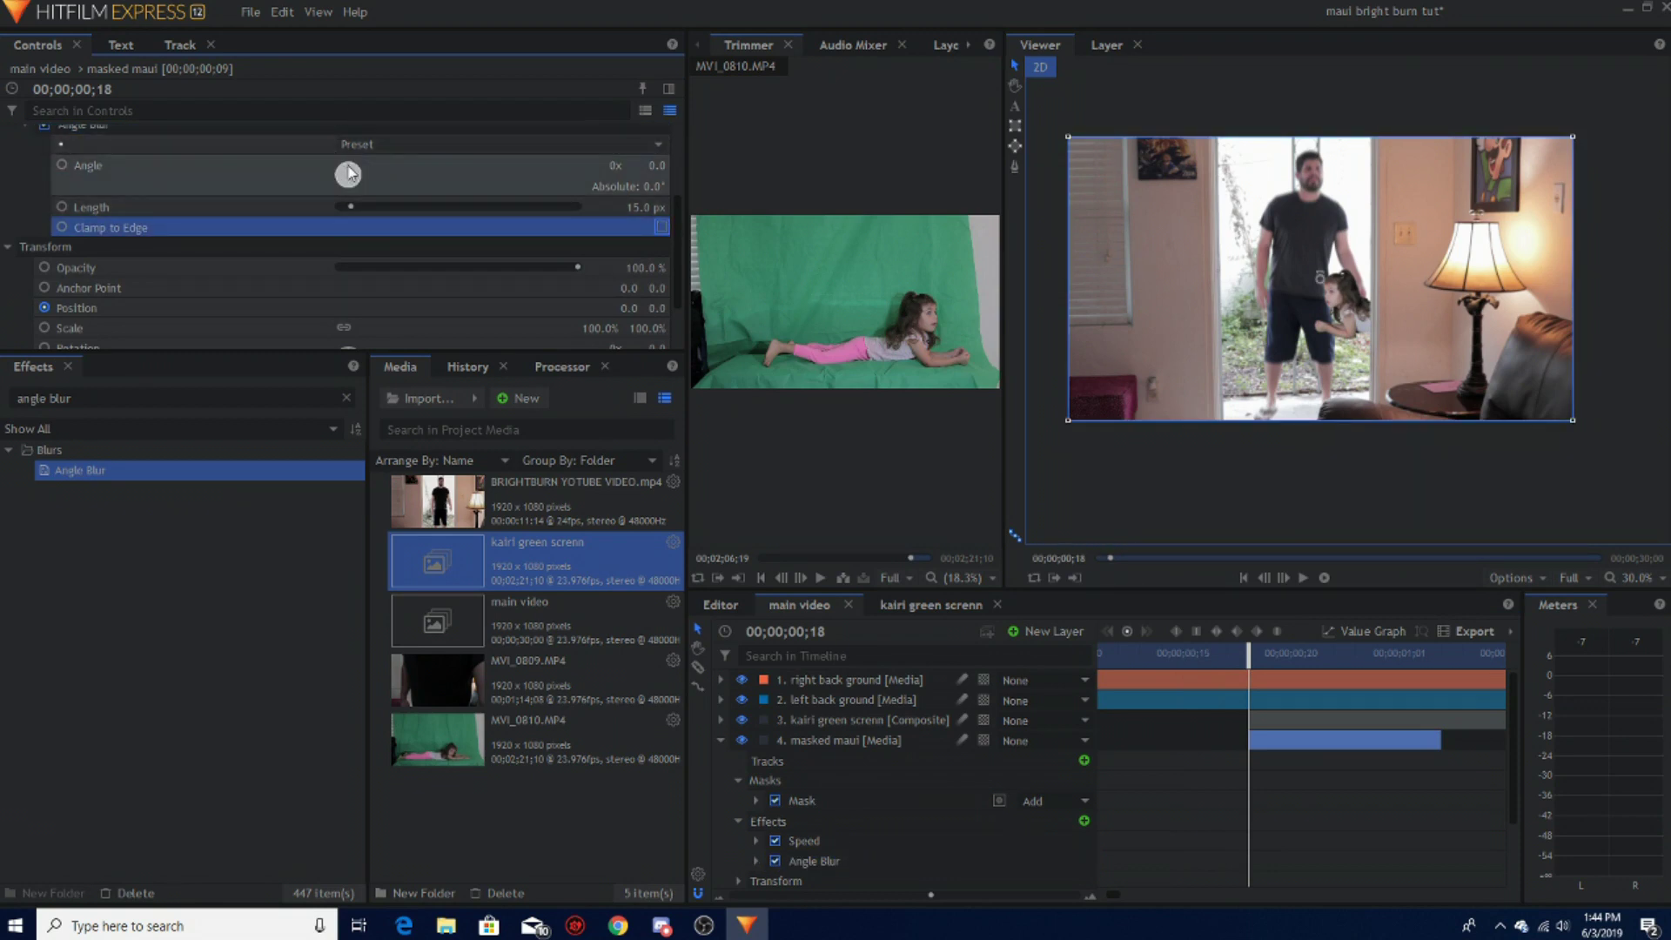
drag(347, 174, 364, 174)
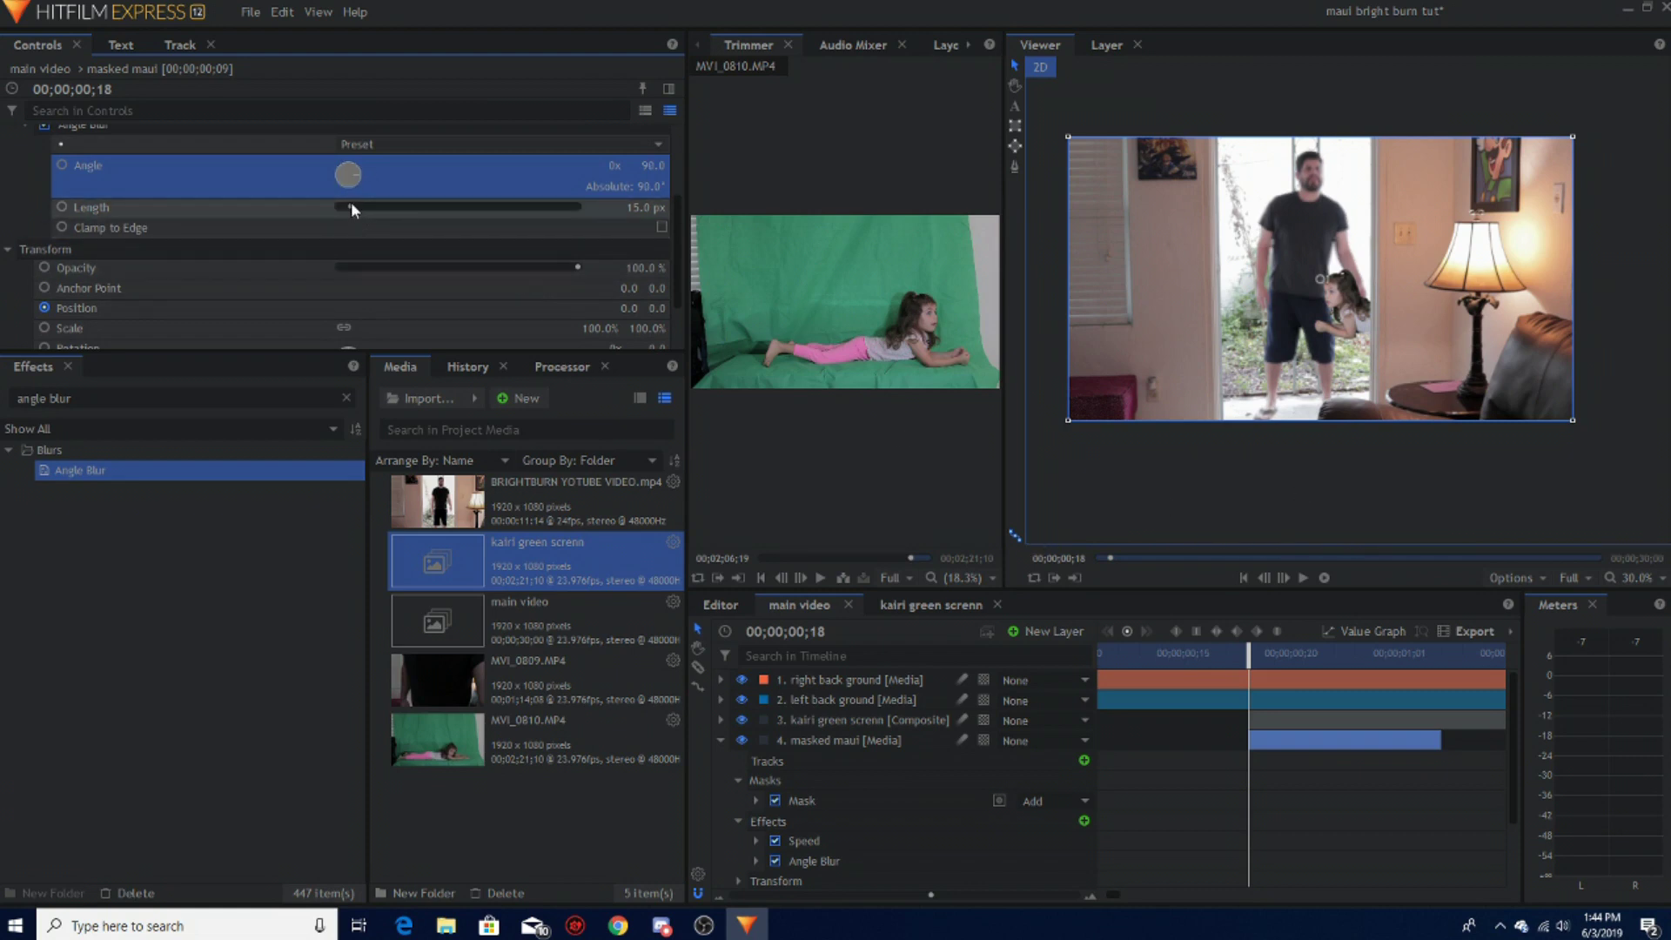
drag(351, 205, 410, 223)
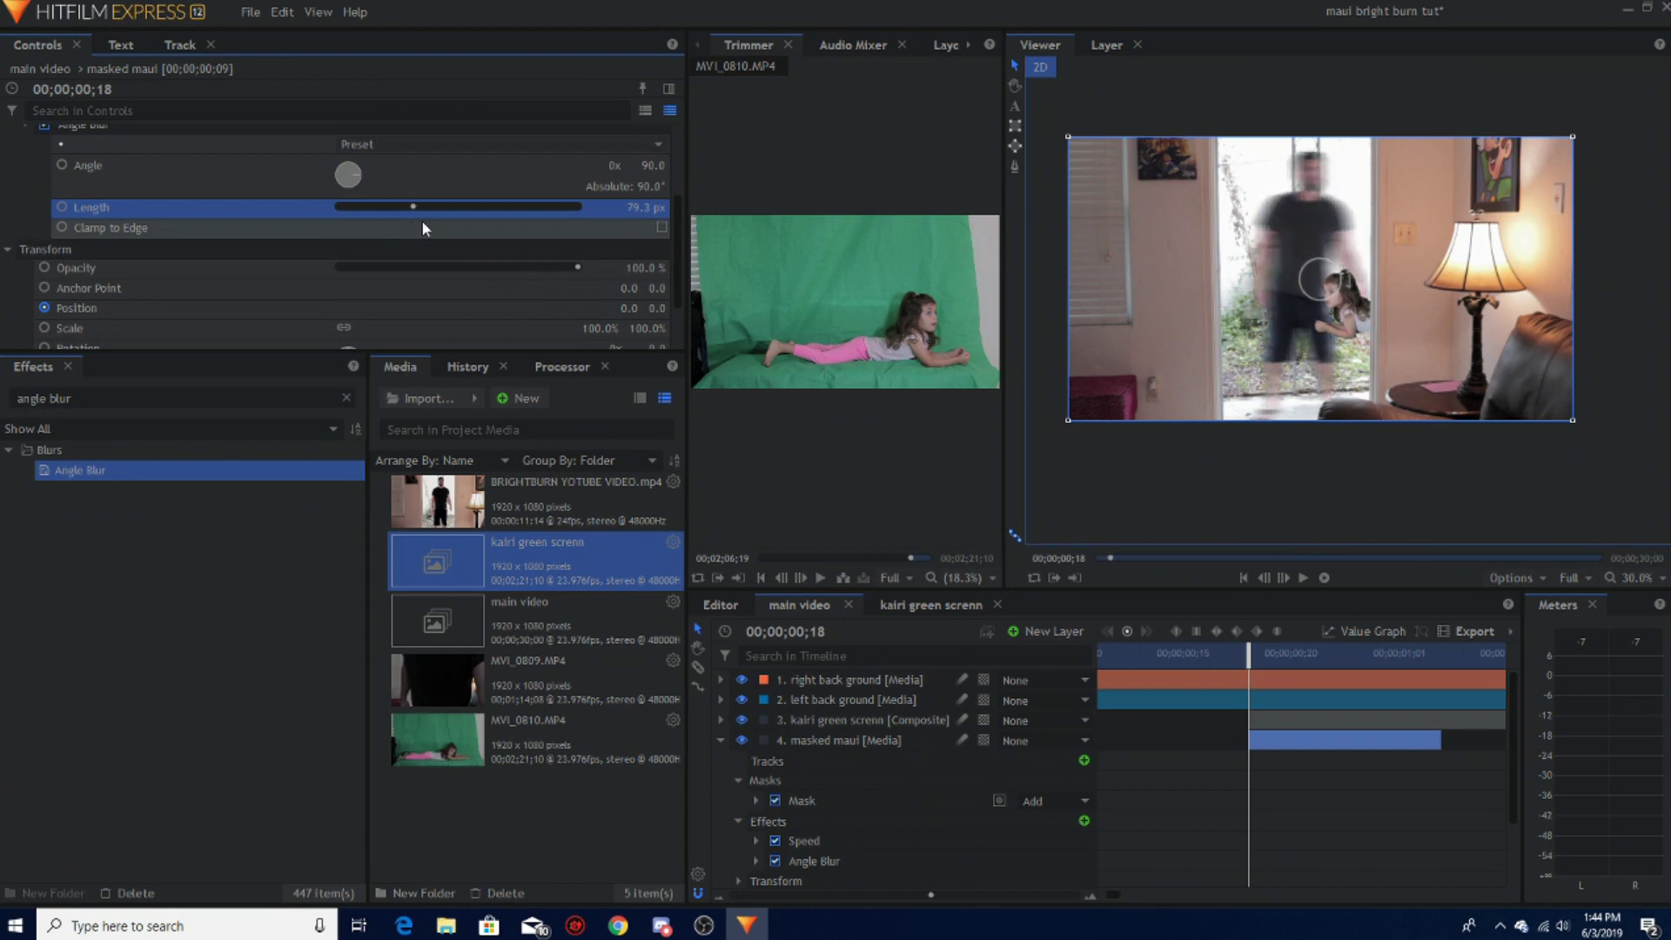
Step: Step through frames 17 to 21 to check the motion blur on the masked man
click(1293, 573)
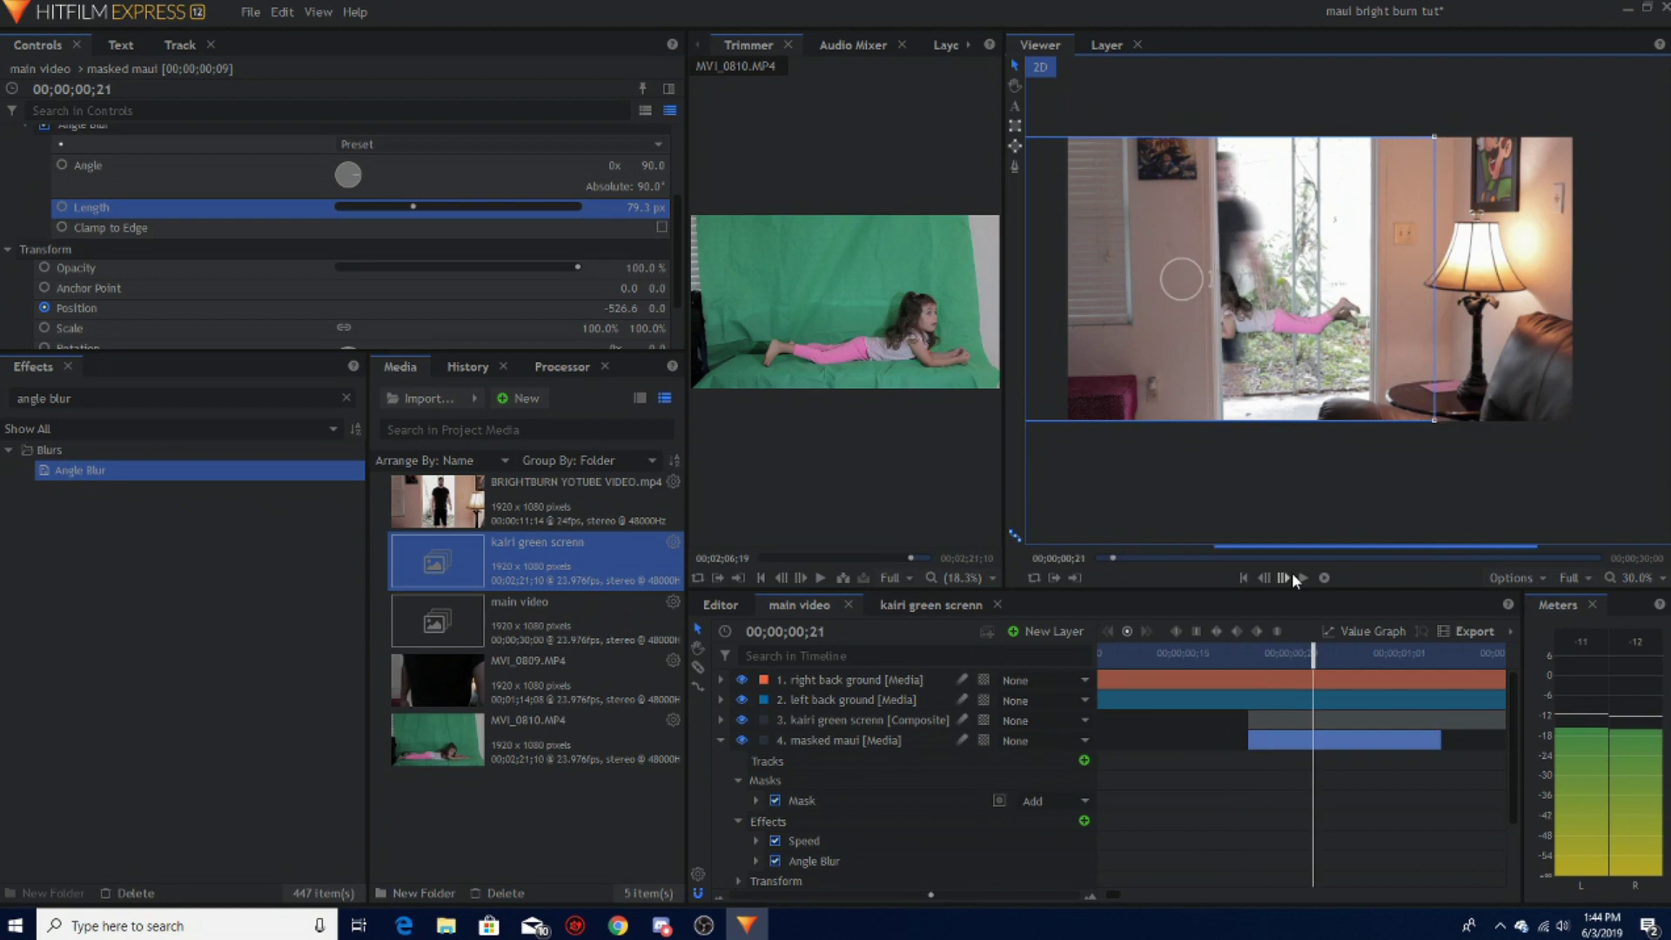
click(1269, 574)
click(1268, 574)
click(1265, 574)
click(1265, 575)
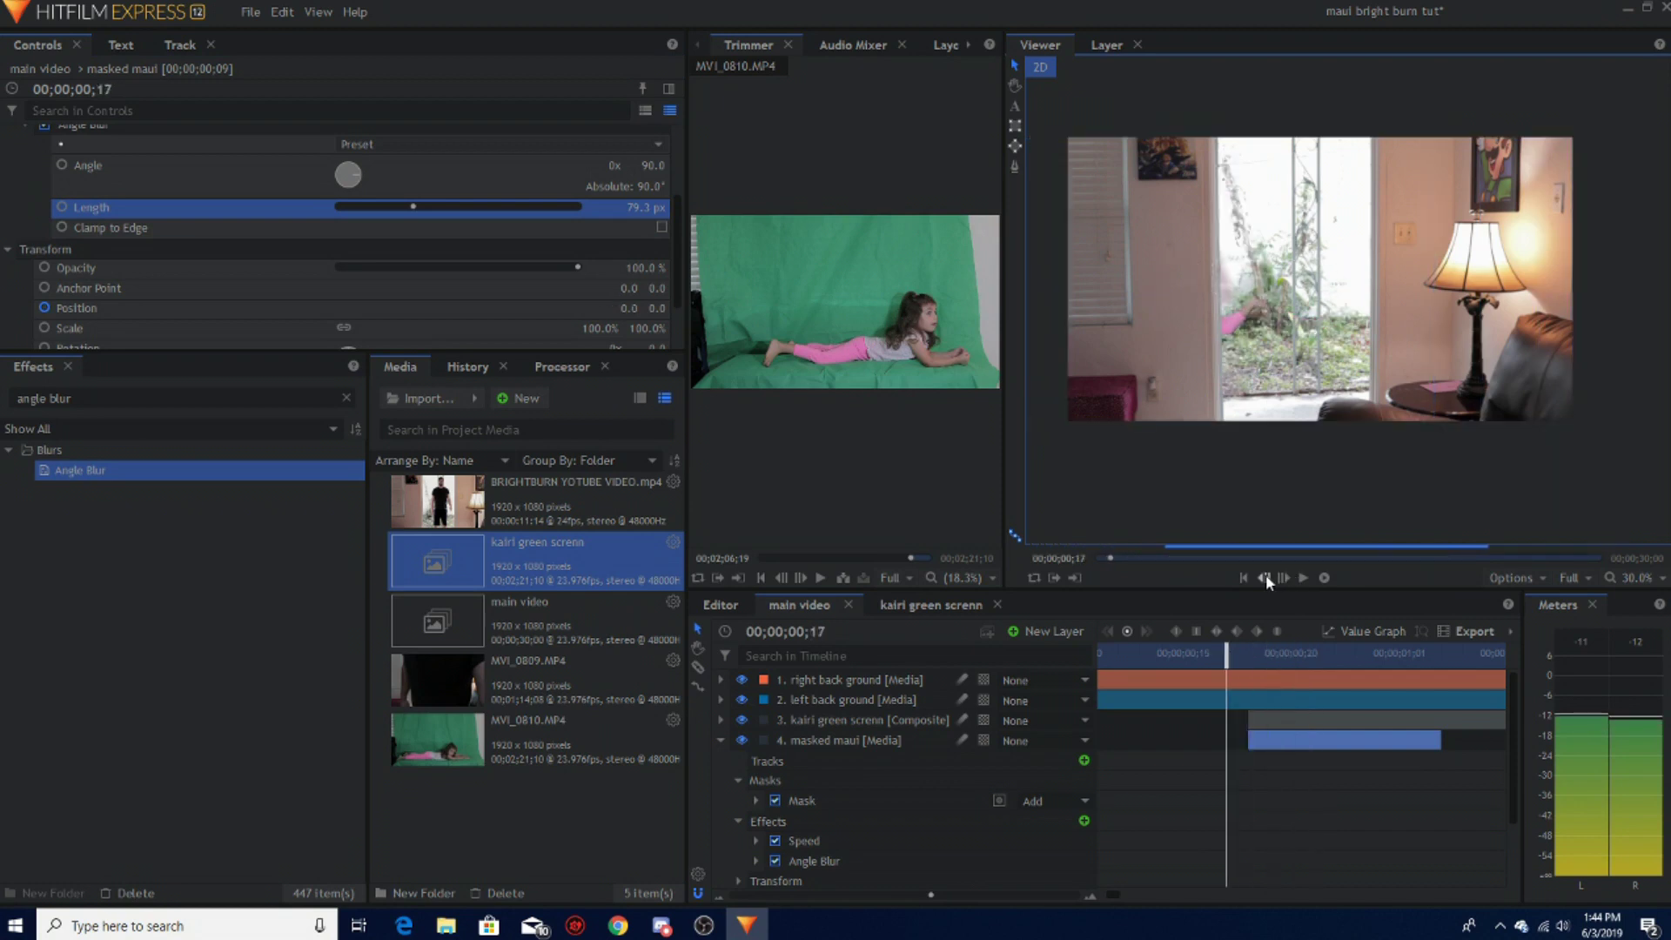
click(1285, 575)
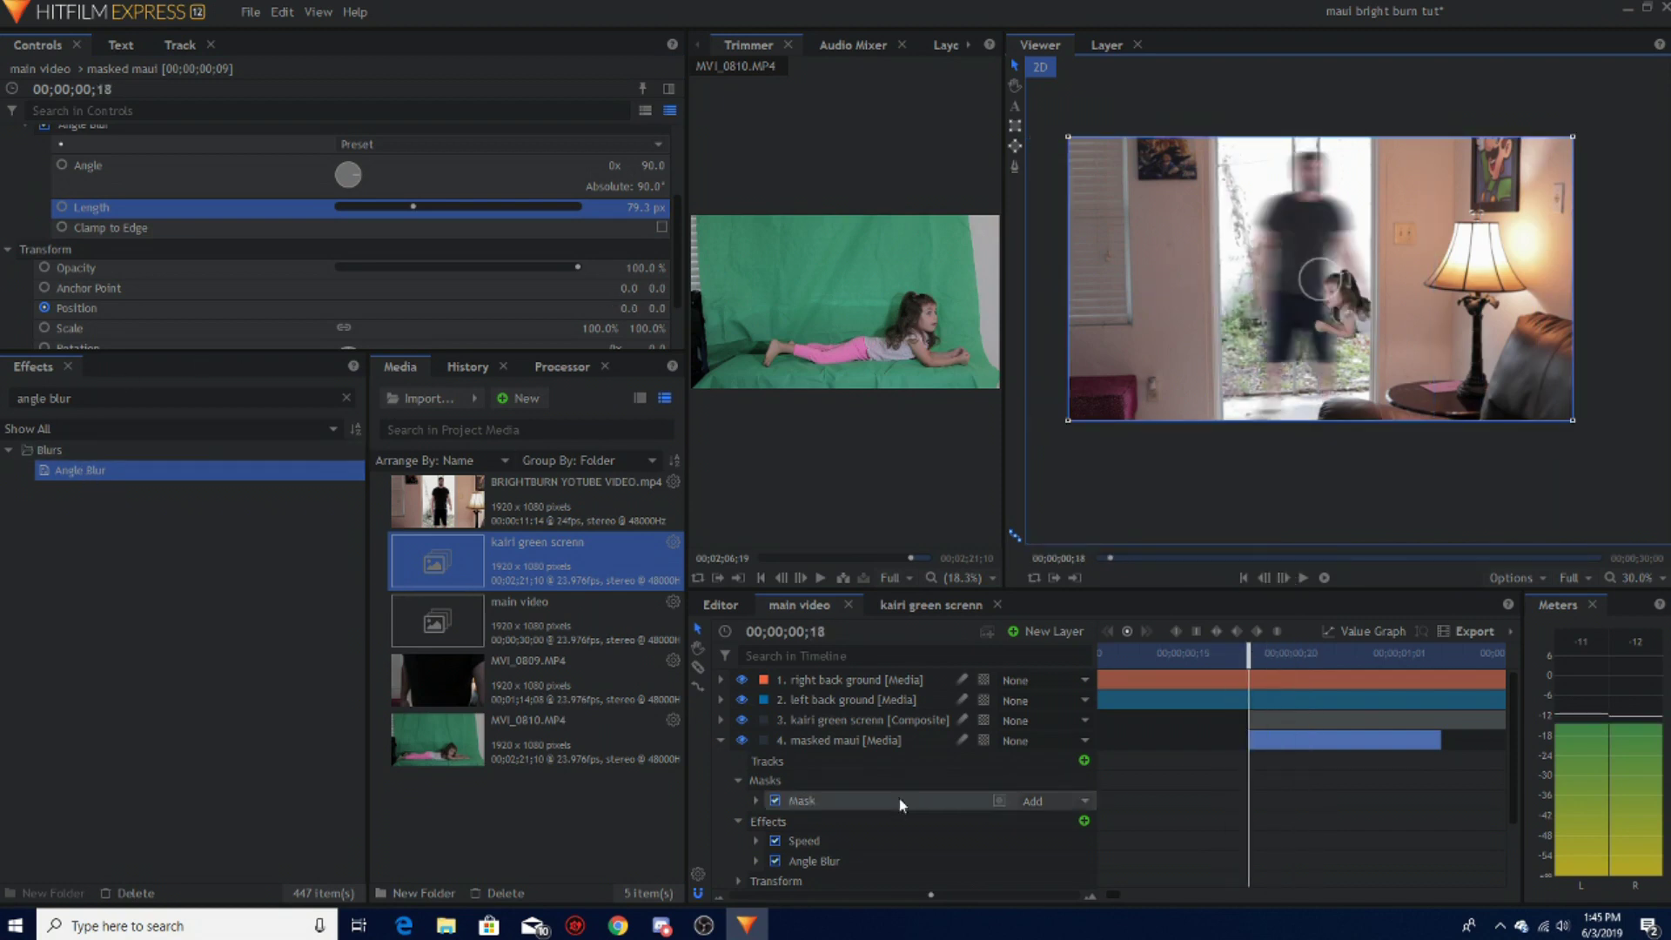
Step: Apply Angle Blur to the girl's green screen composite layer with an angle of 137° and a length of about 46 px
click(721, 740)
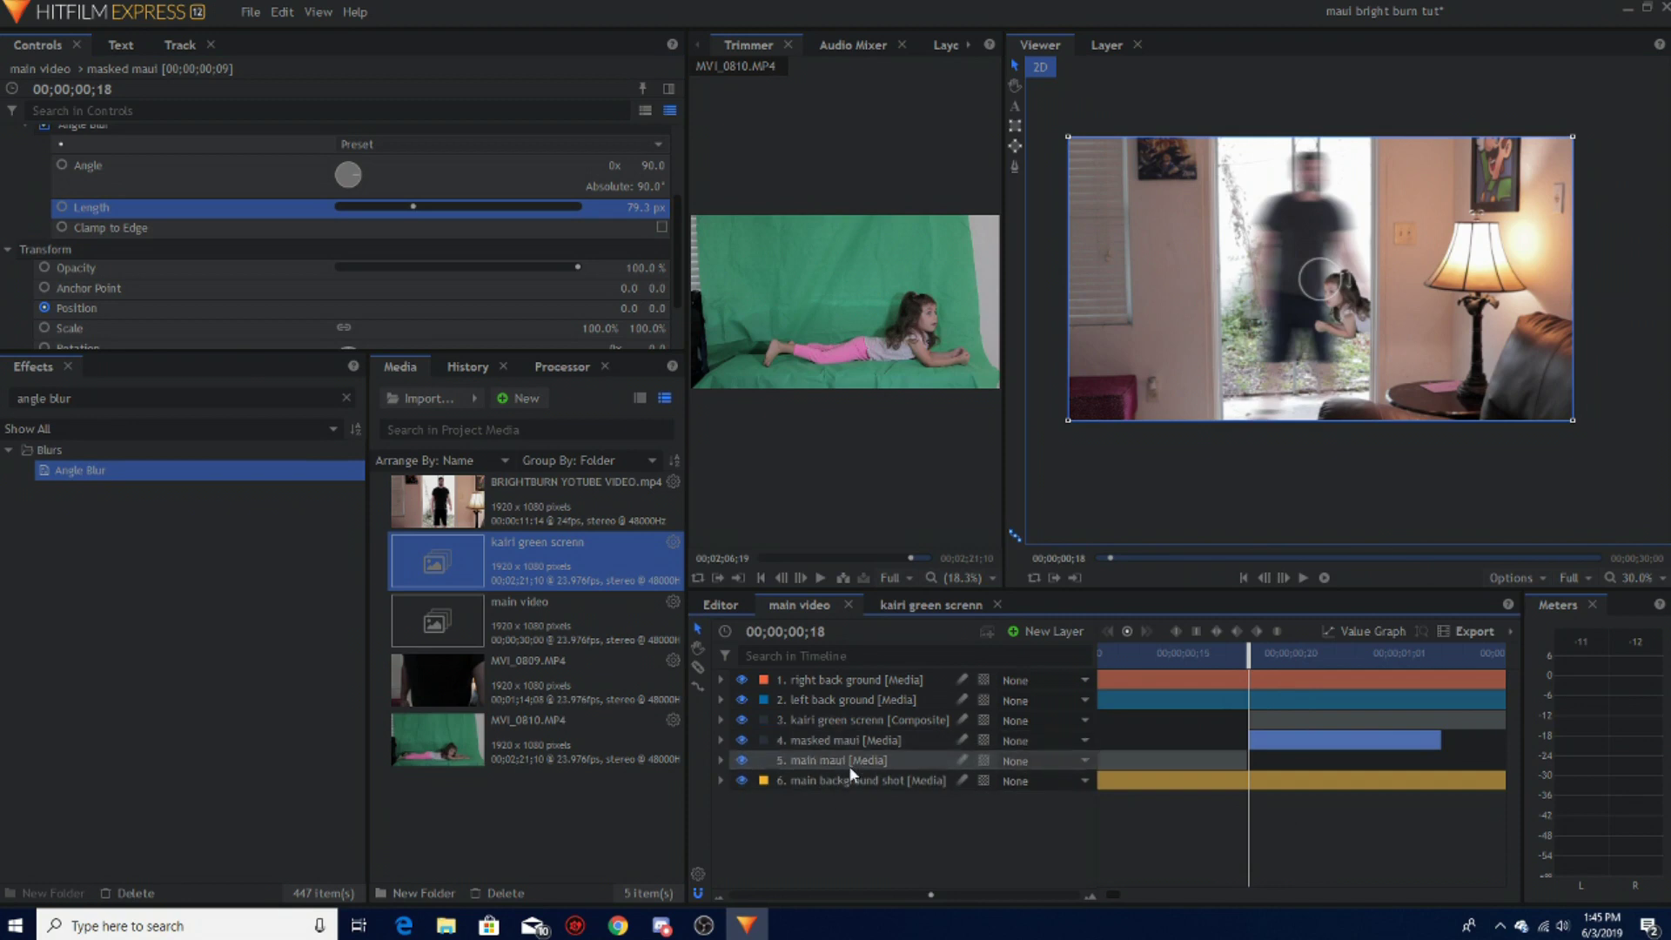
click(874, 721)
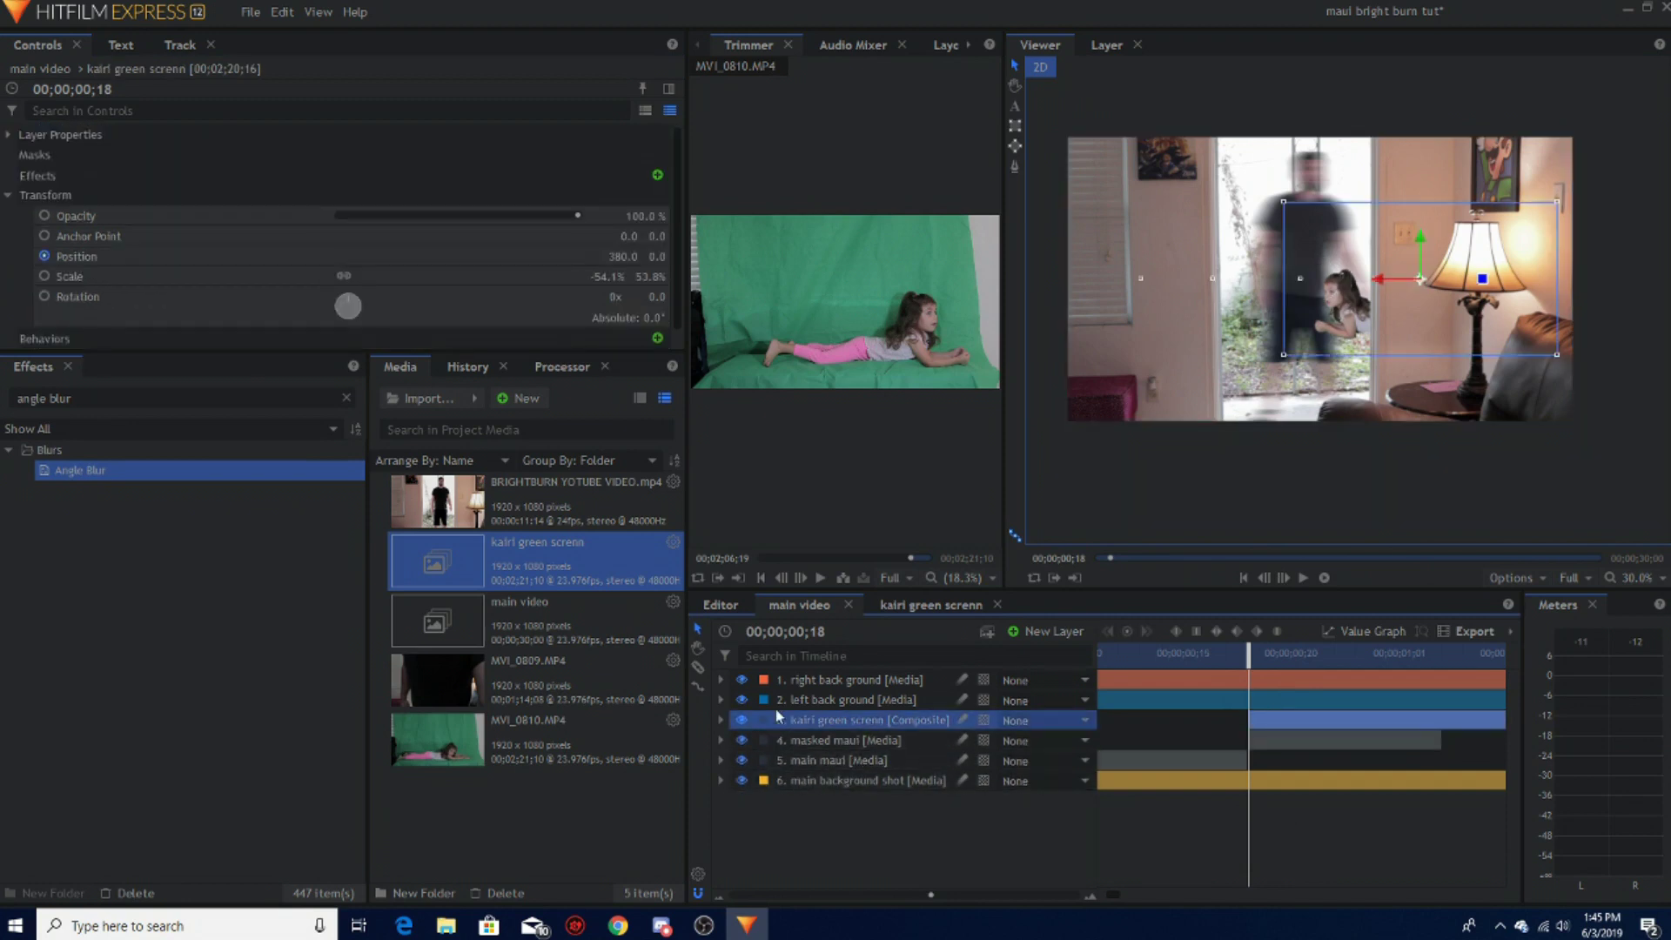
drag(95, 481, 832, 659)
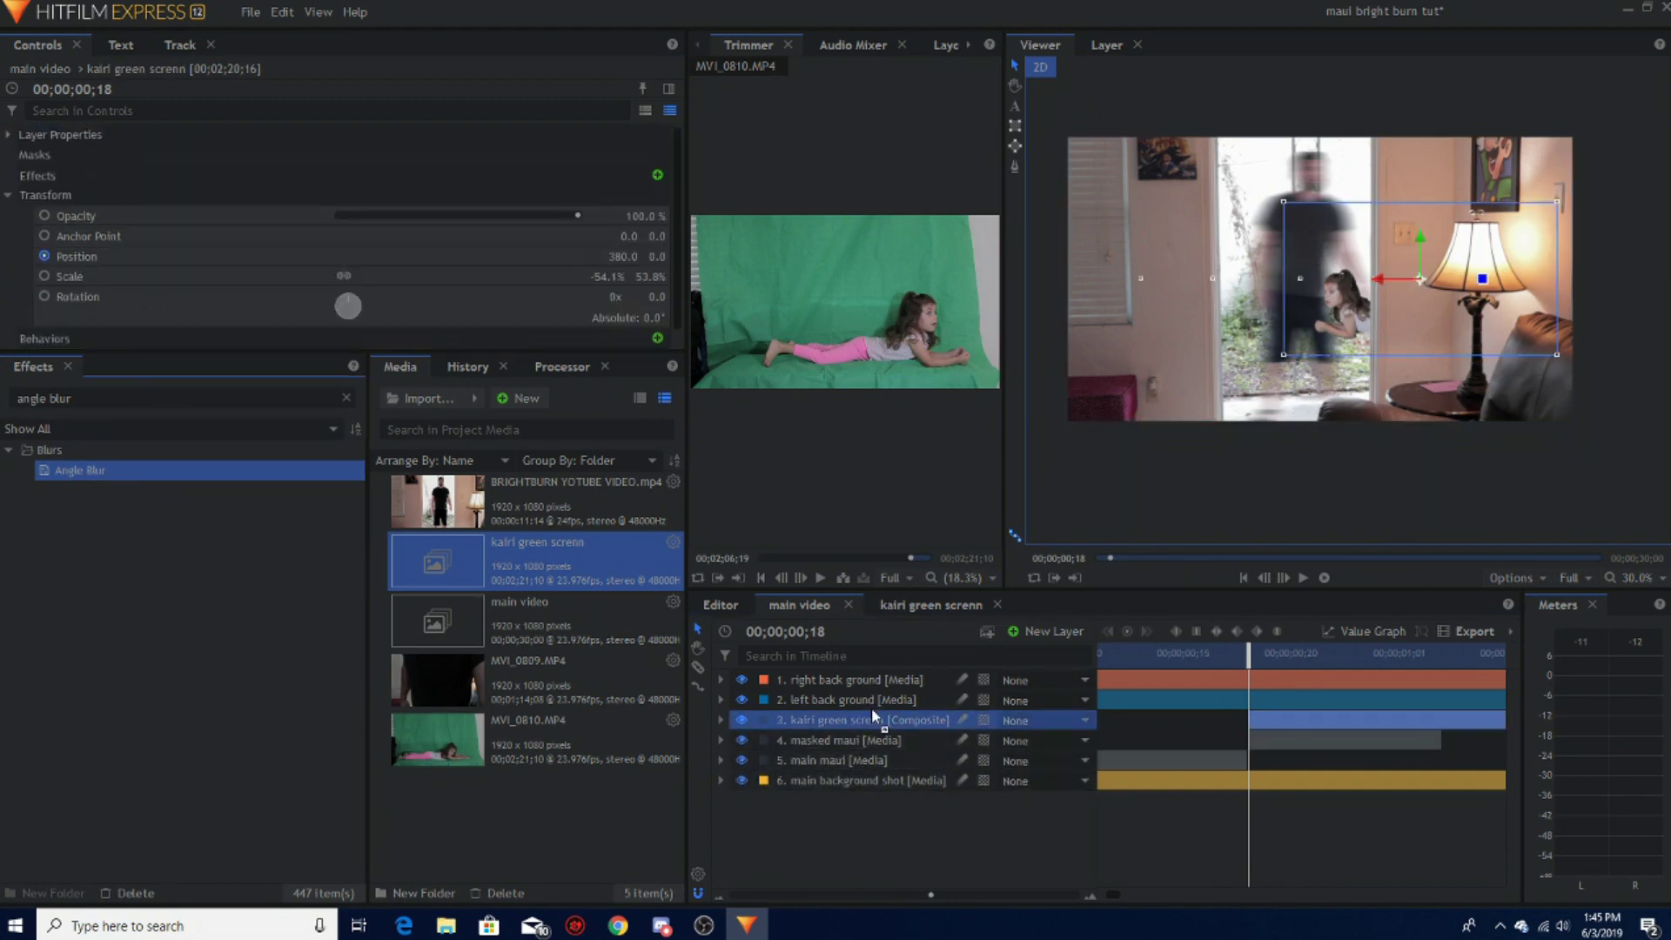
drag(870, 727, 870, 727)
click(23, 195)
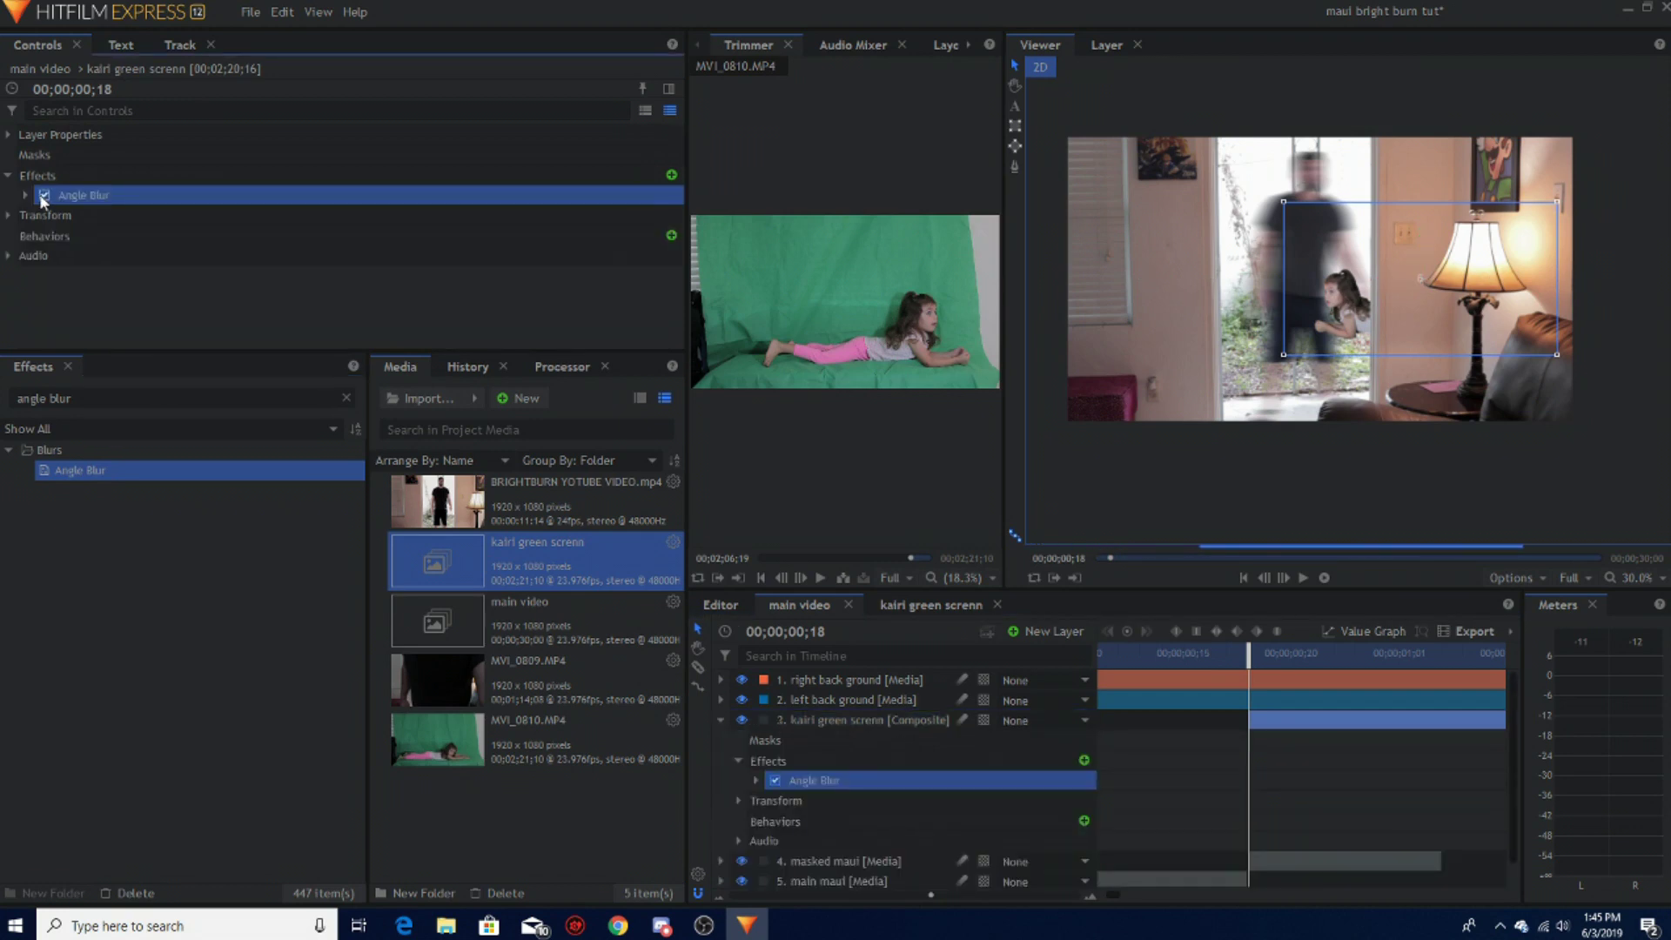
click(23, 195)
drag(351, 243, 379, 303)
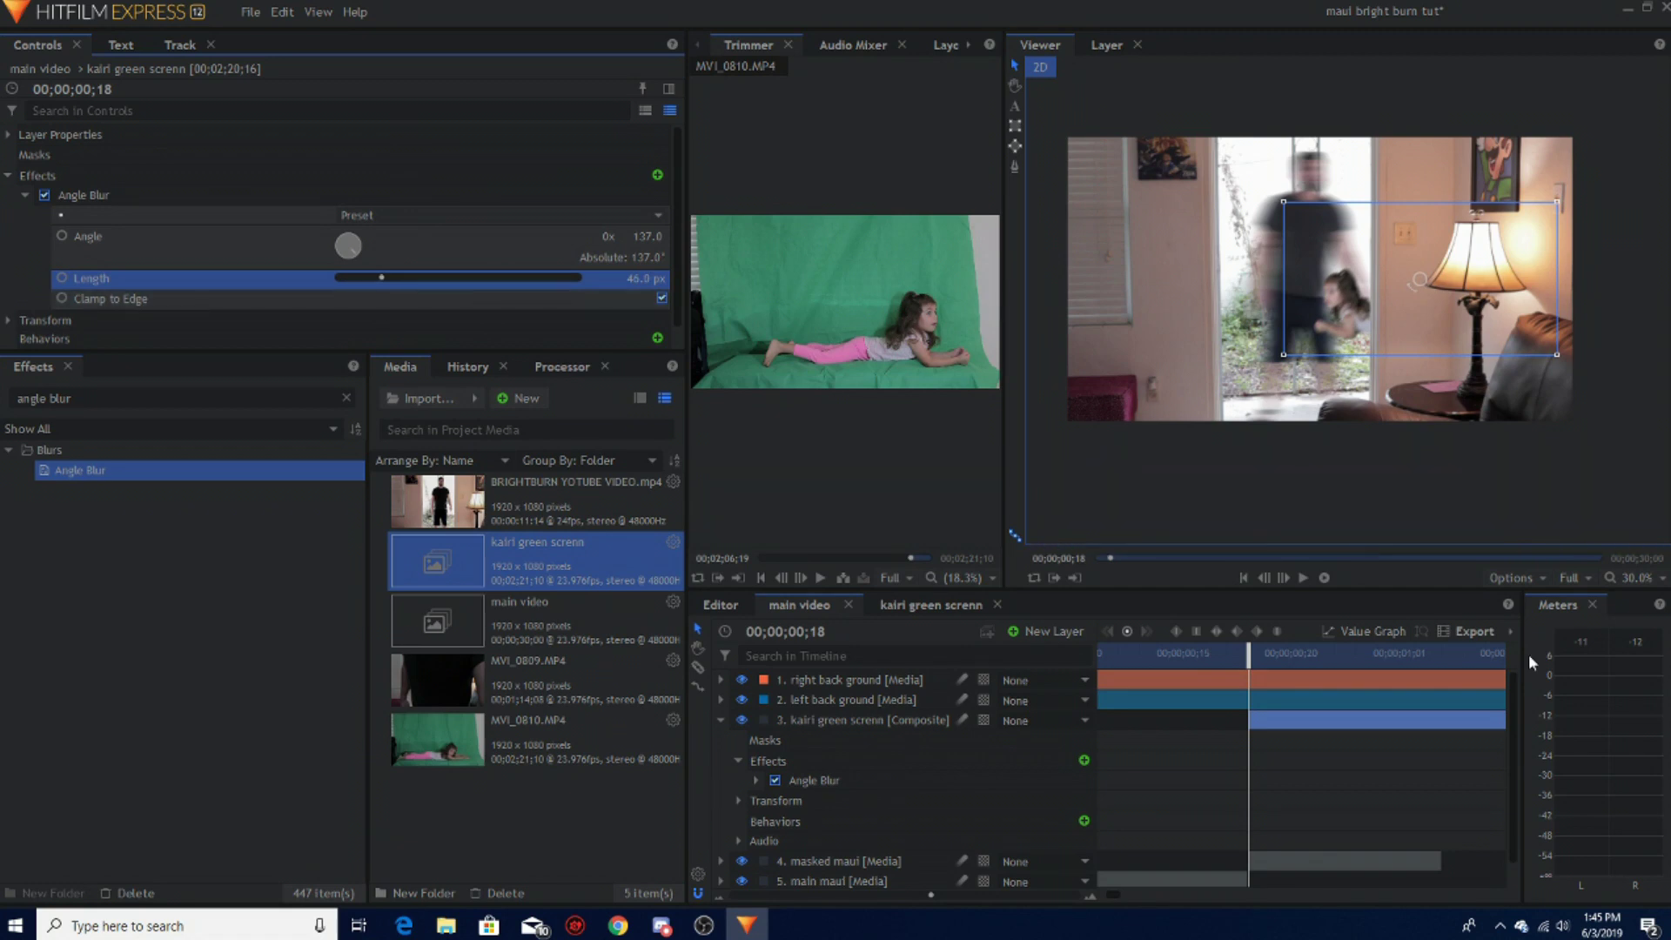
Step: Check the girl's blur over frames 19 to 21 and set its Angle Blur length to about 74.2 px
click(1281, 576)
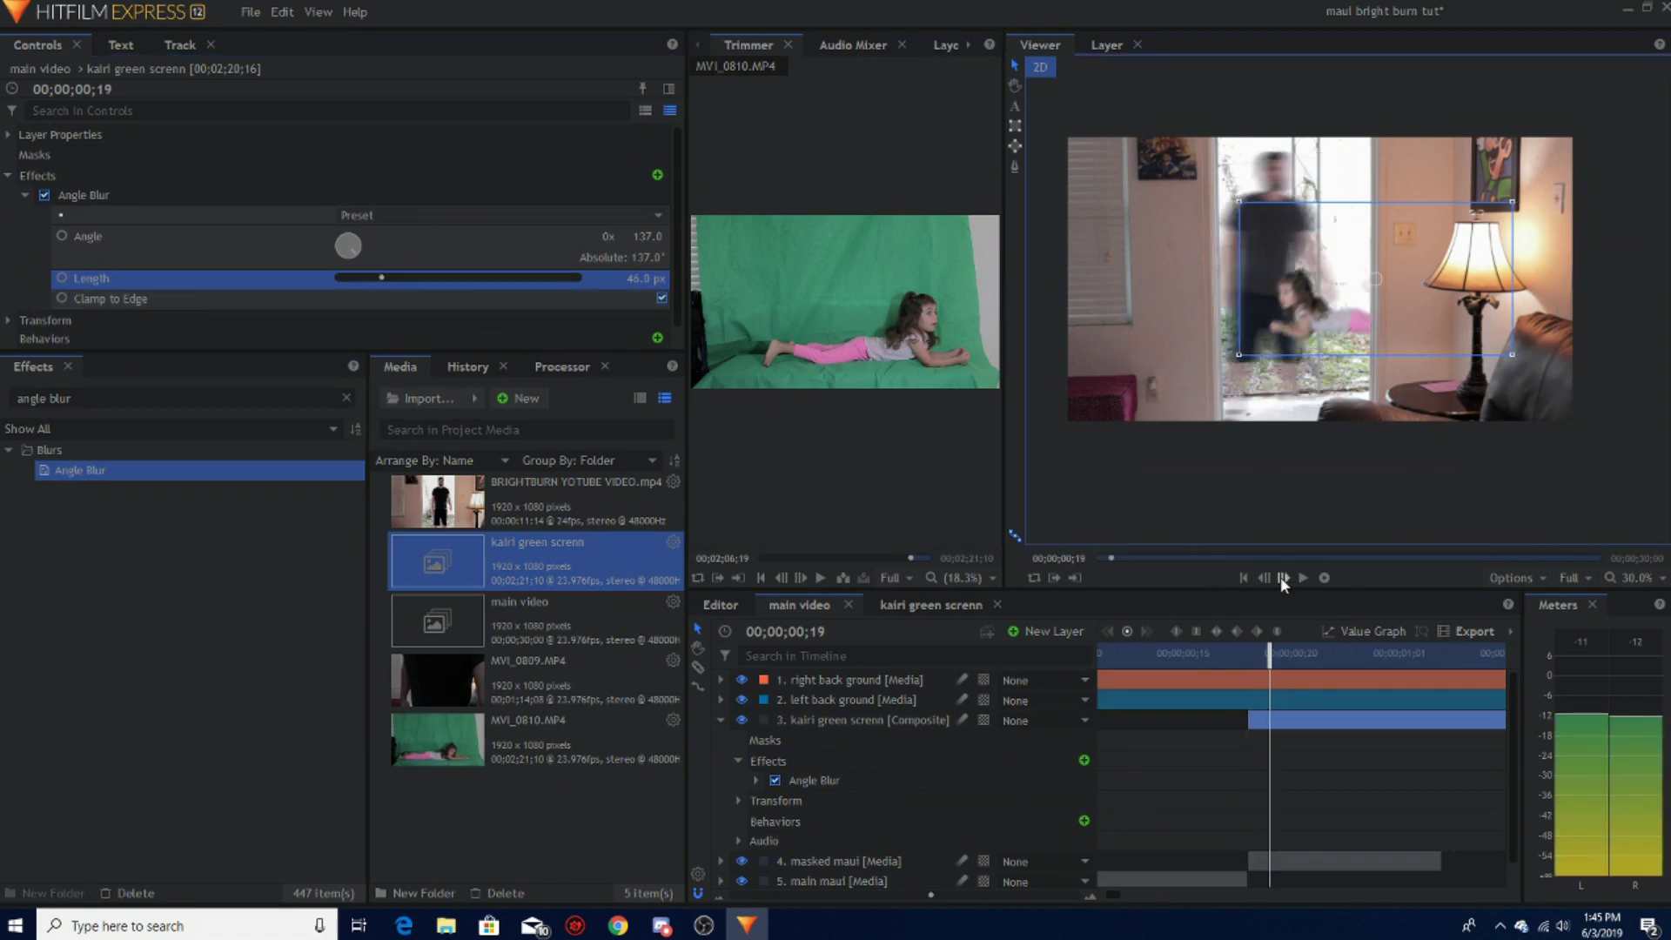
click(1281, 576)
click(1281, 576)
click(1264, 577)
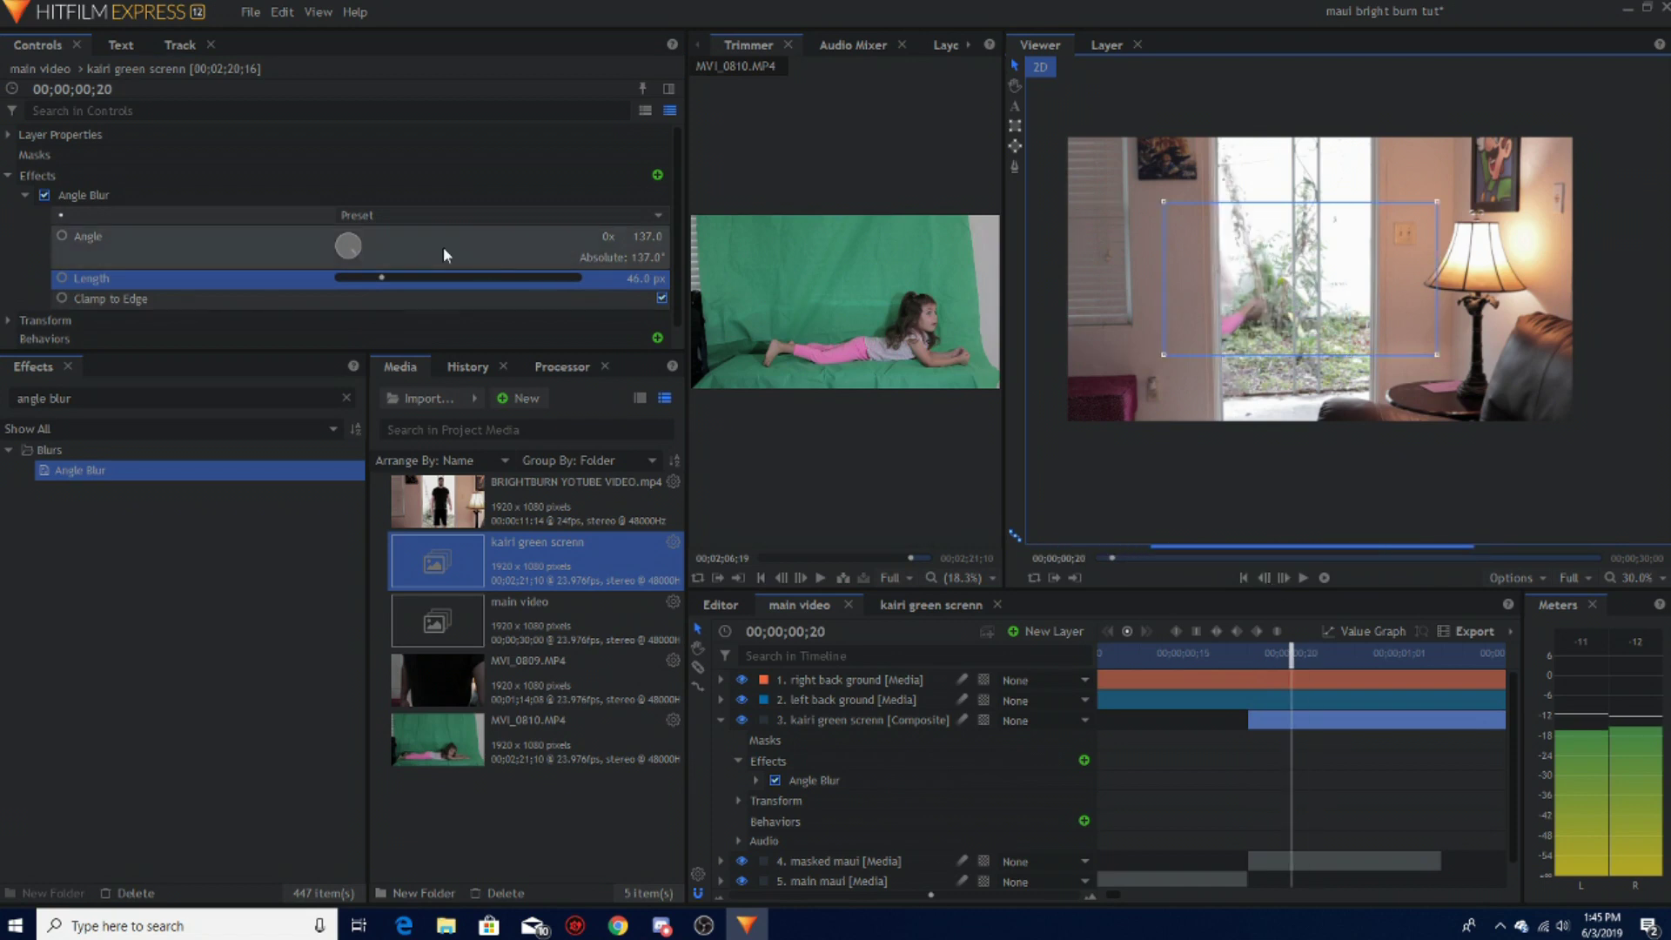
click(383, 278)
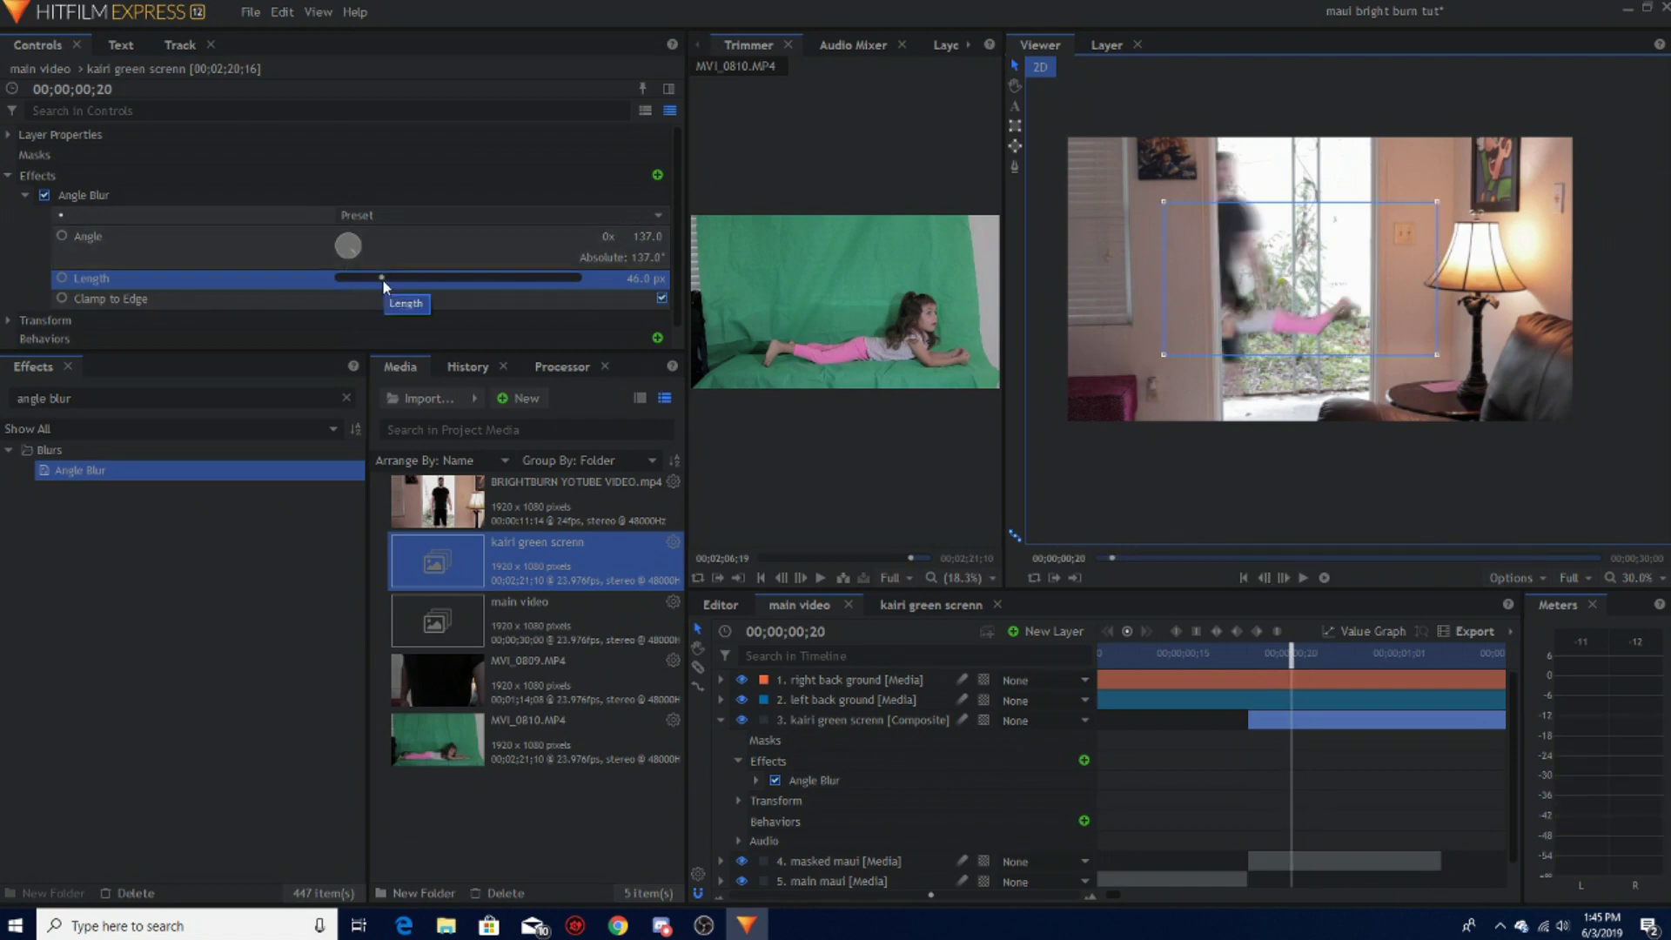
drag(386, 280, 404, 285)
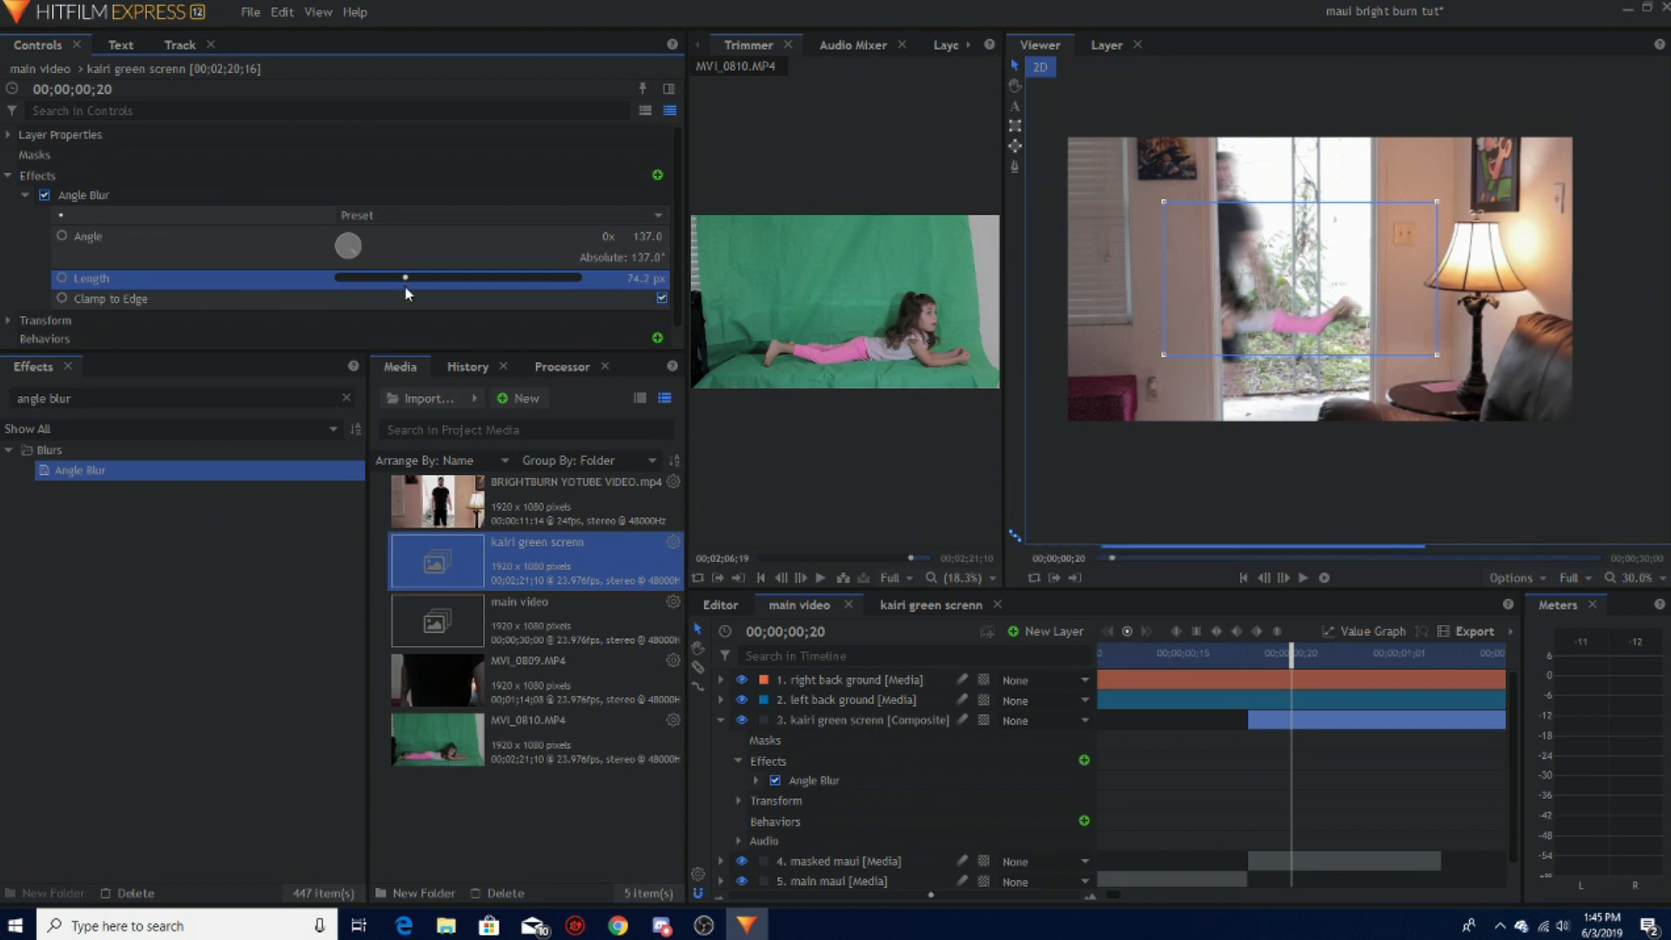
Step: Play the shot back from before the girl's entrance to review both blurred layers, and collapse the girl's composite layer
click(1323, 577)
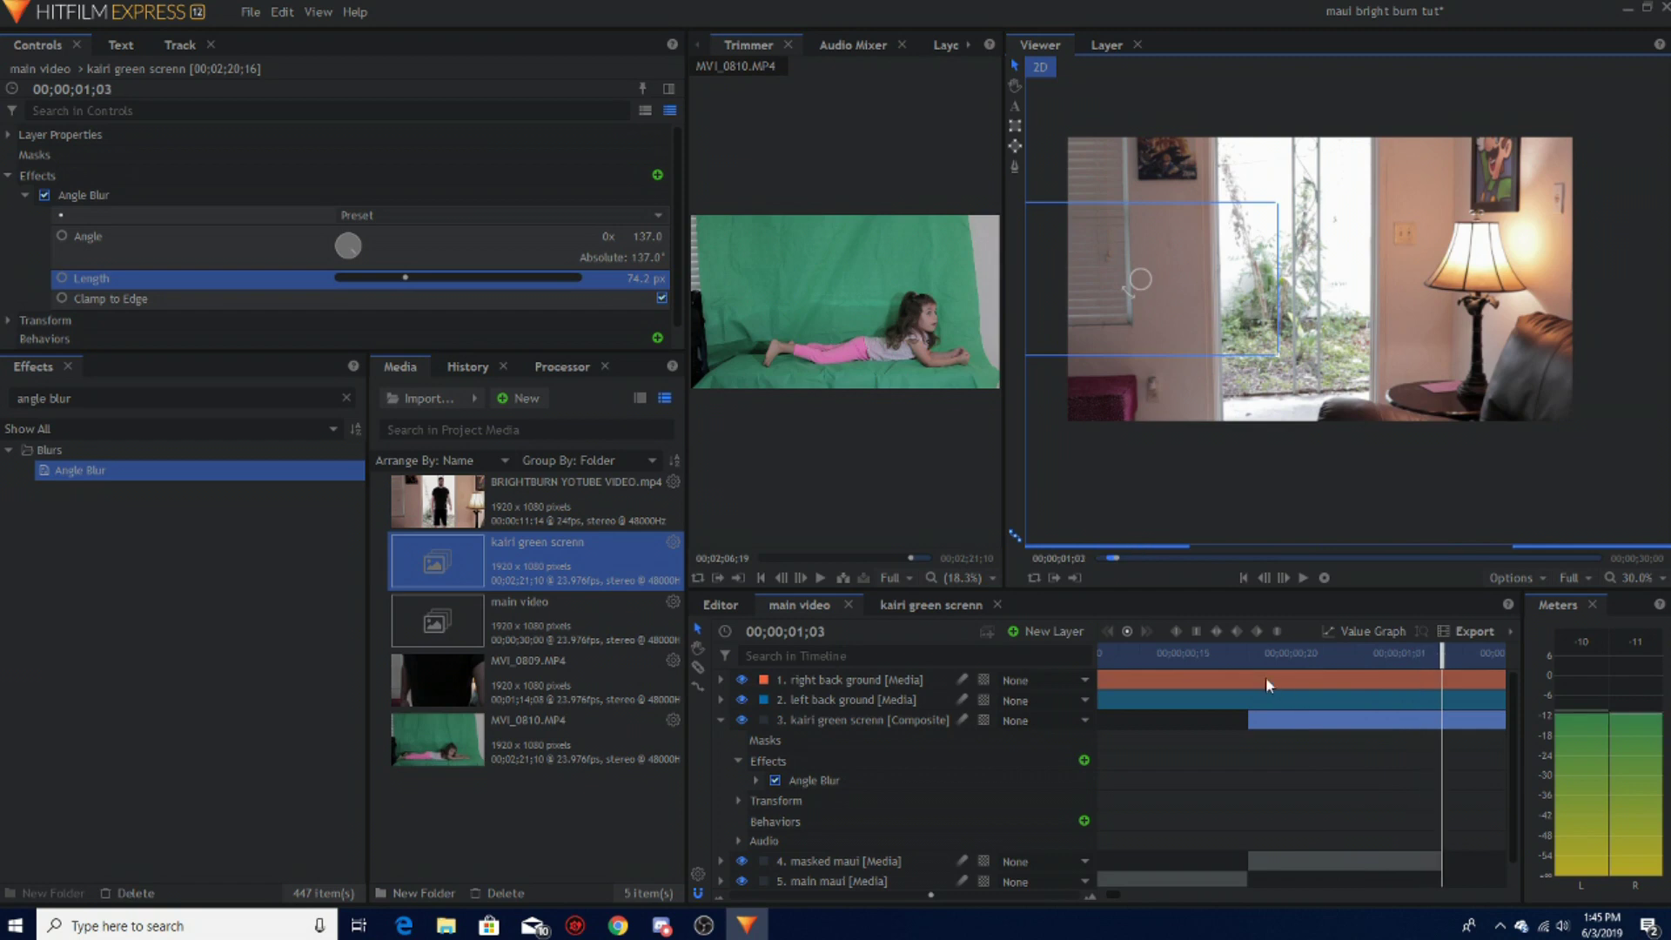
click(1235, 664)
drag(1235, 664, 1242, 664)
click(1303, 577)
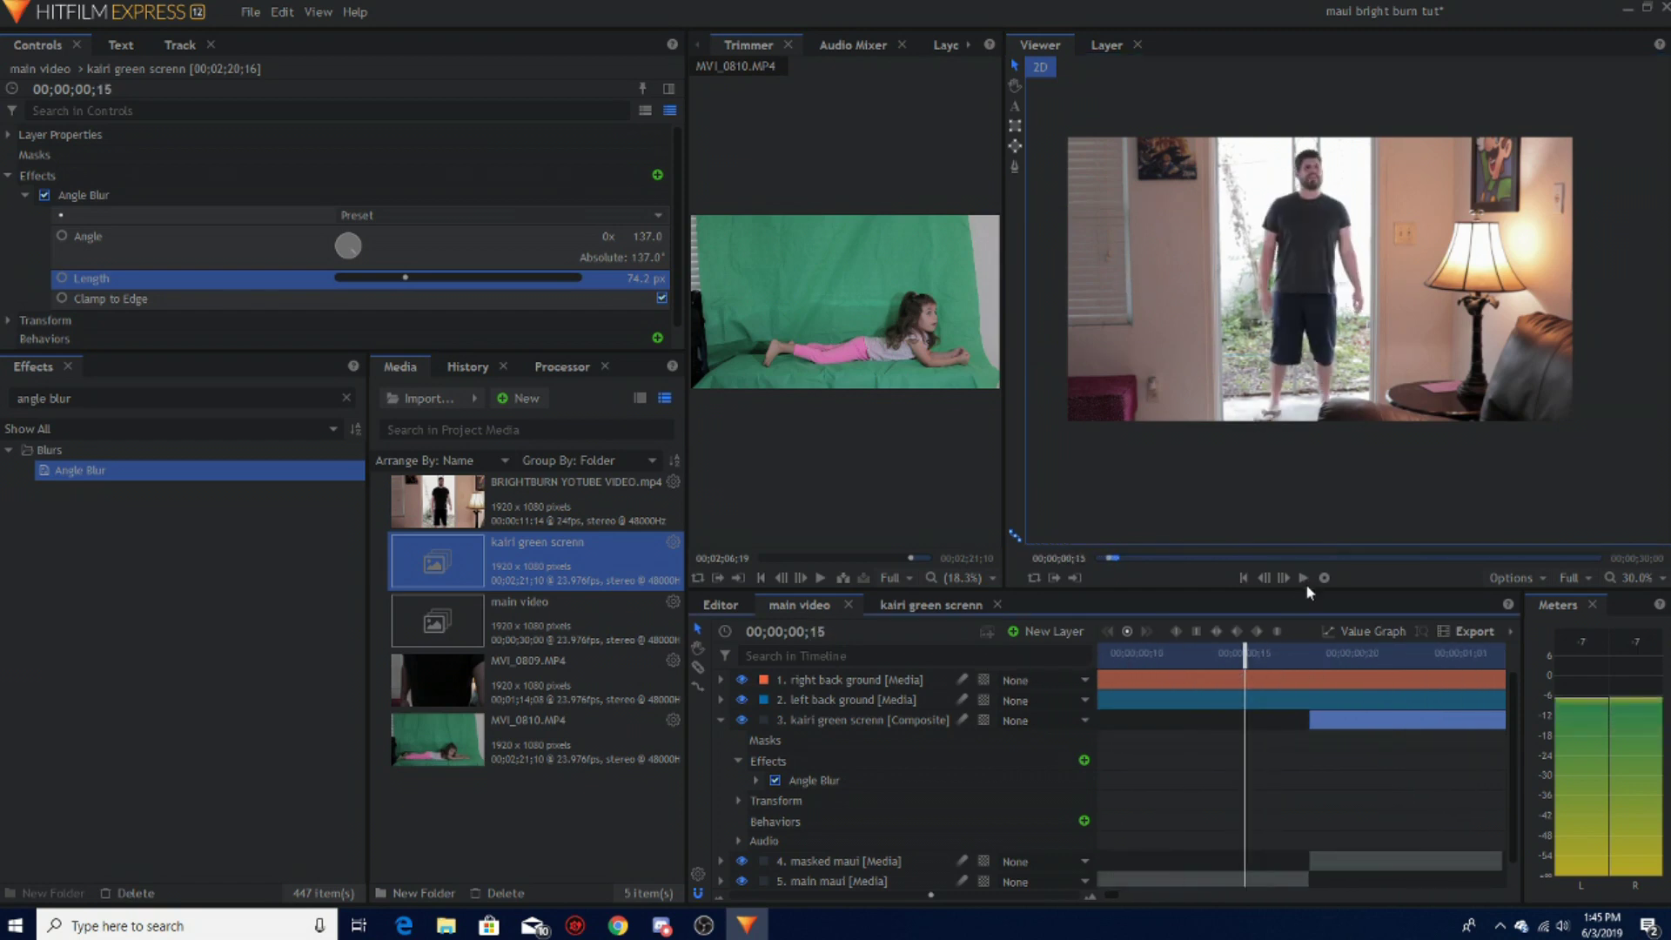
mouse_move(1218, 664)
mouse_down()
mouse_move(1015, 673)
mouse_move(1213, 664)
mouse_up()
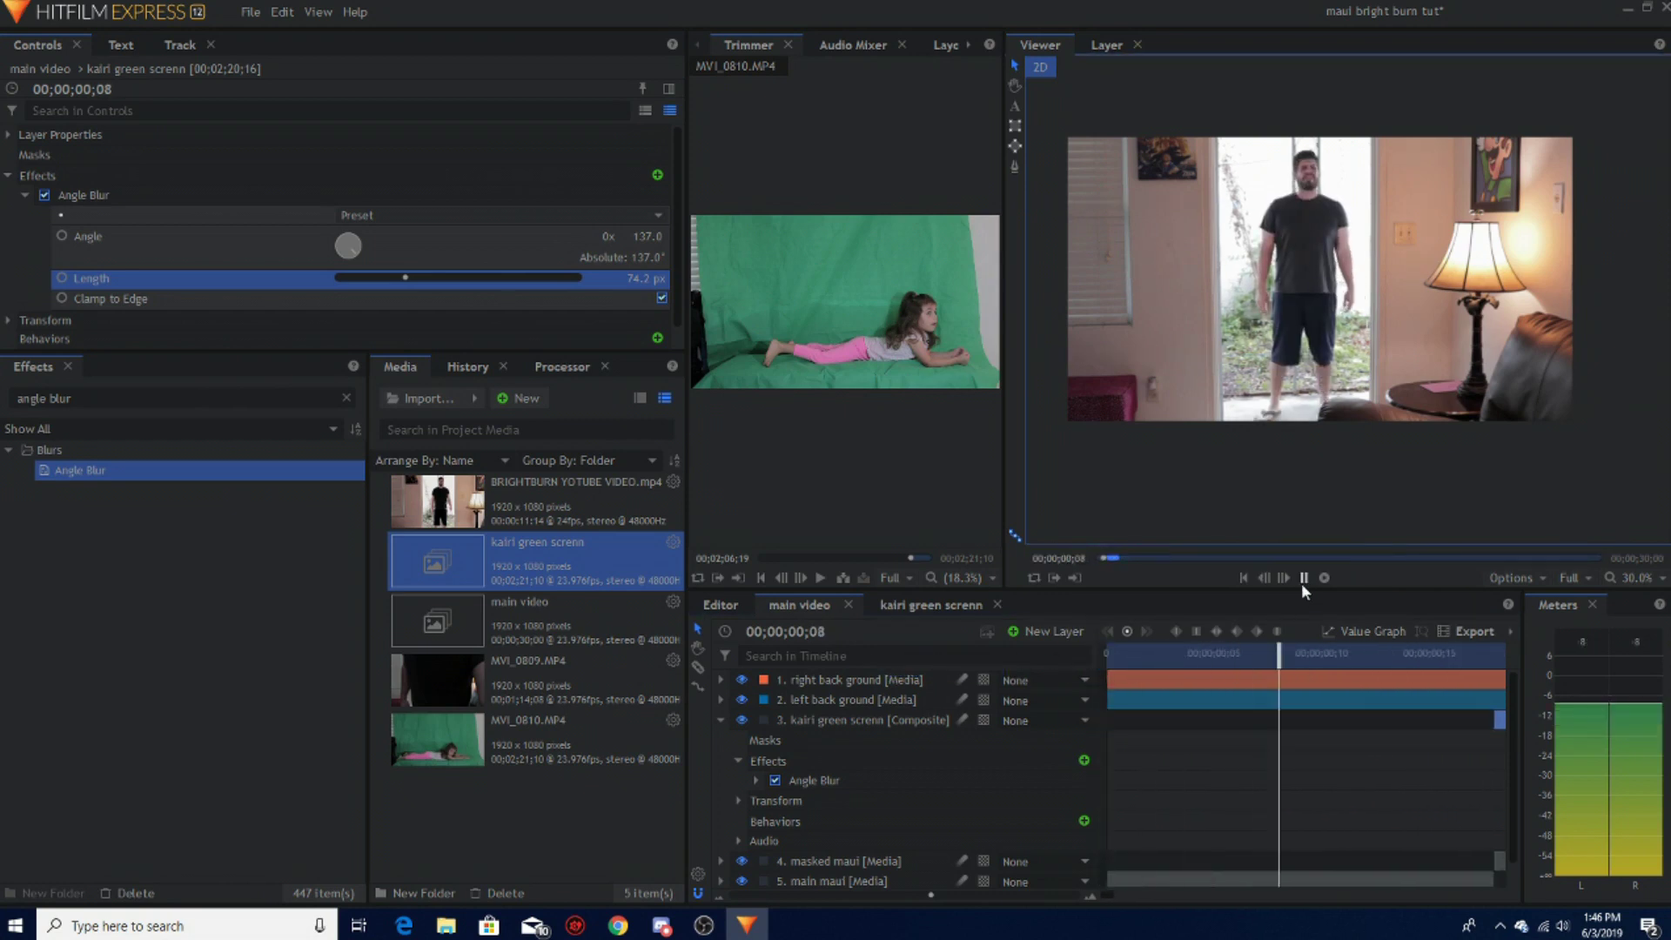
click(1302, 582)
drag(1274, 656, 951, 651)
key(space)
click(721, 720)
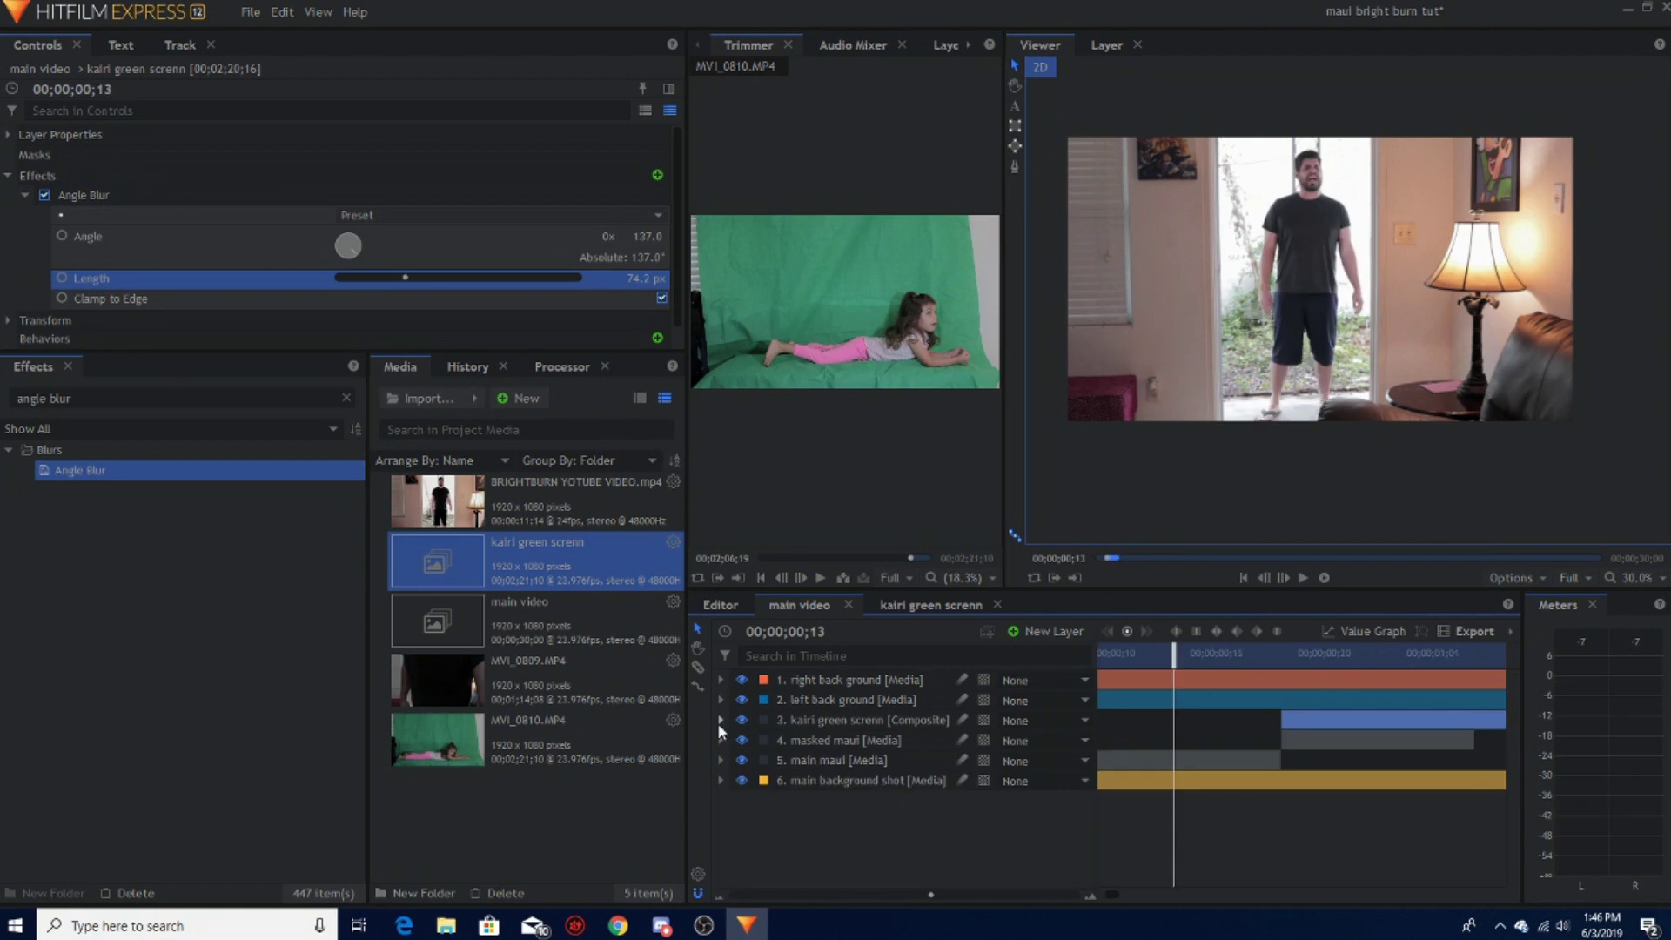